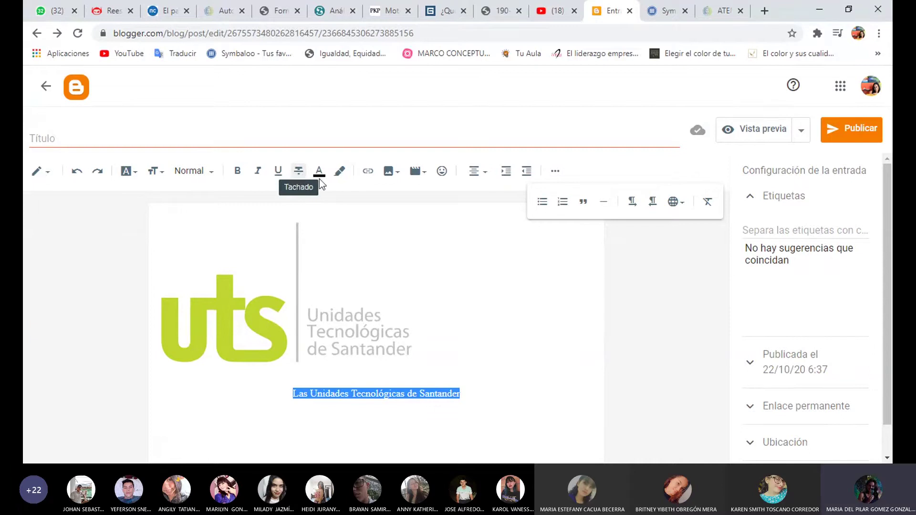
- Align the line "Las Unidades Tecnológicas de Santander" beneath the logo to the left
{"action": "left_click", "coordinate": [476, 173]}
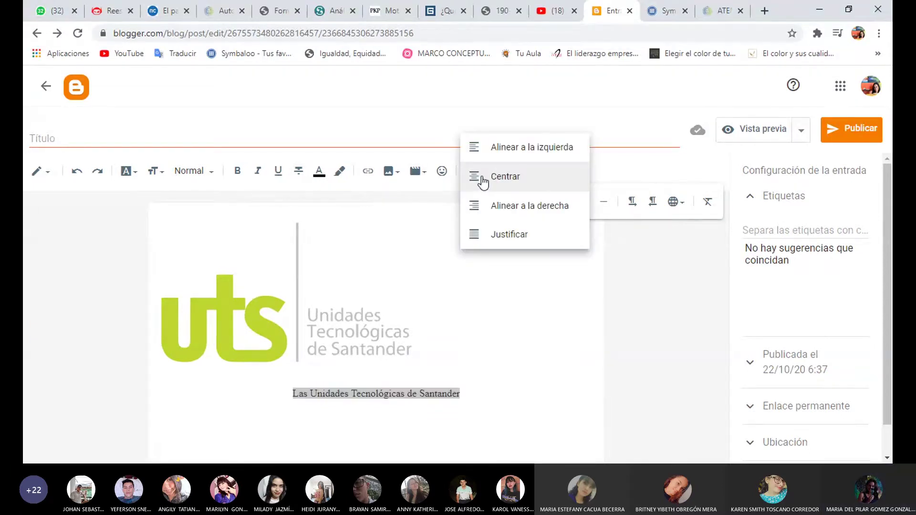
{"action": "left_click", "coordinate": [497, 152]}
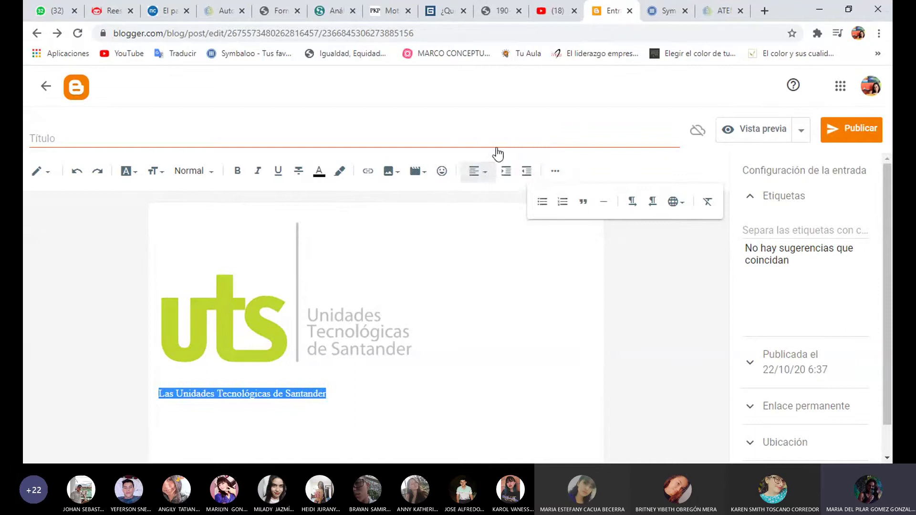
{"action": "left_click", "coordinate": [483, 176]}
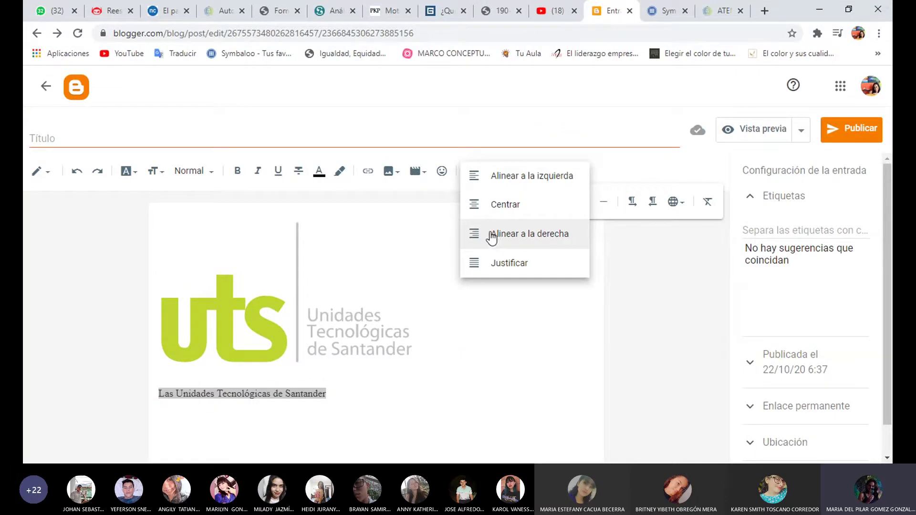
{"action": "key", "text": "Escape"}
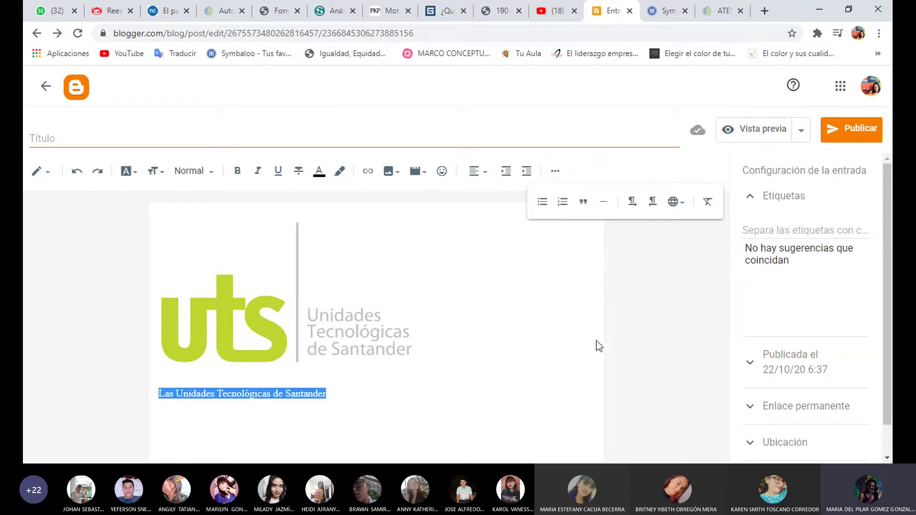
- Preview the post and look over the whole page down to the comment section, then close the preview
{"action": "left_click", "coordinate": [759, 133]}
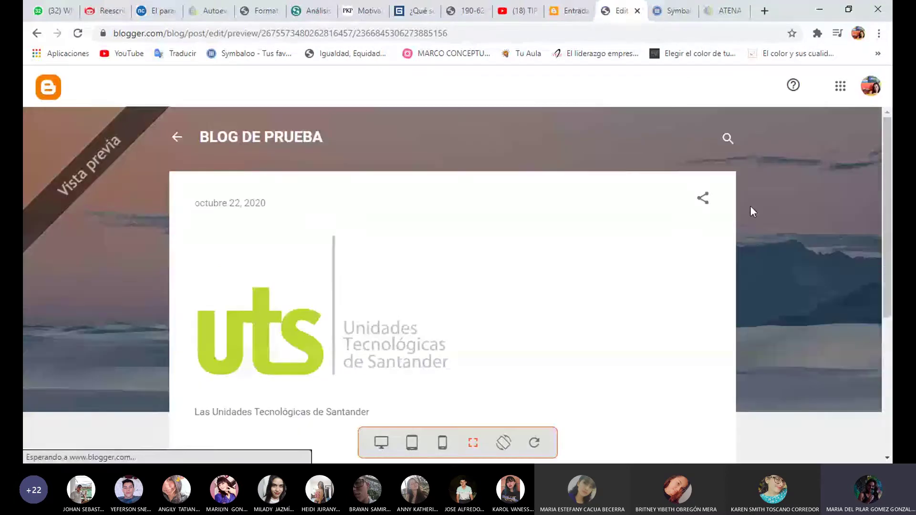
{"action": "left_click_drag", "start_coordinate": [889, 149], "coordinate": [892, 284]}
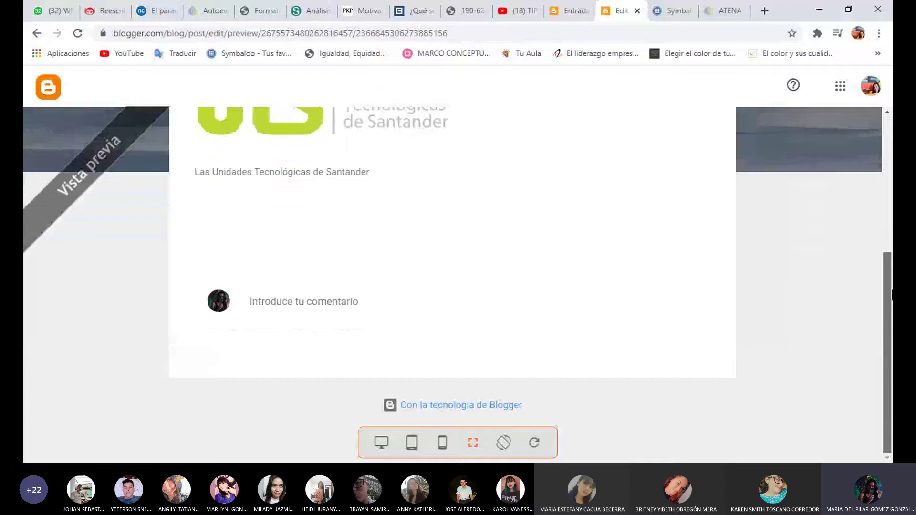
{"action": "scroll", "coordinate": [892, 294], "scroll_direction": "up", "scroll_amount": 5}
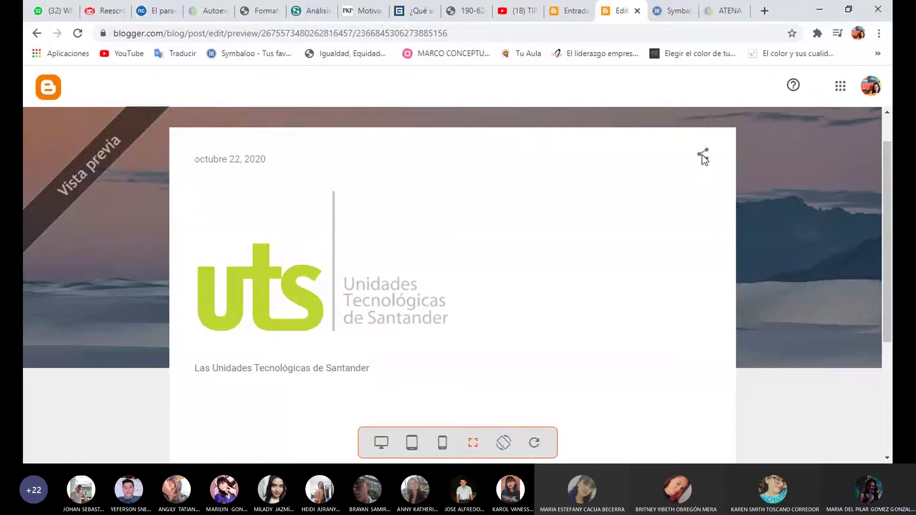
{"action": "scroll", "coordinate": [783, 193], "scroll_direction": "down", "scroll_amount": 4}
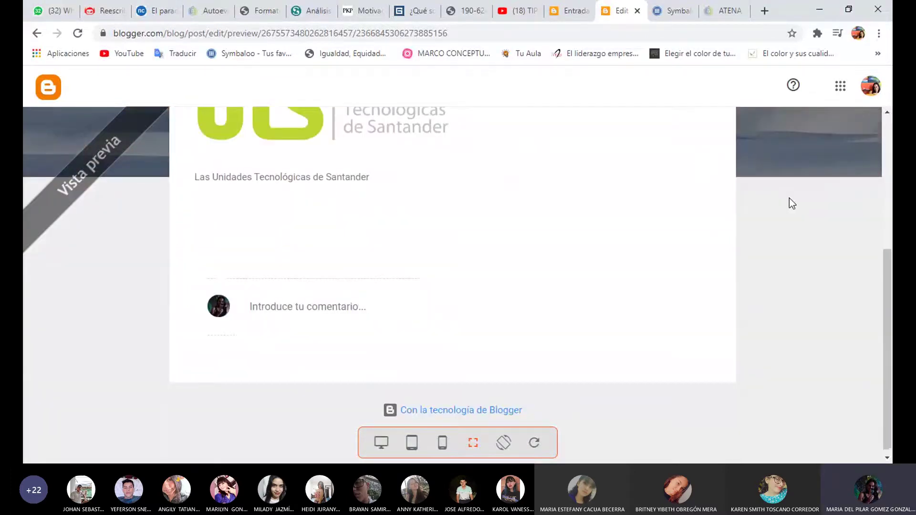
{"action": "scroll", "coordinate": [789, 198], "scroll_direction": "up", "scroll_amount": 5}
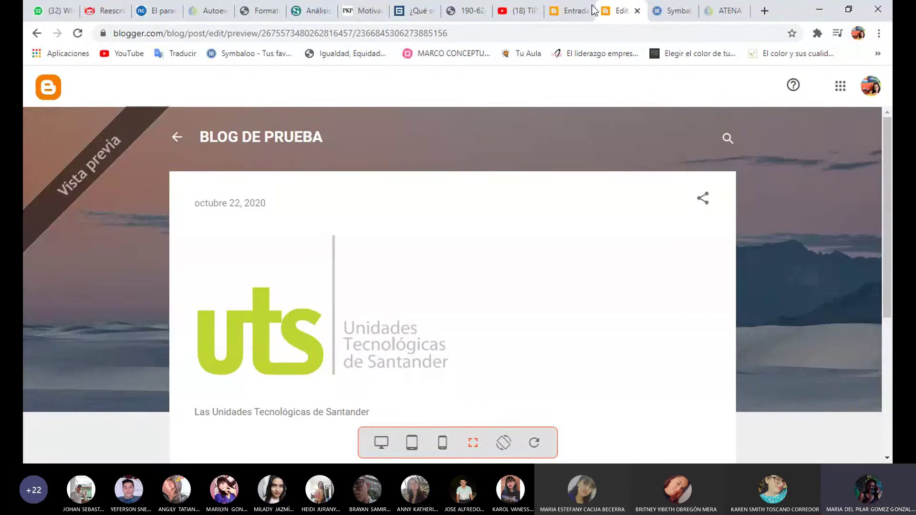
{"action": "left_click", "coordinate": [637, 11]}
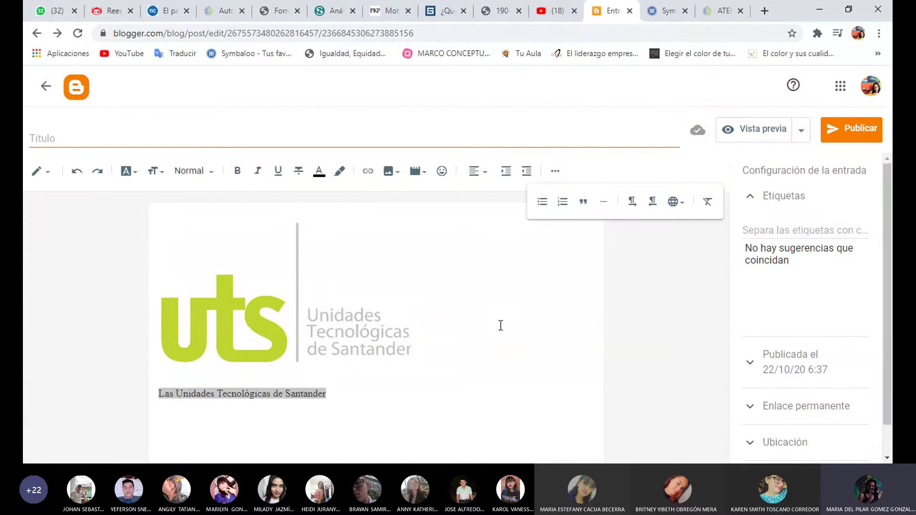
- Try to publish the post and return to the posts list, cancelling the exit from the editor
{"action": "left_click", "coordinate": [848, 138]}
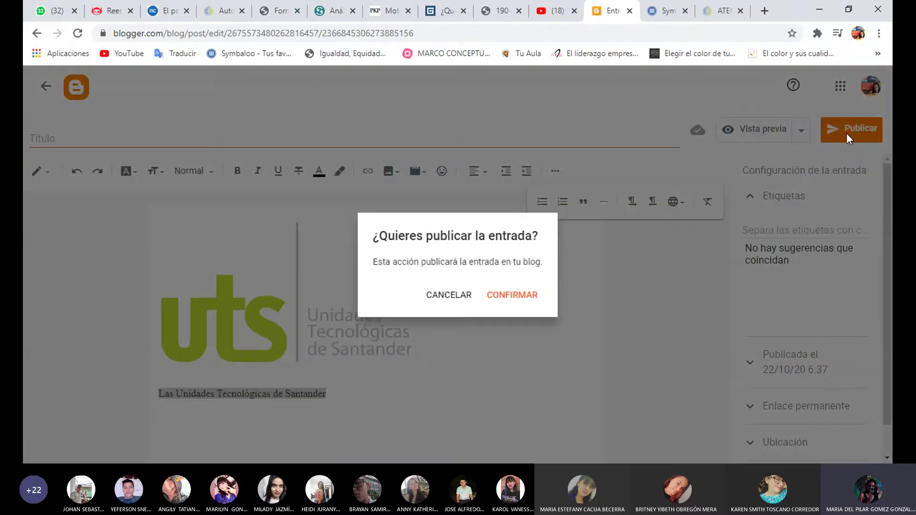
{"action": "left_click", "coordinate": [525, 295]}
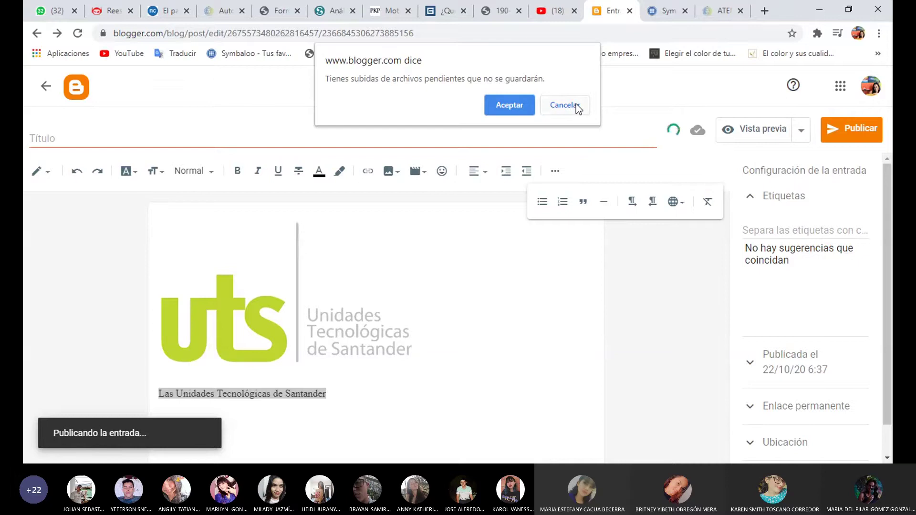
{"action": "left_click", "coordinate": [520, 104]}
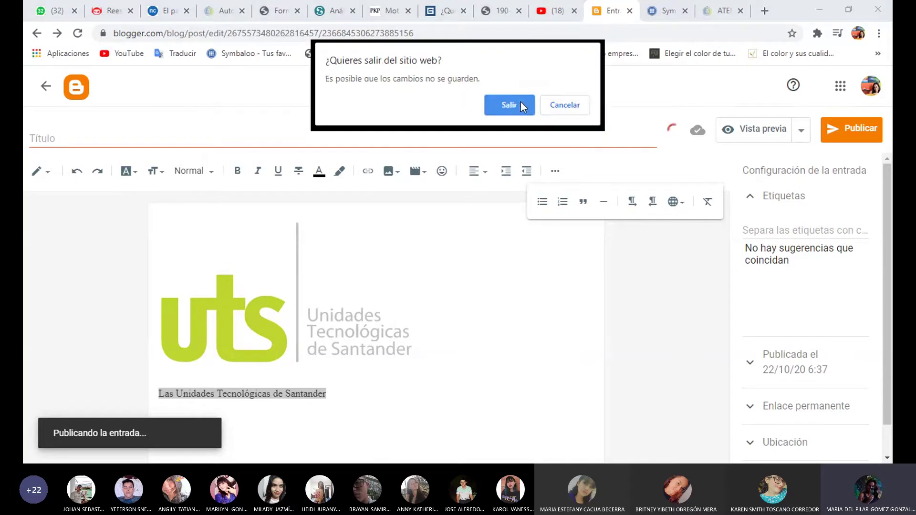
{"action": "left_click", "coordinate": [557, 108]}
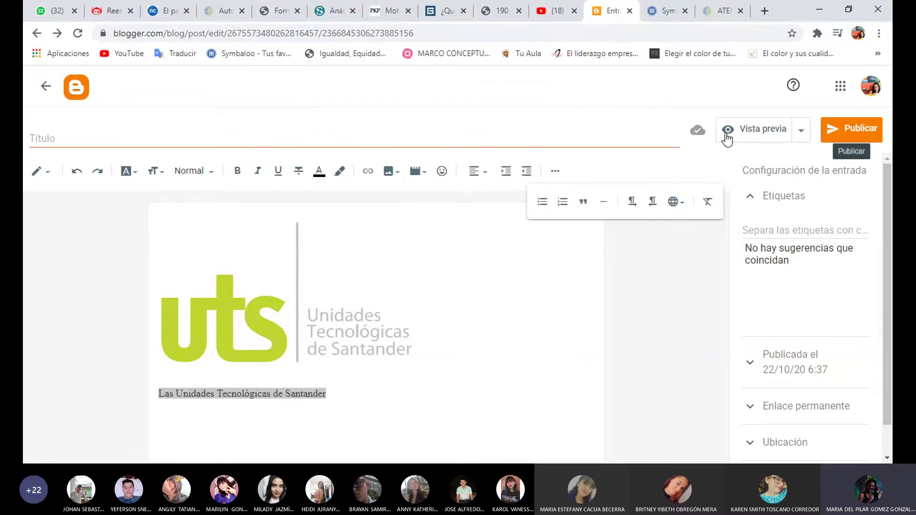
{"action": "left_click", "coordinate": [45, 88]}
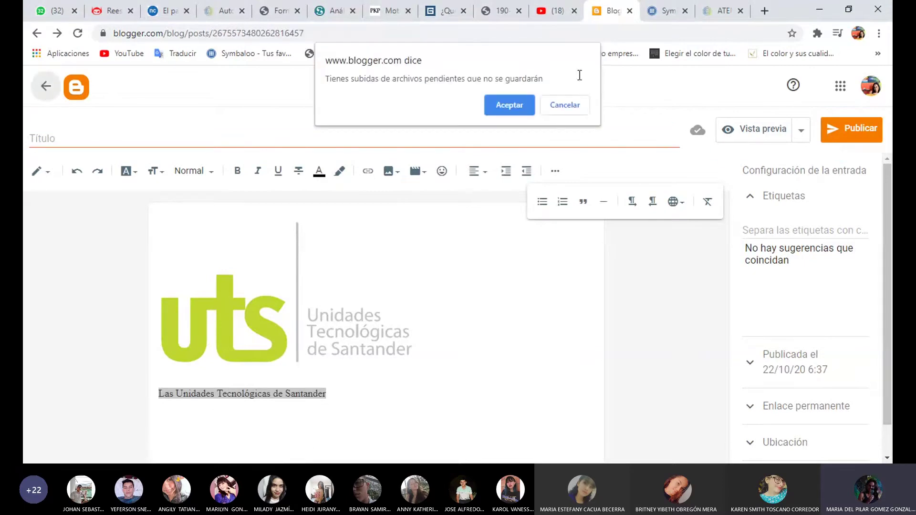
{"action": "left_click", "coordinate": [544, 110]}
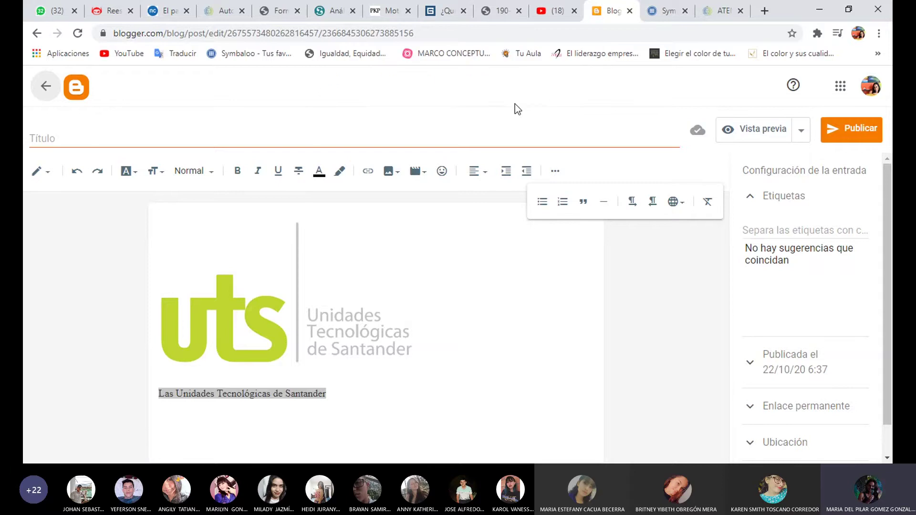
- Publish the post and leave the editor, accepting that pending uploads are not saved
{"action": "left_click", "coordinate": [861, 129]}
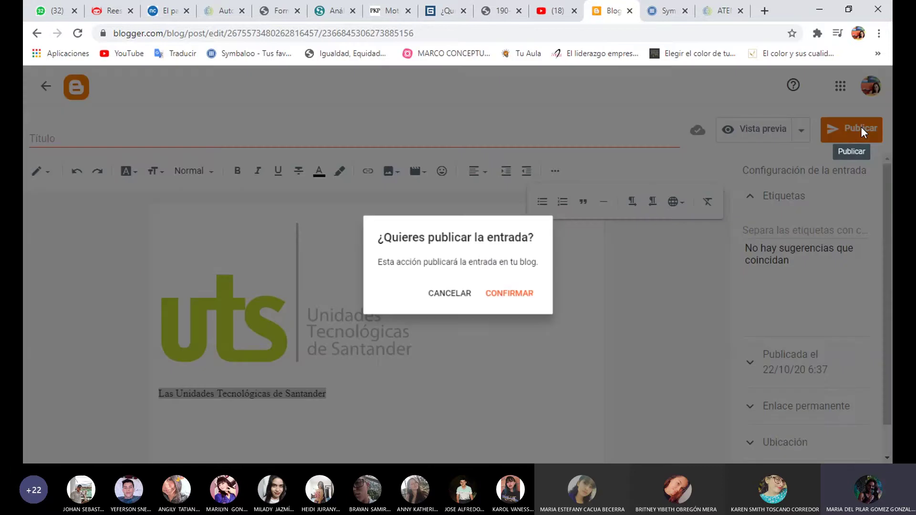
{"action": "left_click", "coordinate": [518, 294]}
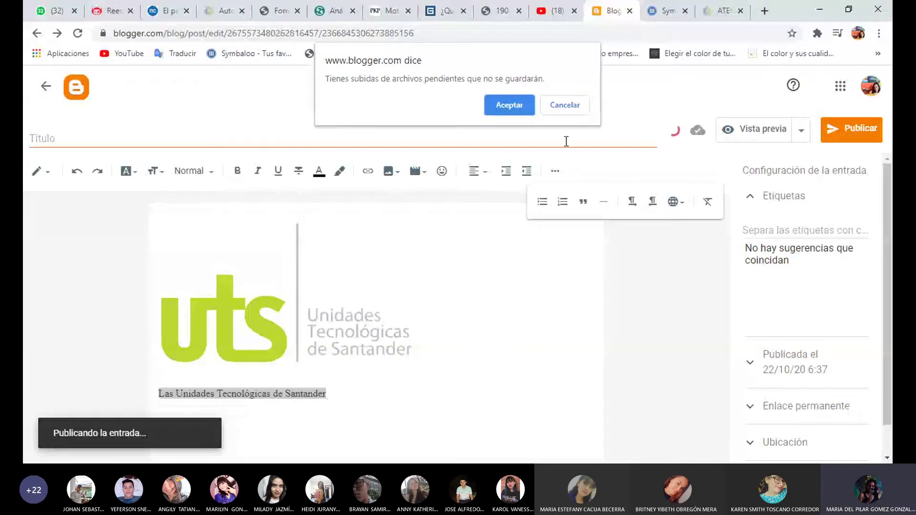
{"action": "left_click", "coordinate": [507, 105]}
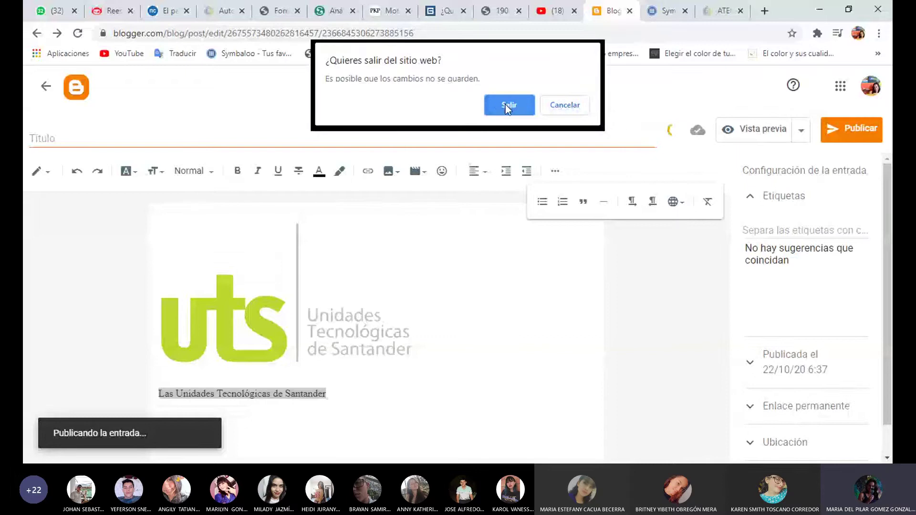
{"action": "left_click", "coordinate": [525, 103]}
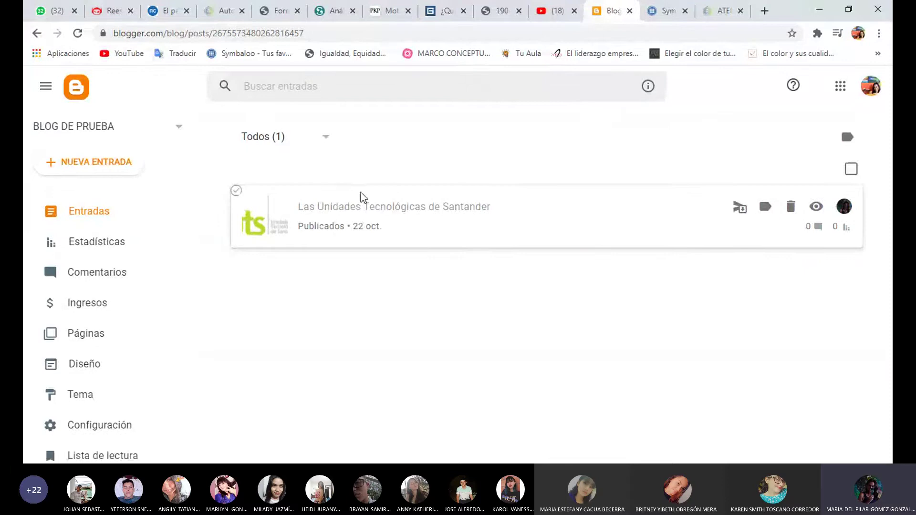
- Label the published post "#UTS #PORTAFOLIO" and view it on the blog
{"action": "left_click", "coordinate": [765, 207]}
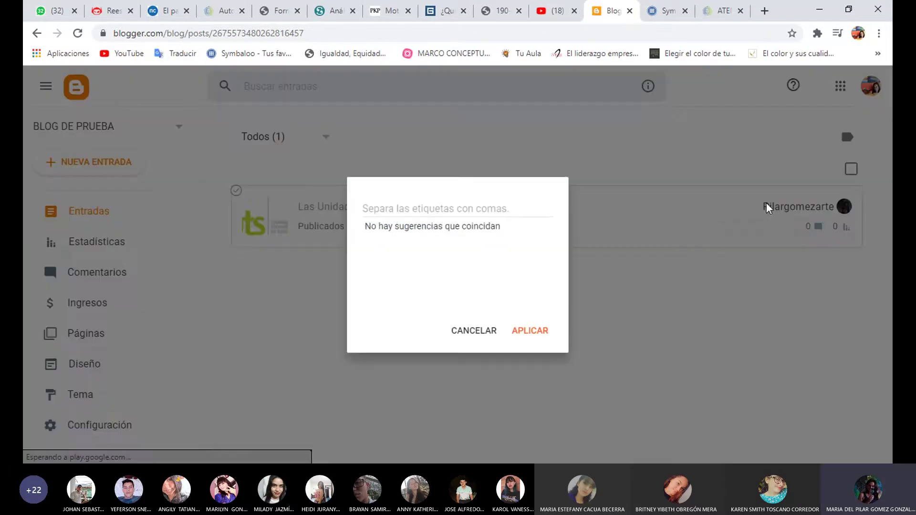
{"action": "left_click", "coordinate": [410, 209]}
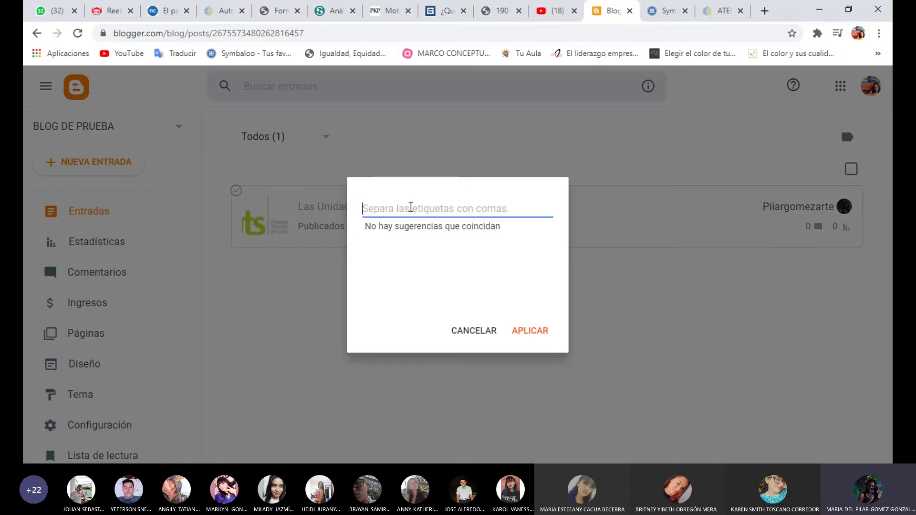
{"action": "type", "text": "#UT"}
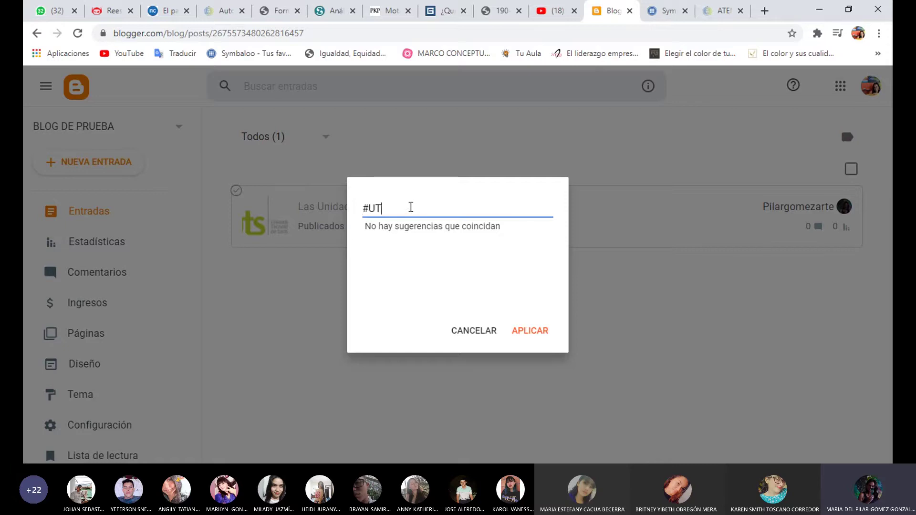
{"action": "type", "text": "S #"}
{"action": "type", "text": "PORTAFOLIO"}
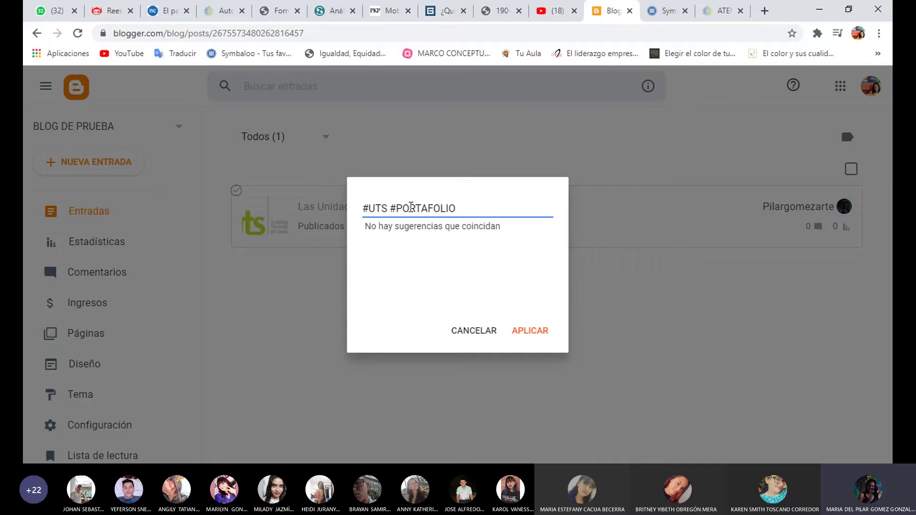
{"action": "left_click", "coordinate": [538, 337]}
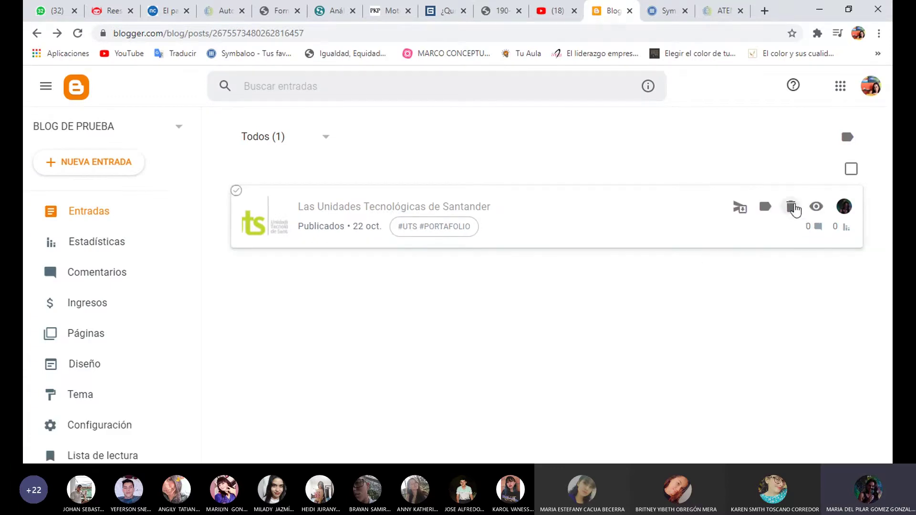
{"action": "left_click", "coordinate": [816, 206]}
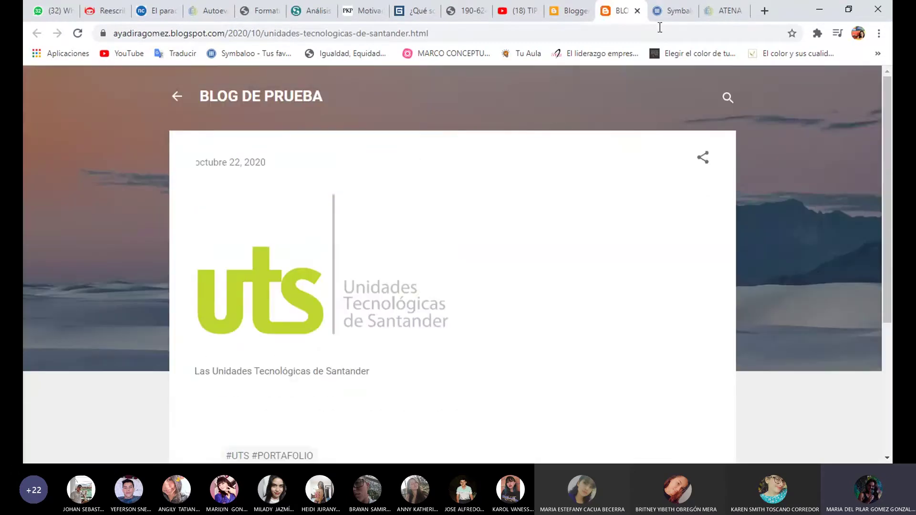
{"action": "left_click", "coordinate": [637, 10]}
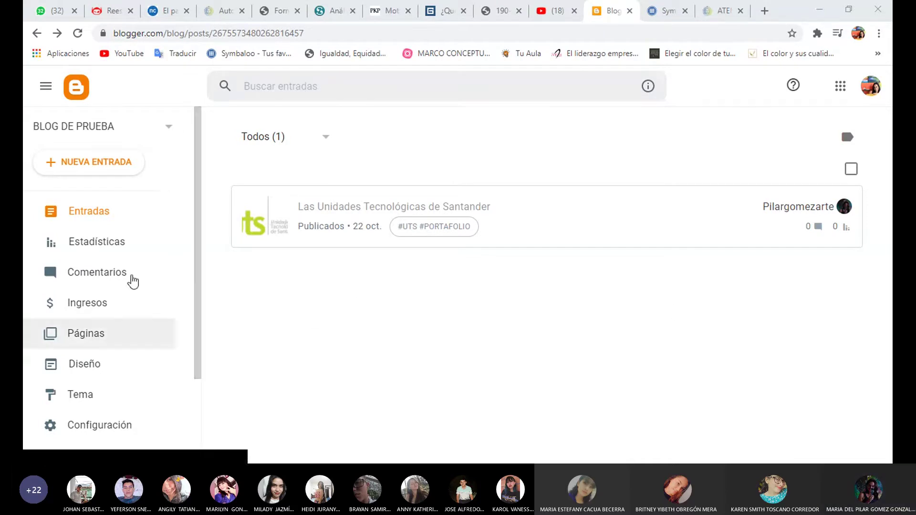
- Create a new blog post and open the image upload from the computer
{"action": "left_click", "coordinate": [97, 163]}
{"action": "left_click", "coordinate": [96, 162]}
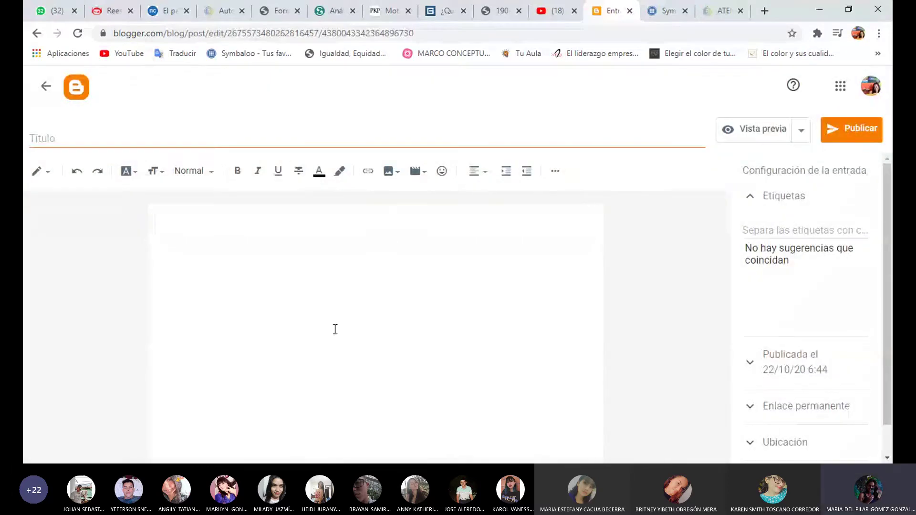
{"action": "left_click", "coordinate": [392, 173]}
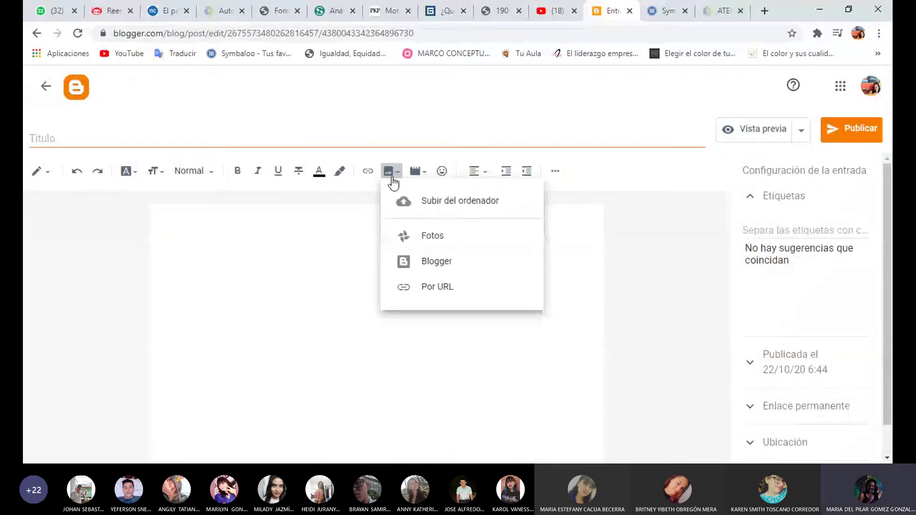
{"action": "left_click", "coordinate": [428, 201]}
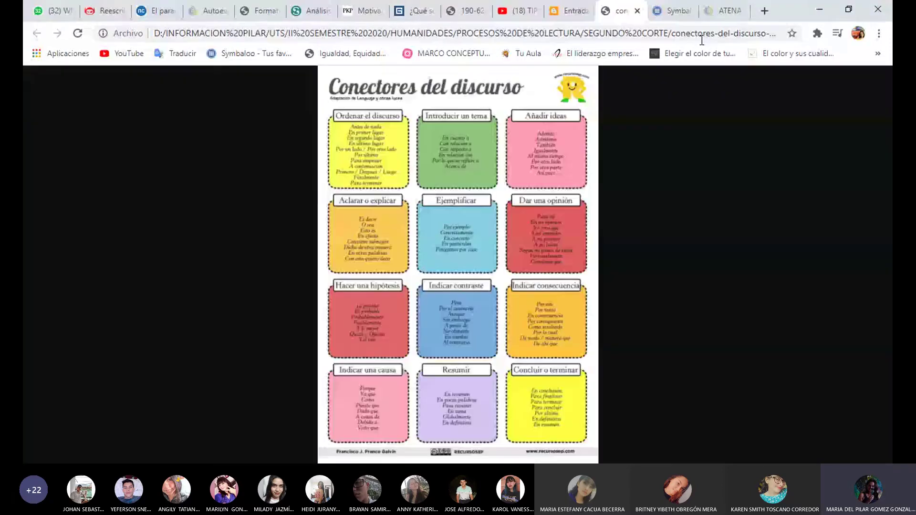
{"action": "key", "text": "ctrl+w"}
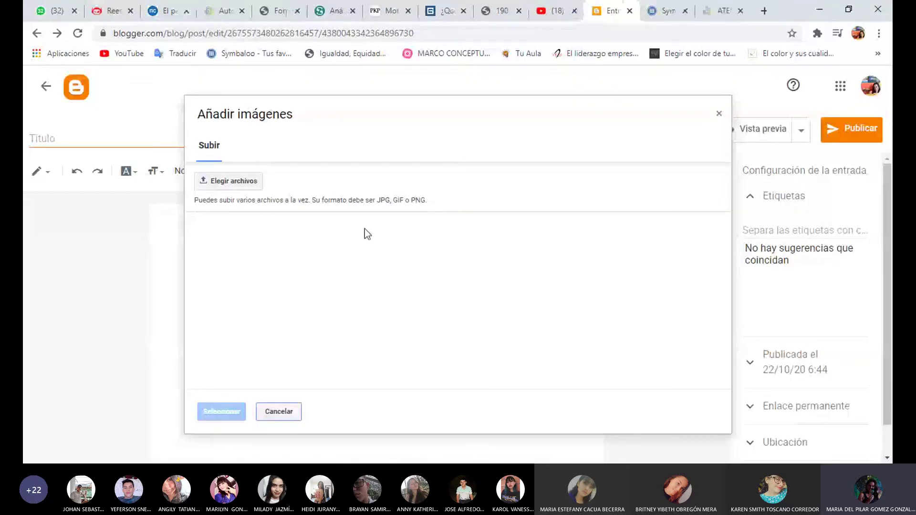
- Upload the evaluation form image from UTS > II SEMESTRE 2020 > HUMANIDADES > PROCESOS DE LECTURA > SEGUNDO CORTE and insert it into the post
{"action": "left_click", "coordinate": [221, 186]}
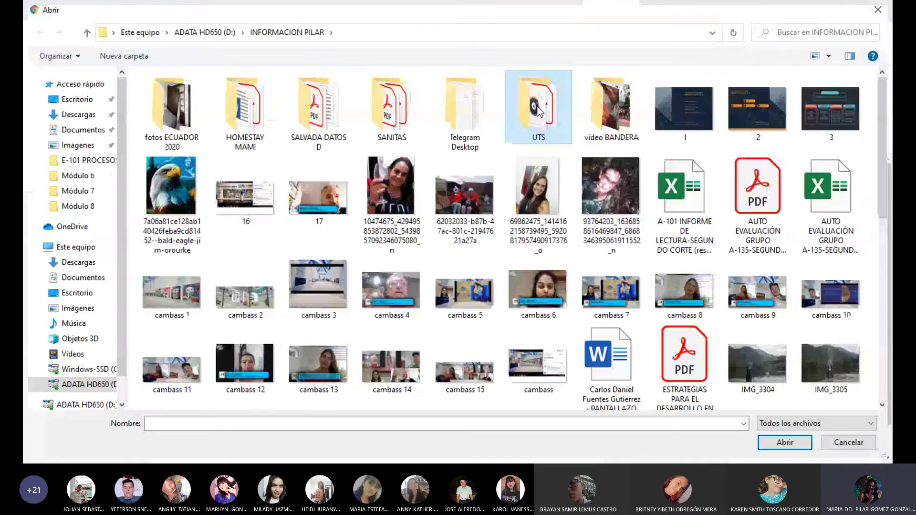
{"action": "double_click", "coordinate": [539, 111]}
{"action": "double_click", "coordinate": [210, 320]}
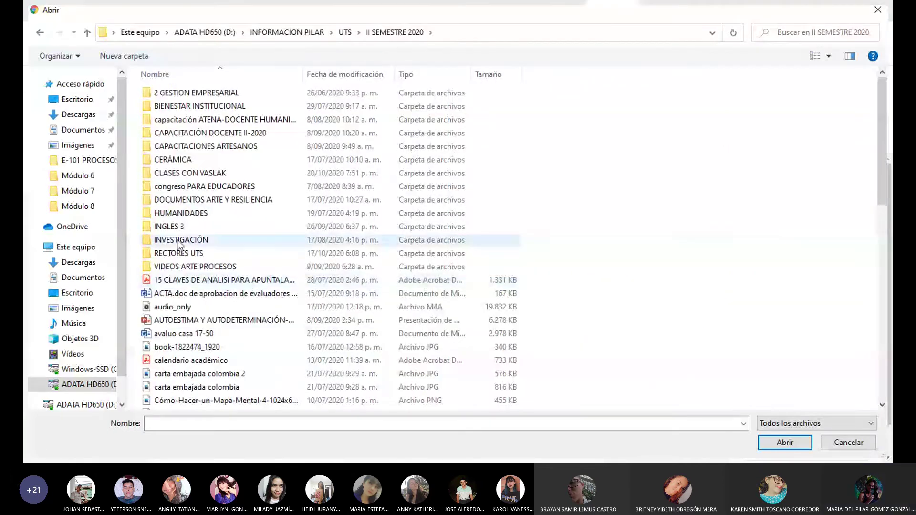
{"action": "double_click", "coordinate": [180, 215]}
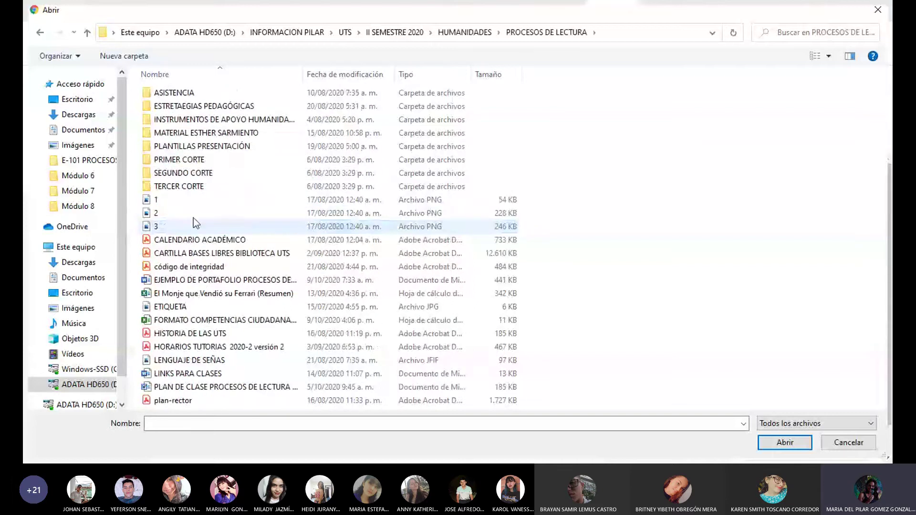
{"action": "double_click", "coordinate": [185, 173]}
{"action": "left_click", "coordinate": [199, 146]}
{"action": "double_click", "coordinate": [199, 146]}
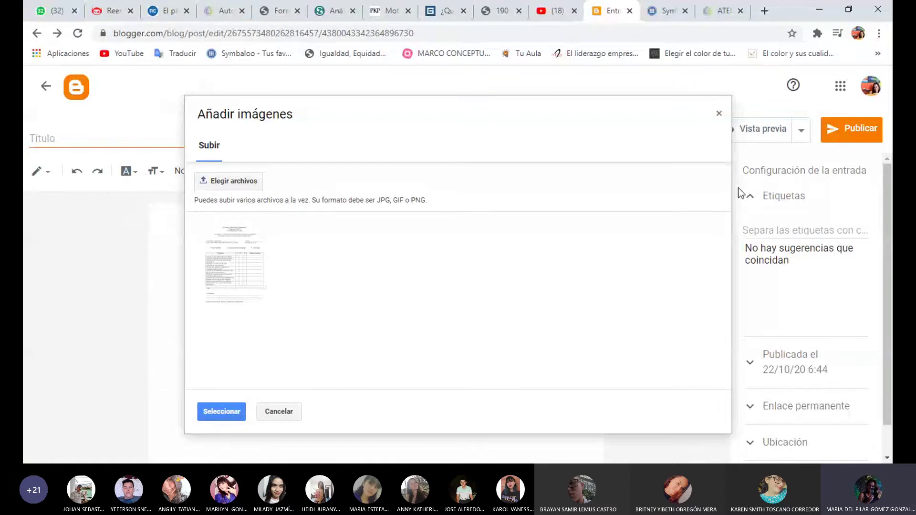
{"action": "left_click", "coordinate": [230, 272]}
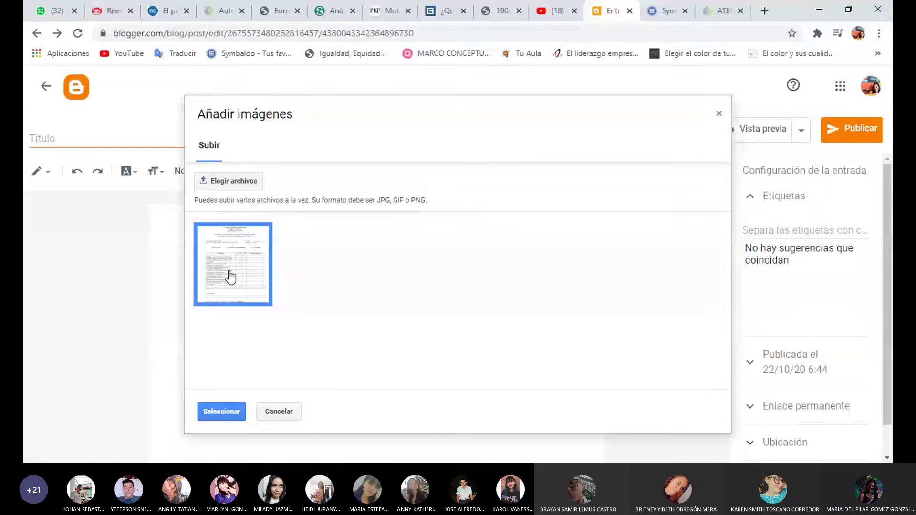
{"action": "left_click", "coordinate": [223, 415]}
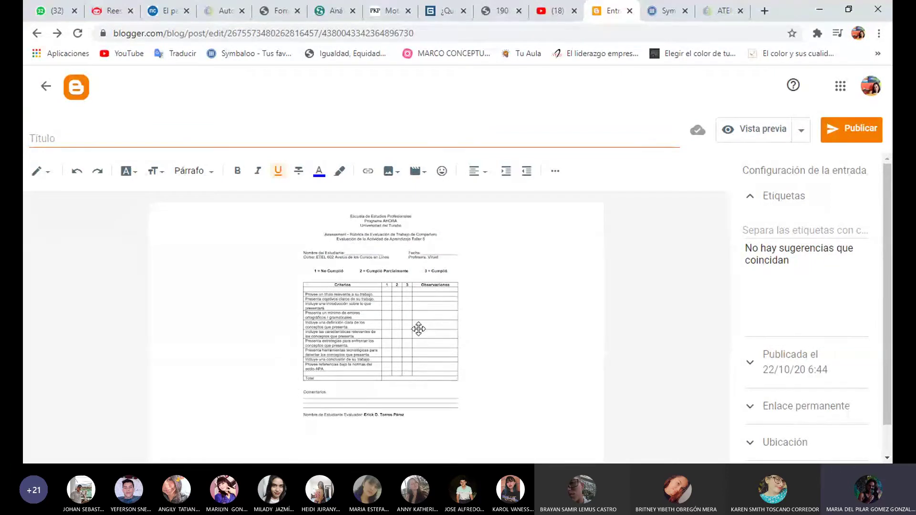
- Add an empty line above the inserted image in the post body
{"action": "left_click", "coordinate": [499, 394]}
{"action": "left_click", "coordinate": [501, 421]}
{"action": "left_click", "coordinate": [266, 219]}
{"action": "key", "text": "Return"}
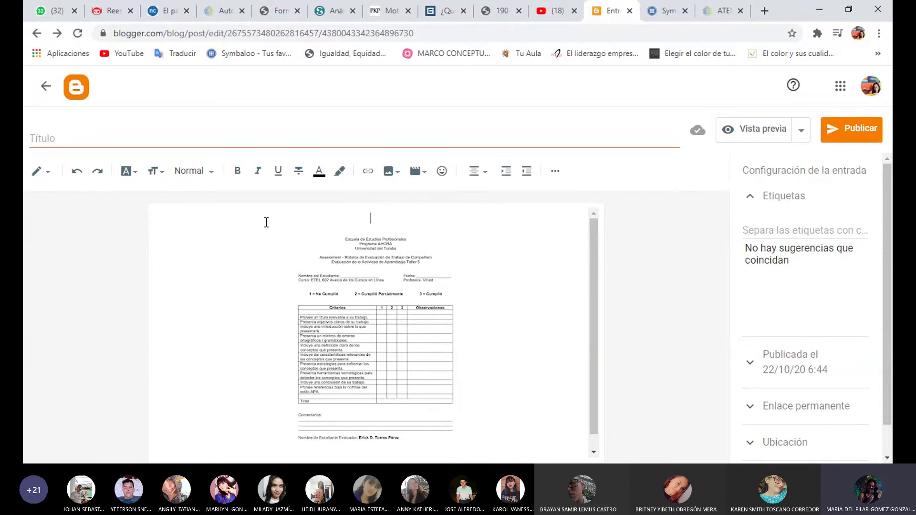
{"action": "type", "text": "Estadistica"}
{"action": "key", "text": "BackSpace"}
{"action": "key", "text": "BackSpace"}
{"action": "key", "text": "BackSpace"}
{"action": "key", "text": "BackSpace"}
{"action": "key", "text": "BackSpace"}
{"action": "key", "text": "BackSpace"}
{"action": "key", "text": "BackSpace"}
{"action": "key", "text": "BackSpace"}
{"action": "key", "text": "BackSpace"}
- Write the heading "Formato de estadistica de evaluación de aprendizaje" on the line above the image
{"action": "type", "text": "Formato de esta"}
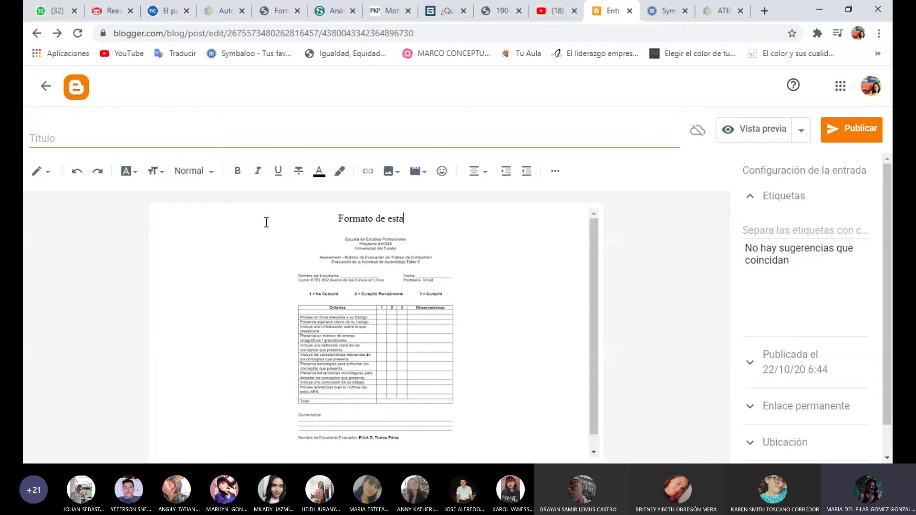
{"action": "type", "text": "distica de"}
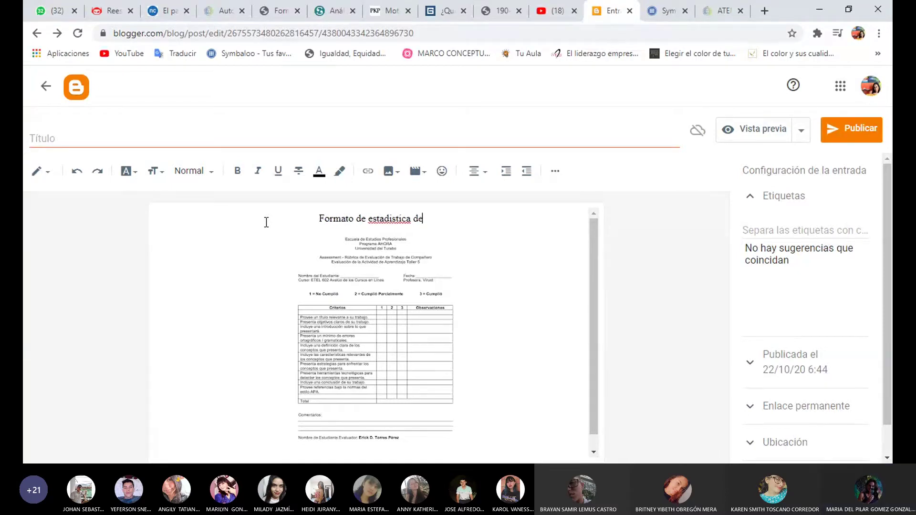
{"action": "type", "text": " eval"}
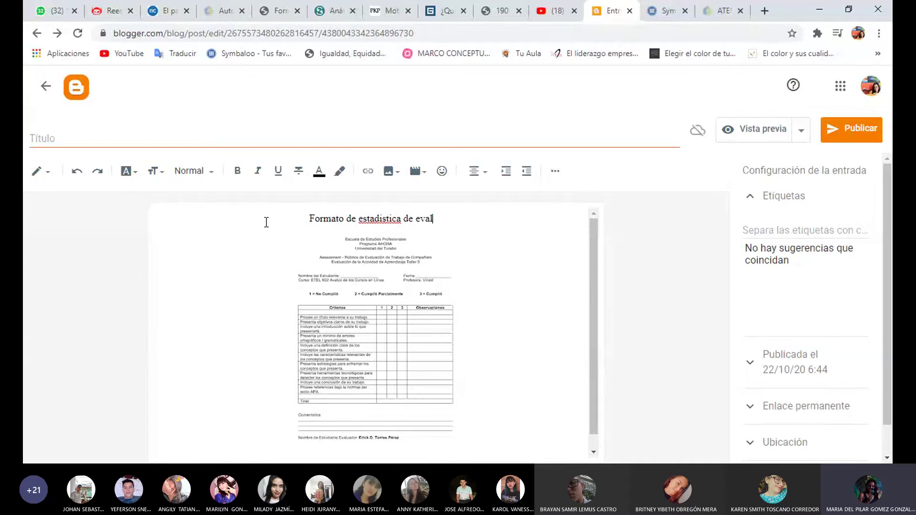
{"action": "type", "text": "uación de apr"}
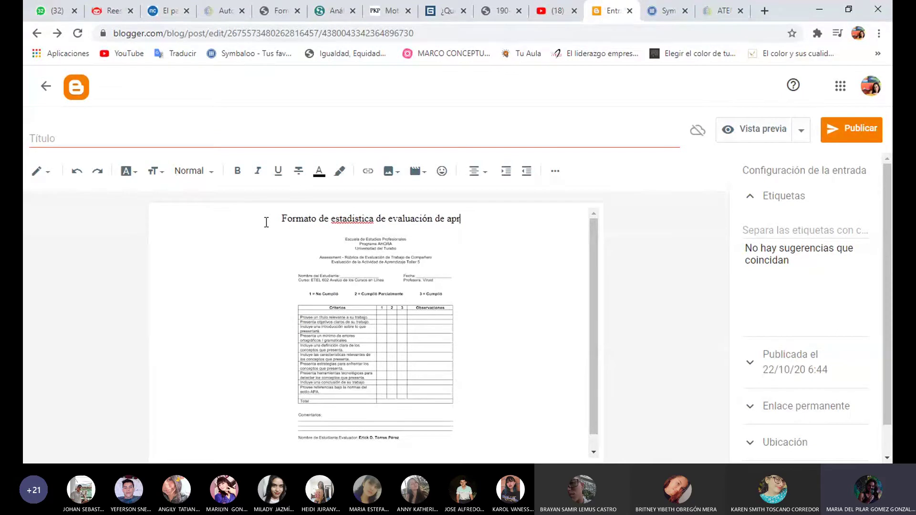
{"action": "type", "text": "endizzaje"}
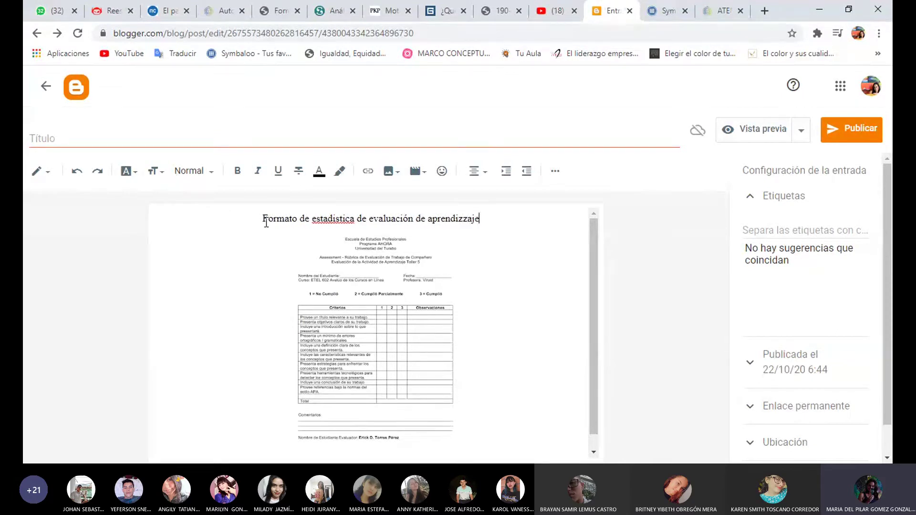
{"action": "key", "text": "BackSpace"}
{"action": "key", "text": "BackSpace"}
{"action": "key", "text": "BackSpace"}
{"action": "key", "text": "BackSpace"}
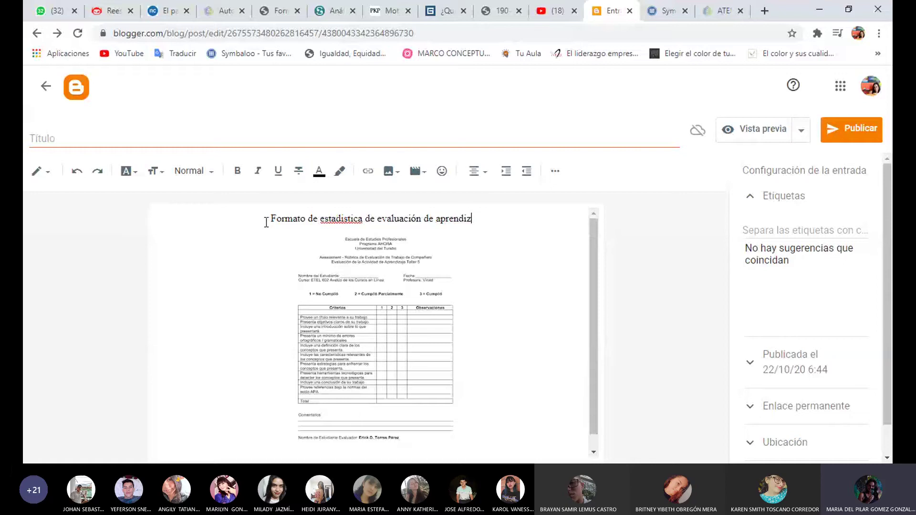
{"action": "type", "text": "aje"}
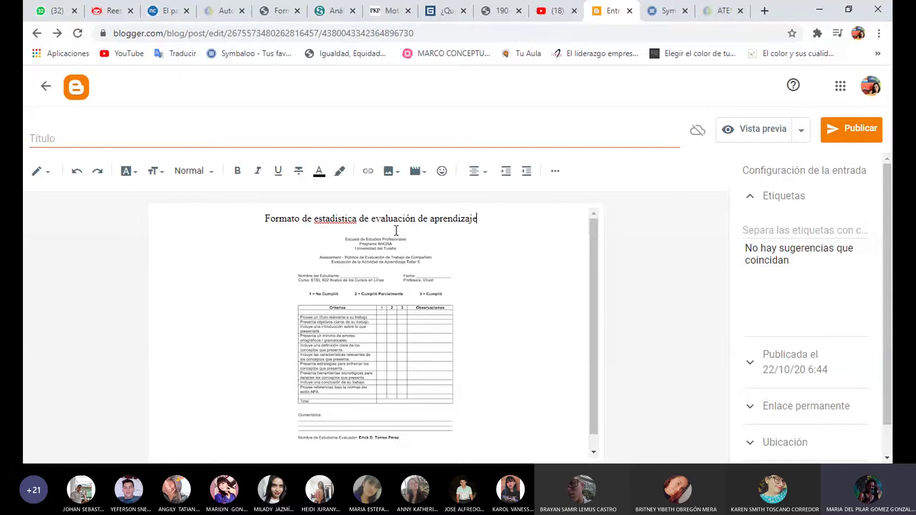
- Format the heading above the image in Helvetica with the Mediano text size
{"action": "scroll", "coordinate": [476, 337], "scroll_direction": "down", "scroll_amount": 1}
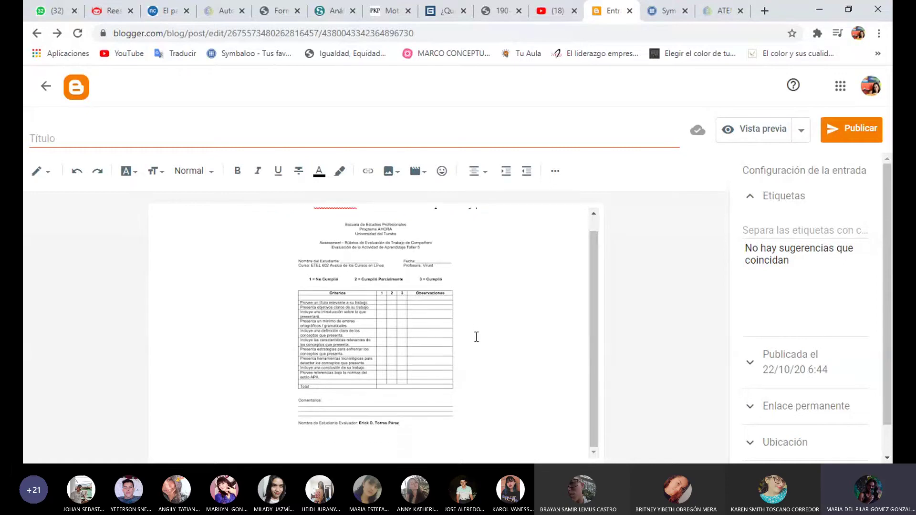
{"action": "scroll", "coordinate": [476, 348], "scroll_direction": "up", "scroll_amount": 1}
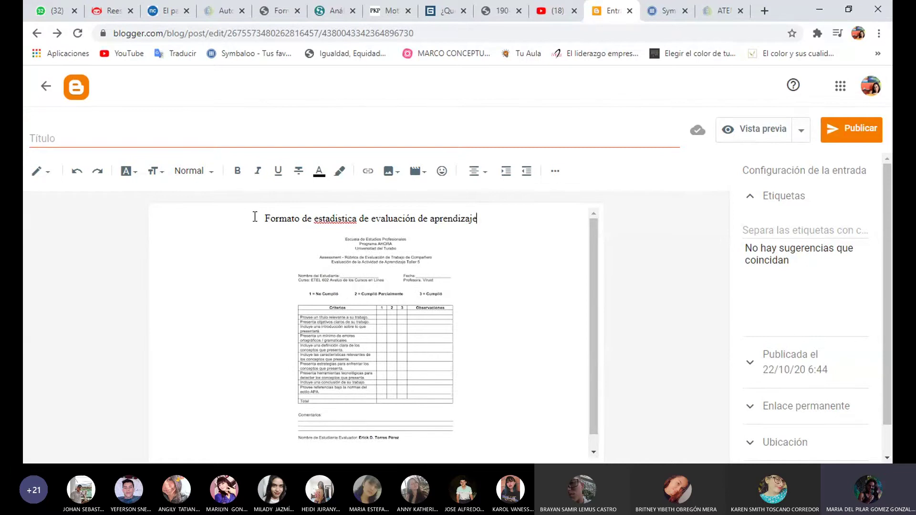
{"action": "left_click_drag", "start_coordinate": [255, 217], "coordinate": [495, 217]}
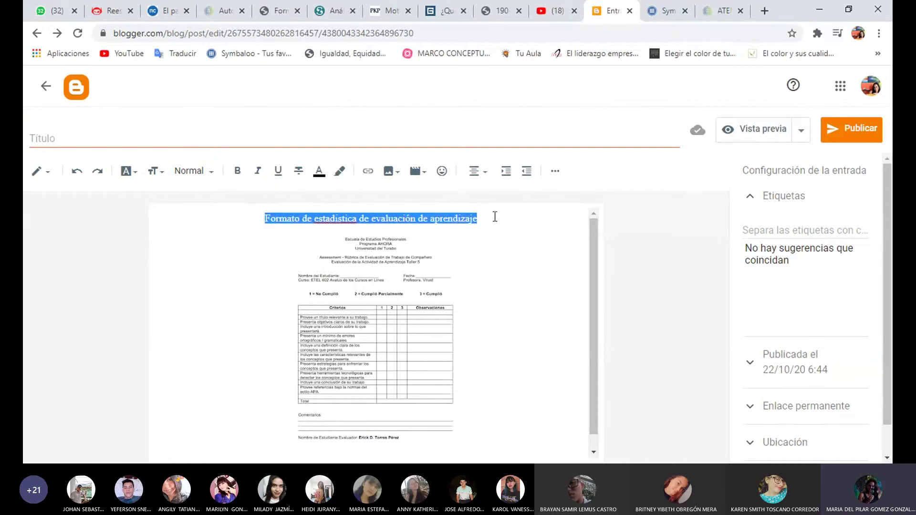
{"action": "left_click", "coordinate": [127, 171]}
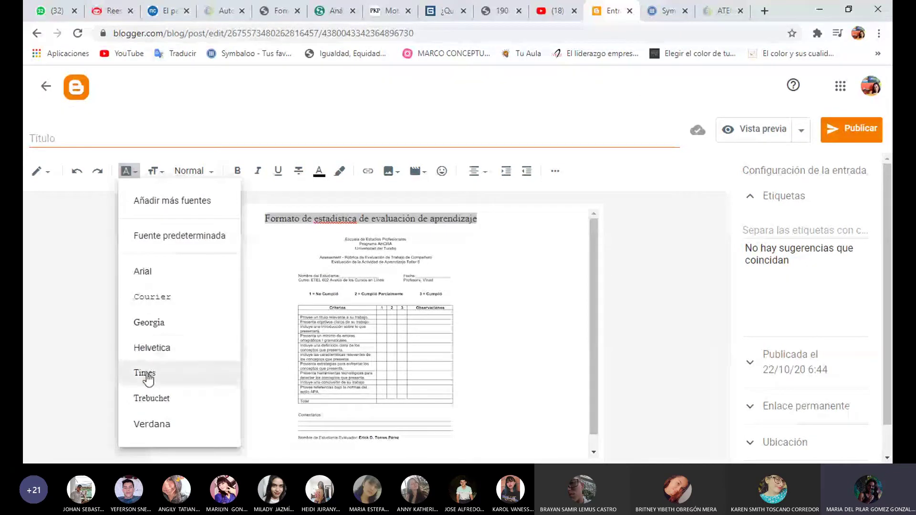
{"action": "left_click", "coordinate": [156, 350]}
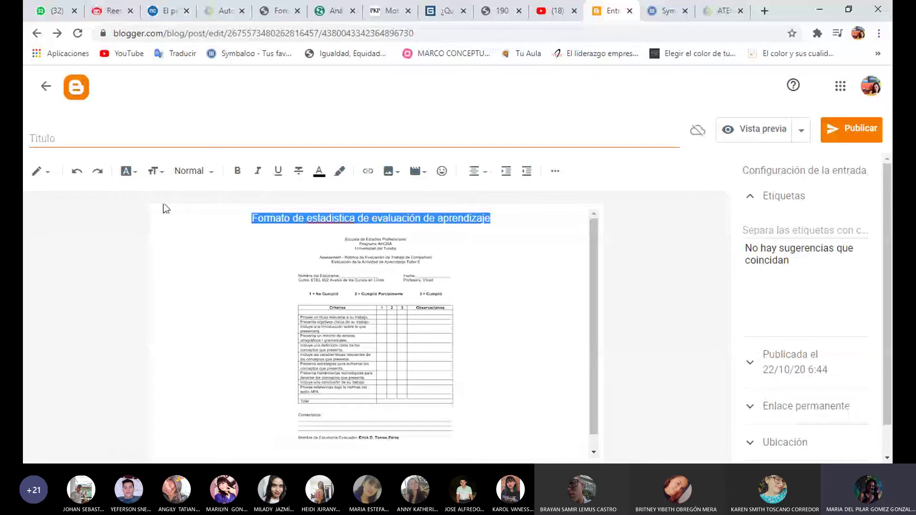
{"action": "left_click", "coordinate": [155, 173]}
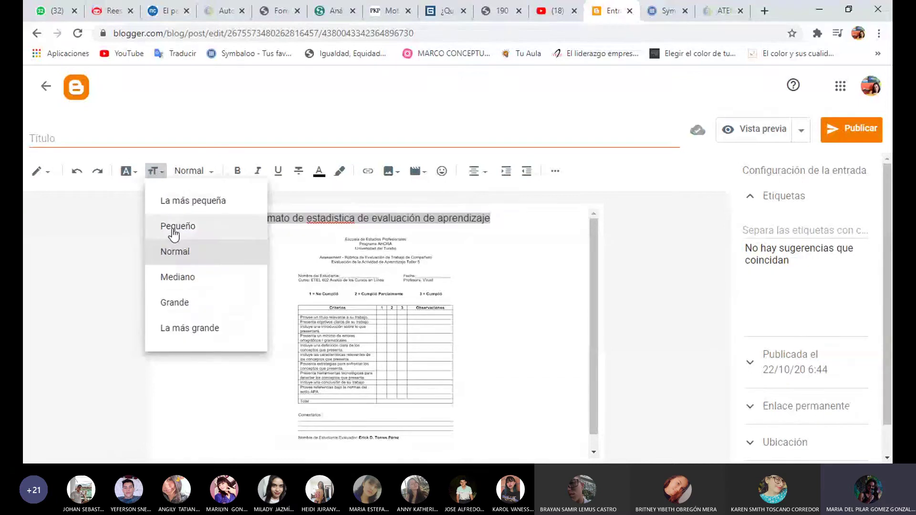
{"action": "left_click", "coordinate": [187, 282]}
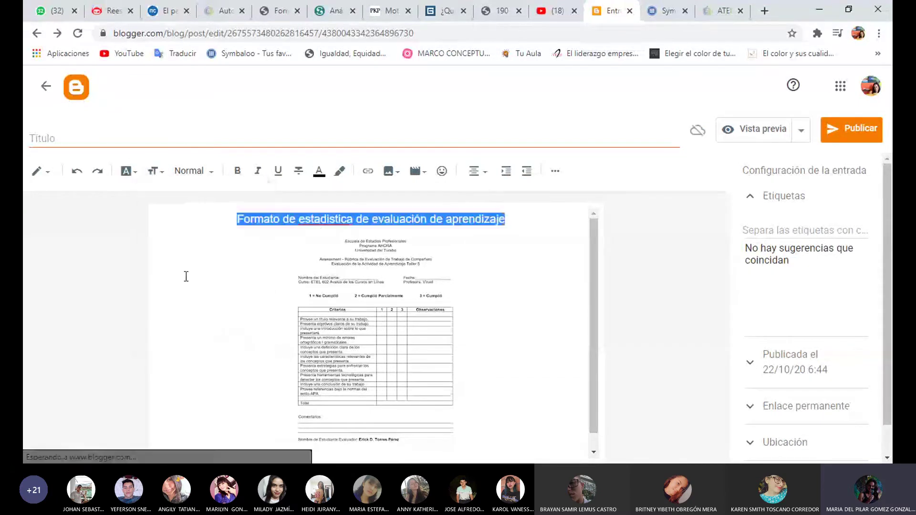
- Correct the spelling of "estadistica" in the heading to "estadística"
{"action": "left_click", "coordinate": [330, 221]}
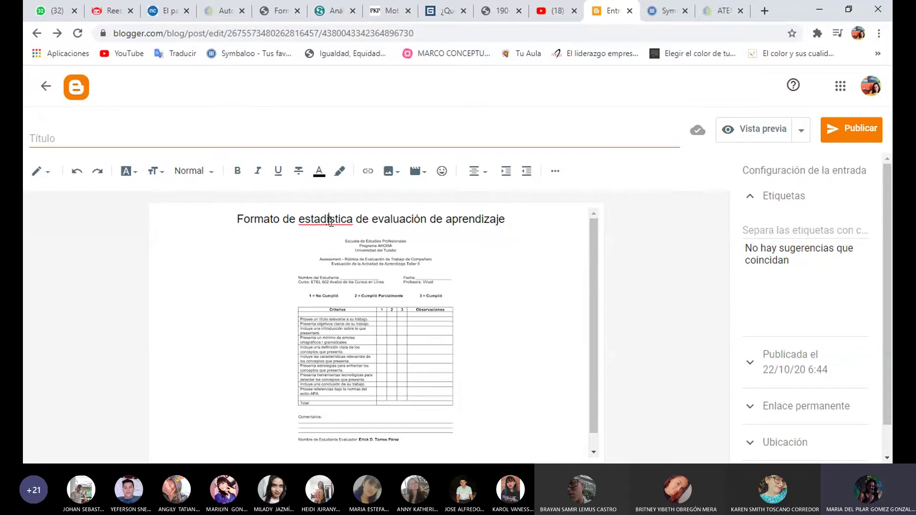
{"action": "key", "text": "BackSpace"}
{"action": "type", "text": "í"}
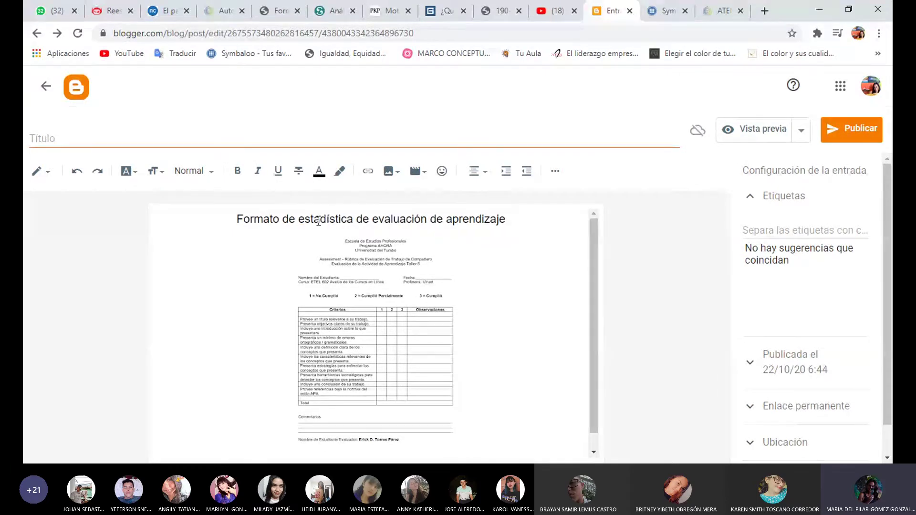
- Give the whole heading a grey highlight and set its text colour to yellow, RGB (241, 194, 50)
{"action": "left_click_drag", "start_coordinate": [235, 220], "coordinate": [530, 220]}
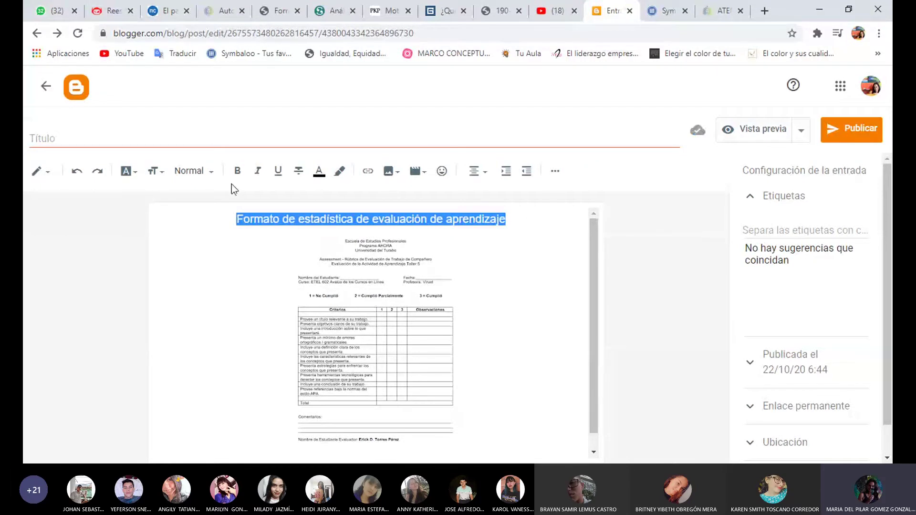
{"action": "left_click", "coordinate": [341, 173]}
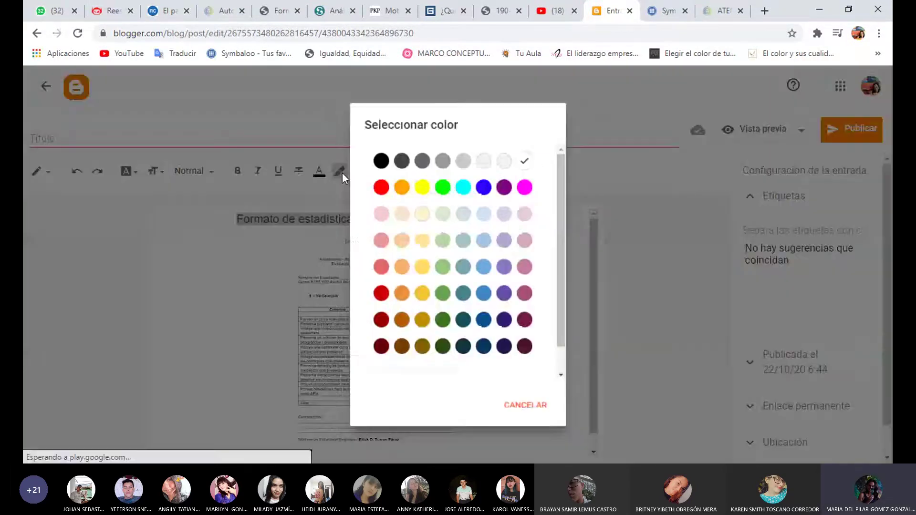
{"action": "left_click", "coordinate": [443, 158]}
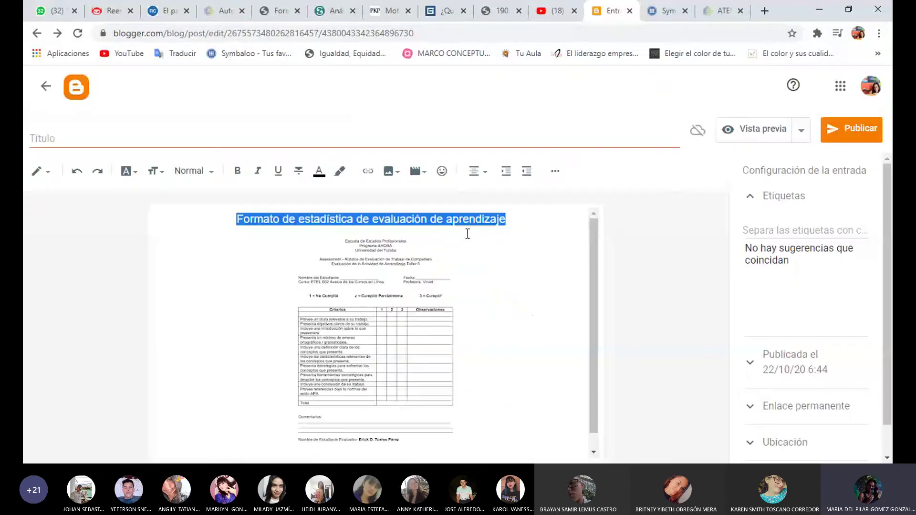
{"action": "left_click", "coordinate": [317, 171]}
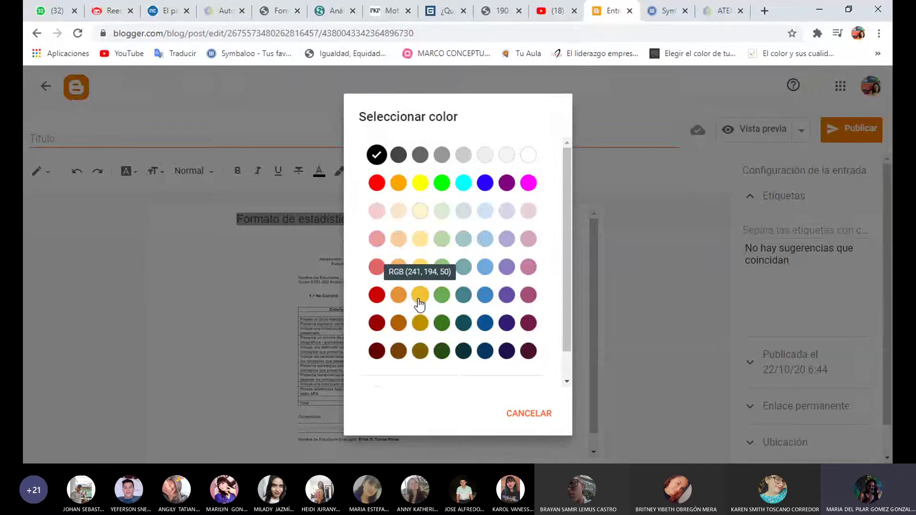
{"action": "left_click", "coordinate": [420, 295]}
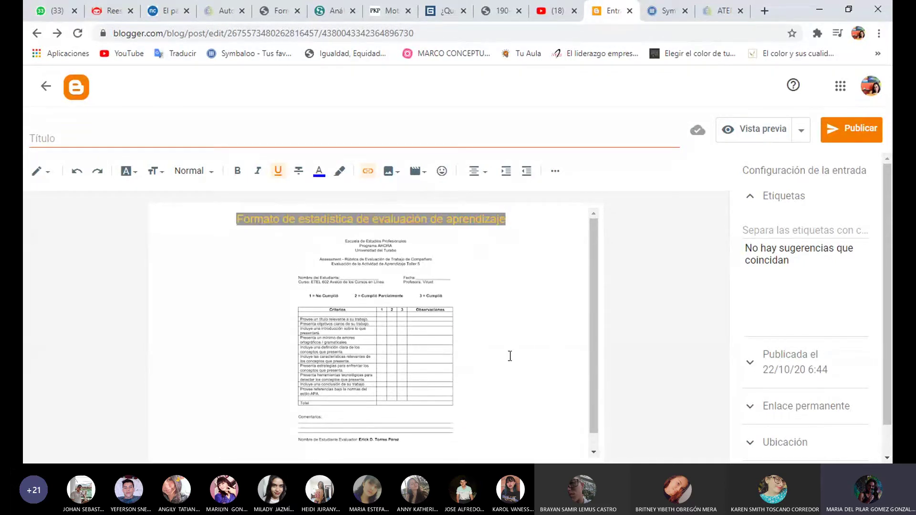
- Preview the post as it would appear on the blog and return to the editor
{"action": "left_click", "coordinate": [765, 133]}
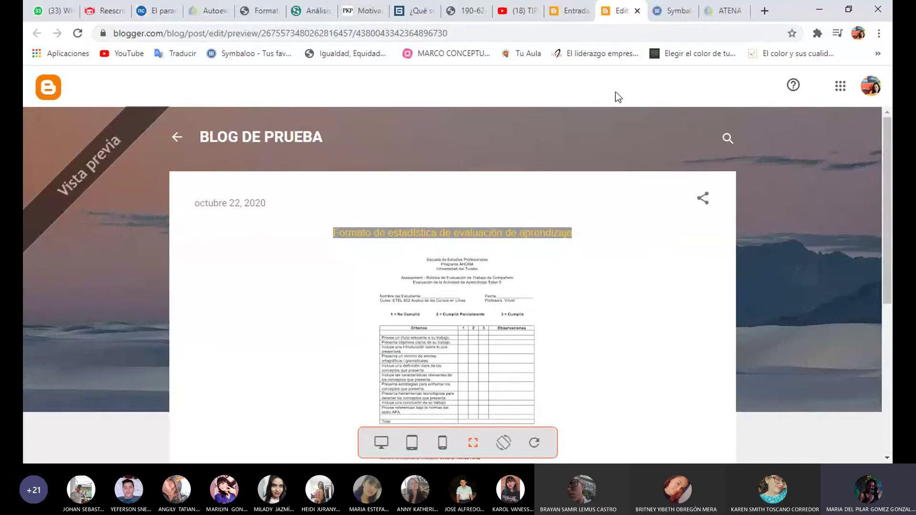
{"action": "left_click", "coordinate": [637, 11]}
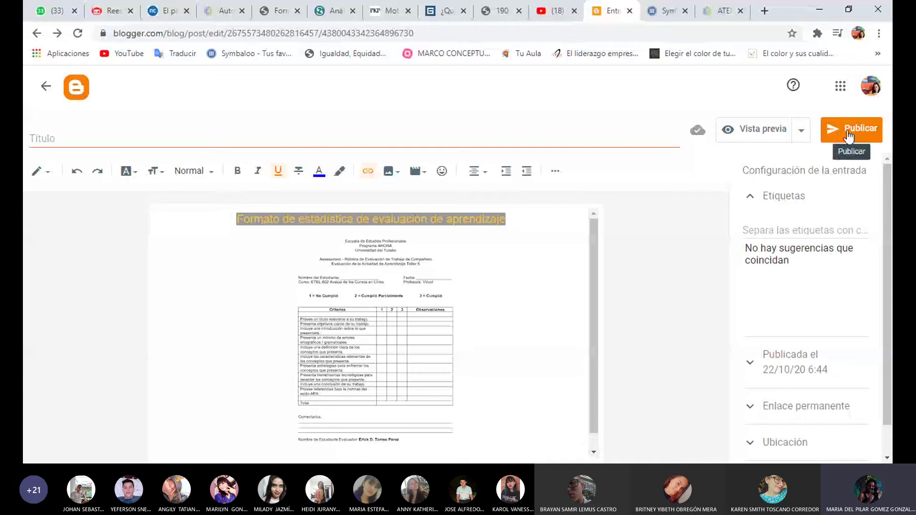
- Title the post "Formato de Evaluación" and publish it, confirming the publication
{"action": "left_click", "coordinate": [183, 138]}
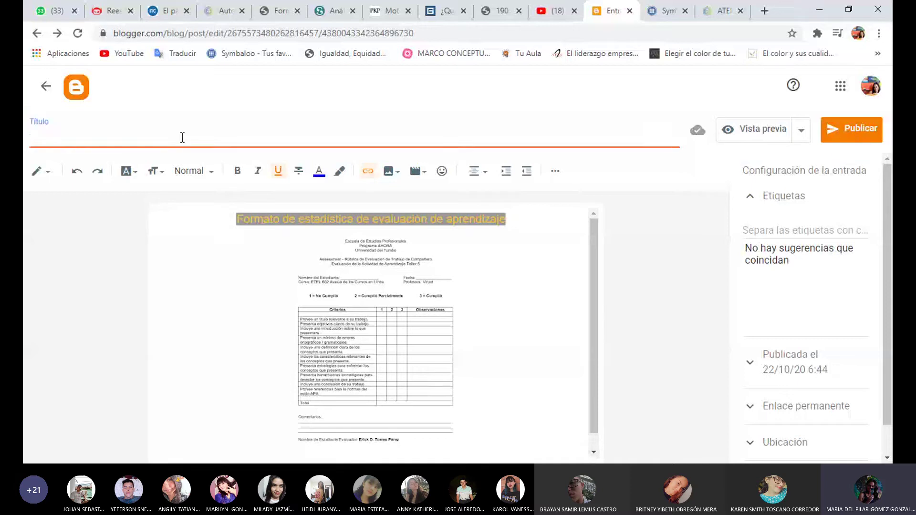
{"action": "type", "text": "Formato de"}
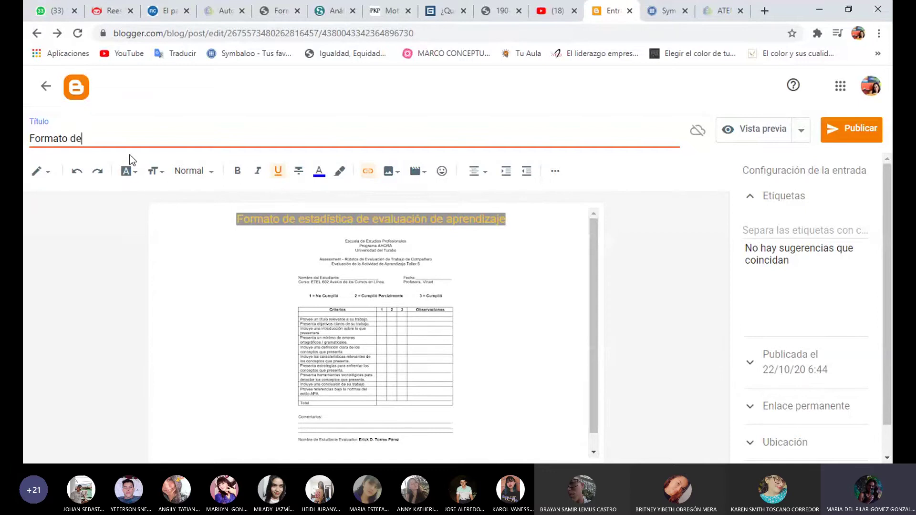
{"action": "type", "text": " Evaluación"}
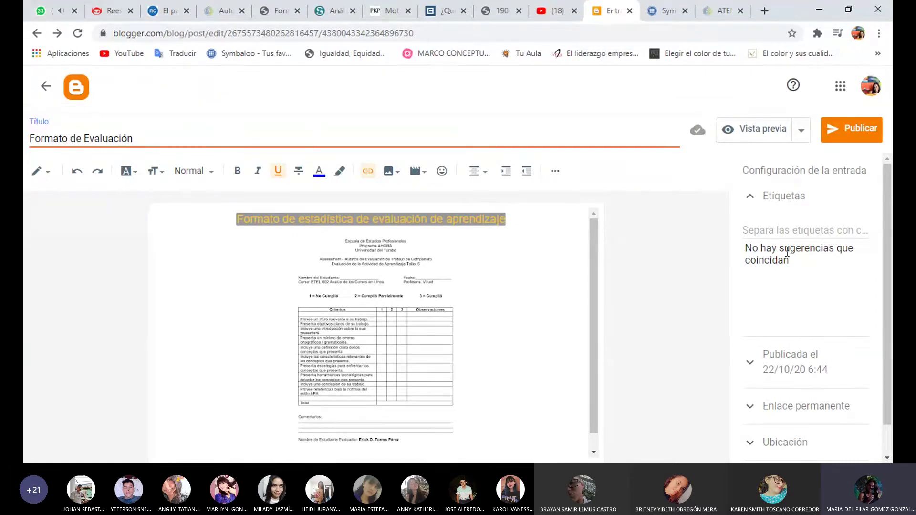
{"action": "left_click", "coordinate": [862, 130]}
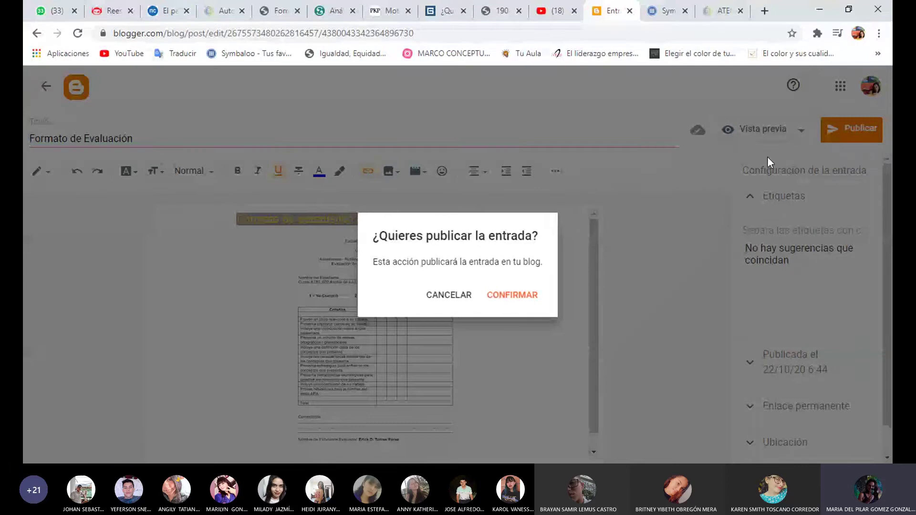
{"action": "left_click", "coordinate": [493, 297]}
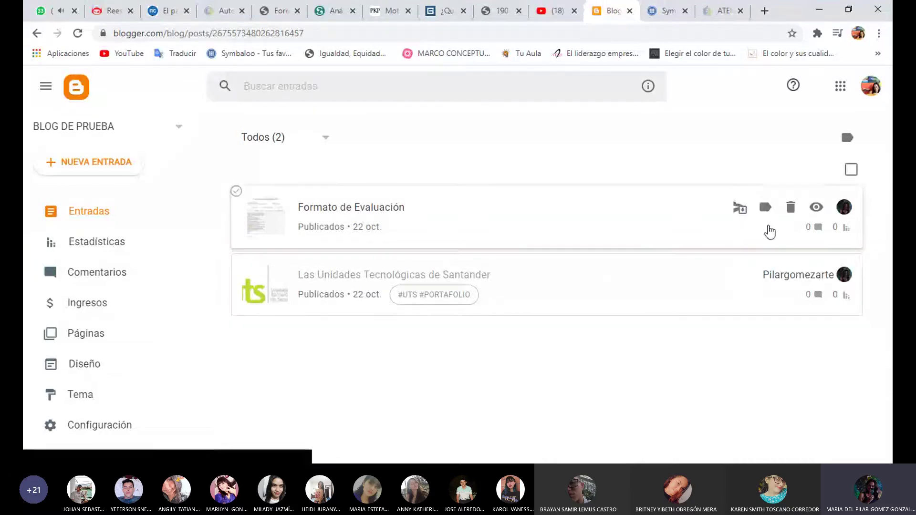
- Apply the label "#formato #portafolio #lectura" to the "Formato de Evaluación" post
{"action": "left_click", "coordinate": [765, 208]}
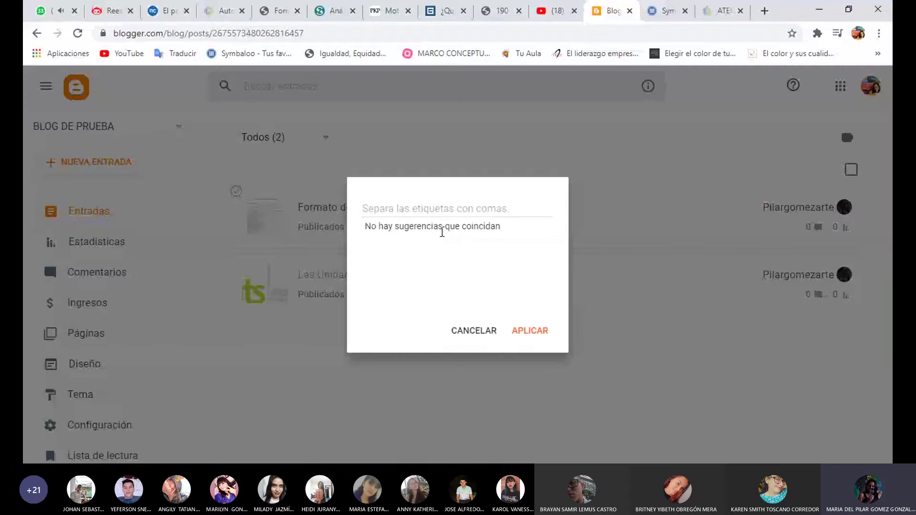
{"action": "type", "text": "#formato #port"}
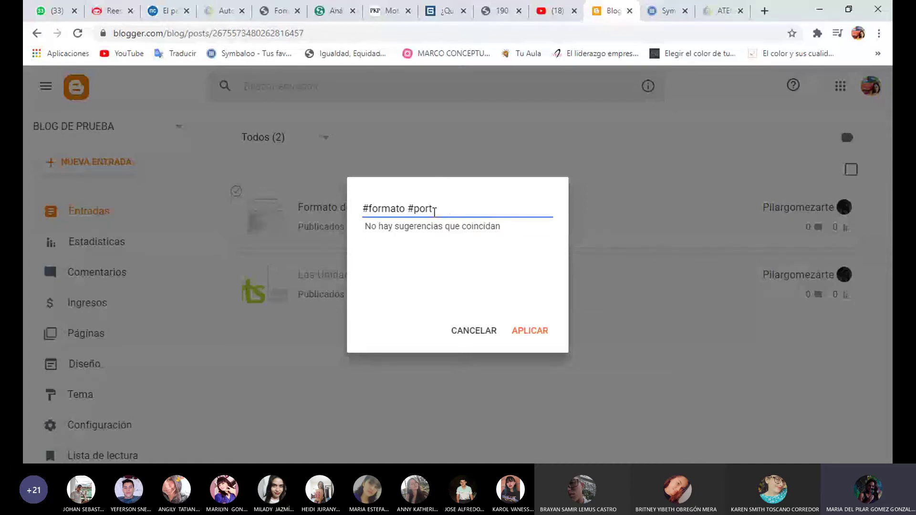
{"action": "type", "text": "afolio #"}
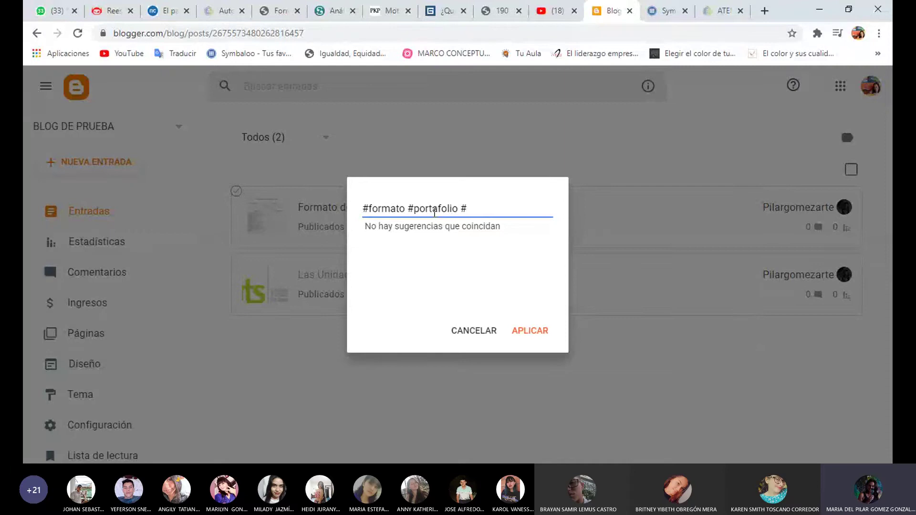
{"action": "type", "text": "lectura"}
{"action": "left_click", "coordinate": [525, 332]}
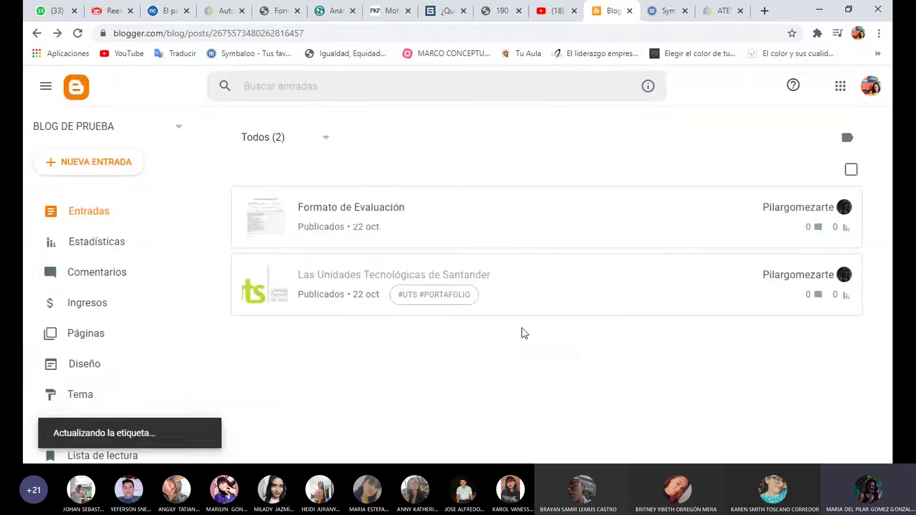
- Create a new blog post and copy the share link of the "TIPOS DE TEXTO" video from YouTube
{"action": "left_click", "coordinate": [115, 167]}
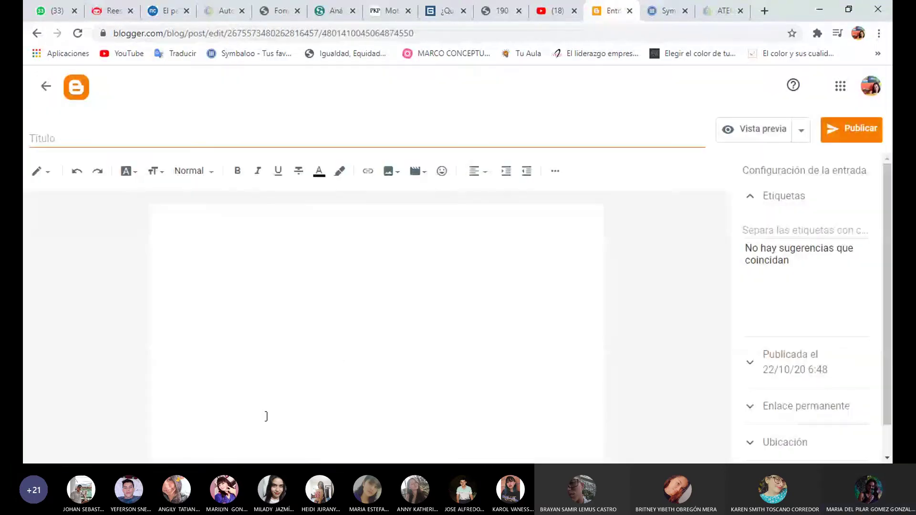
{"action": "left_click", "coordinate": [554, 13]}
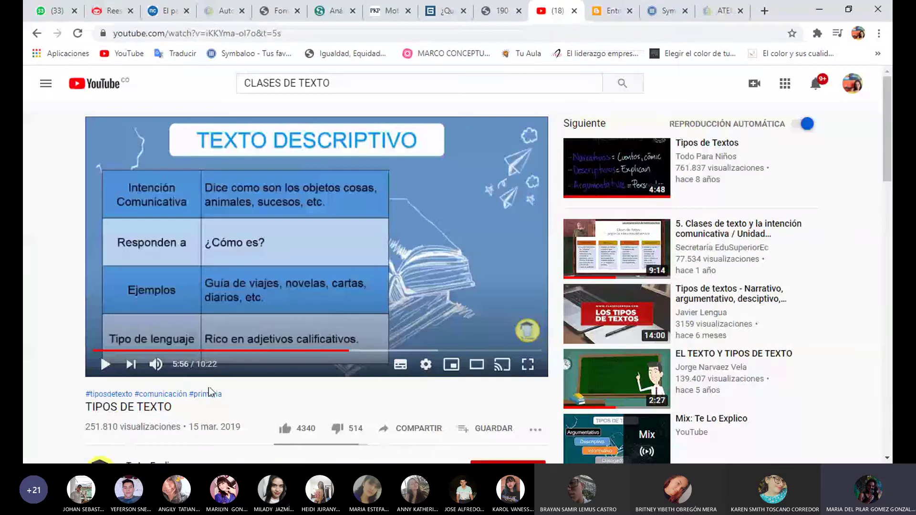
{"action": "left_click", "coordinate": [408, 429]}
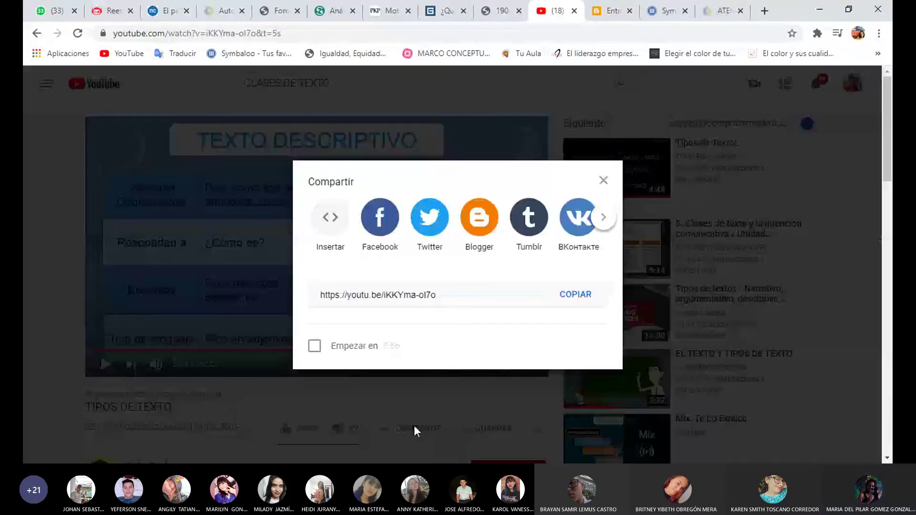
{"action": "left_click", "coordinate": [603, 181]}
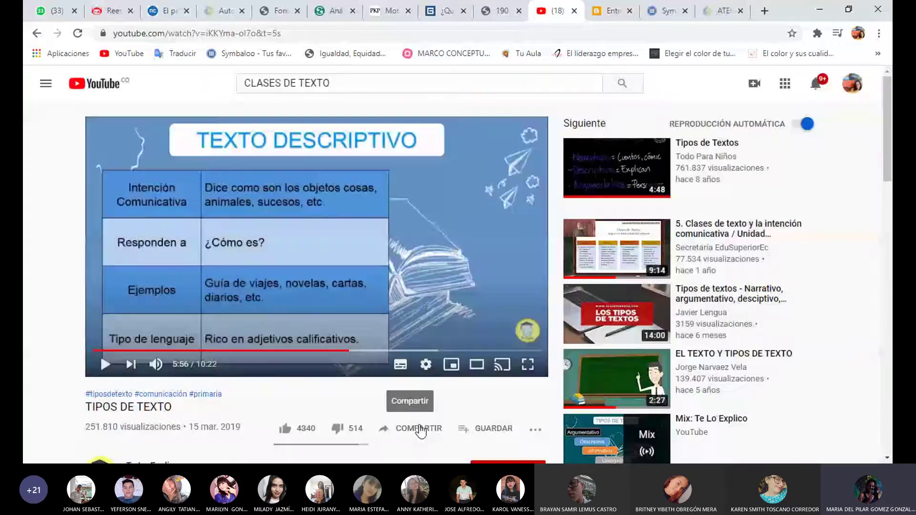
{"action": "left_click", "coordinate": [413, 429]}
{"action": "left_click", "coordinate": [565, 300]}
{"action": "key", "text": "ctrl+c"}
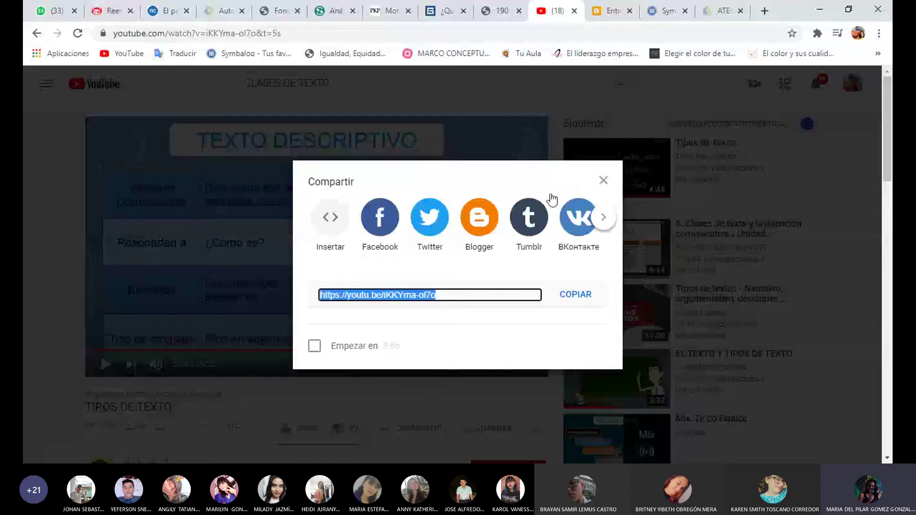
{"action": "left_click", "coordinate": [603, 180]}
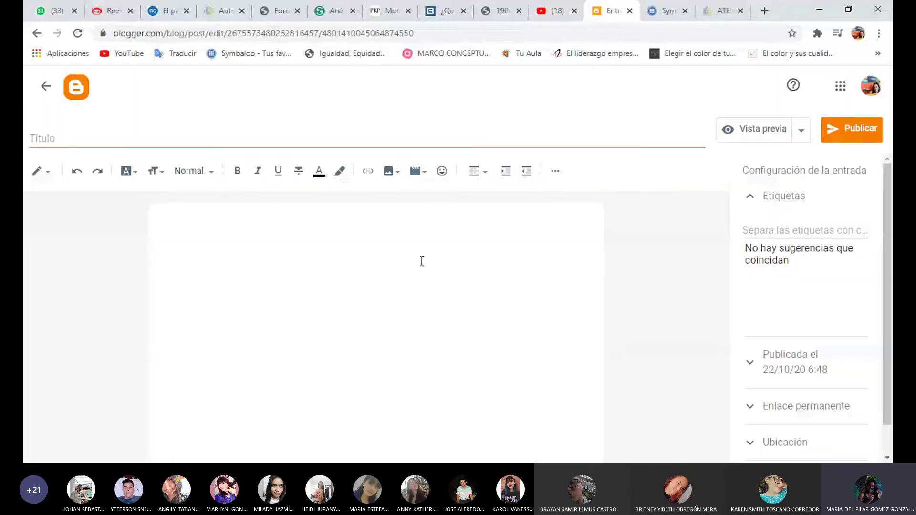
- Insert the "TIPOS DE TEXTO" YouTube video into the post by searching for its copied link
{"action": "left_click", "coordinate": [416, 172]}
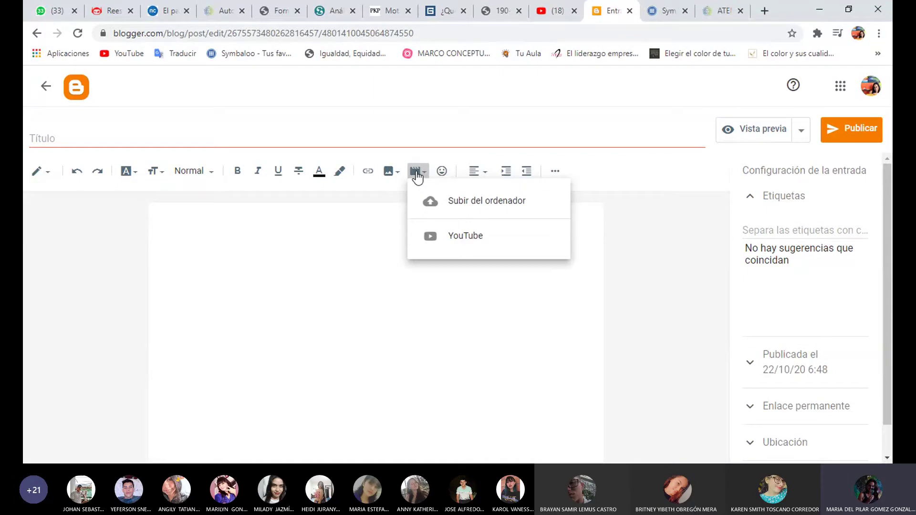
{"action": "left_click", "coordinate": [456, 237]}
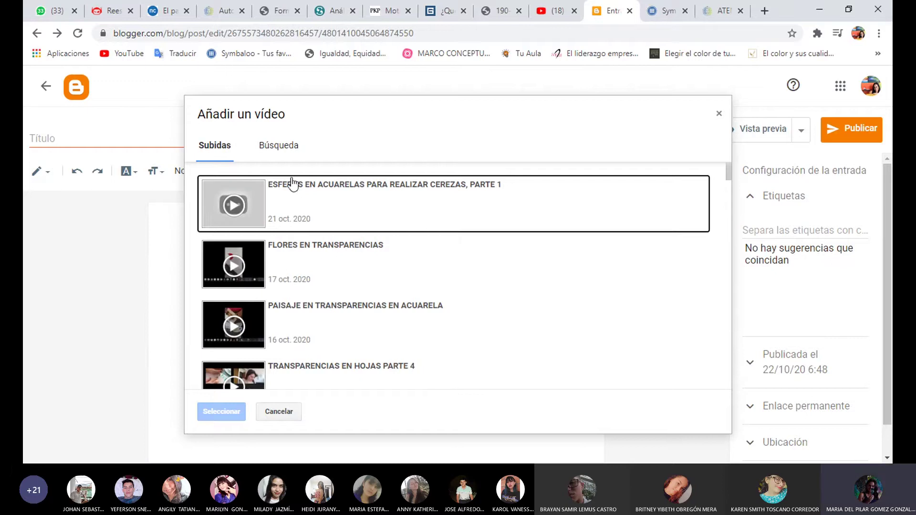
{"action": "left_click", "coordinate": [286, 151]}
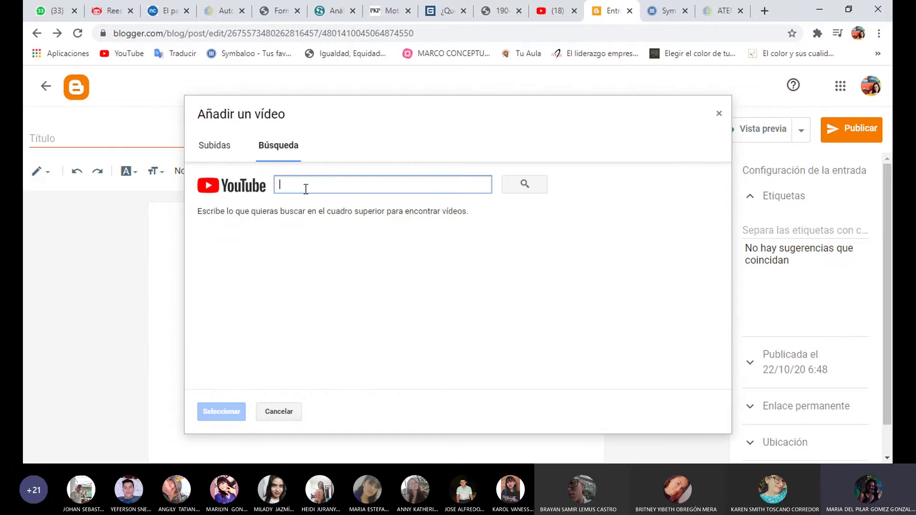
{"action": "key", "text": "ctrl+v"}
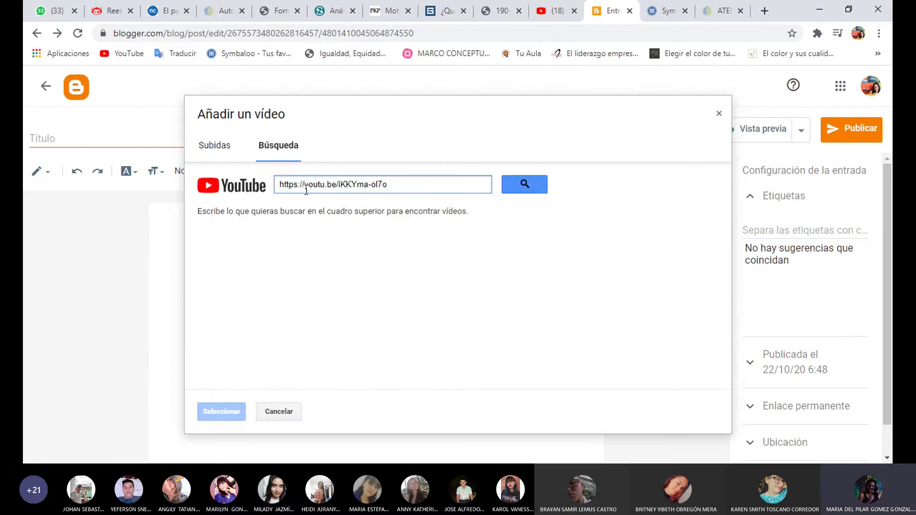
{"action": "left_click", "coordinate": [536, 187]}
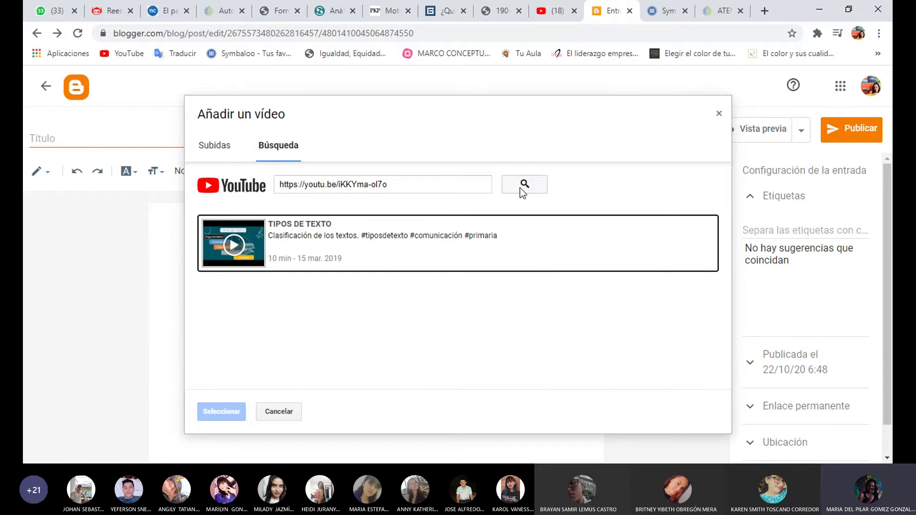
{"action": "left_click", "coordinate": [317, 232]}
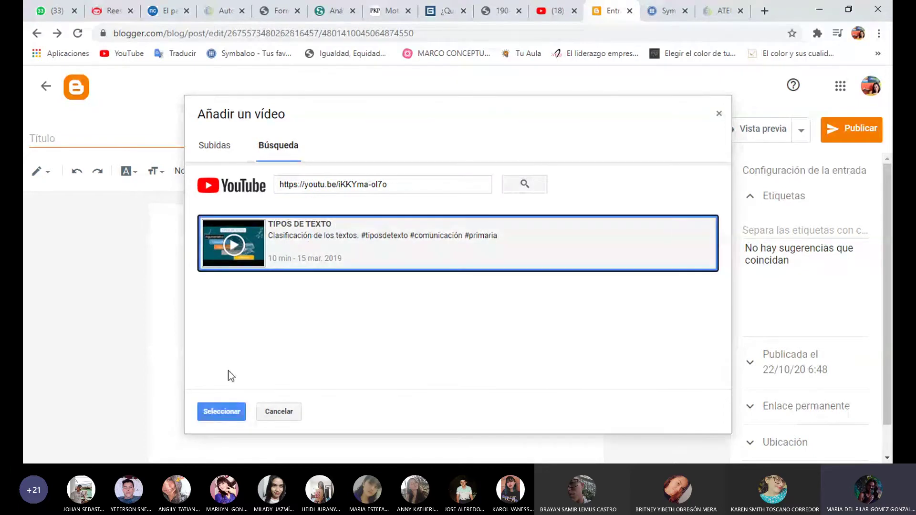
{"action": "left_click", "coordinate": [221, 412]}
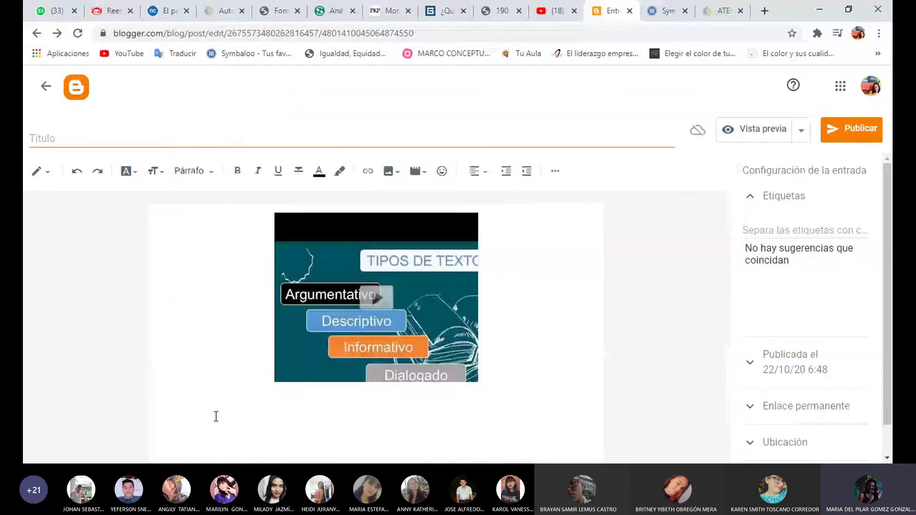
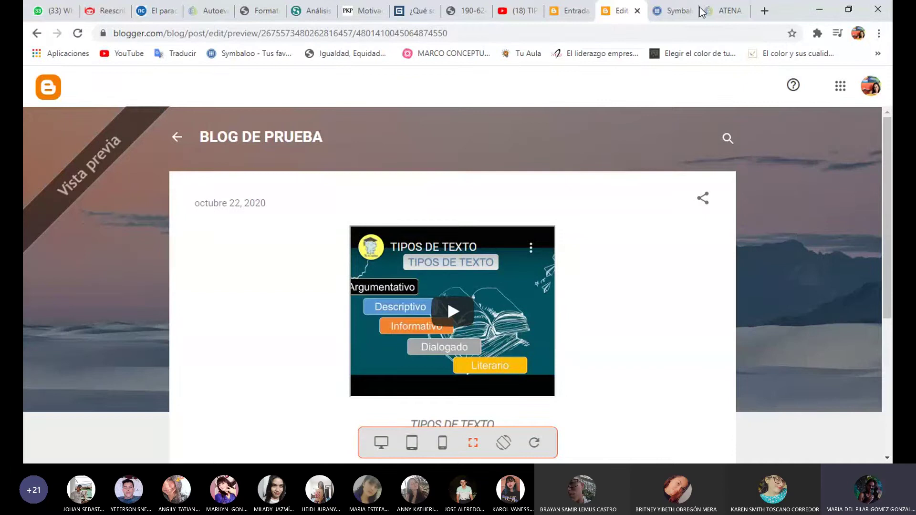
- Close the preview of the video post and publish the post, confirming the publication
{"action": "left_click", "coordinate": [637, 10]}
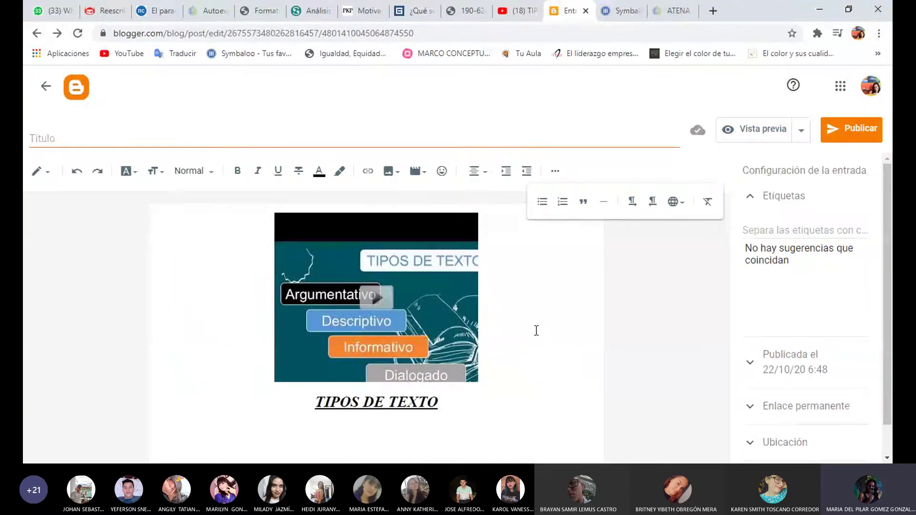
{"action": "left_click", "coordinate": [435, 323]}
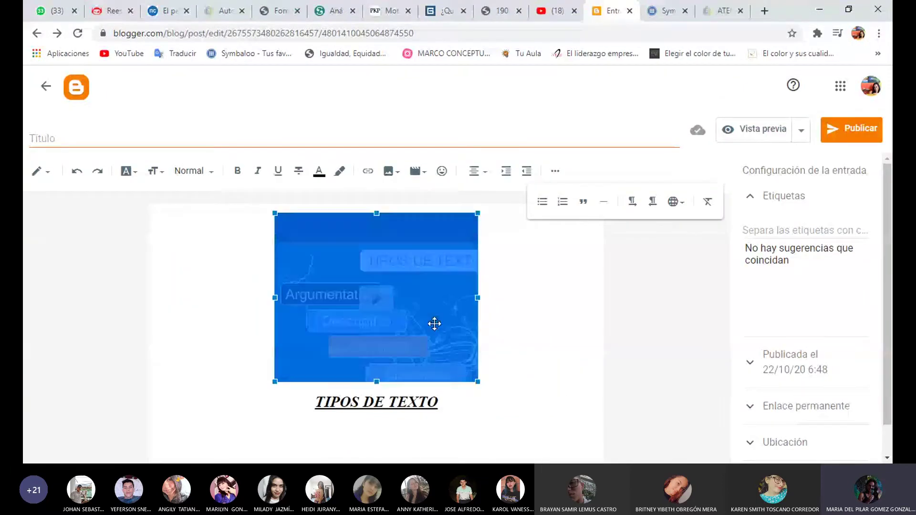
{"action": "left_click", "coordinate": [425, 174]}
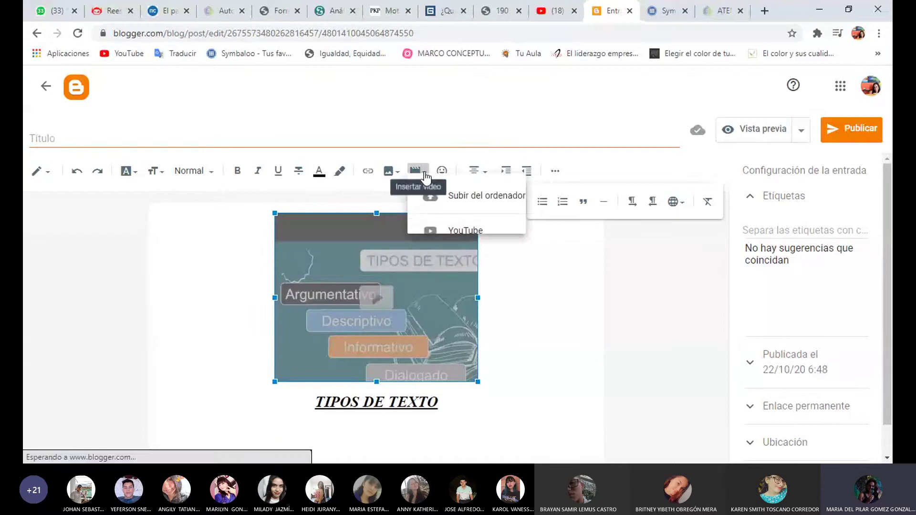
{"action": "left_click", "coordinate": [594, 362]}
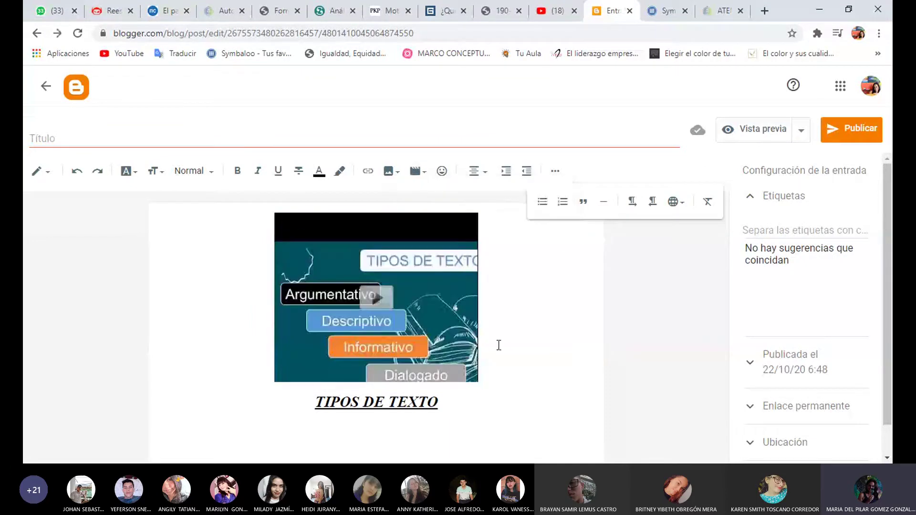
{"action": "left_click", "coordinate": [848, 128]}
{"action": "left_click", "coordinate": [509, 297]}
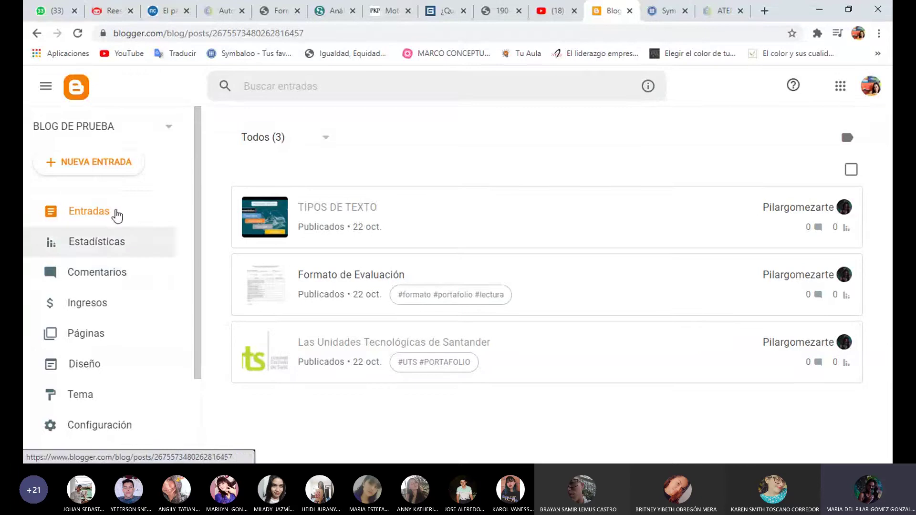
- Create another blog post, copy the address of the ATENA login page and return to the post editor
{"action": "left_click", "coordinate": [109, 168]}
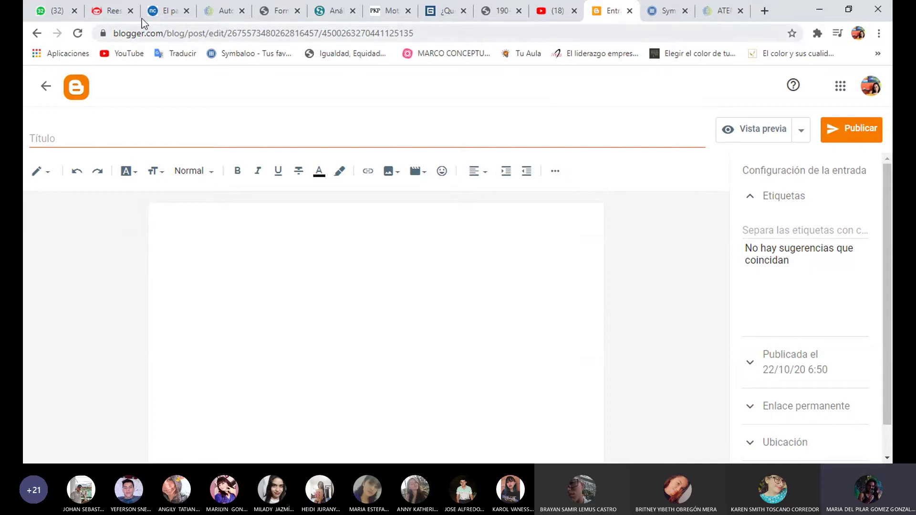
{"action": "left_click", "coordinate": [207, 16]}
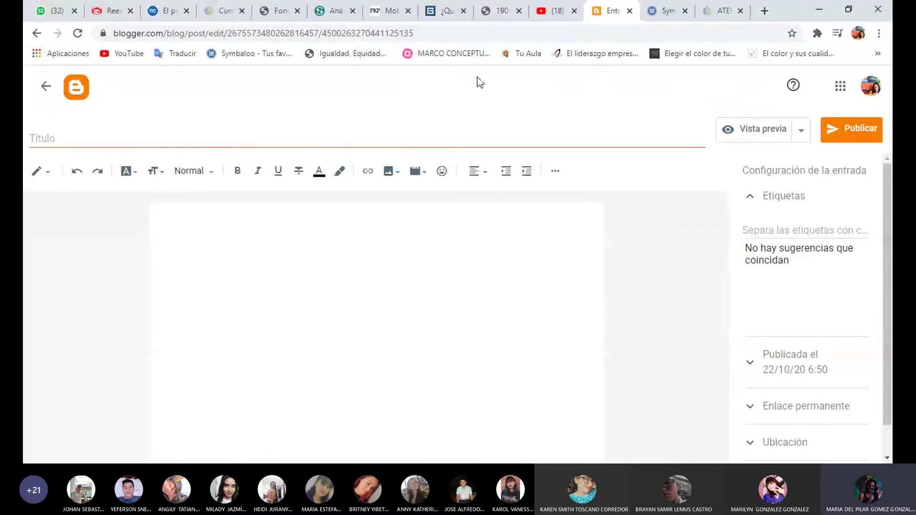
{"action": "left_click", "coordinate": [710, 16]}
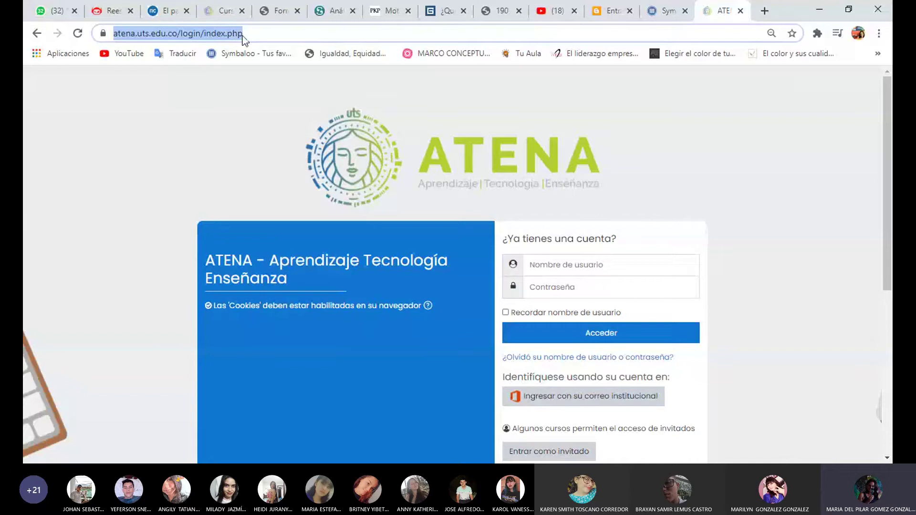
{"action": "left_click", "coordinate": [613, 12]}
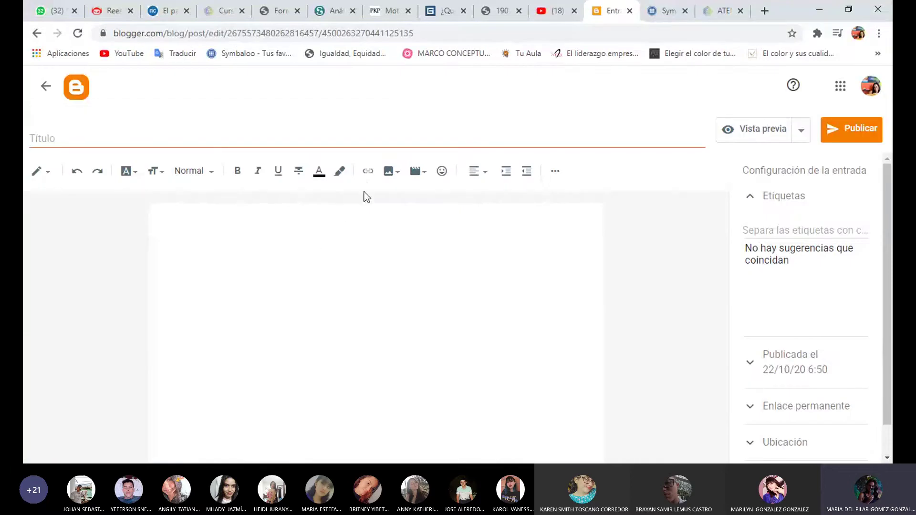
{"action": "left_click", "coordinate": [368, 170]}
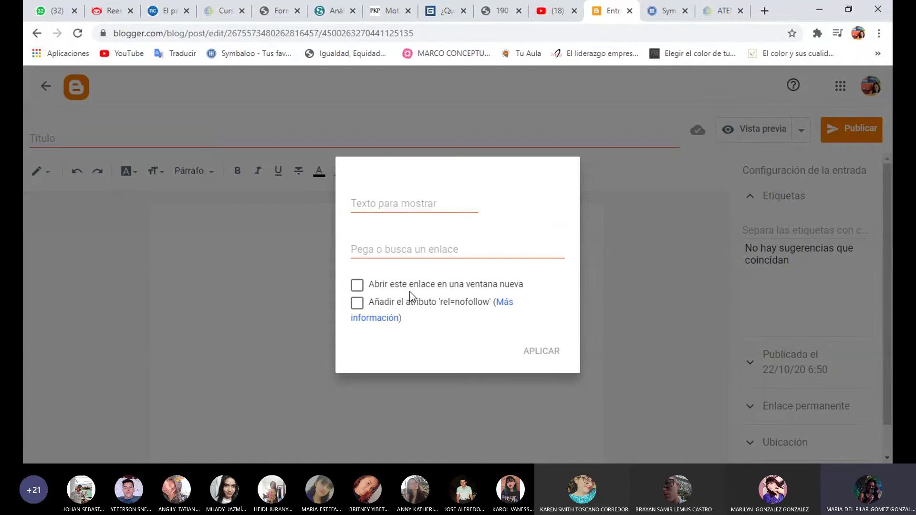
{"action": "left_click", "coordinate": [418, 201]}
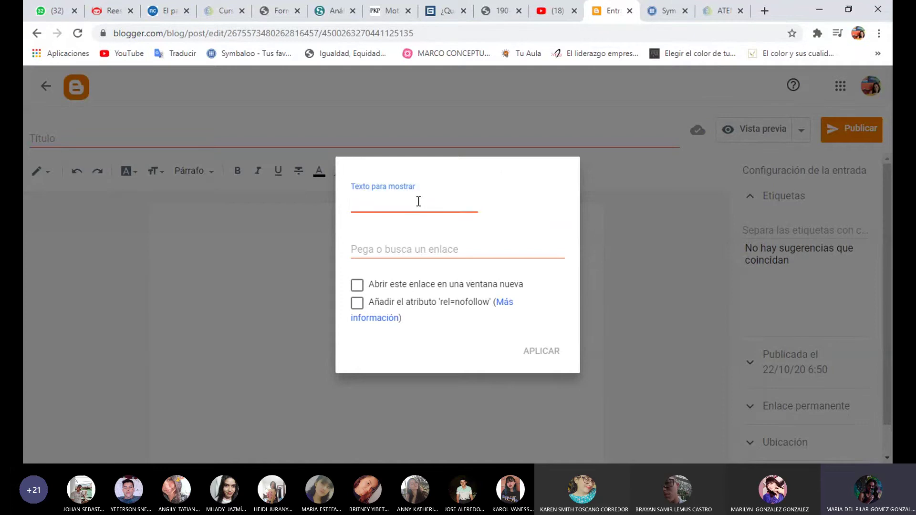
{"action": "key", "text": "ctrl+v"}
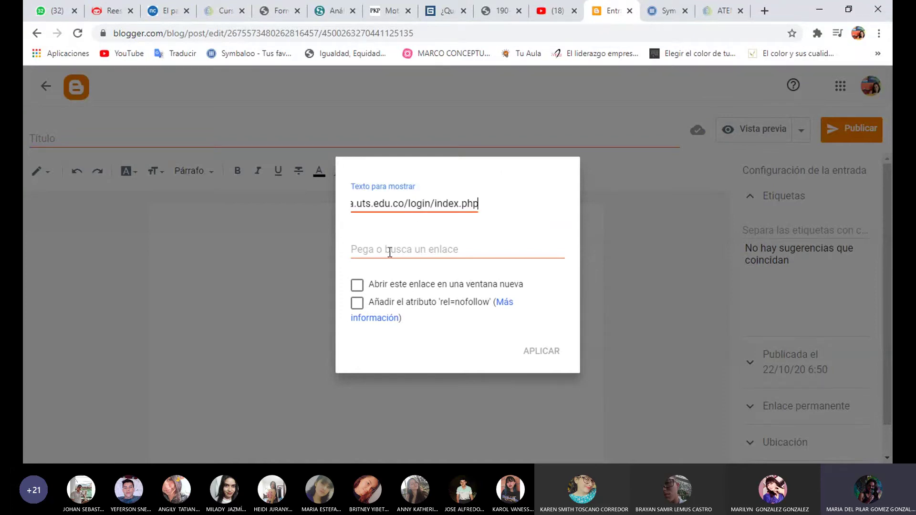
{"action": "left_click", "coordinate": [357, 285]}
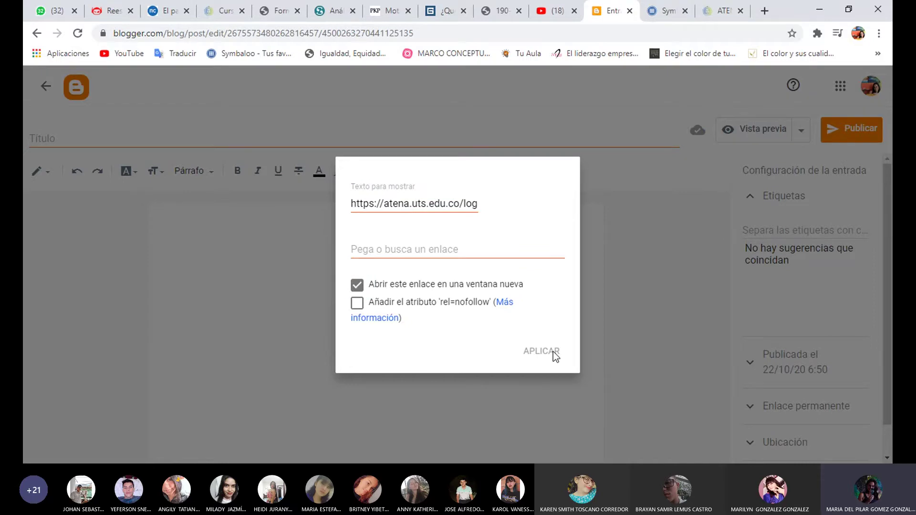
{"action": "left_click", "coordinate": [375, 257]}
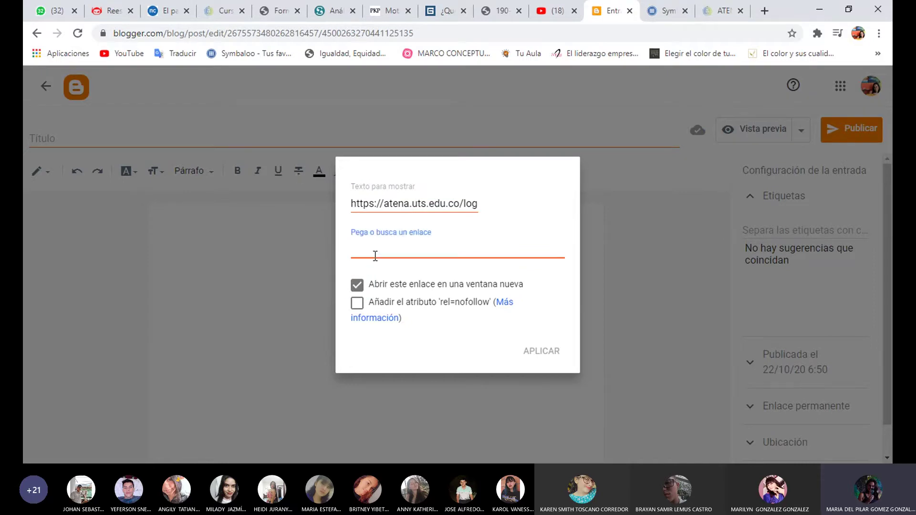
{"action": "type", "text": "https://atena.uts.edu.co/login/index.php"}
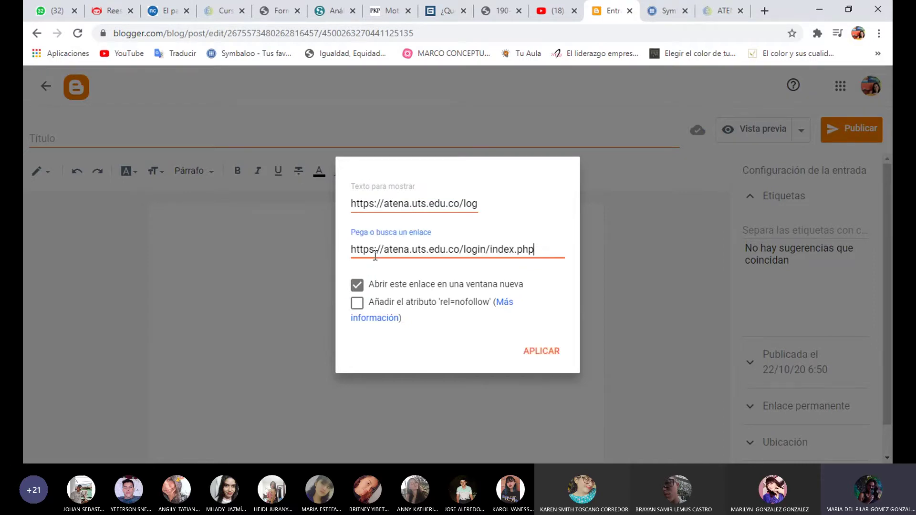
{"action": "left_click", "coordinate": [551, 354]}
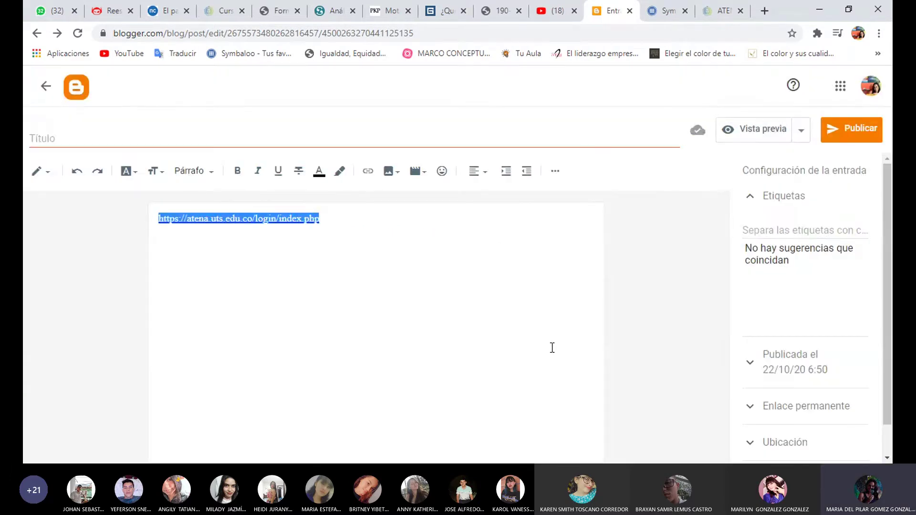
{"action": "left_click", "coordinate": [760, 132]}
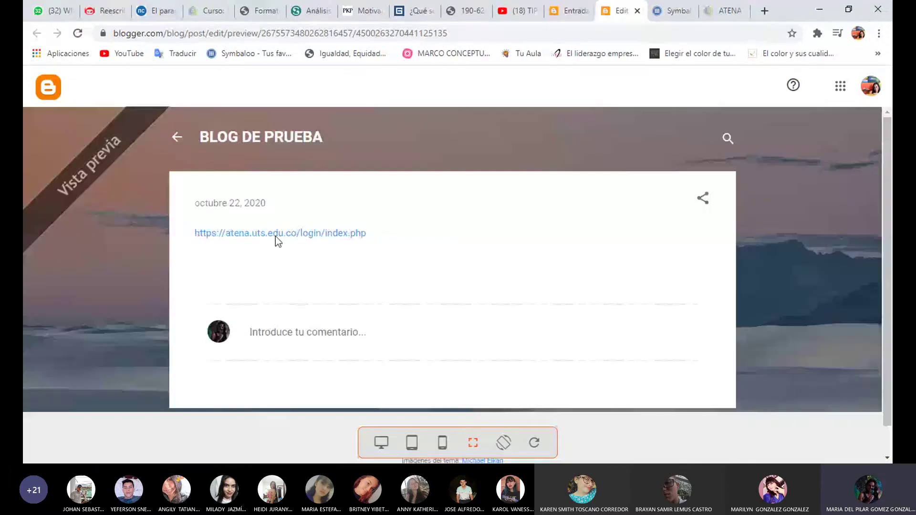
- Close the link post's preview and look at the editor's video and link insertion options without applying any
{"action": "left_click", "coordinate": [637, 11]}
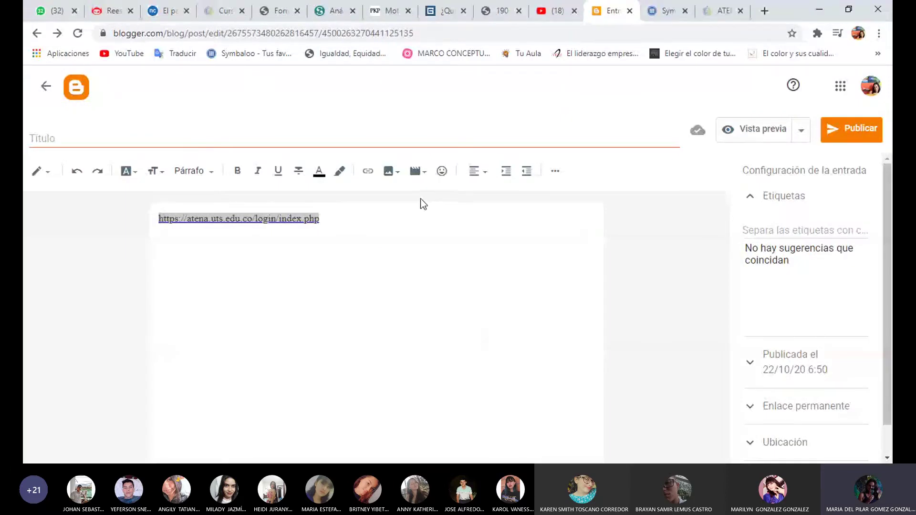
{"action": "left_click", "coordinate": [420, 172]}
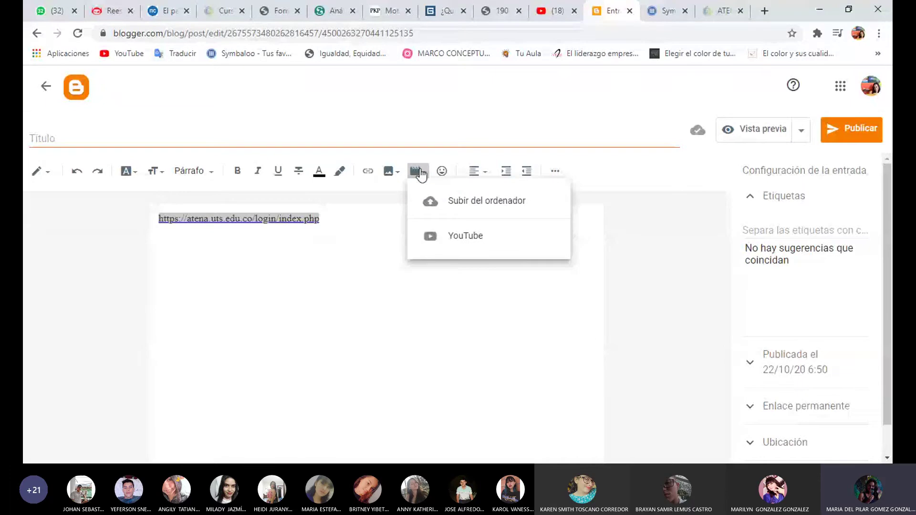
{"action": "left_click", "coordinate": [394, 231]}
{"action": "left_click", "coordinate": [368, 172]}
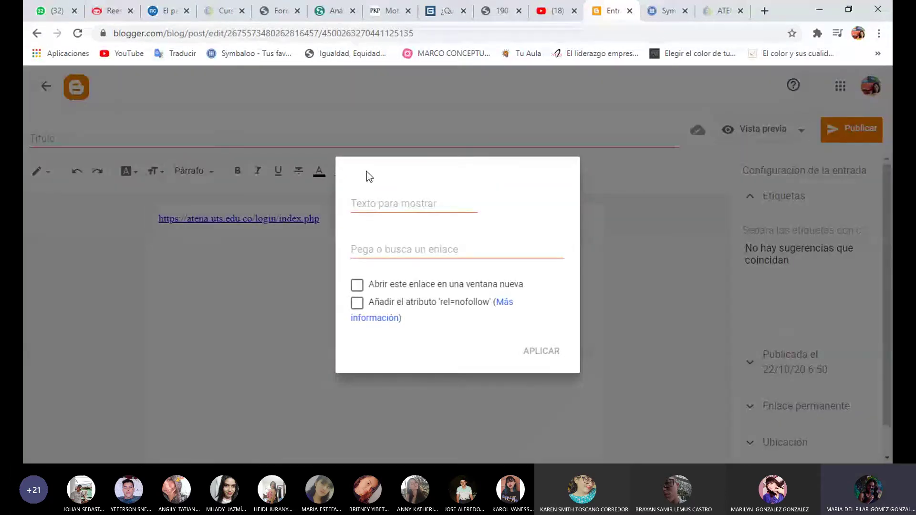
{"action": "left_click", "coordinate": [640, 174]}
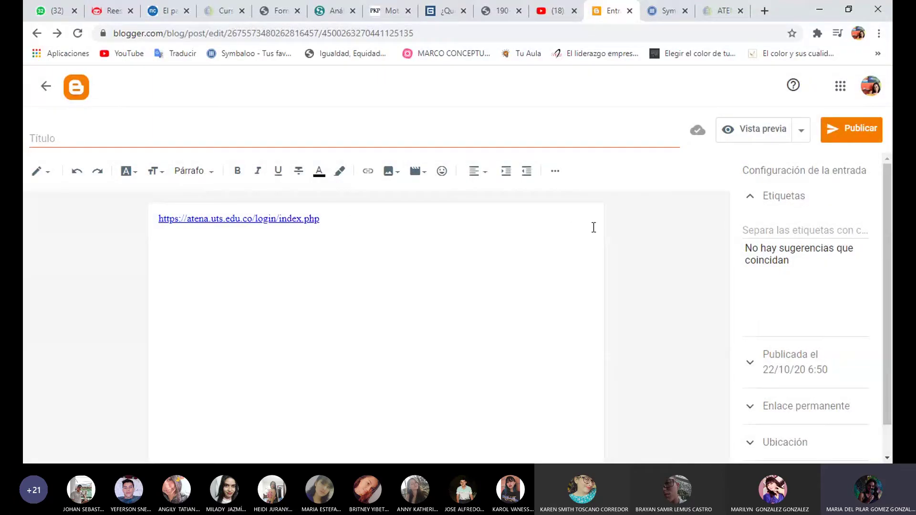
- Look over the ATENA login page that the link points to and return to the post editor
{"action": "left_click", "coordinate": [717, 17]}
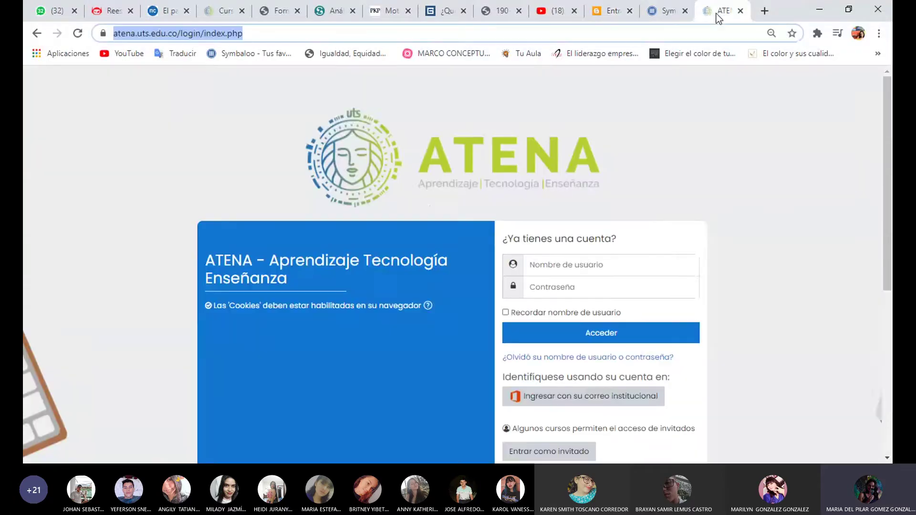
{"action": "scroll", "coordinate": [771, 191], "scroll_direction": "down", "scroll_amount": 3}
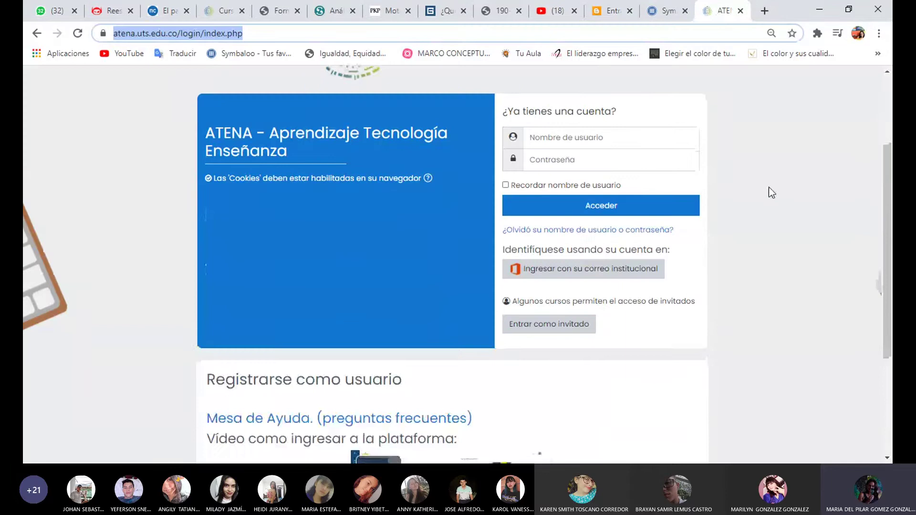
{"action": "left_click", "coordinate": [866, 231]}
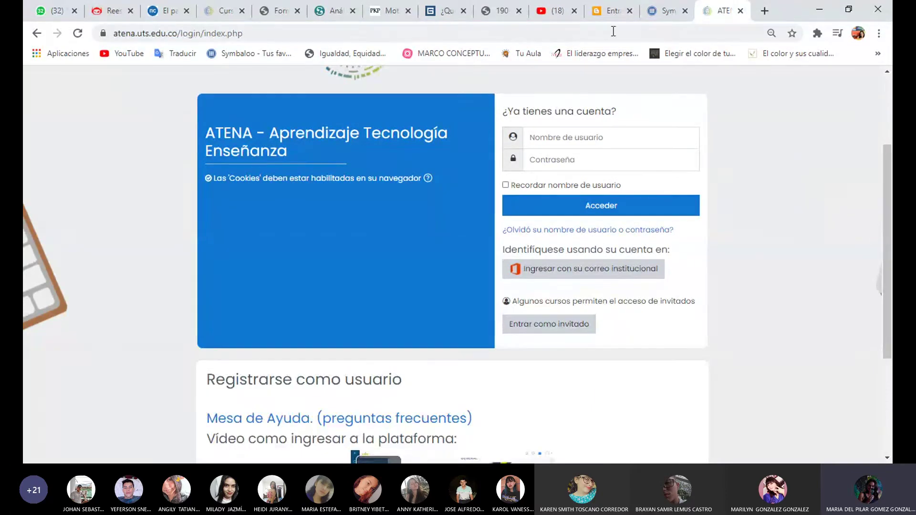
{"action": "left_click", "coordinate": [603, 12]}
- Title the link post "PLATAFORMA ATENA" and publish it, confirming the publication
{"action": "left_click", "coordinate": [843, 128]}
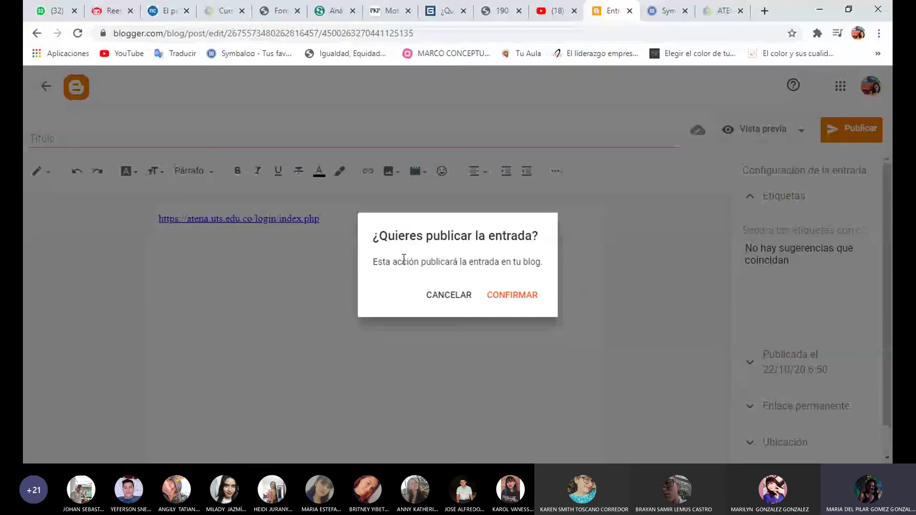
{"action": "left_click", "coordinate": [439, 297]}
{"action": "left_click", "coordinate": [162, 138]}
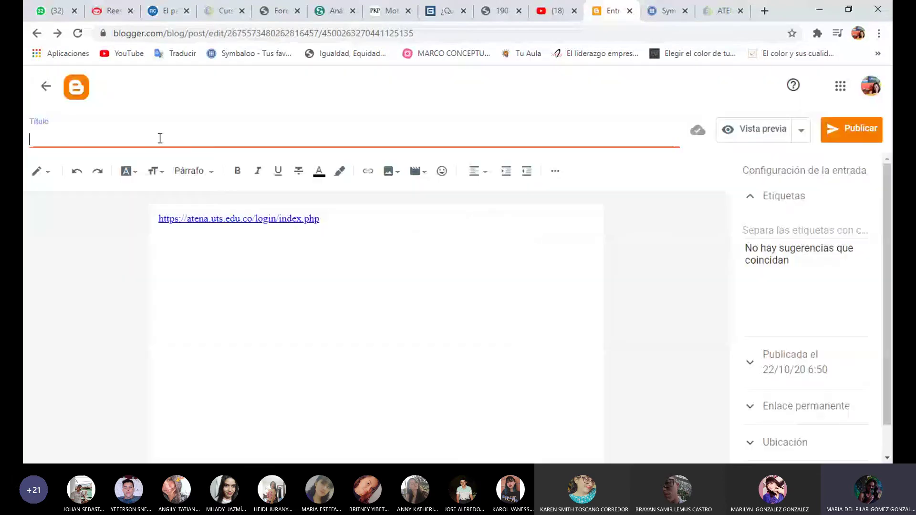
{"action": "type", "text": "PLATA"}
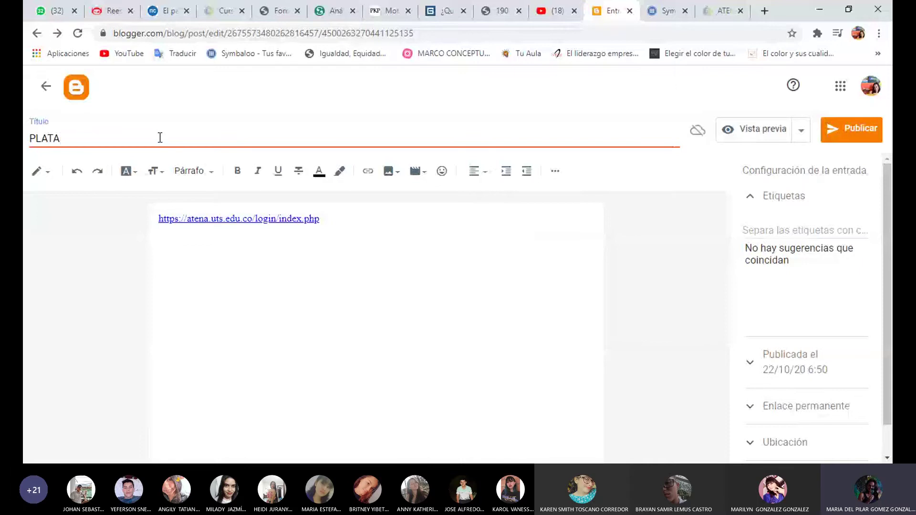
{"action": "type", "text": "FORMA ATENA"}
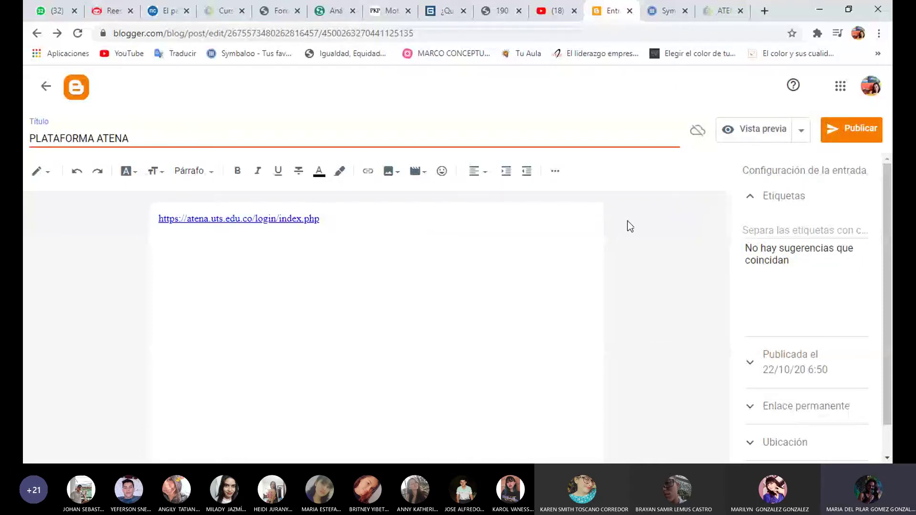
{"action": "left_click", "coordinate": [857, 129]}
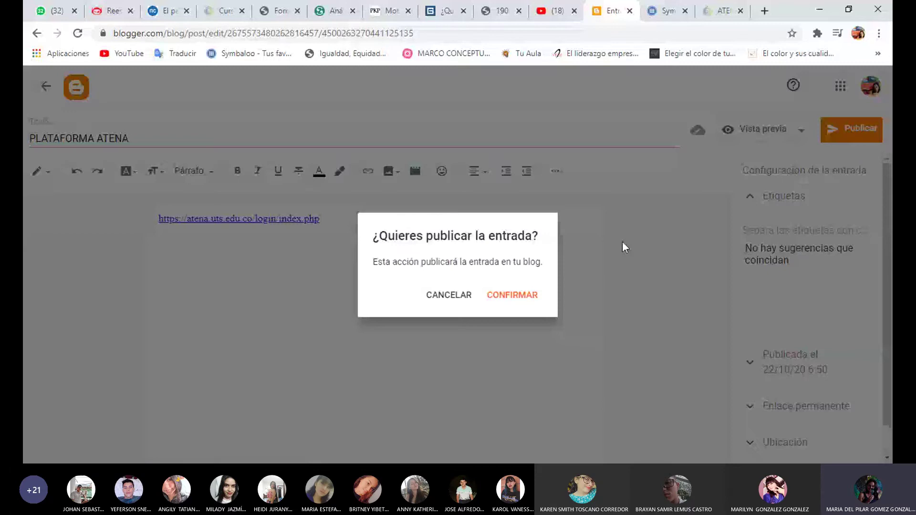
{"action": "left_click", "coordinate": [530, 295]}
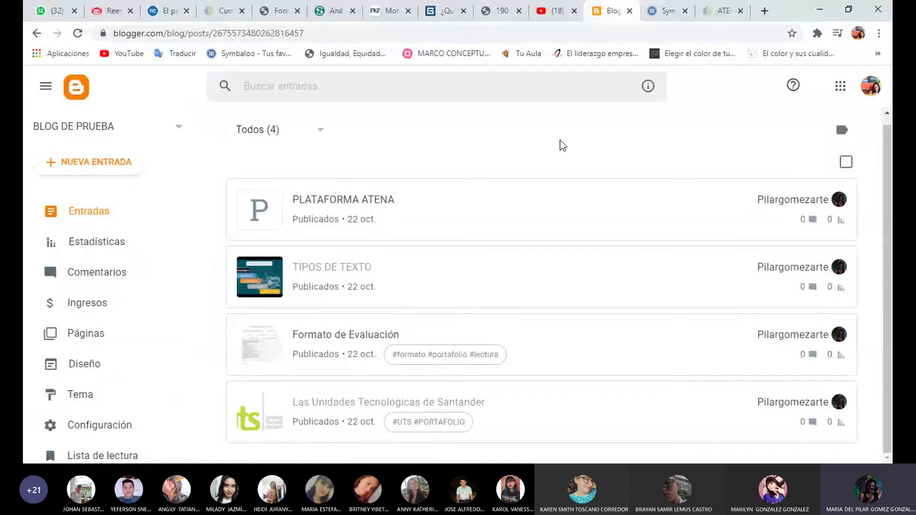
- Create another blog post and insert a video uploaded from the computer
{"action": "scroll", "coordinate": [295, 441], "scroll_direction": "down", "scroll_amount": 2}
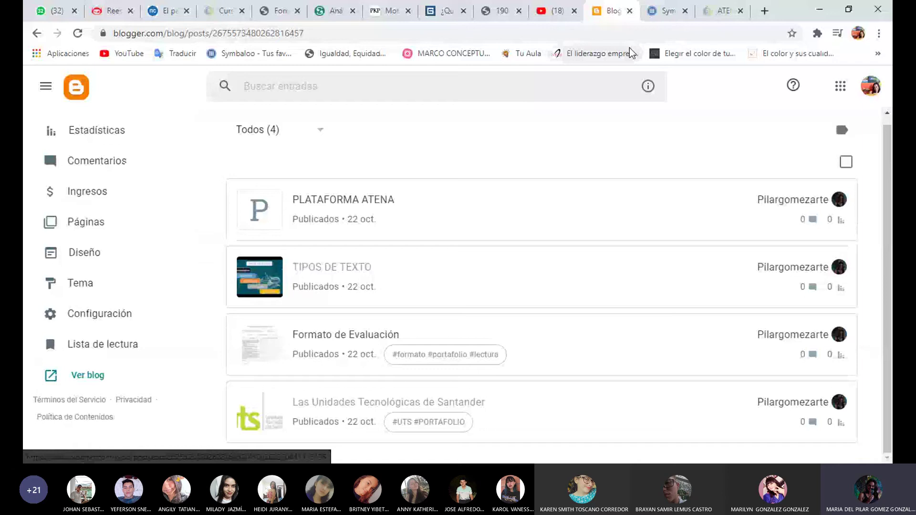
{"action": "scroll", "coordinate": [108, 191], "scroll_direction": "up", "scroll_amount": 3}
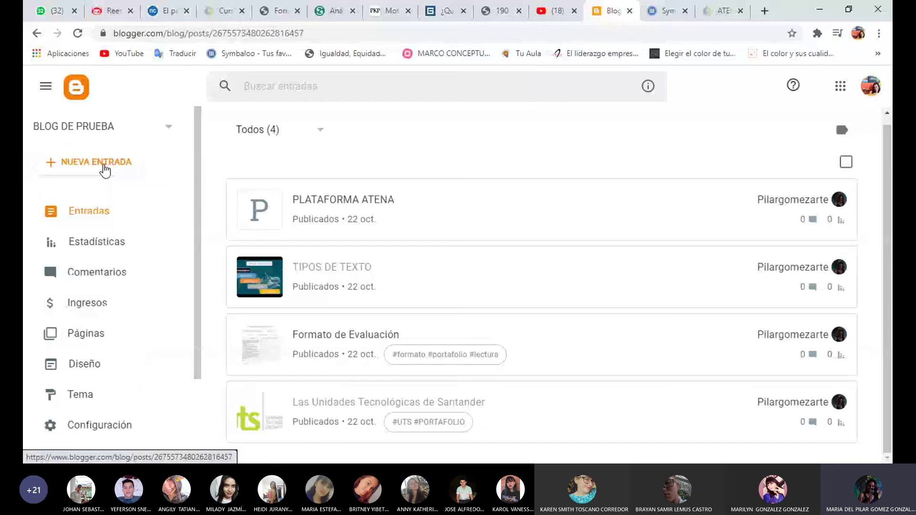
{"action": "left_click", "coordinate": [105, 170]}
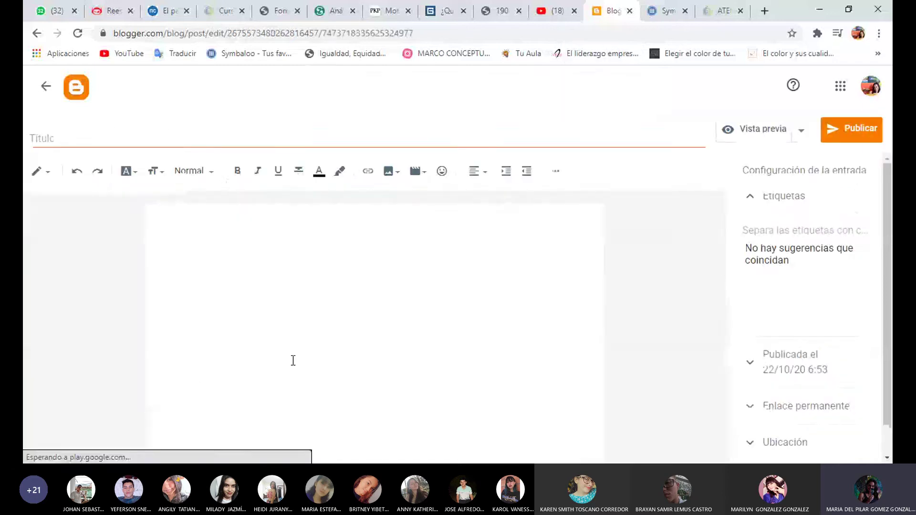
{"action": "left_click", "coordinate": [419, 173]}
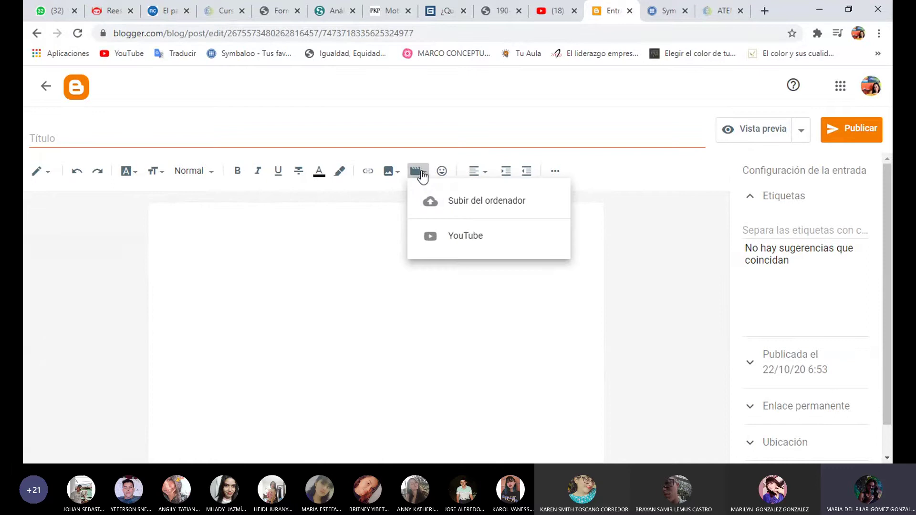
{"action": "left_click", "coordinate": [464, 201]}
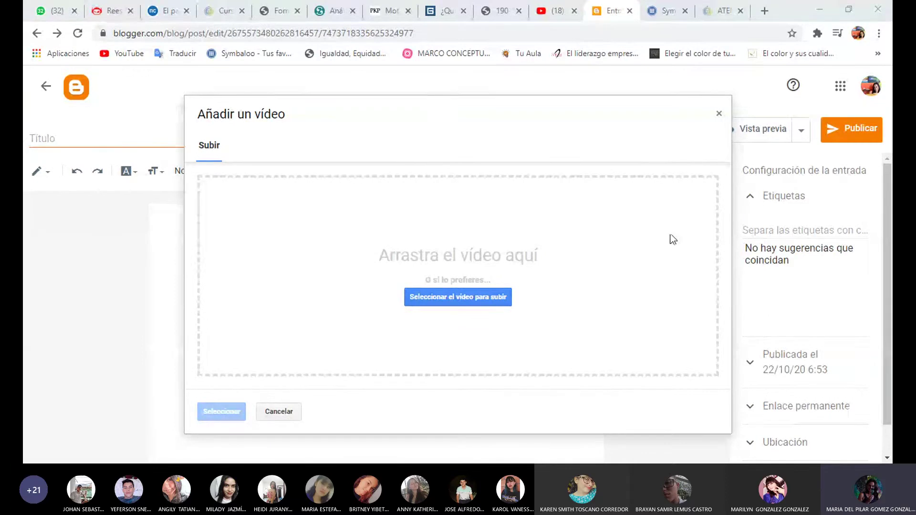
{"action": "left_click_drag", "start_coordinate": [668, 240], "coordinate": [385, 273]}
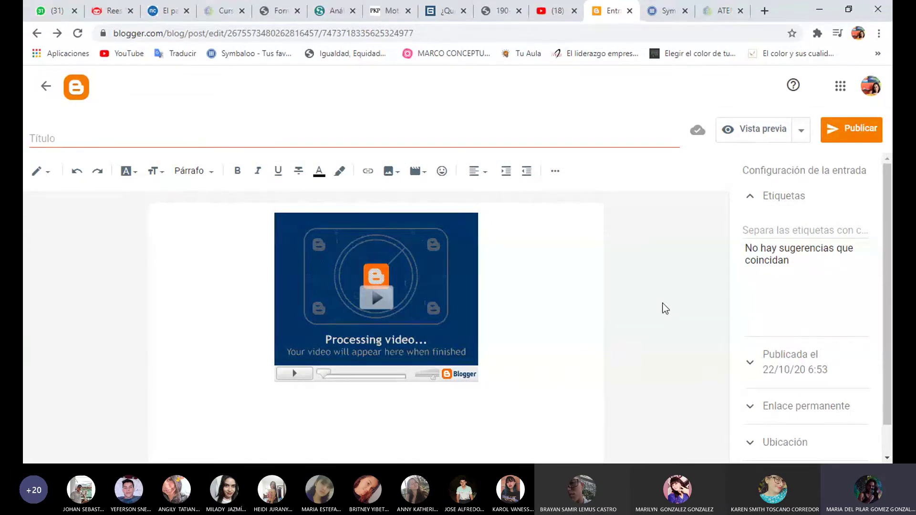
- Check the uploaded video in the post body, preview the post and close the preview
{"action": "left_click", "coordinate": [385, 301]}
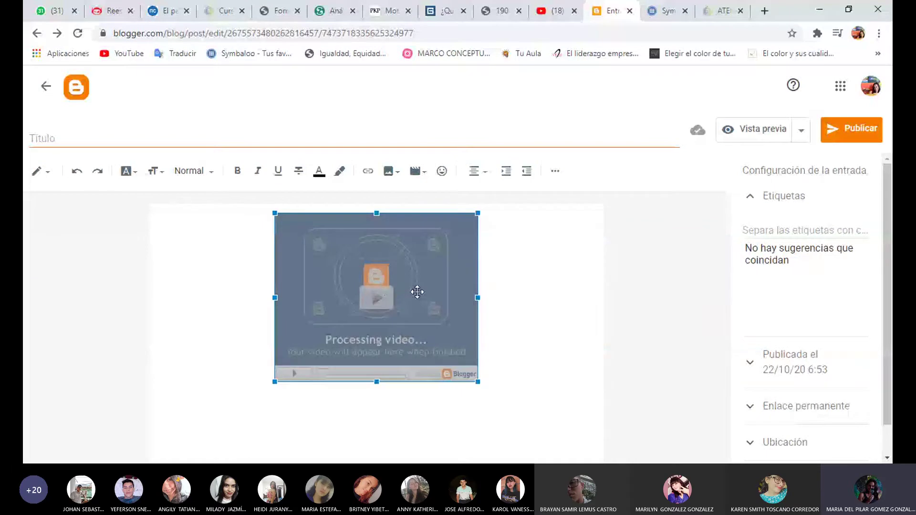
{"action": "left_click", "coordinate": [510, 287]}
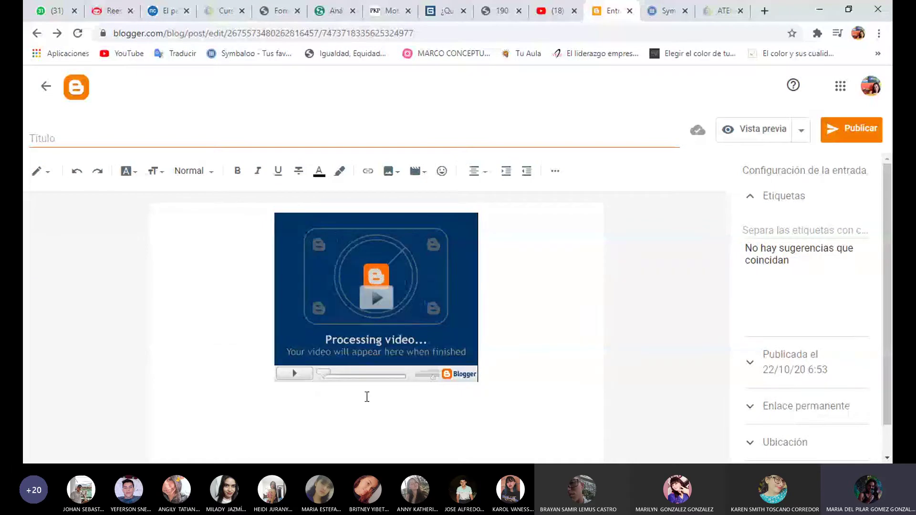
{"action": "left_click", "coordinate": [753, 137]}
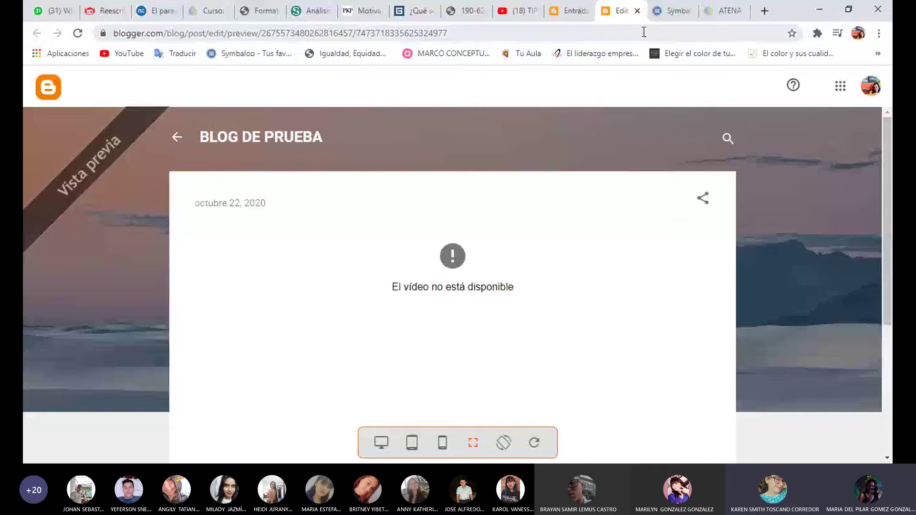
{"action": "left_click", "coordinate": [637, 11]}
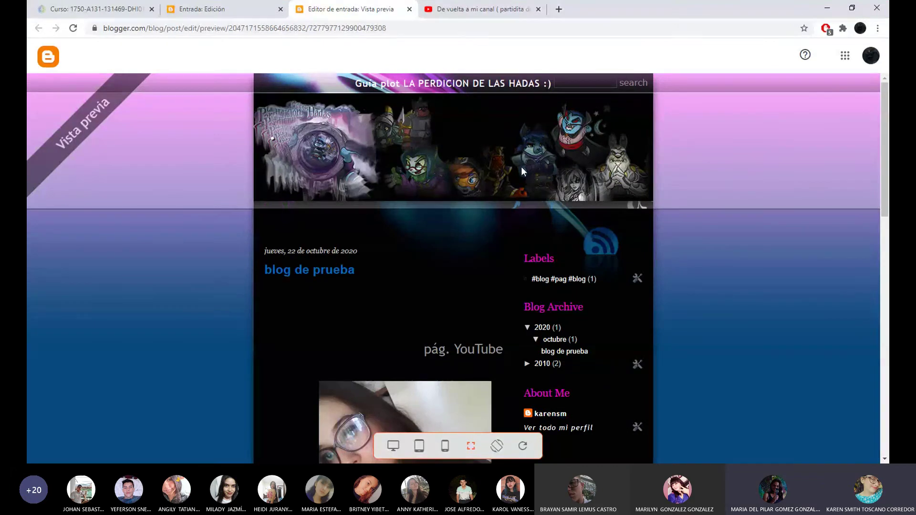
- Examine the preview of the "blog de prueba" post, including its header, labels, photo and embedded YouTube video
{"action": "scroll", "coordinate": [511, 182], "scroll_direction": "down", "scroll_amount": 15}
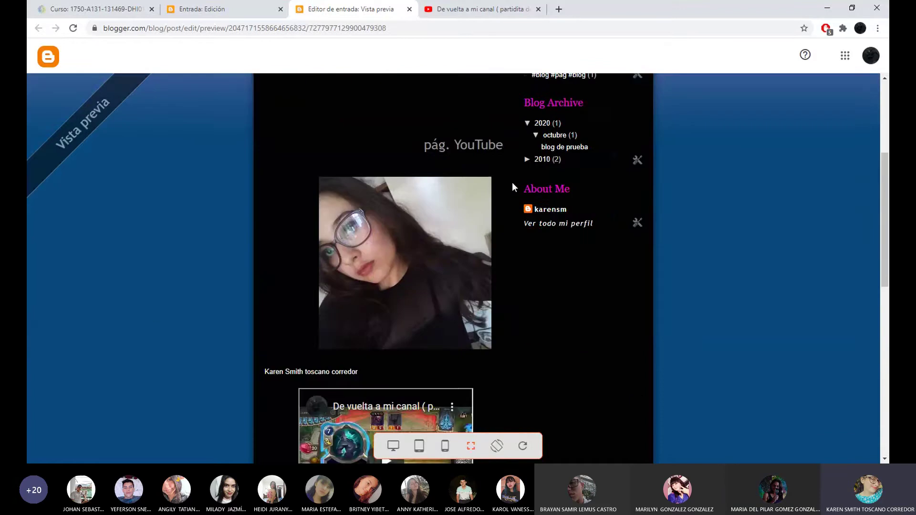
{"action": "scroll", "coordinate": [514, 238], "scroll_direction": "up", "scroll_amount": 15}
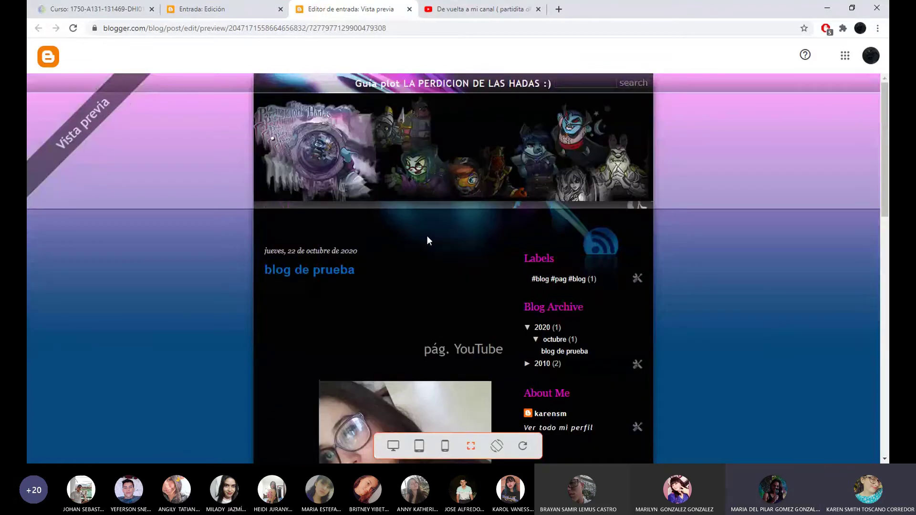
{"action": "scroll", "coordinate": [427, 236], "scroll_direction": "down", "scroll_amount": 5}
{"action": "scroll", "coordinate": [415, 272], "scroll_direction": "down", "scroll_amount": 6}
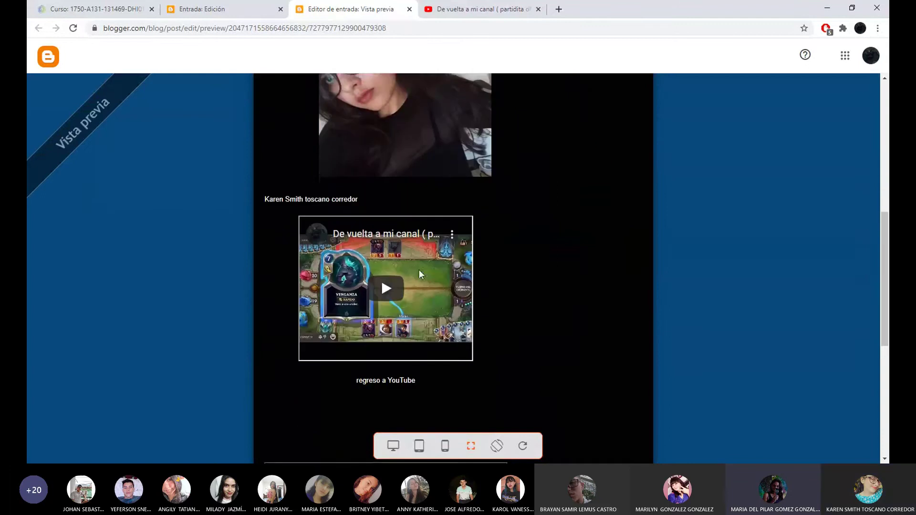
{"action": "scroll", "coordinate": [408, 262], "scroll_direction": "up", "scroll_amount": 6}
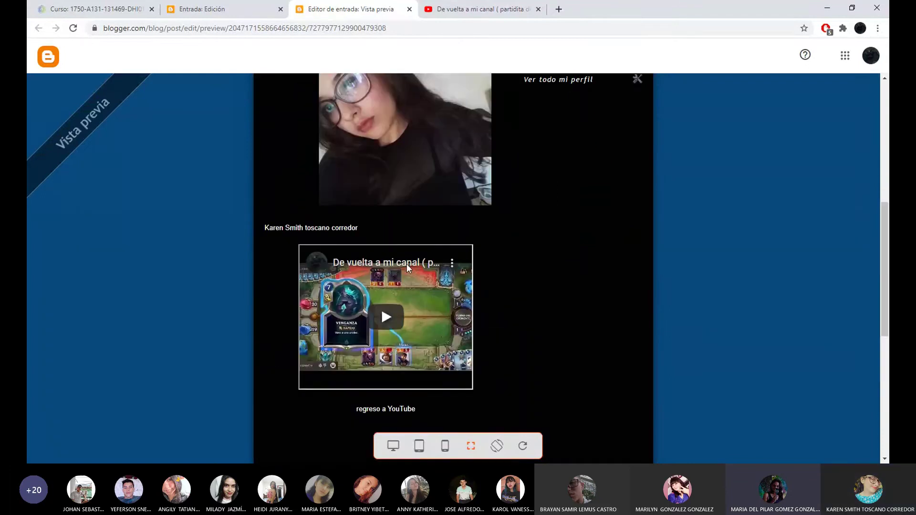
{"action": "scroll", "coordinate": [406, 270], "scroll_direction": "up", "scroll_amount": 2}
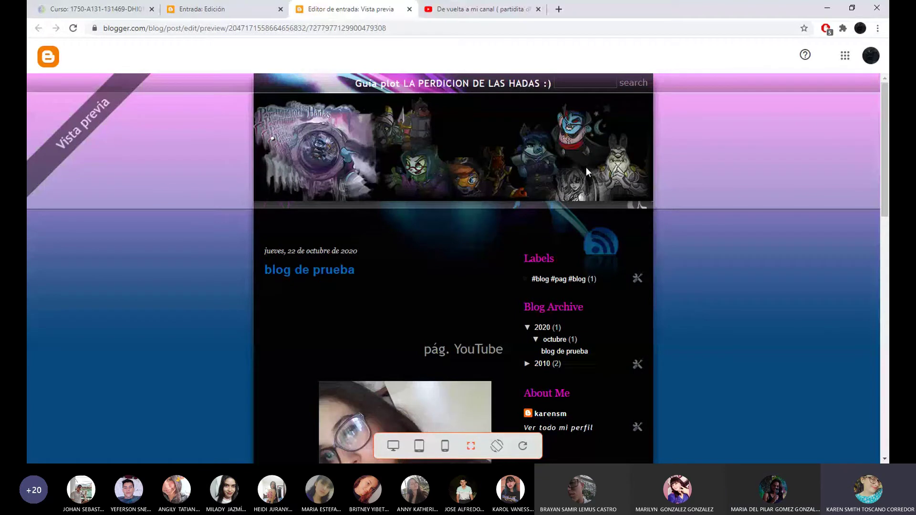
{"action": "scroll", "coordinate": [557, 186], "scroll_direction": "down", "scroll_amount": 4}
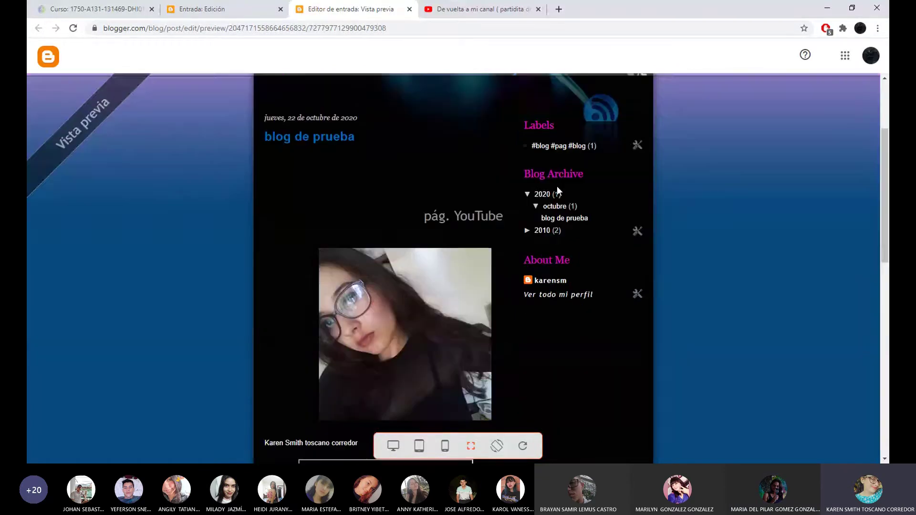
{"action": "scroll", "coordinate": [557, 186], "scroll_direction": "up", "scroll_amount": 4}
{"action": "scroll", "coordinate": [401, 180], "scroll_direction": "down", "scroll_amount": 4}
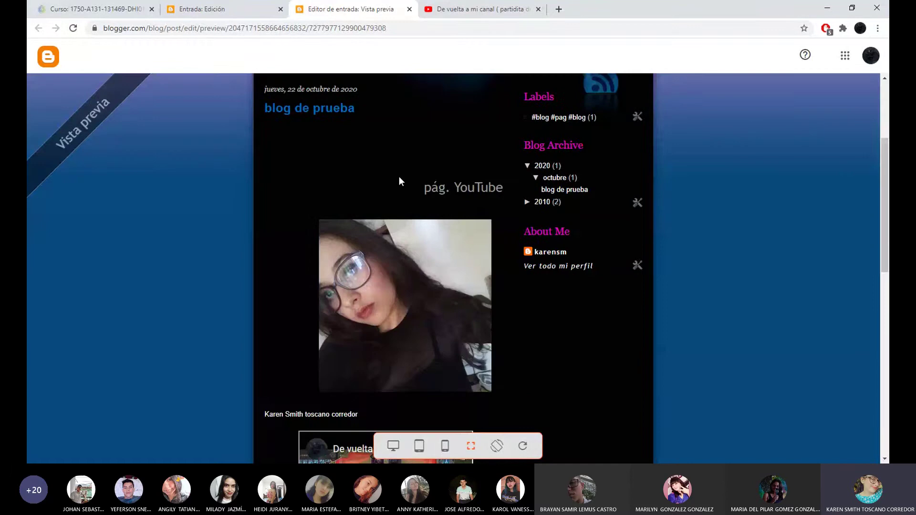
{"action": "scroll", "coordinate": [452, 183], "scroll_direction": "up", "scroll_amount": 4}
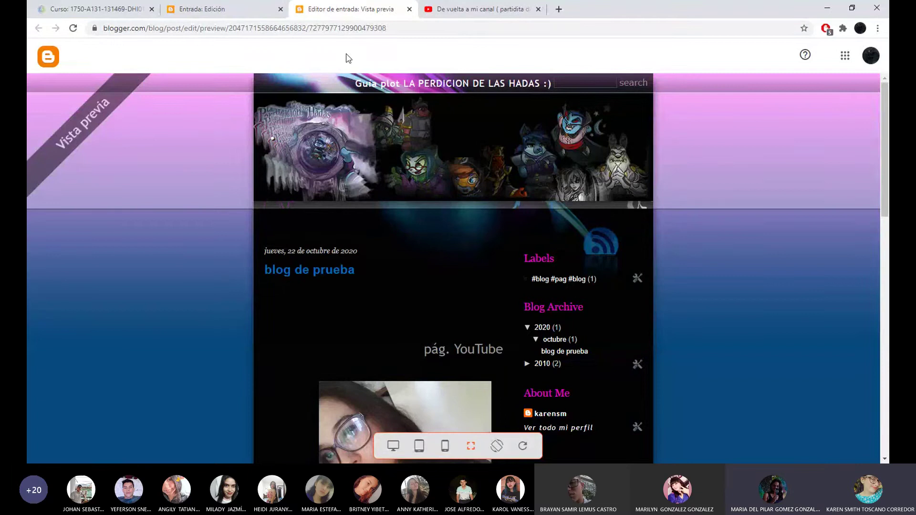
- Switch to the editor of the "blog de prueba" post and examine its content from the heading to the uploaded video
{"action": "left_click", "coordinate": [239, 8]}
{"action": "scroll", "coordinate": [537, 206], "scroll_direction": "up", "scroll_amount": 5}
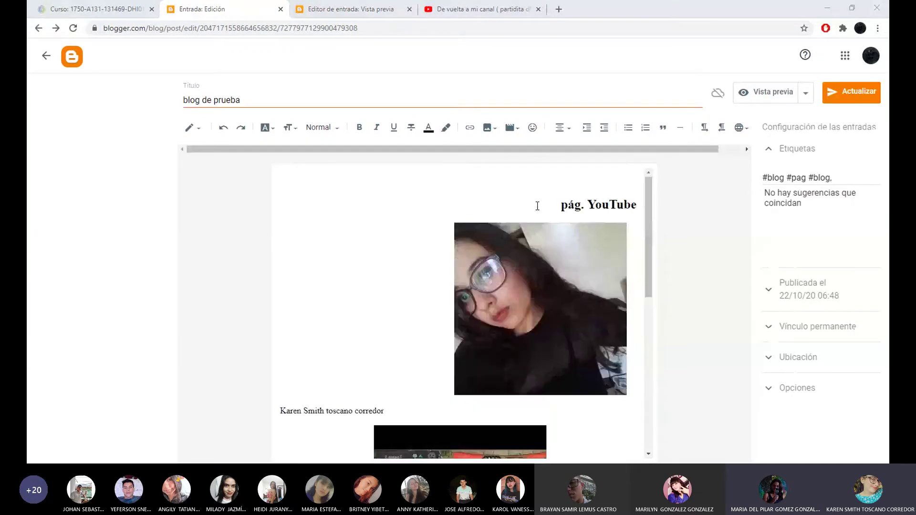
{"action": "scroll", "coordinate": [535, 209], "scroll_direction": "down", "scroll_amount": 5}
{"action": "scroll", "coordinate": [535, 208], "scroll_direction": "up", "scroll_amount": 4}
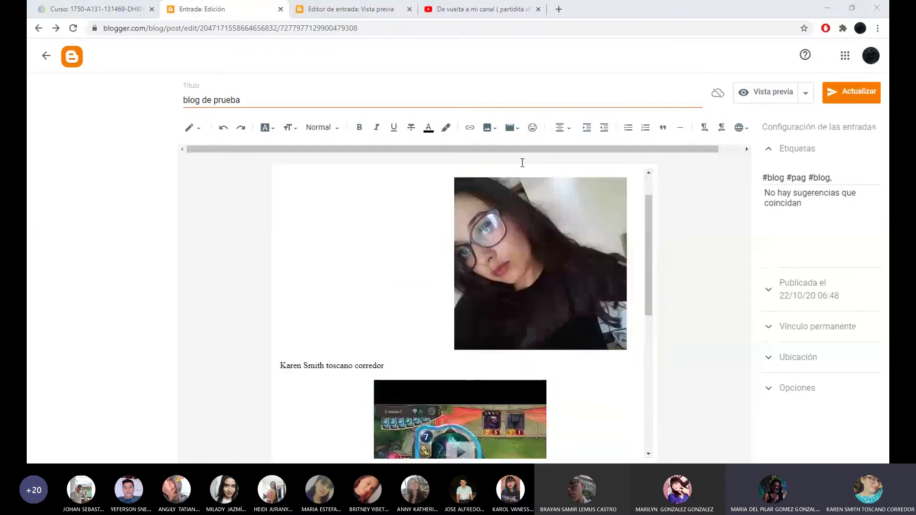
{"action": "scroll", "coordinate": [596, 236], "scroll_direction": "up", "scroll_amount": 1}
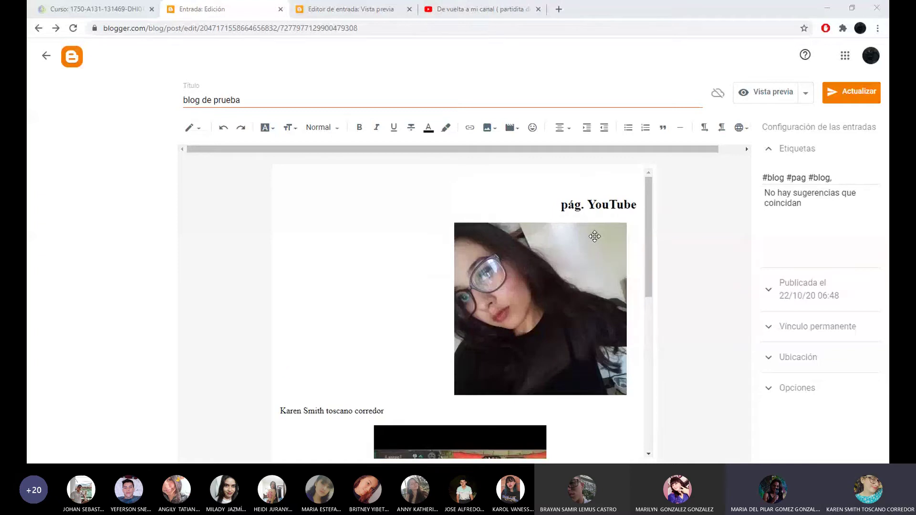
{"action": "scroll", "coordinate": [595, 236], "scroll_direction": "down", "scroll_amount": 1}
{"action": "scroll", "coordinate": [594, 237], "scroll_direction": "up", "scroll_amount": 1}
{"action": "scroll", "coordinate": [520, 249], "scroll_direction": "down", "scroll_amount": 6}
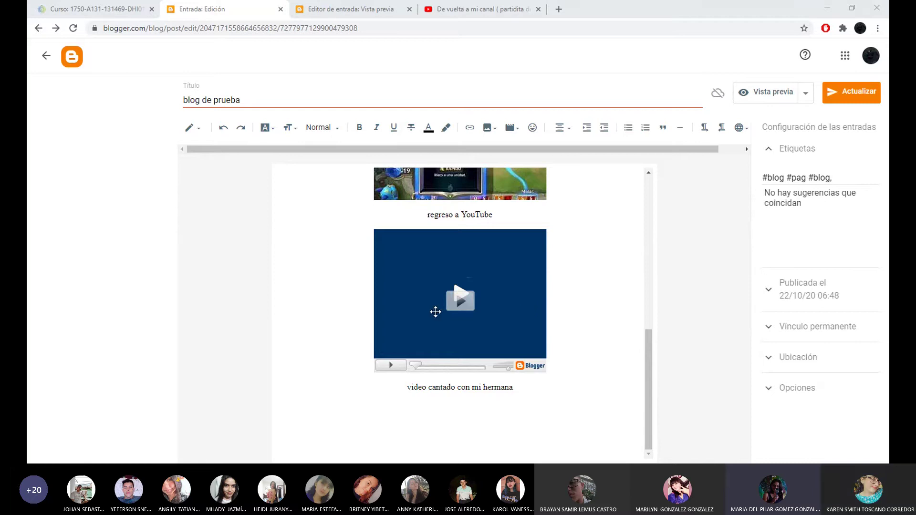
- Leave the "blog de prueba" editor without saving changes and delete the "Plot La Perdicion De Las Hadas" post
{"action": "scroll", "coordinate": [436, 310], "scroll_direction": "up", "scroll_amount": 1}
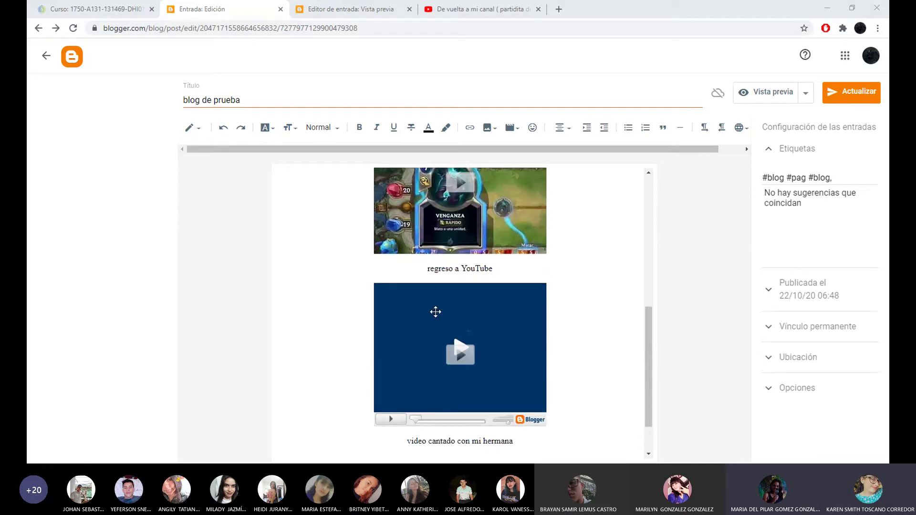
{"action": "left_click", "coordinate": [42, 60]}
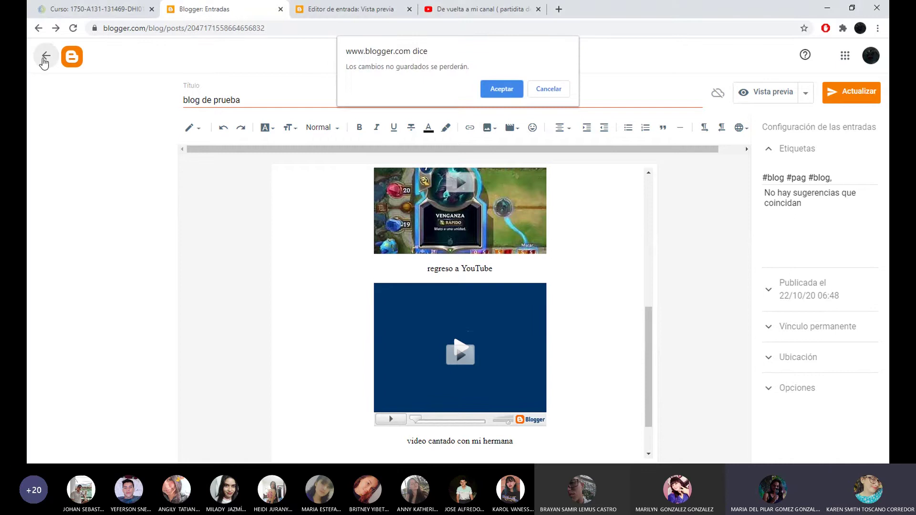
{"action": "left_click", "coordinate": [502, 88]}
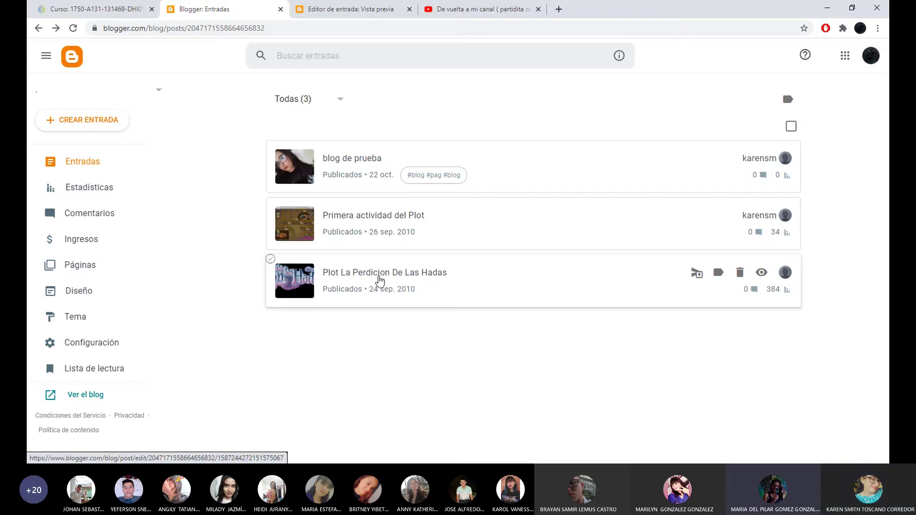
{"action": "left_click", "coordinate": [740, 273]}
{"action": "left_click", "coordinate": [514, 285]}
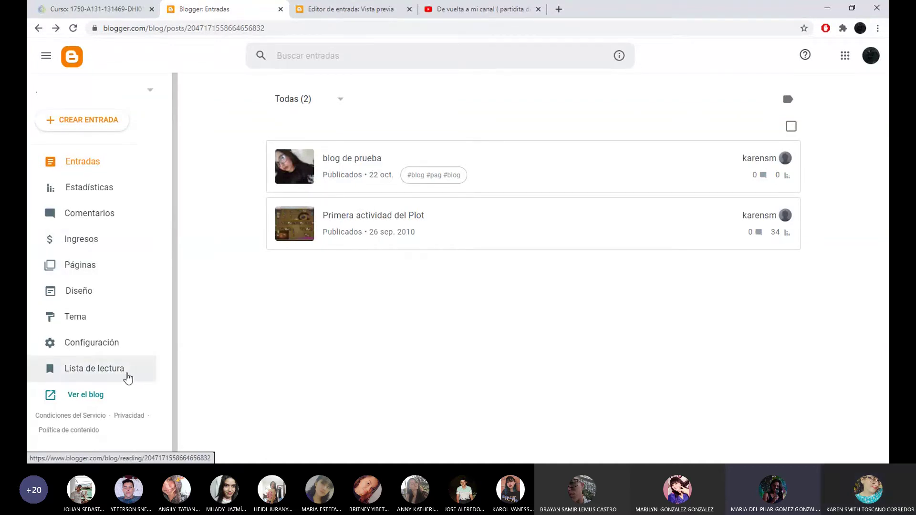
- View the published blog, refresh it and return to the list of posts
{"action": "left_click", "coordinate": [94, 396]}
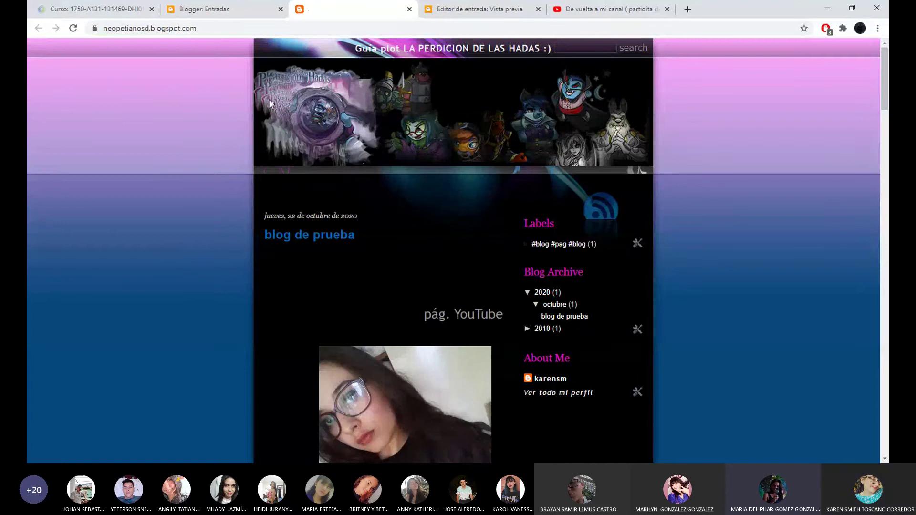
{"action": "left_click", "coordinate": [73, 28]}
{"action": "left_click", "coordinate": [205, 9]}
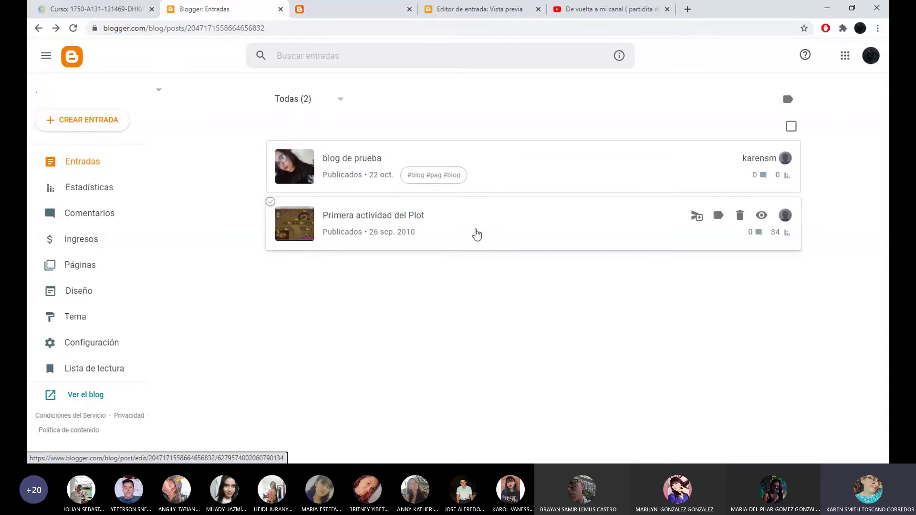
- Delete the "Primera actividad del Plot" post and refresh the published blog to check the change
{"action": "left_click", "coordinate": [741, 219]}
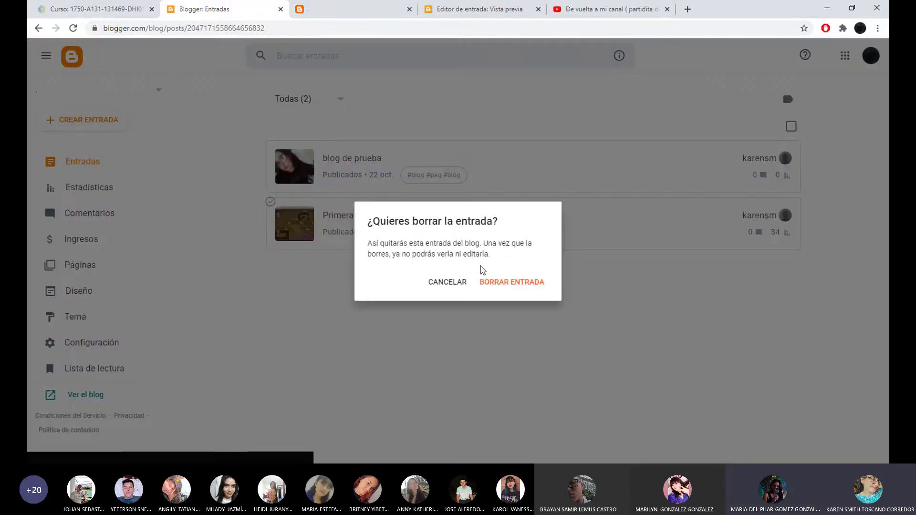
{"action": "left_click", "coordinate": [498, 283]}
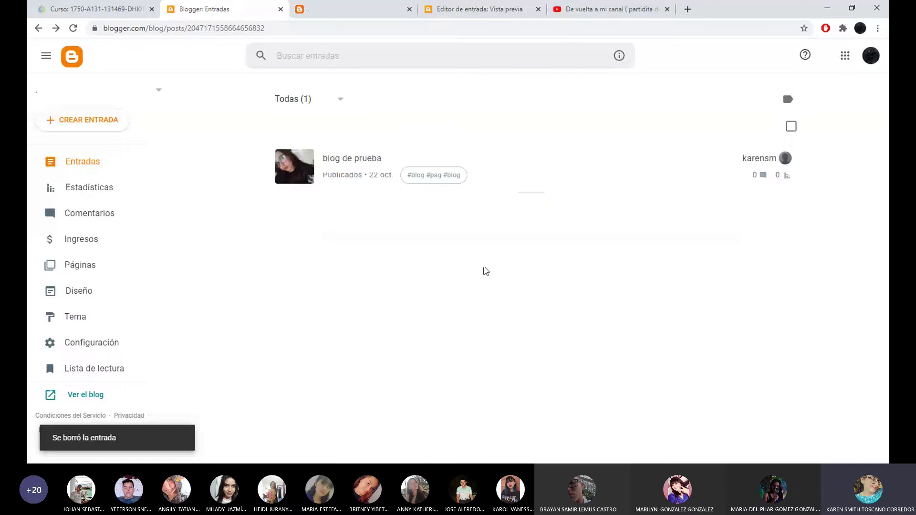
{"action": "left_click", "coordinate": [356, 9]}
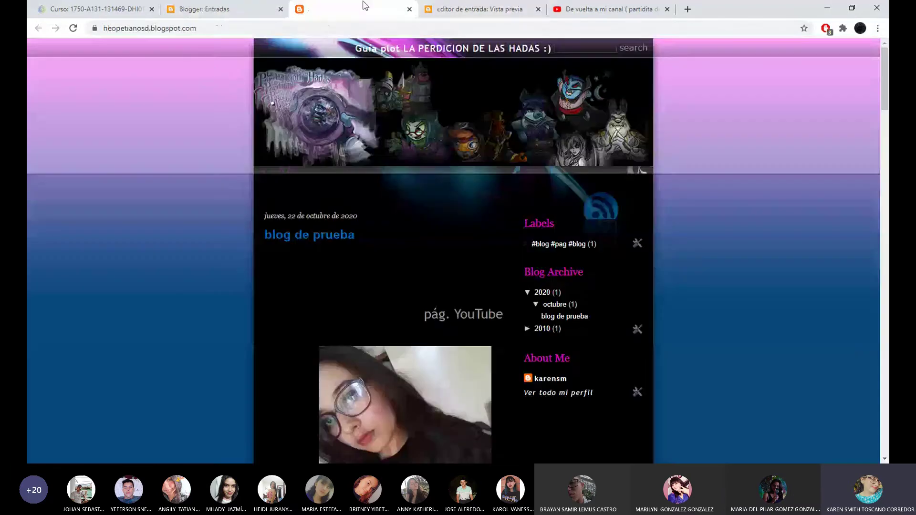
{"action": "left_click", "coordinate": [73, 28]}
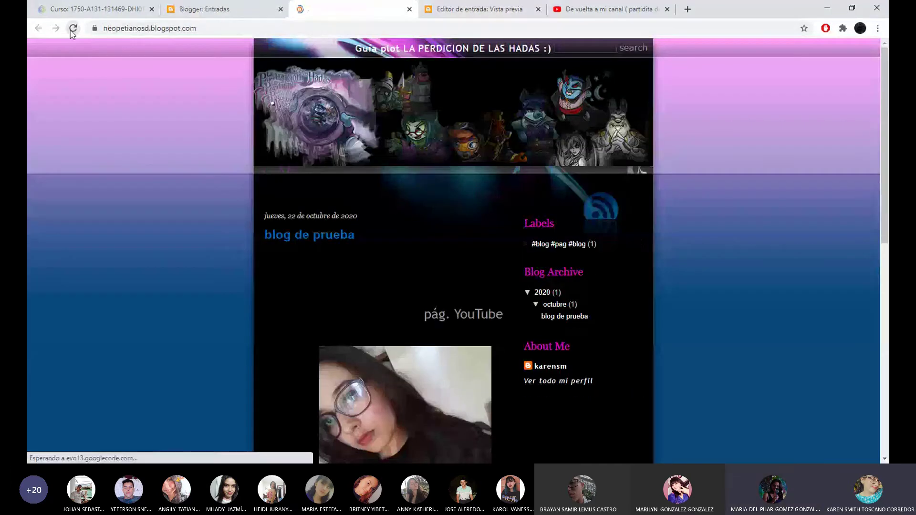
{"action": "left_click", "coordinate": [255, 7]}
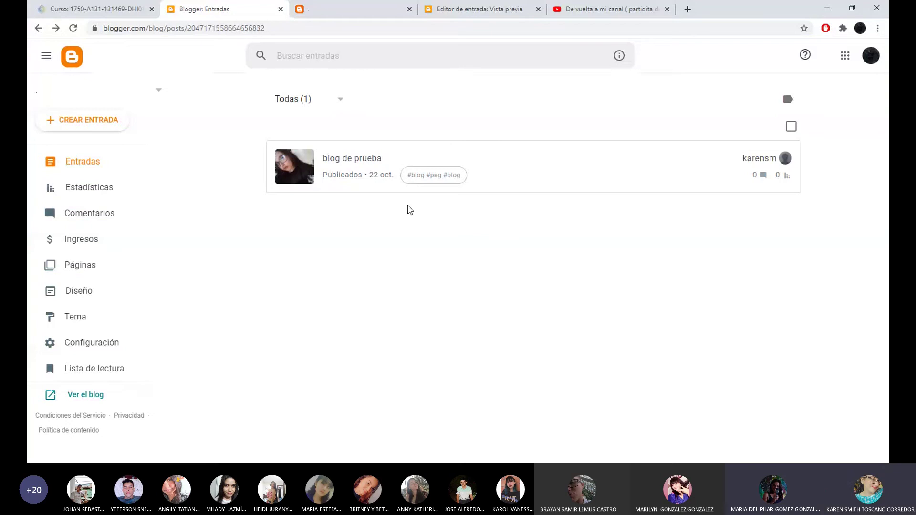
- Examine the blog's layout design, from the navbar and header gadgets to the main and sidebar sections
{"action": "left_click", "coordinate": [102, 301]}
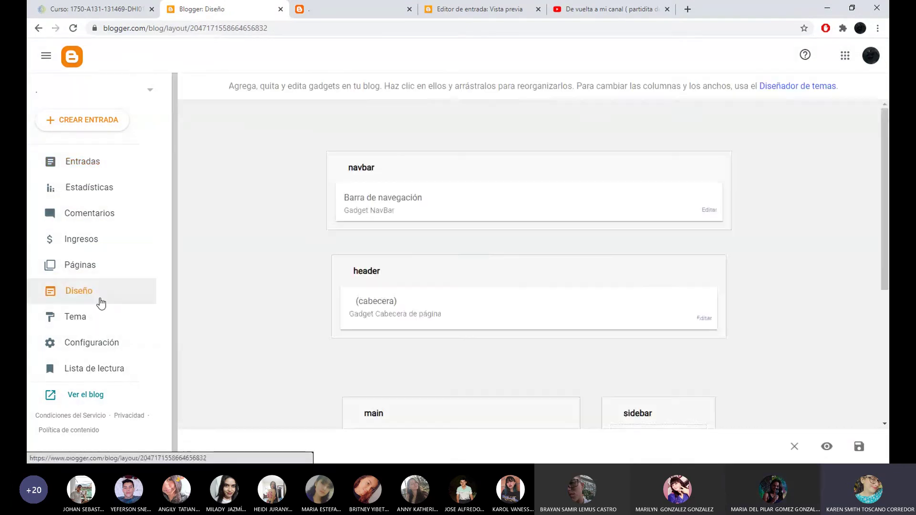
{"action": "scroll", "coordinate": [453, 283], "scroll_direction": "down", "scroll_amount": 3}
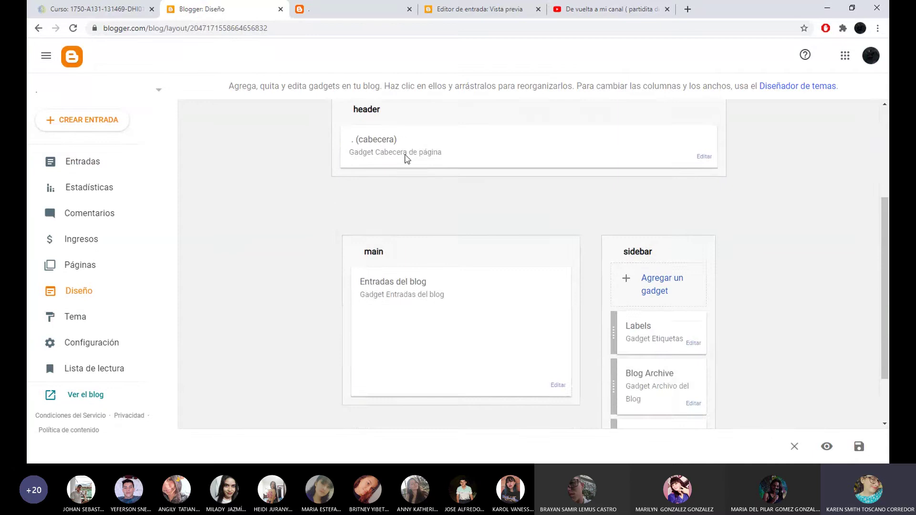
{"action": "scroll", "coordinate": [620, 225], "scroll_direction": "up", "scroll_amount": 2}
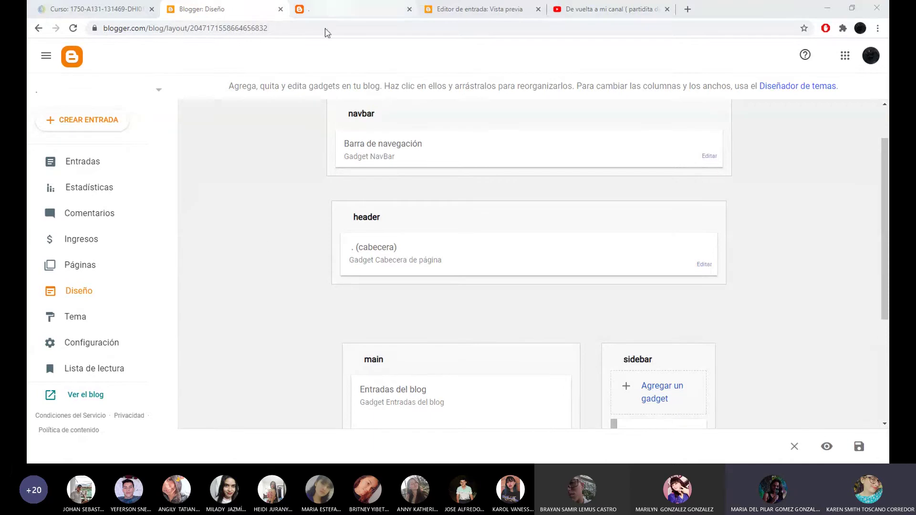
{"action": "left_click", "coordinate": [259, 132]}
{"action": "scroll", "coordinate": [303, 315], "scroll_direction": "down", "scroll_amount": 1}
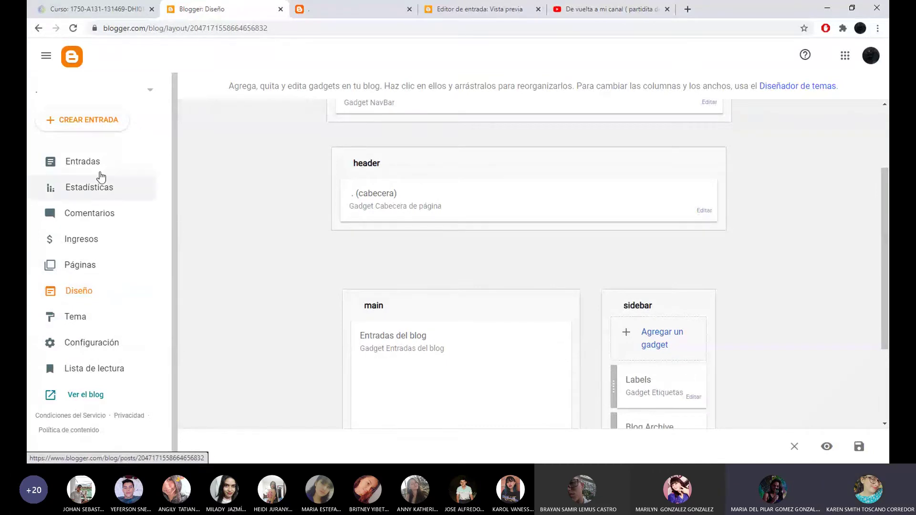
{"action": "left_click", "coordinate": [74, 397]}
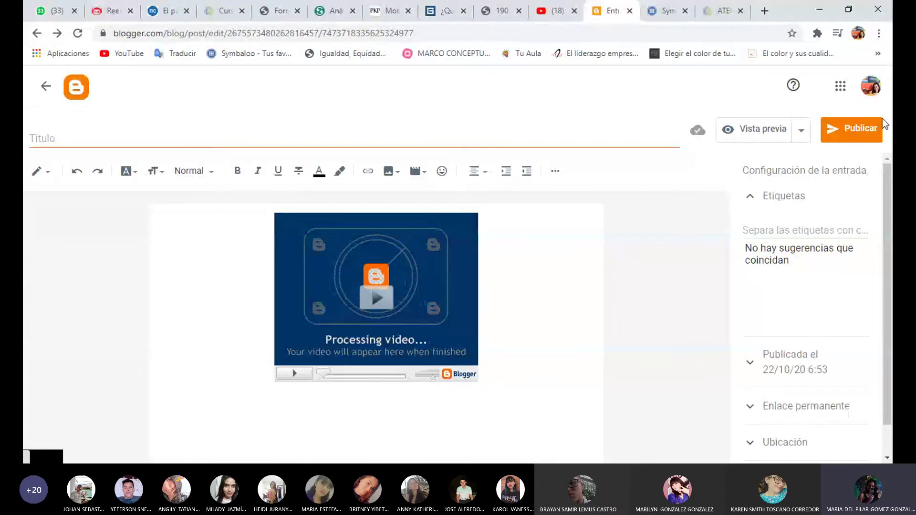
- Publish the untitled post containing the uploaded video and create a new post in BLOG DE PRUEBA
{"action": "left_click", "coordinate": [870, 139]}
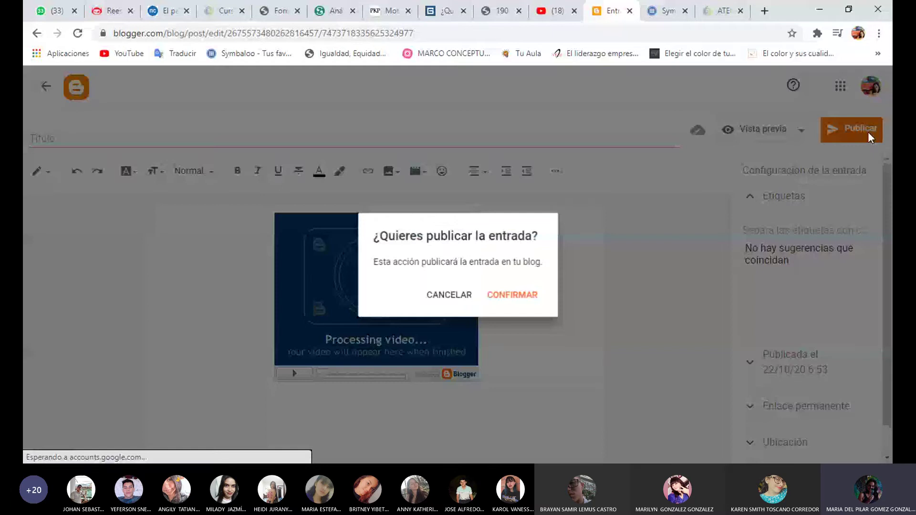
{"action": "left_click", "coordinate": [514, 293]}
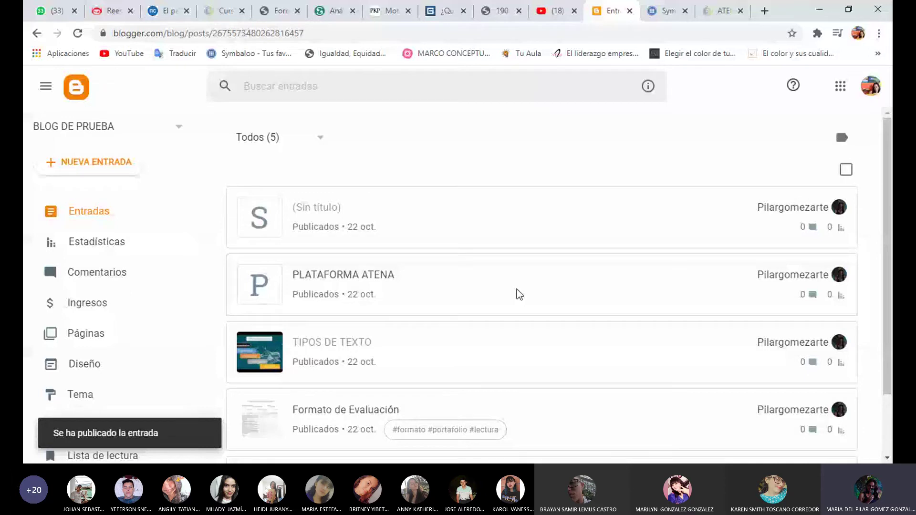
{"action": "scroll", "coordinate": [265, 443], "scroll_direction": "down", "scroll_amount": 2}
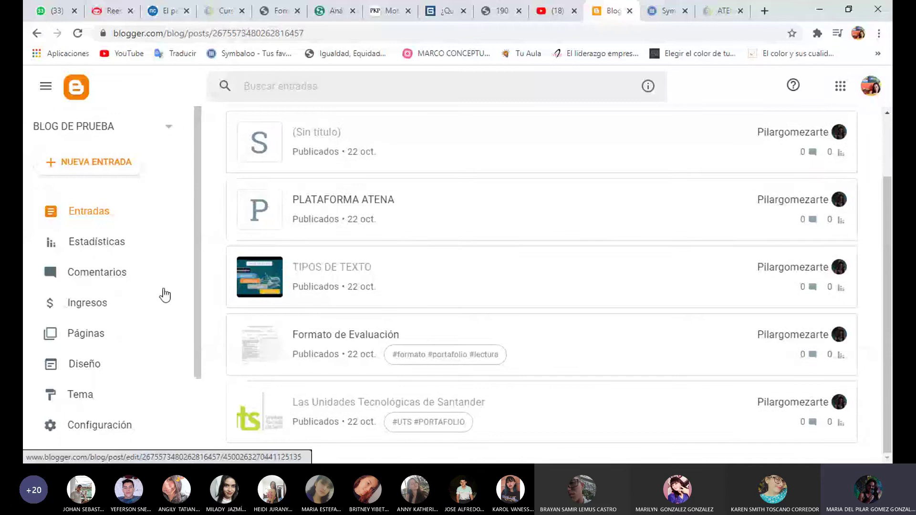
{"action": "left_click", "coordinate": [96, 164]}
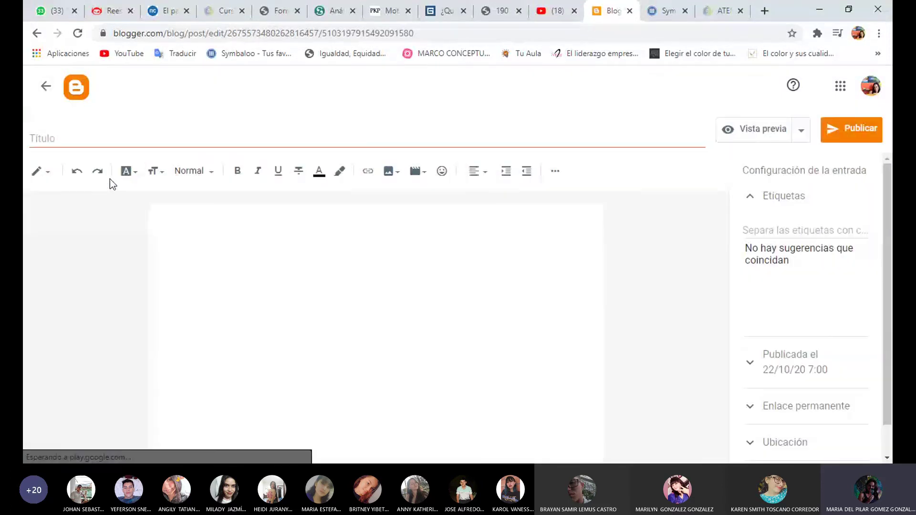
{"action": "left_click", "coordinate": [456, 261]}
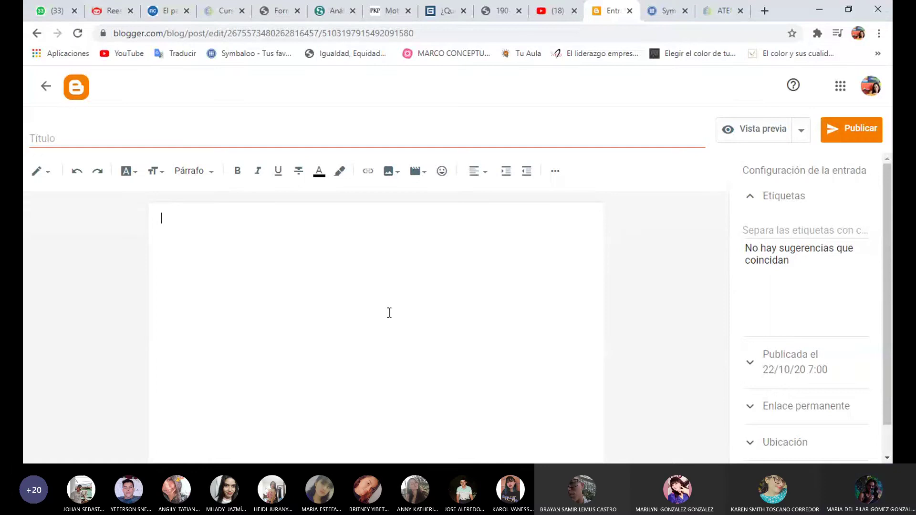
- Try to insert an image into the new post's body and delete the inserted image
{"action": "left_click", "coordinate": [389, 172]}
{"action": "left_click", "coordinate": [285, 352]}
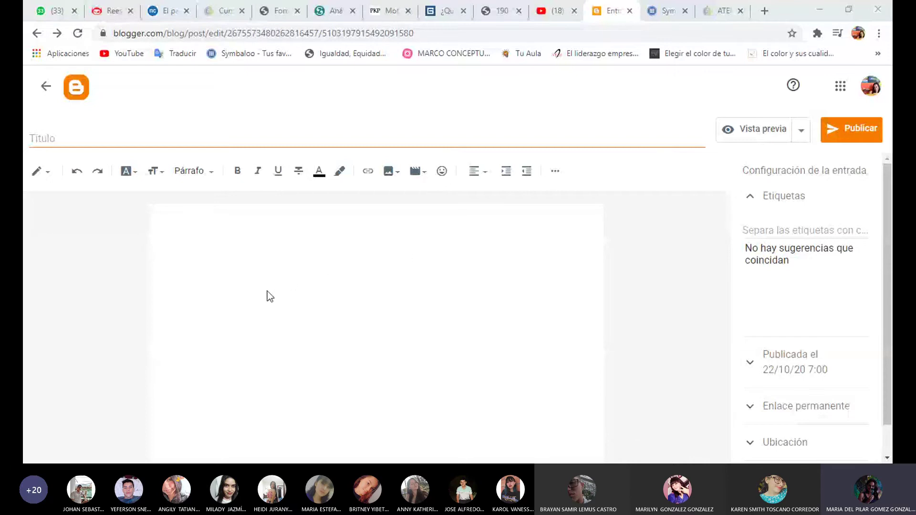
{"action": "left_click_drag", "start_coordinate": [265, 314], "coordinate": [266, 313]}
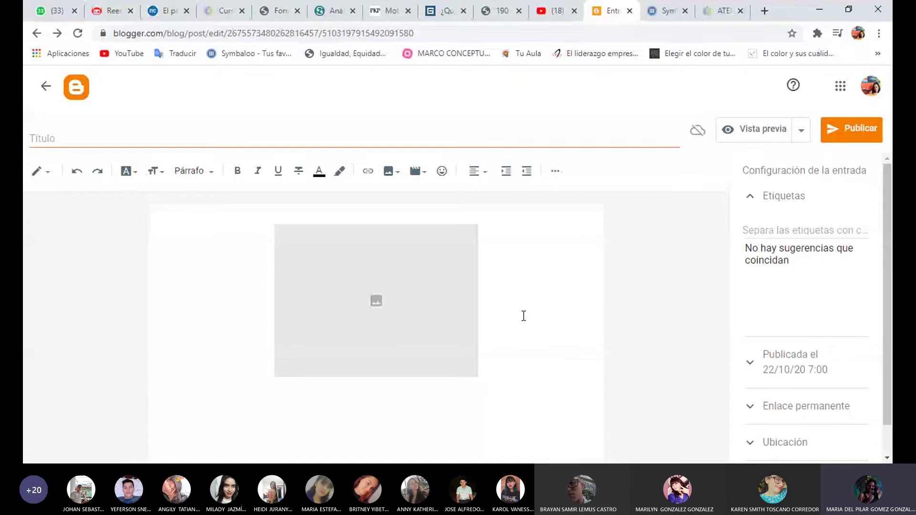
{"action": "left_click", "coordinate": [414, 321]}
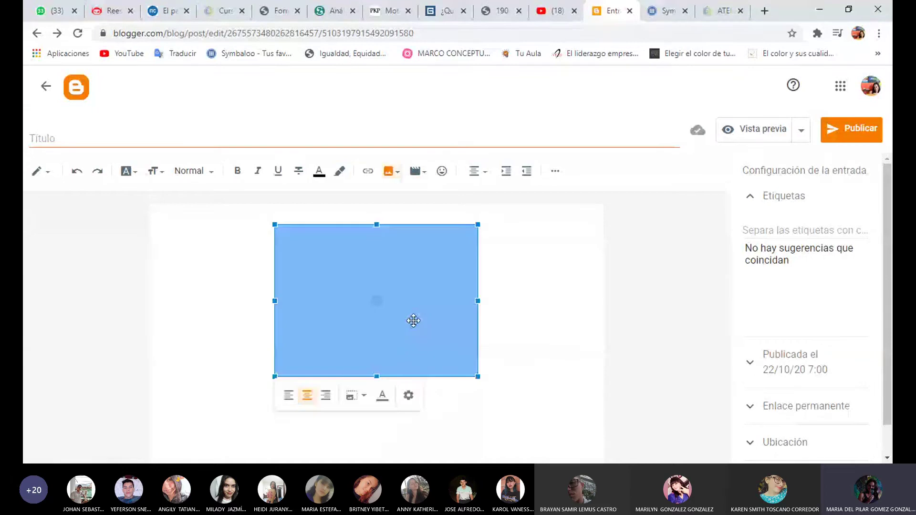
{"action": "key", "text": "Delete"}
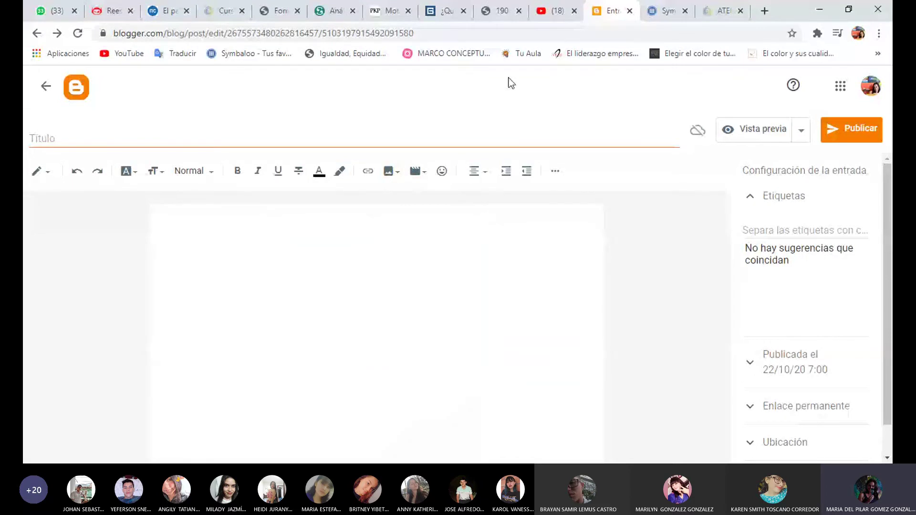
- Upload images from the SEGUNDO CORTE folder, including the mind map, and close the image dialog without inserting any
{"action": "left_click", "coordinate": [389, 171]}
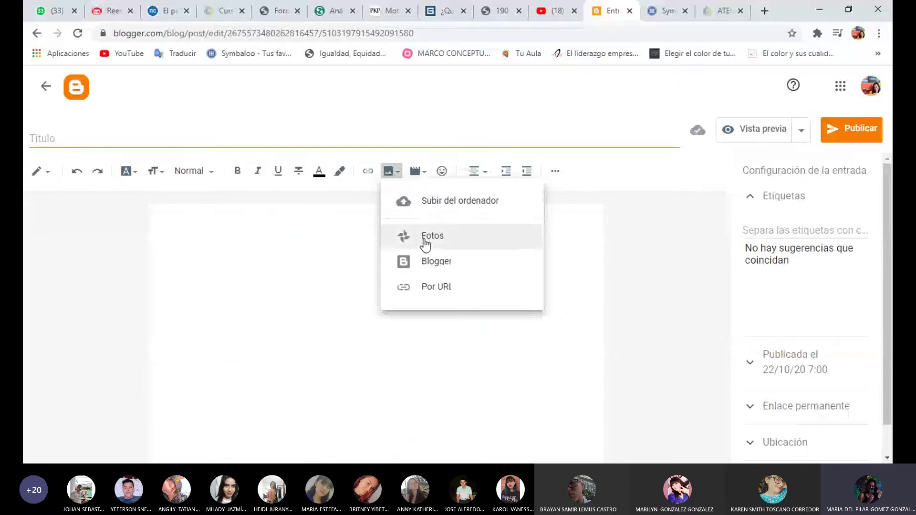
{"action": "left_click", "coordinate": [435, 203]}
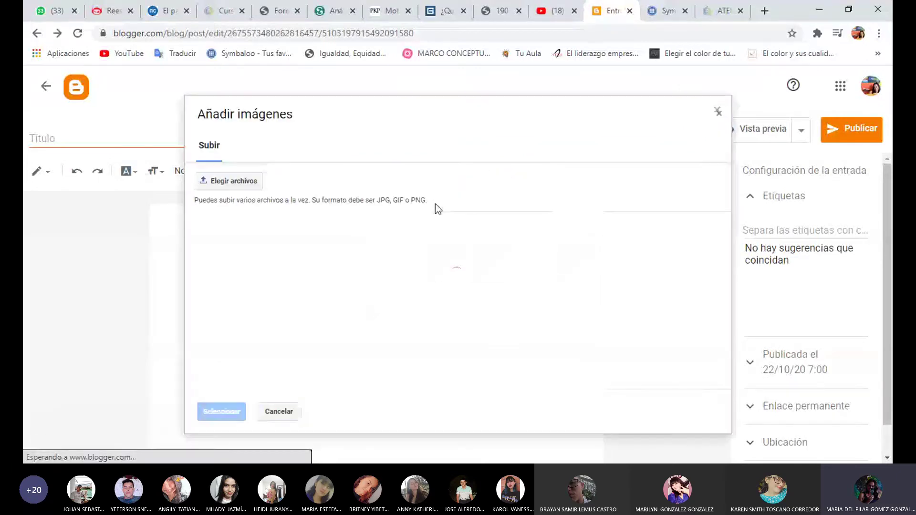
{"action": "left_click", "coordinate": [224, 183]}
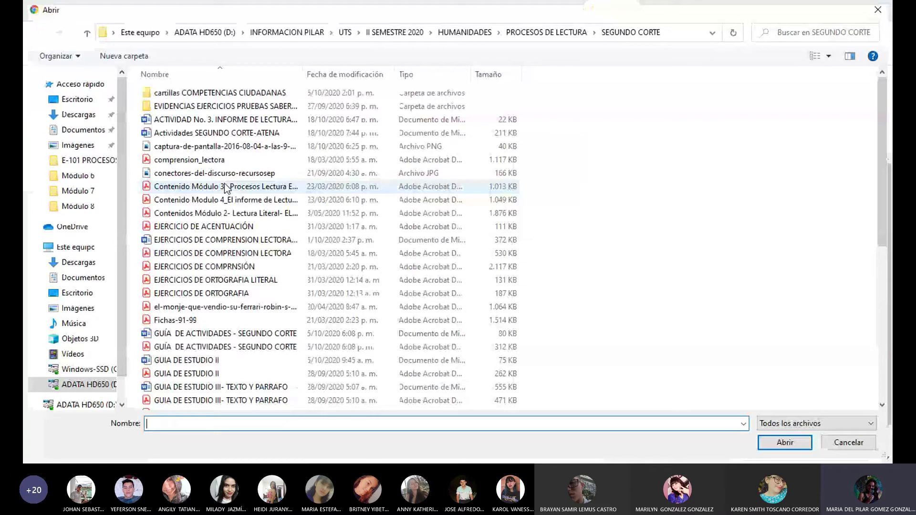
{"action": "double_click", "coordinate": [227, 187]}
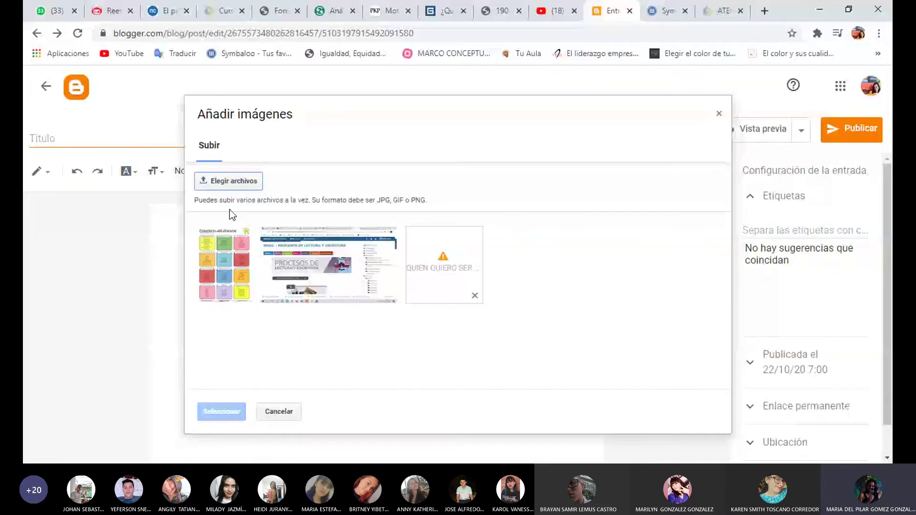
{"action": "left_click", "coordinate": [225, 184]}
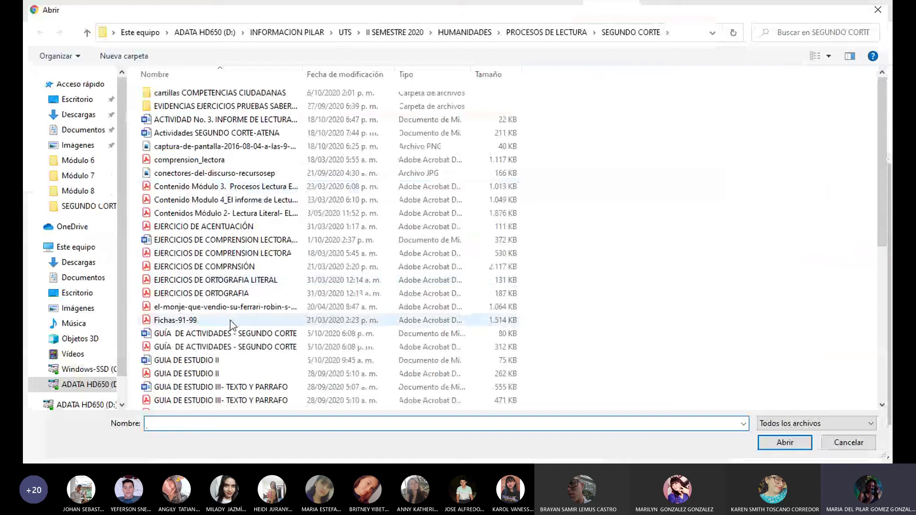
{"action": "scroll", "coordinate": [230, 321], "scroll_direction": "down", "scroll_amount": 6}
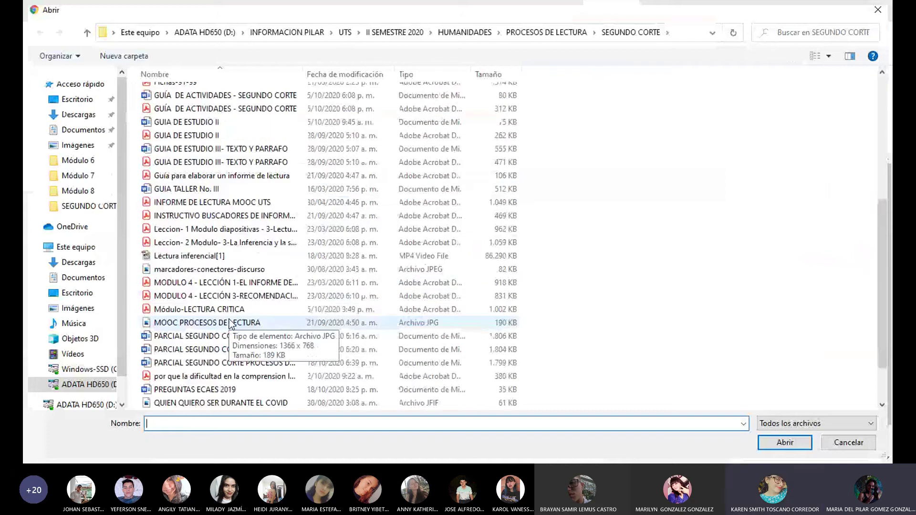
{"action": "scroll", "coordinate": [230, 323], "scroll_direction": "down", "scroll_amount": 2}
{"action": "double_click", "coordinate": [168, 376]}
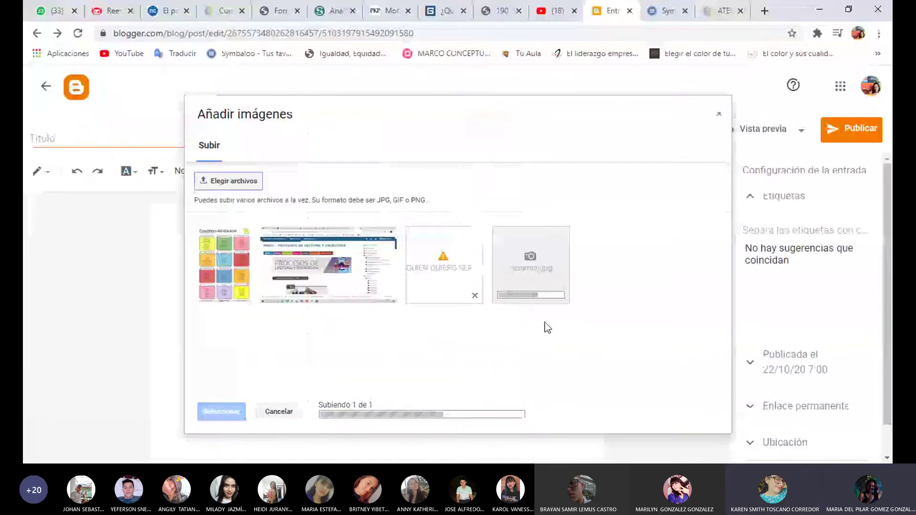
{"action": "mouse_move", "coordinate": [468, 299]}
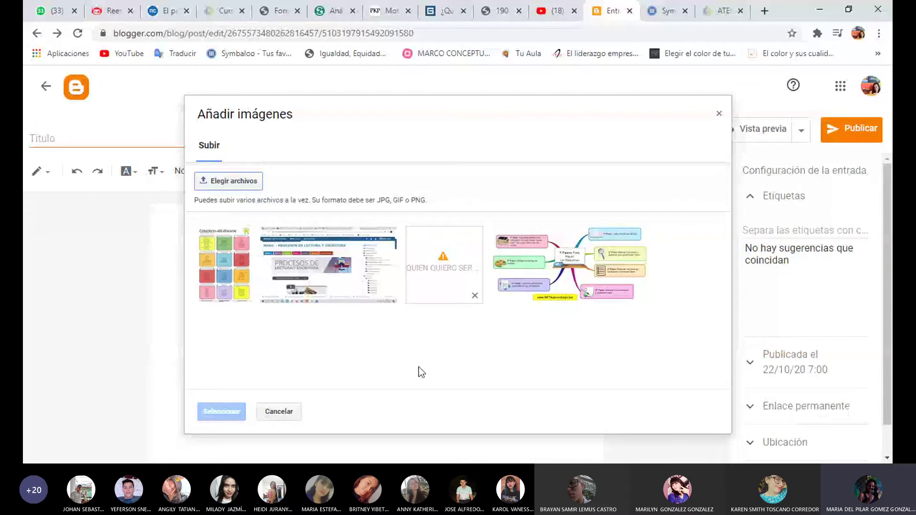
{"action": "left_click", "coordinate": [719, 113]}
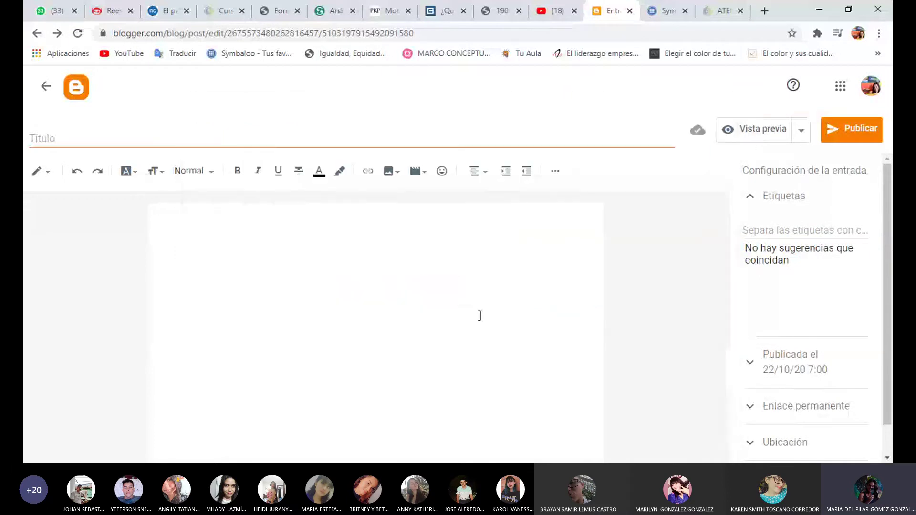
- Upload conectores-del-discurso-recursosep, resumen and MOOC PROCESOS DE LECTURA from the SEGUNDO CORTE folder and insert all three images into the post
{"action": "left_click", "coordinate": [390, 175]}
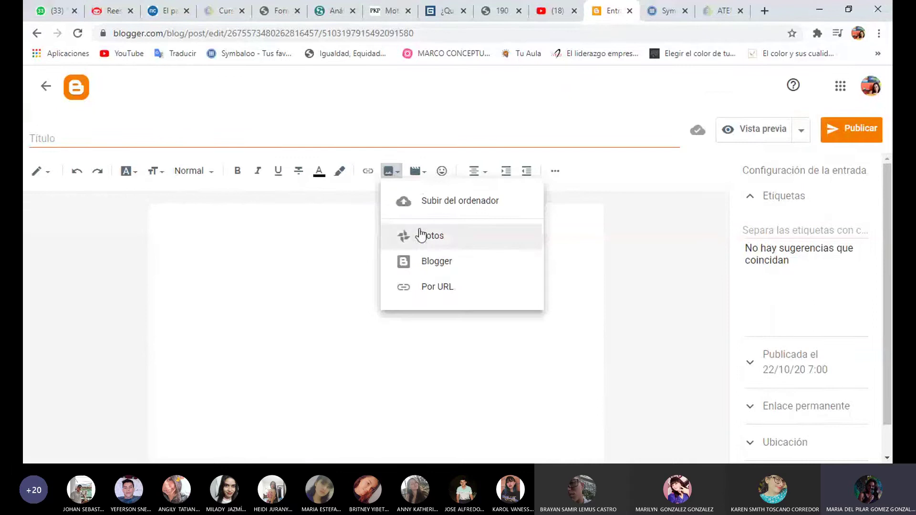
{"action": "left_click", "coordinate": [437, 205]}
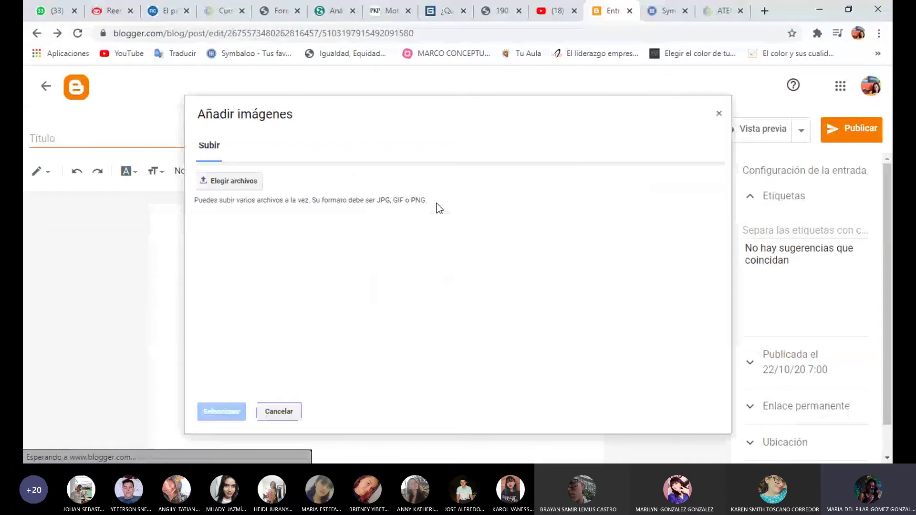
{"action": "left_click", "coordinate": [227, 183]}
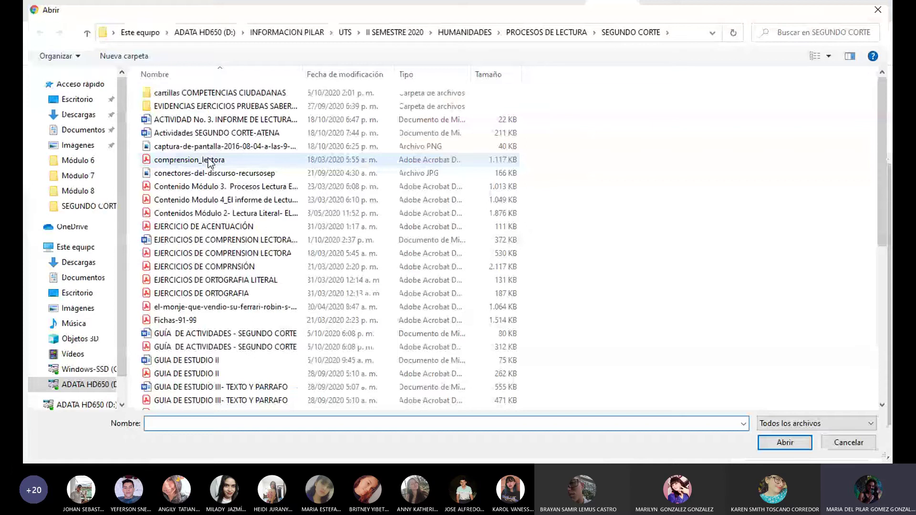
{"action": "double_click", "coordinate": [210, 172]}
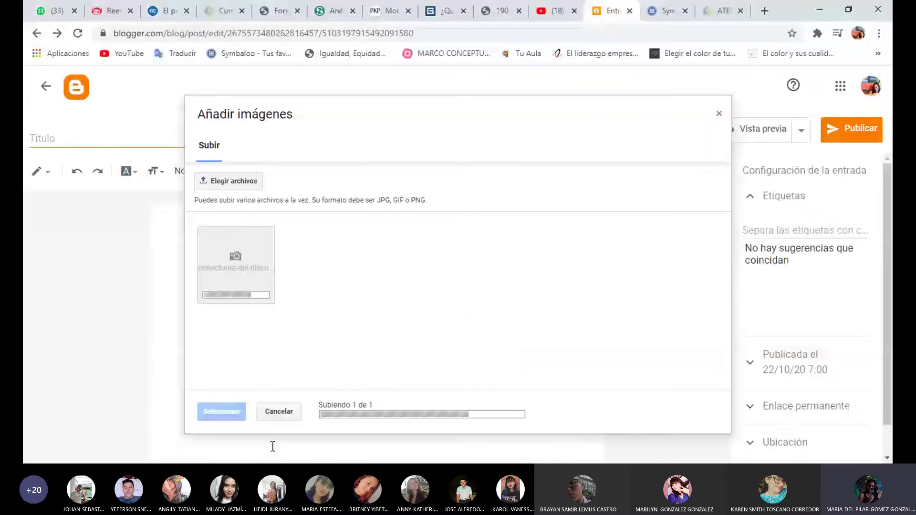
{"action": "left_click", "coordinate": [223, 179]}
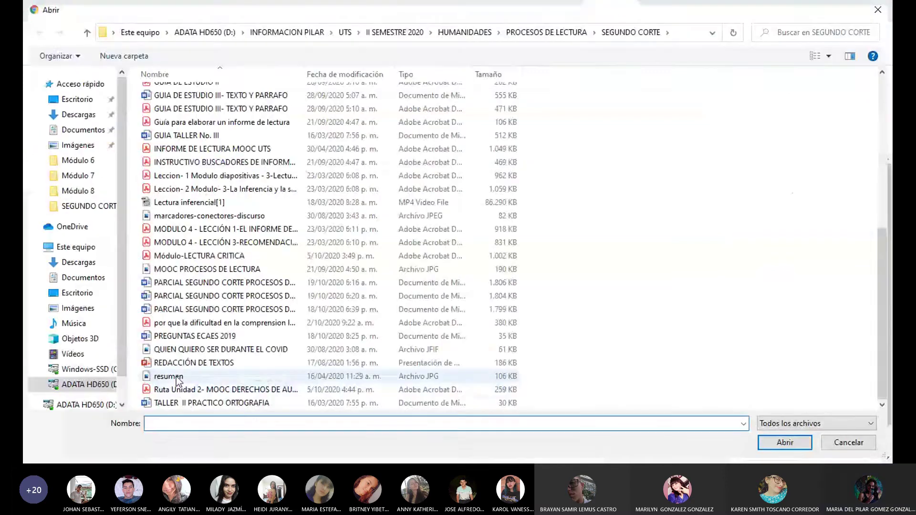
{"action": "double_click", "coordinate": [178, 379]}
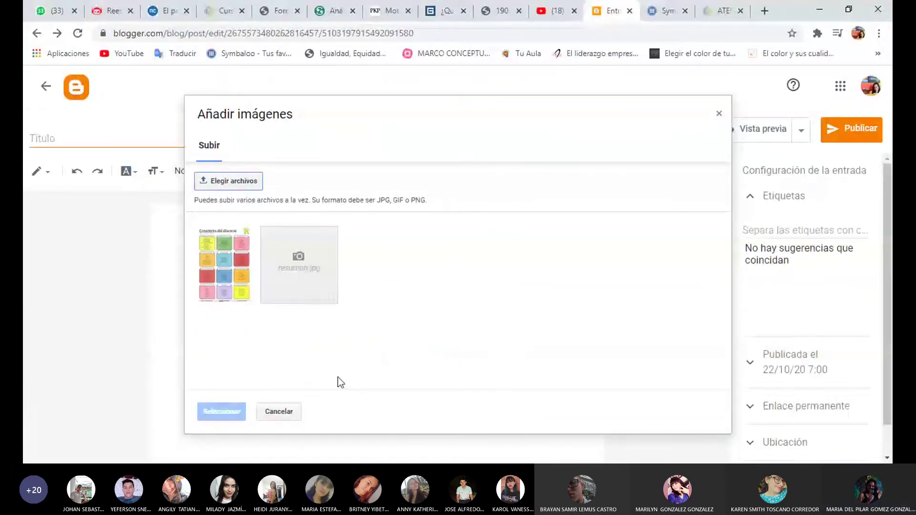
{"action": "left_click", "coordinate": [252, 181]}
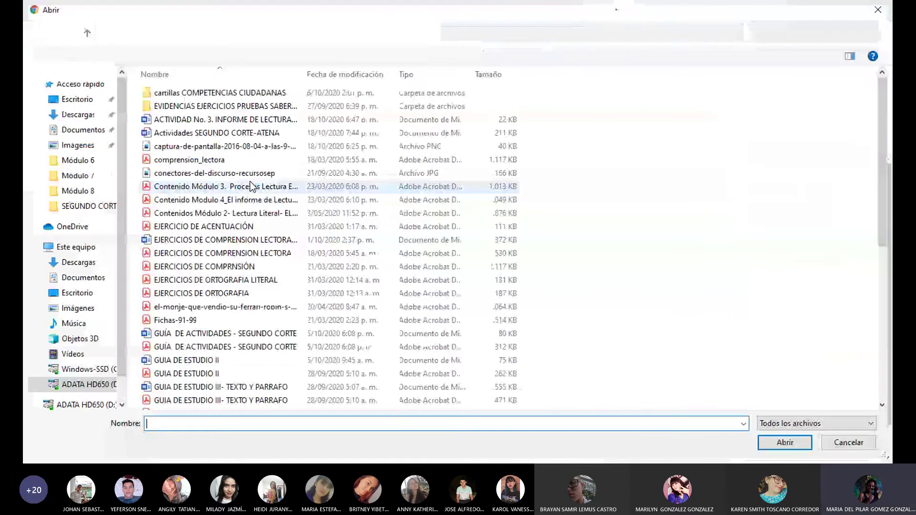
{"action": "scroll", "coordinate": [252, 186], "scroll_direction": "down", "scroll_amount": 7}
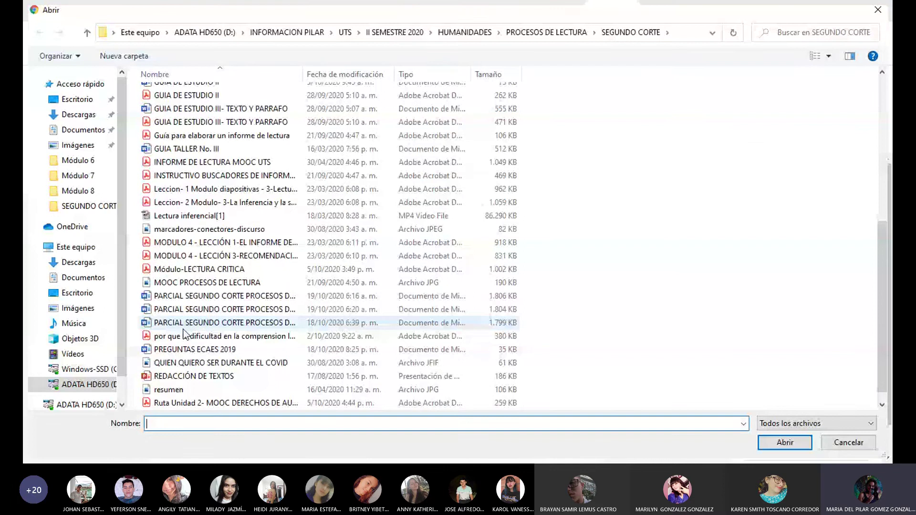
{"action": "key", "text": "Escape"}
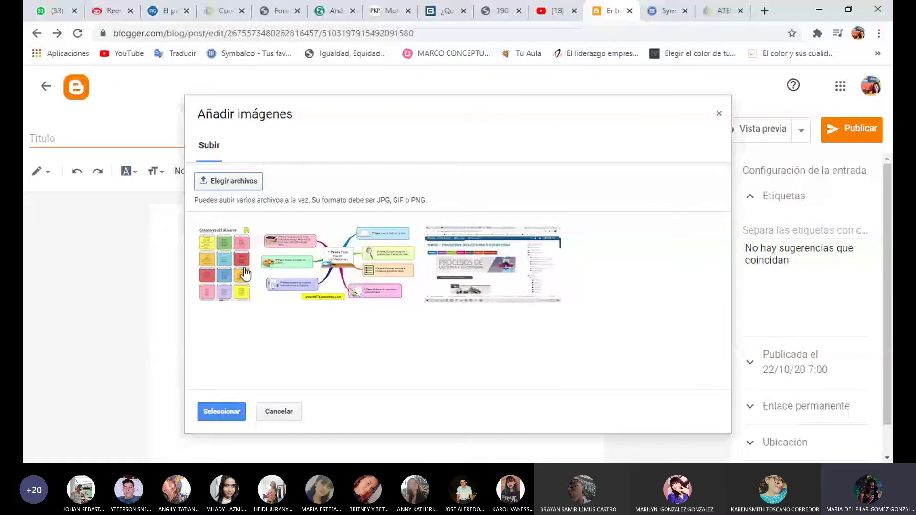
{"action": "left_click", "coordinate": [219, 411]}
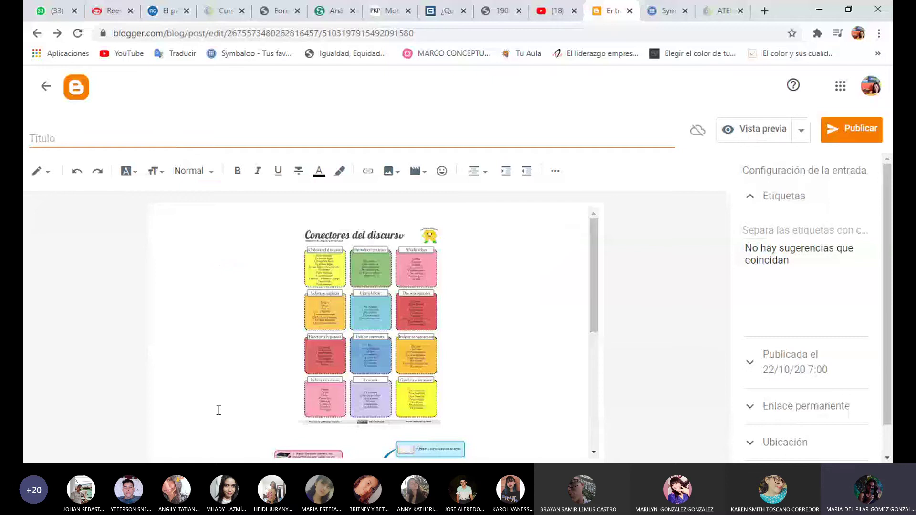
- Add the caption "CONECTORES LÓGICOS" below the discourse connectors image
{"action": "scroll", "coordinate": [219, 410], "scroll_direction": "down", "scroll_amount": 3}
{"action": "left_click", "coordinate": [468, 299]}
{"action": "type", "text": "CONECTORES LÓG"}
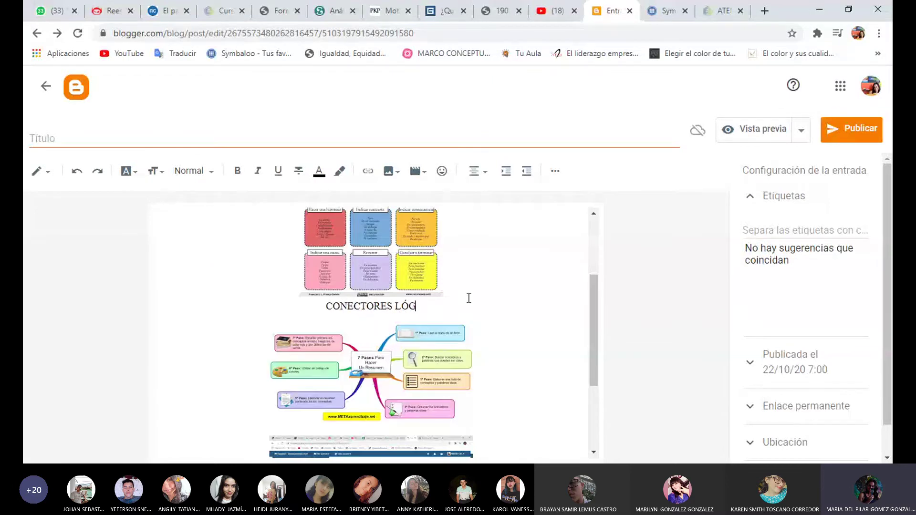
{"action": "type", "text": "ICOS"}
- Add the caption "GRÁFICA PARA HACER UN RESUMEN" on a new line below the mind map image
{"action": "scroll", "coordinate": [469, 299], "scroll_direction": "down", "scroll_amount": 3}
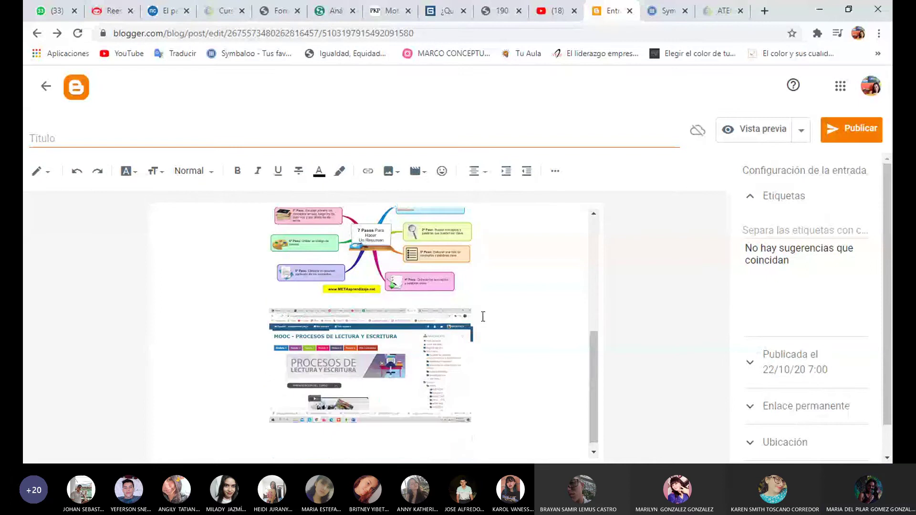
{"action": "left_click", "coordinate": [497, 281]}
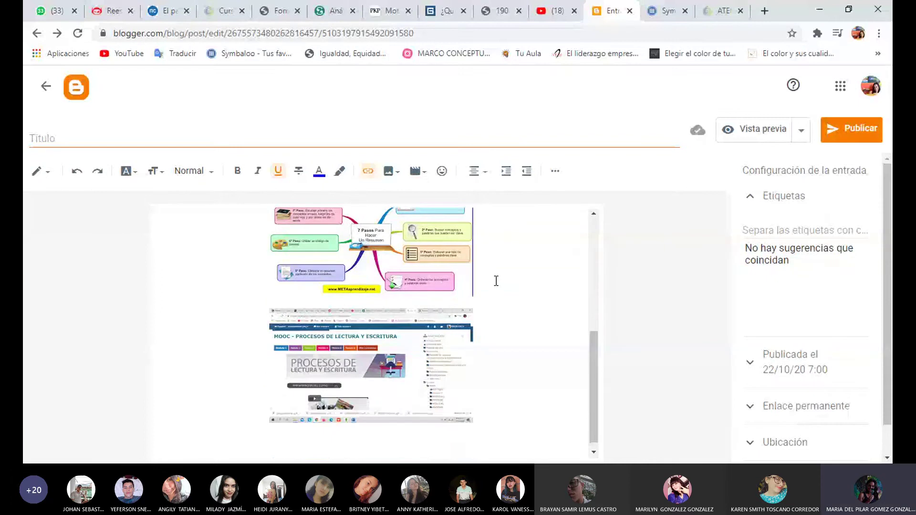
{"action": "key", "text": "Return"}
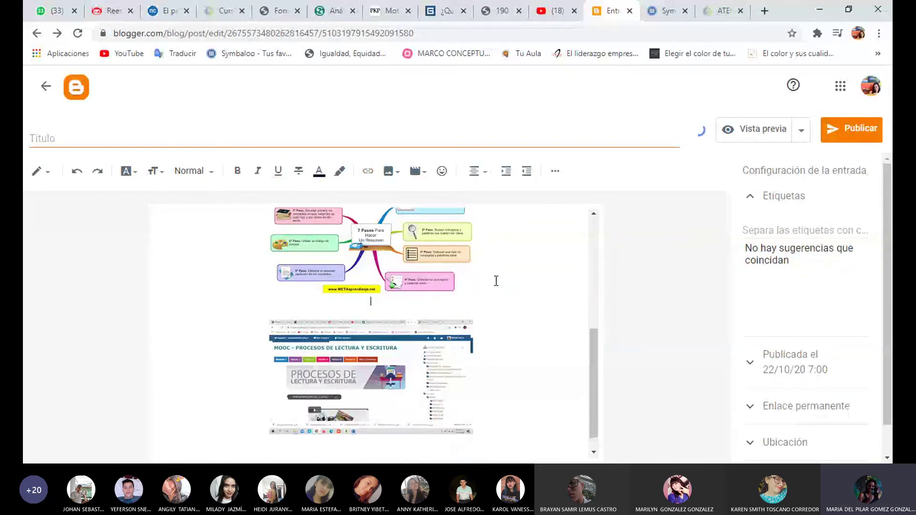
{"action": "type", "text": "GR"}
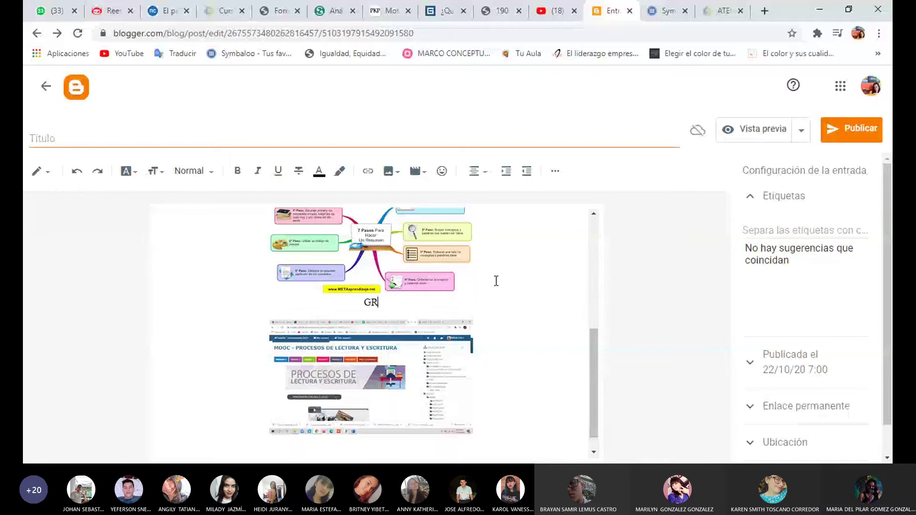
{"action": "type", "text": "ÁFICA PARA HA"}
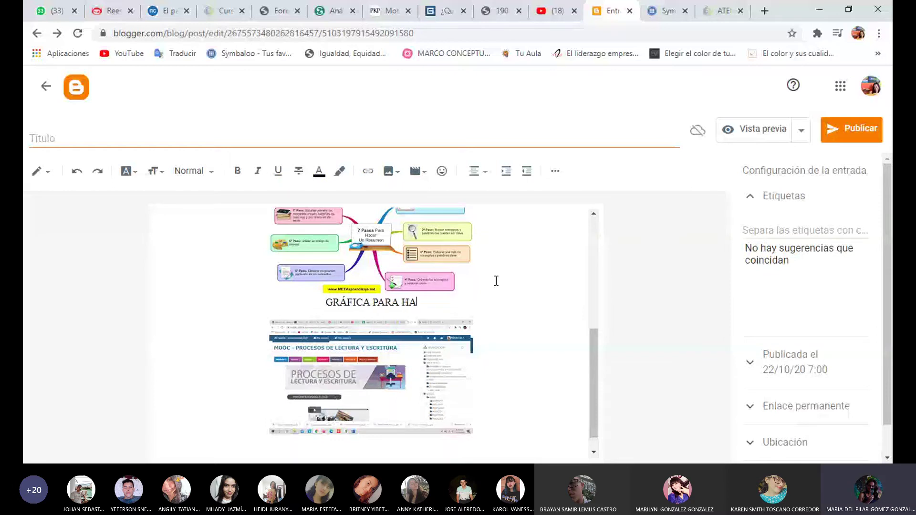
{"action": "type", "text": "CER UN RESUMEN"}
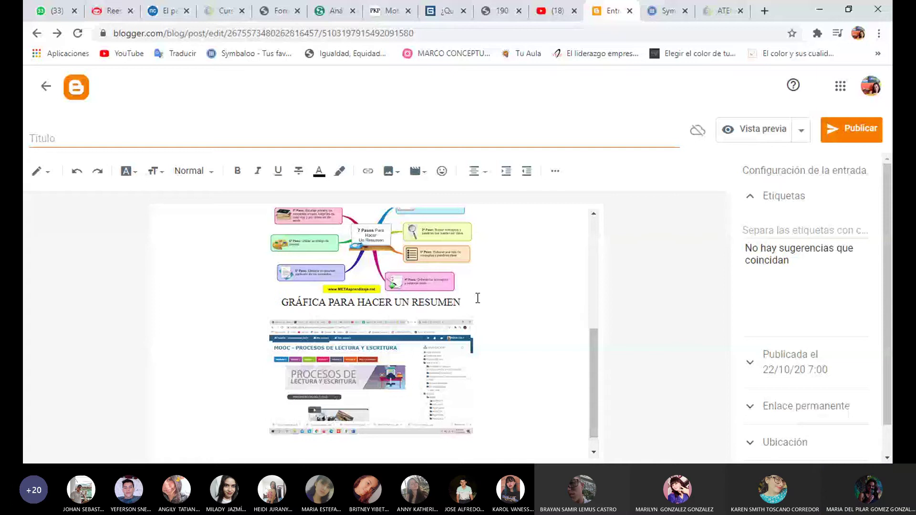
- Format the mind map's caption "GRÁFICA PARA HACER UN RESUMEN" as bold and italic
{"action": "left_click", "coordinate": [482, 280]}
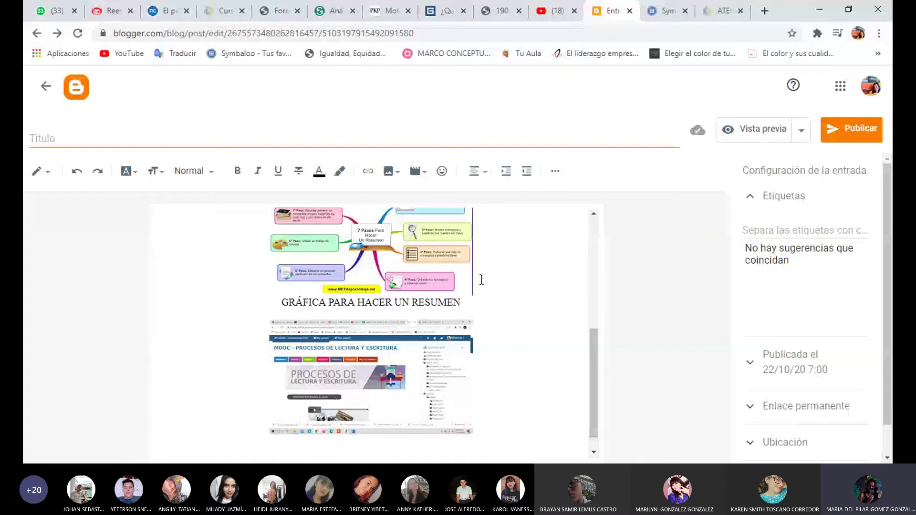
{"action": "triple_click", "coordinate": [483, 312]}
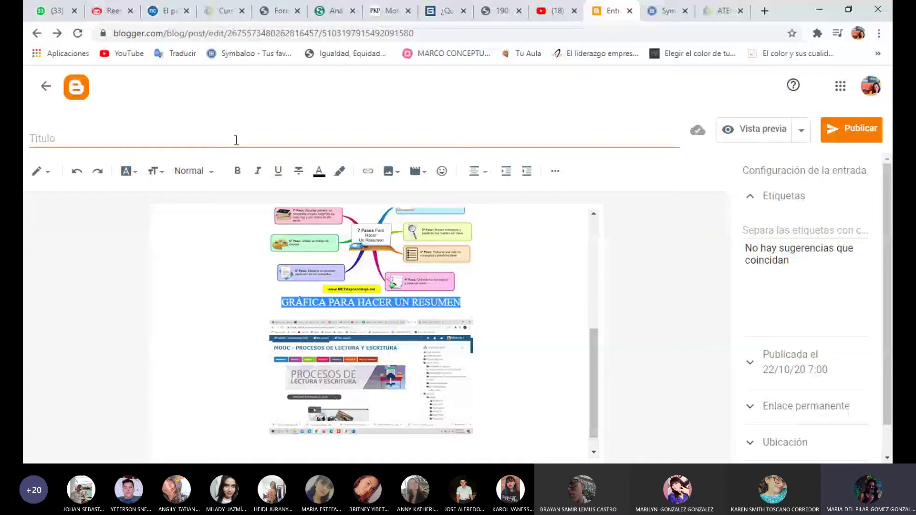
{"action": "left_click", "coordinate": [237, 171]}
{"action": "left_click", "coordinate": [259, 174]}
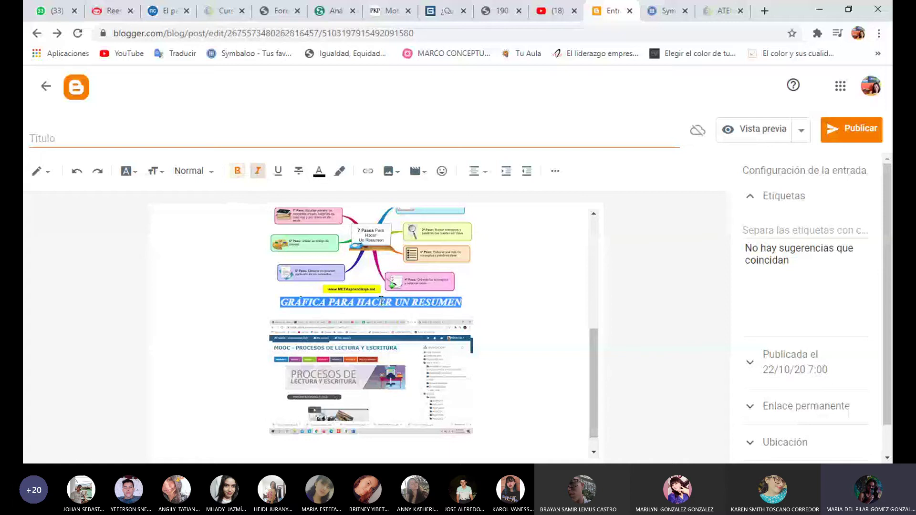
- Format the "CONECTORES LÓGICOS" caption as bold and italic
{"action": "scroll", "coordinate": [423, 340], "scroll_direction": "up", "scroll_amount": 5}
{"action": "scroll", "coordinate": [426, 350], "scroll_direction": "down", "scroll_amount": 4}
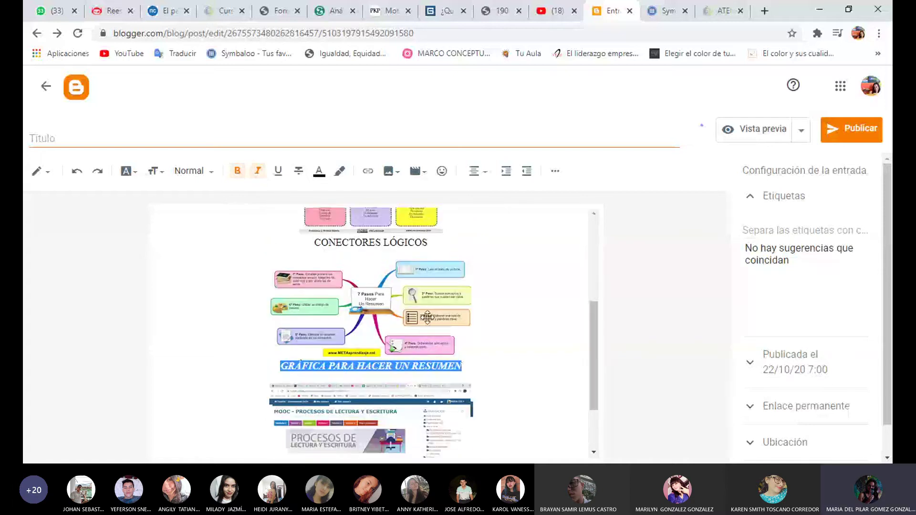
{"action": "left_click_drag", "start_coordinate": [430, 243], "coordinate": [400, 244]}
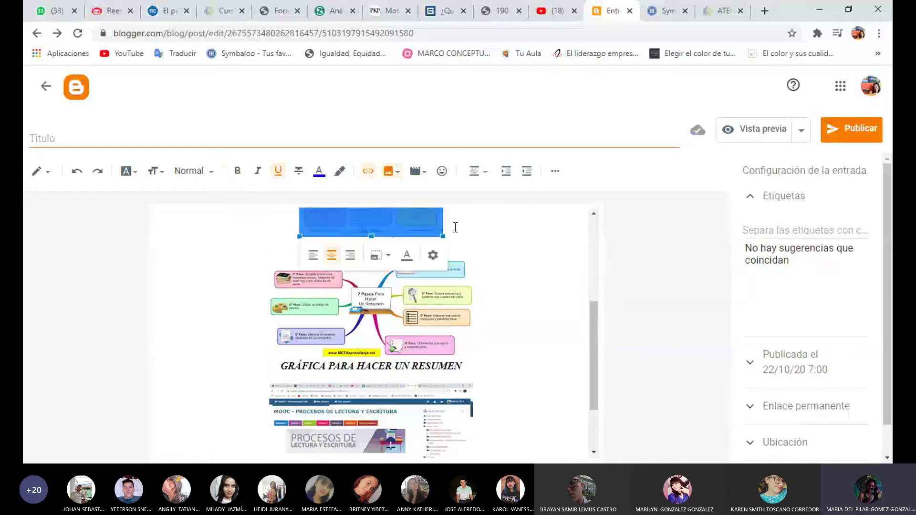
{"action": "left_click", "coordinate": [432, 243]}
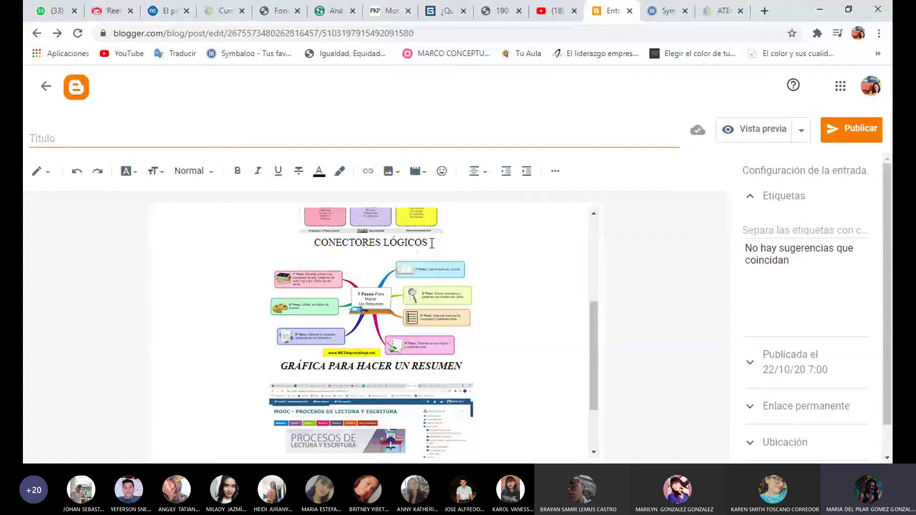
{"action": "triple_click", "coordinate": [432, 244]}
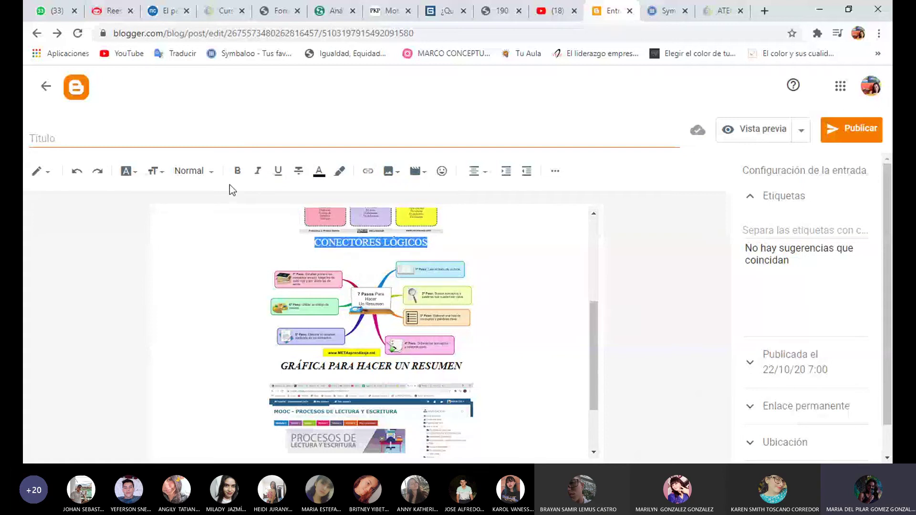
{"action": "key", "text": "ctrl+b"}
{"action": "key", "text": "ctrl+i"}
- Align the discourse connectors image to the left of the post
{"action": "scroll", "coordinate": [466, 321], "scroll_direction": "up", "scroll_amount": 4}
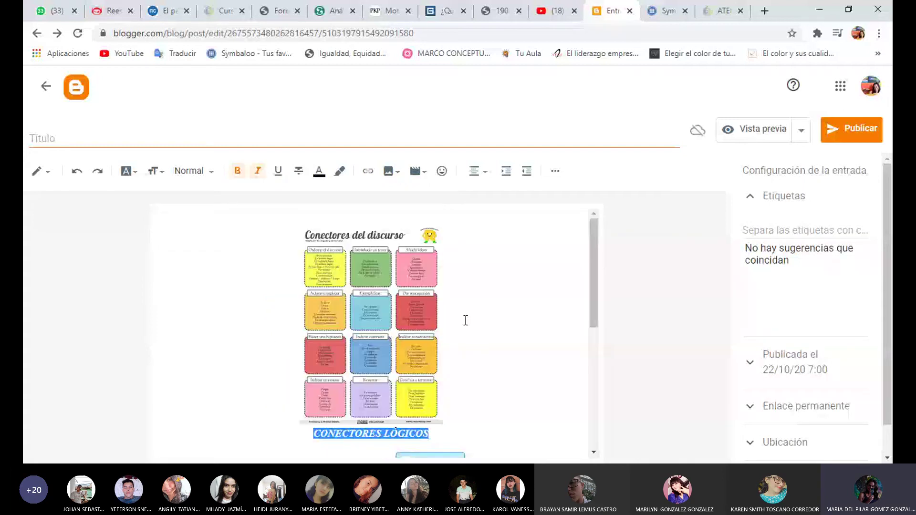
{"action": "scroll", "coordinate": [466, 320], "scroll_direction": "down", "scroll_amount": 2}
{"action": "left_click", "coordinate": [418, 333]}
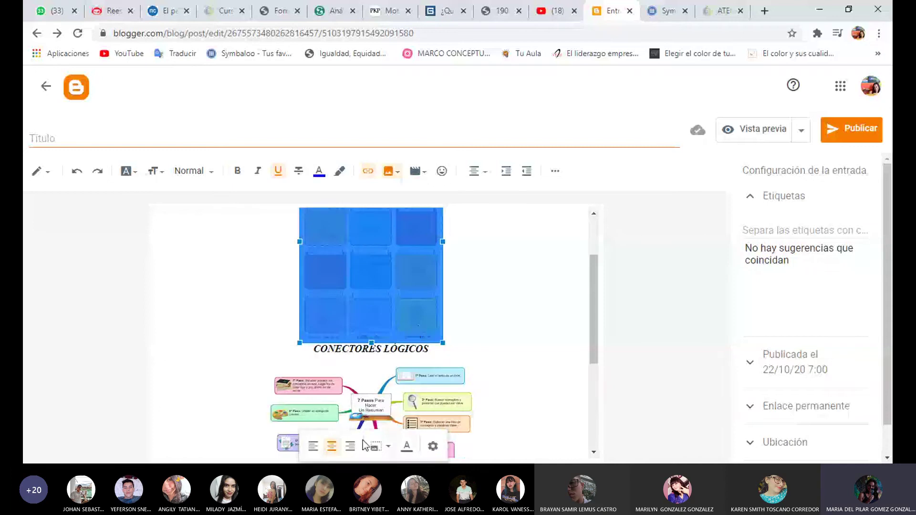
{"action": "left_click", "coordinate": [313, 448]}
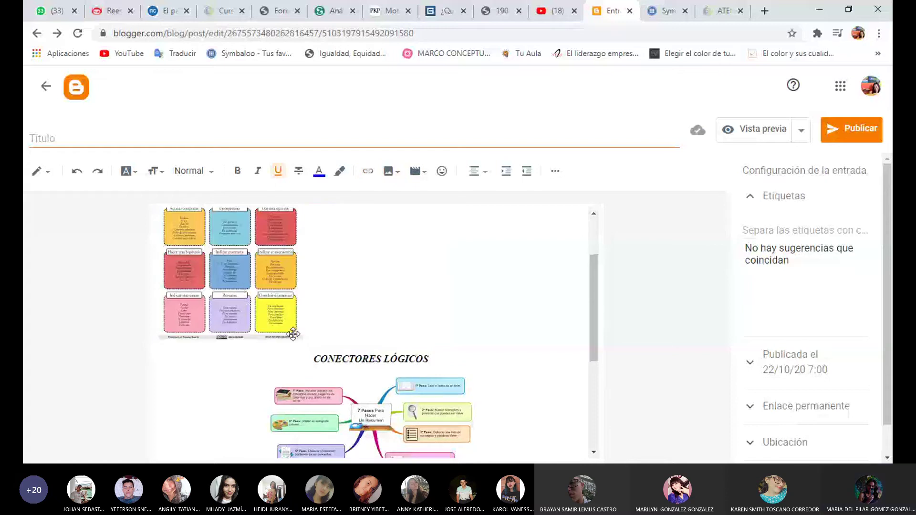
{"action": "left_click", "coordinate": [428, 357]}
{"action": "key", "text": "BackSpace"}
{"action": "left_click", "coordinate": [340, 357]}
{"action": "type", "text": "S"}
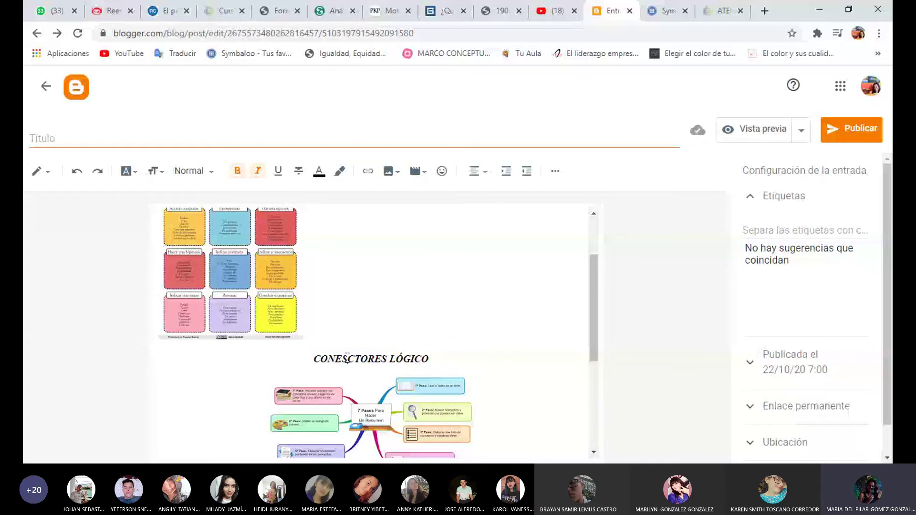
{"action": "key", "text": "BackSpace"}
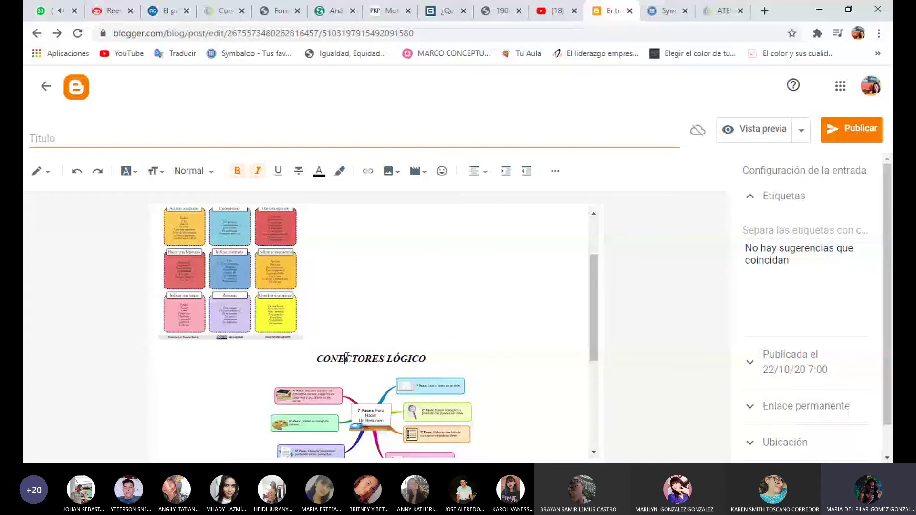
{"action": "left_click", "coordinate": [427, 359]}
{"action": "type", "text": "S"}
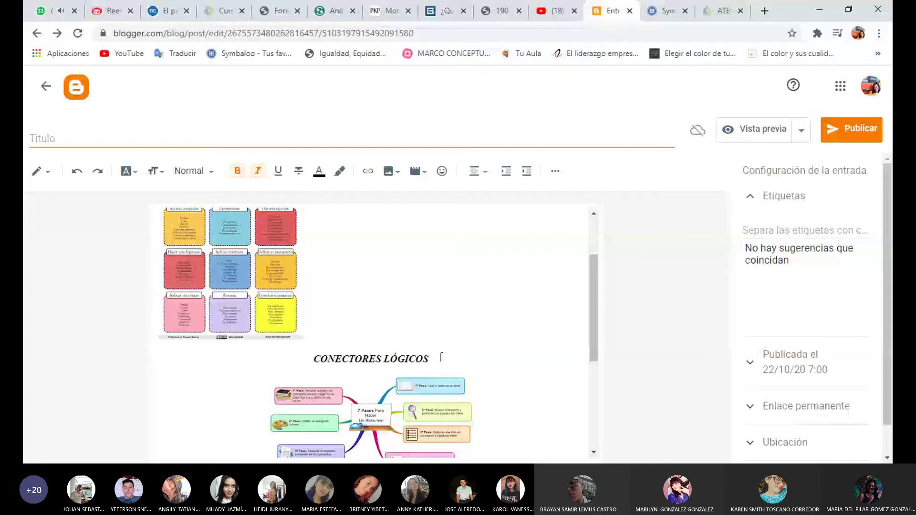
- Left-align the "CONECTORES LÓGICOS" caption to sit under its image
{"action": "left_click_drag", "start_coordinate": [441, 358], "coordinate": [395, 331]}
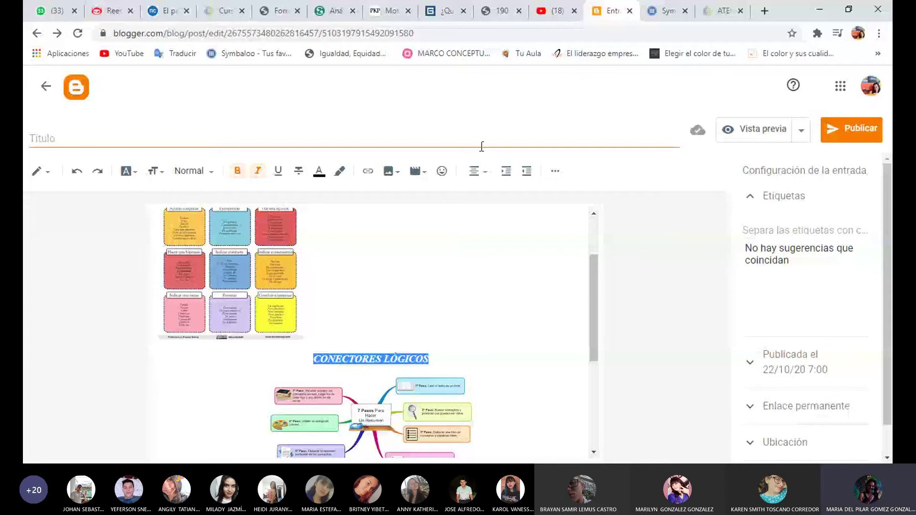
{"action": "left_click", "coordinate": [478, 171]}
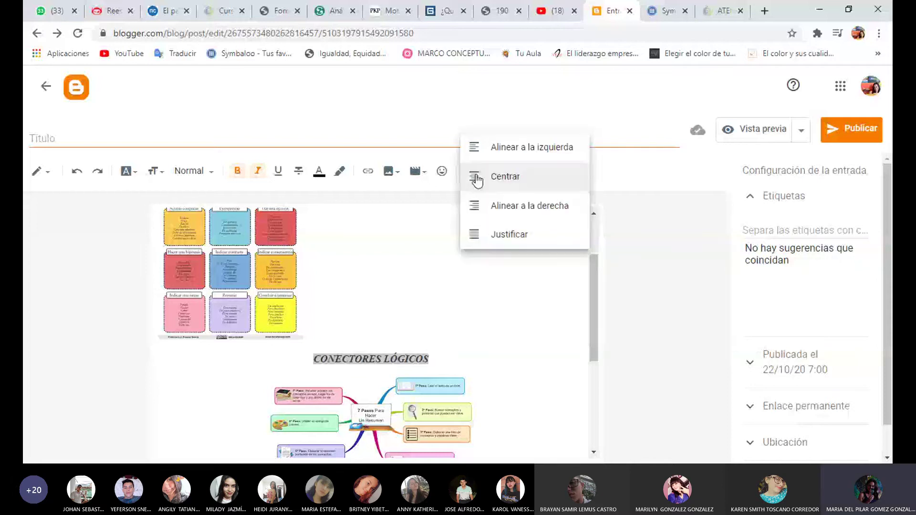
{"action": "left_click", "coordinate": [503, 148]}
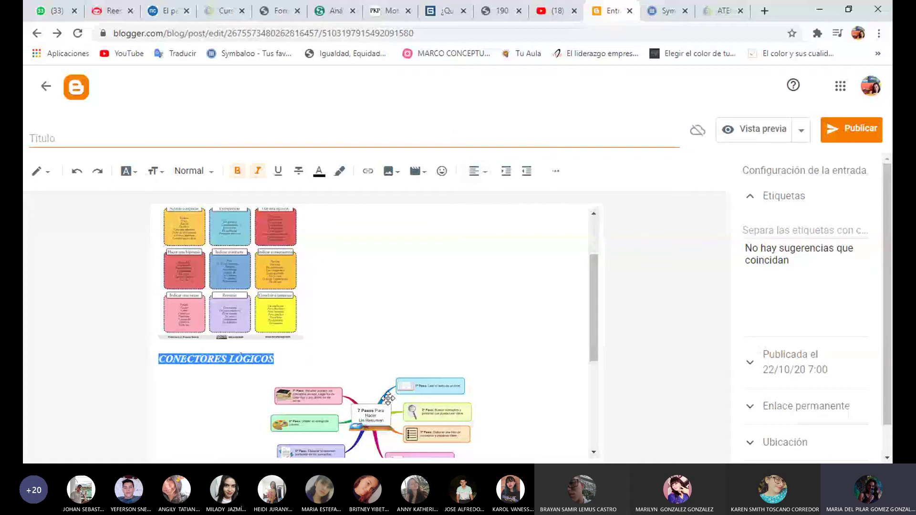
- Align the mind map image to the right of the post
{"action": "scroll", "coordinate": [388, 399], "scroll_direction": "down", "scroll_amount": 3}
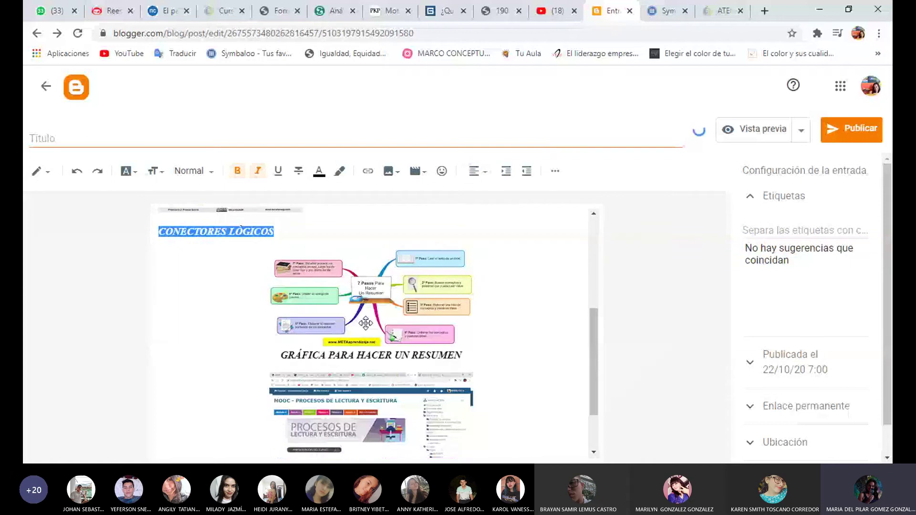
{"action": "left_click", "coordinate": [366, 324]}
{"action": "left_click", "coordinate": [323, 373]}
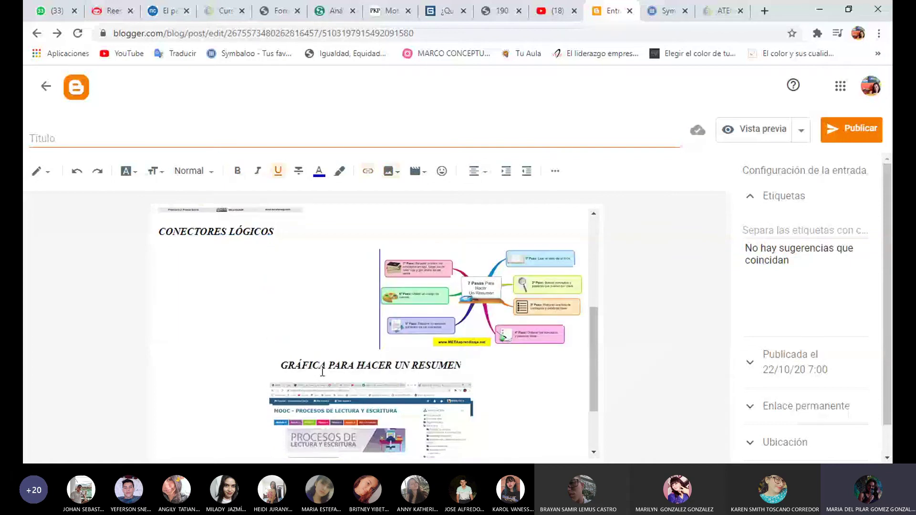
- Right-align the "GRÁFICA PARA HACER UN RESUMEN" caption under the mind map image
{"action": "left_click_drag", "start_coordinate": [282, 366], "coordinate": [462, 365]}
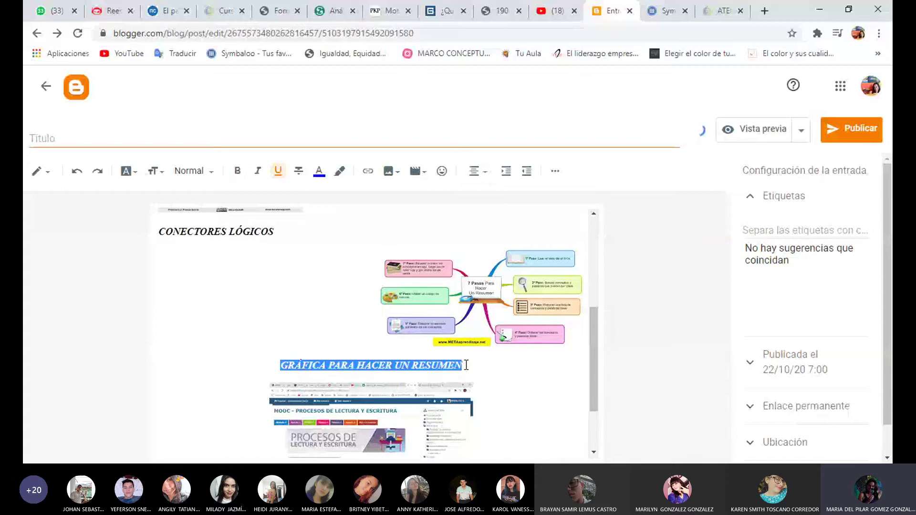
{"action": "left_click", "coordinate": [479, 171]}
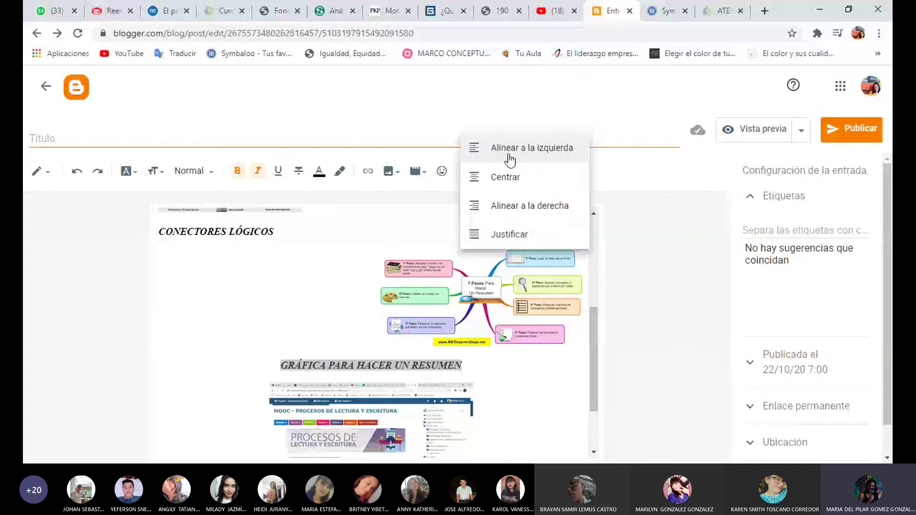
{"action": "left_click", "coordinate": [517, 208]}
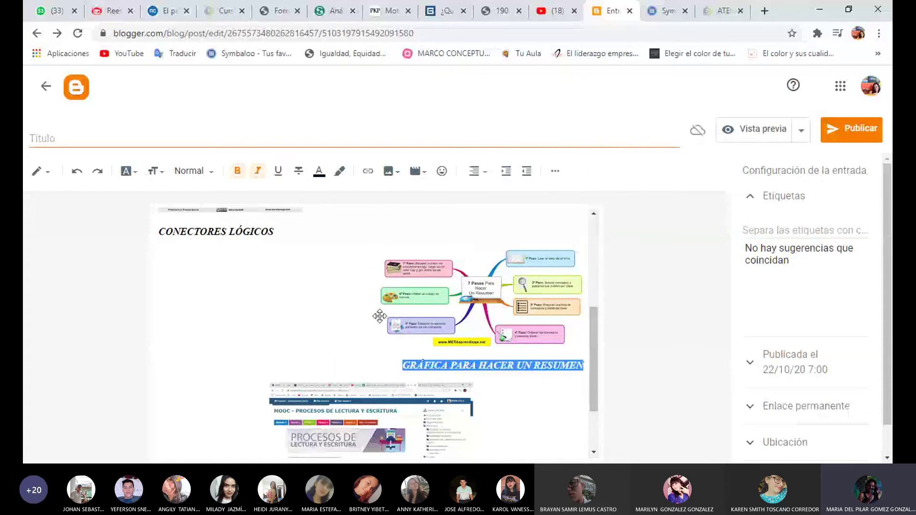
- Set the size of the MOOC course screenshot below the mind map caption to Grande
{"action": "scroll", "coordinate": [380, 317], "scroll_direction": "down", "scroll_amount": 2}
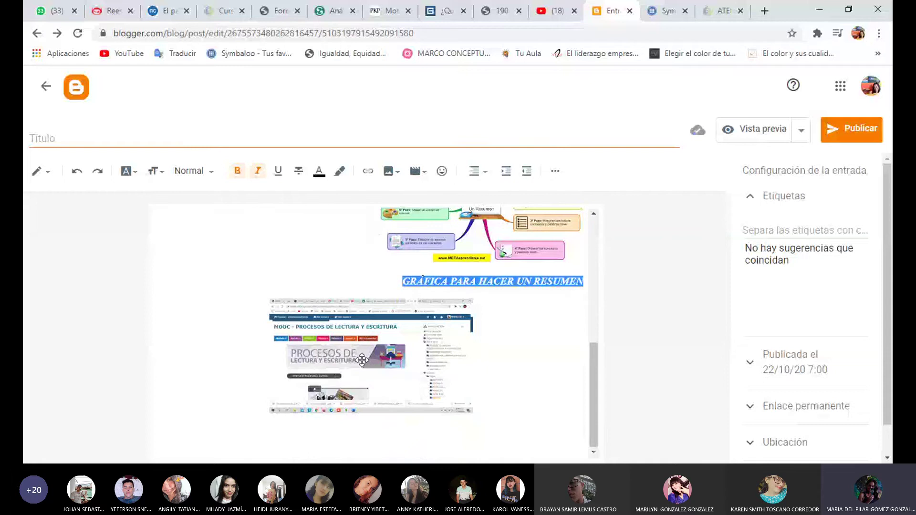
{"action": "left_click", "coordinate": [365, 321]}
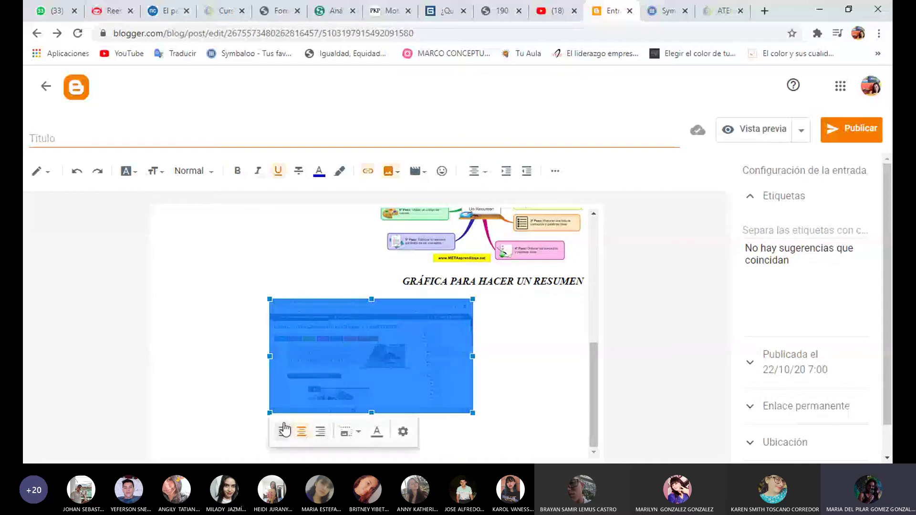
{"action": "left_click", "coordinate": [351, 432]}
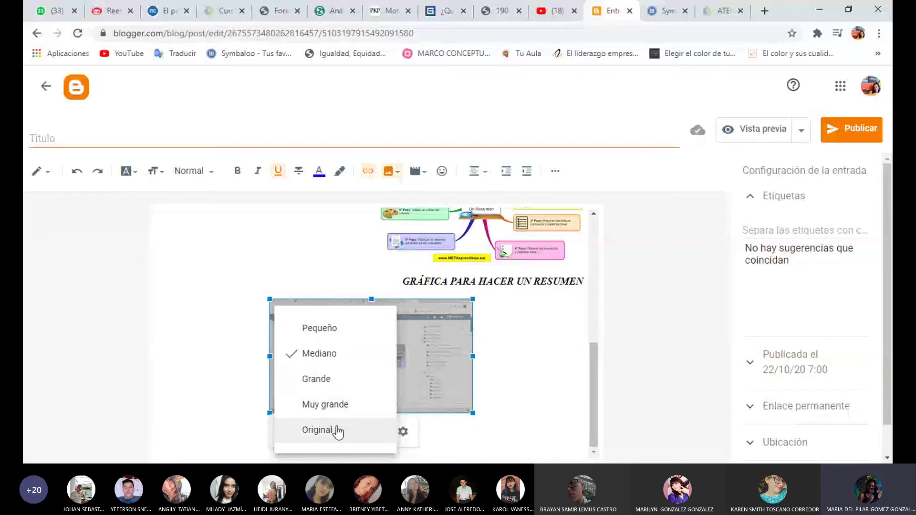
{"action": "left_click", "coordinate": [302, 380]}
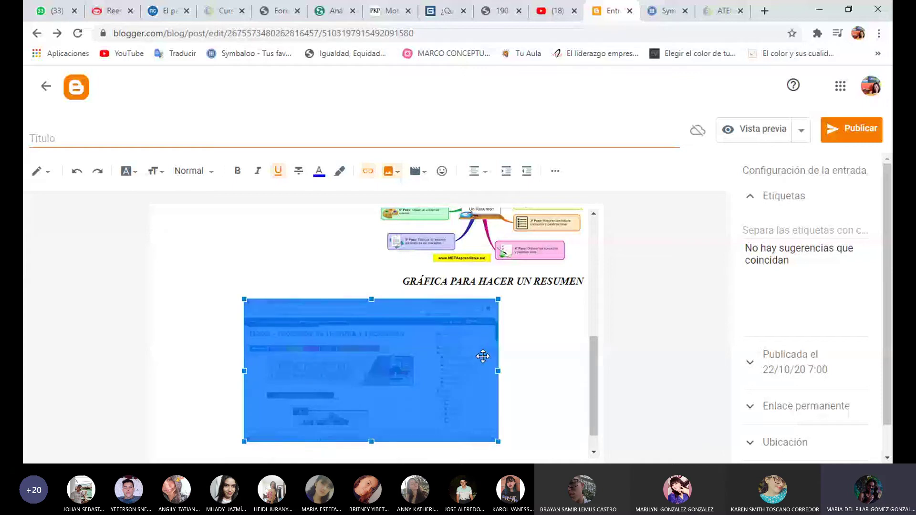
- Delete the MOOC course screenshot and insert it again by uploading the file "MOOC PROCESOS DE LECTURA" from the computer
{"action": "scroll", "coordinate": [510, 411], "scroll_direction": "down", "scroll_amount": 1}
{"action": "key", "text": "Delete"}
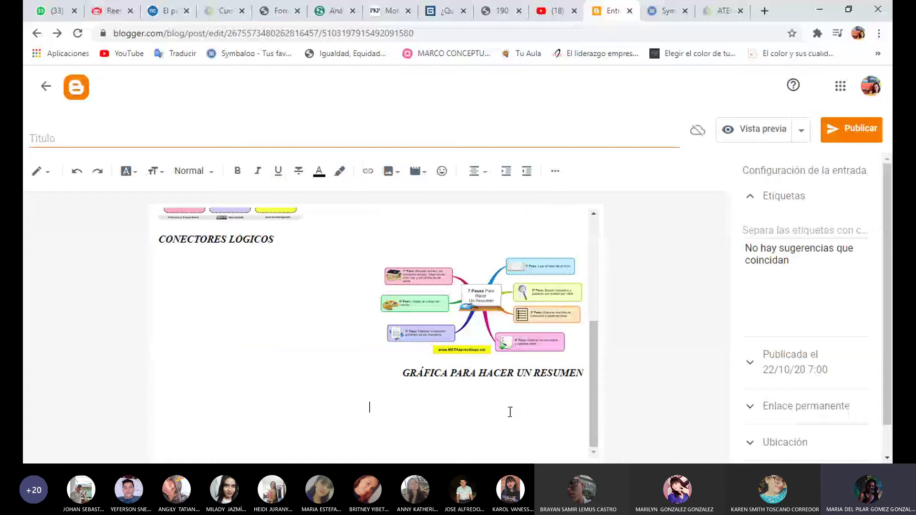
{"action": "left_click", "coordinate": [391, 172]}
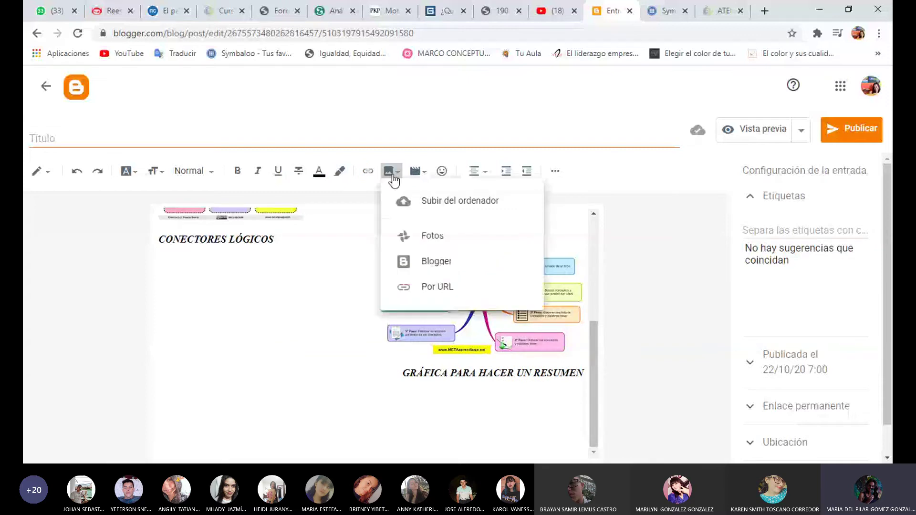
{"action": "left_click", "coordinate": [403, 200]}
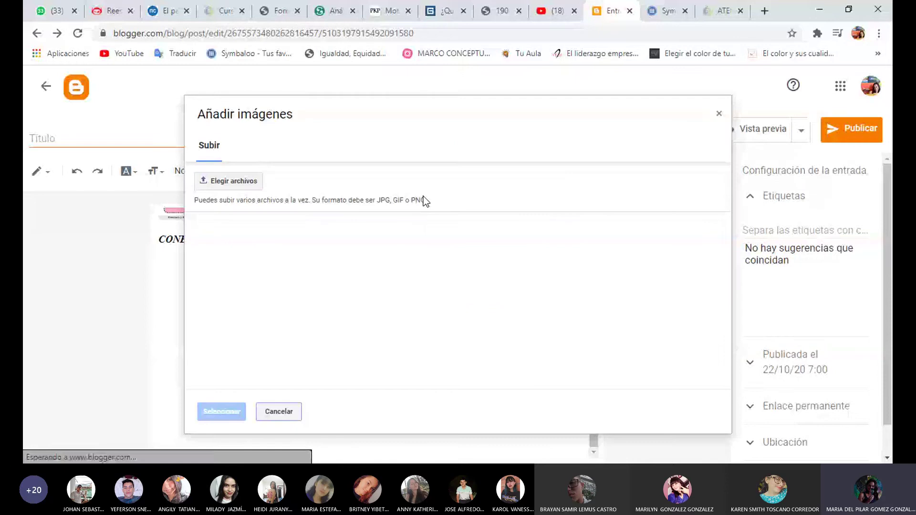
{"action": "left_click", "coordinate": [207, 183]}
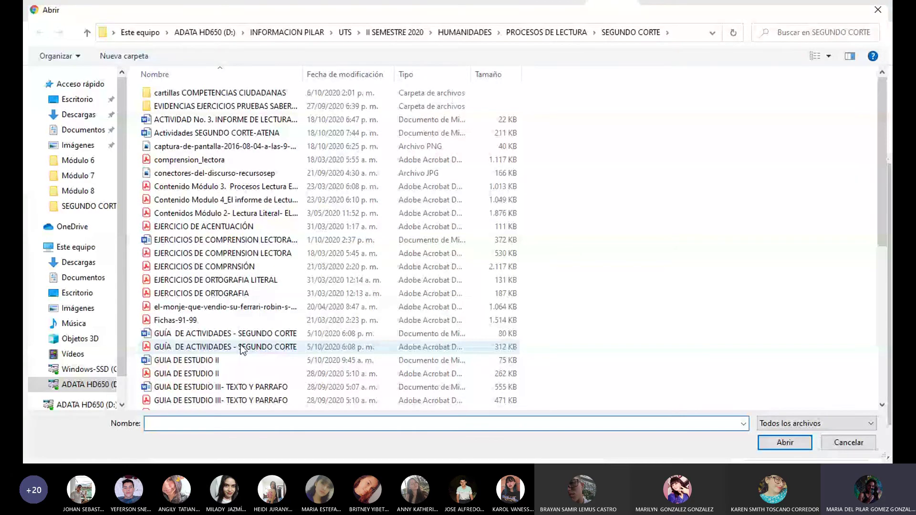
{"action": "scroll", "coordinate": [242, 350], "scroll_direction": "down", "scroll_amount": 7}
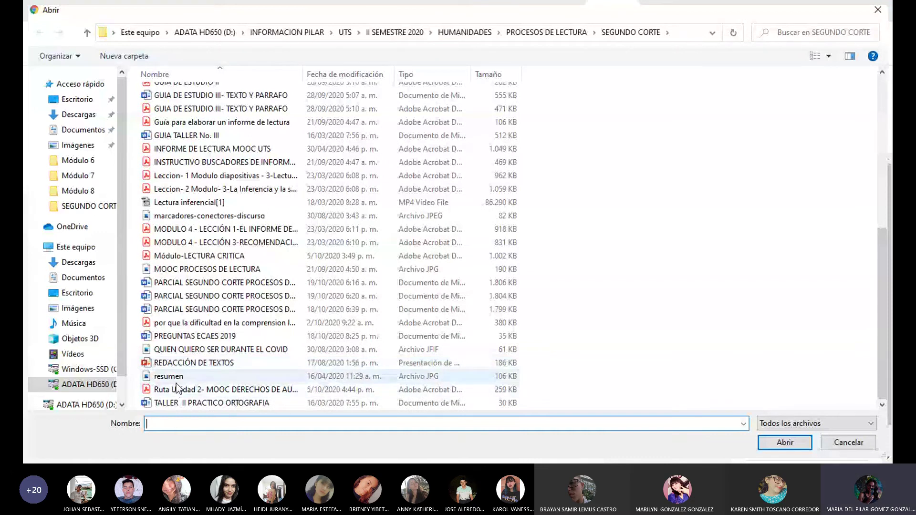
{"action": "double_click", "coordinate": [207, 269]}
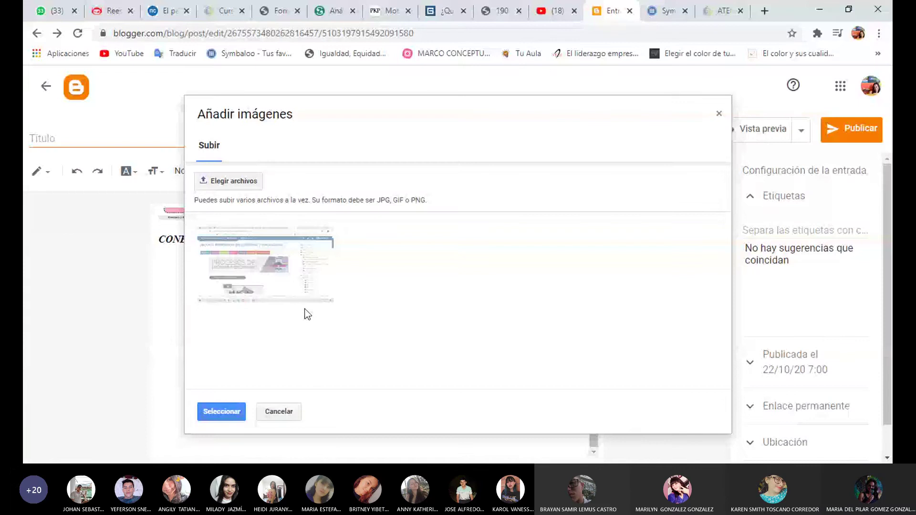
{"action": "left_click", "coordinate": [222, 411]}
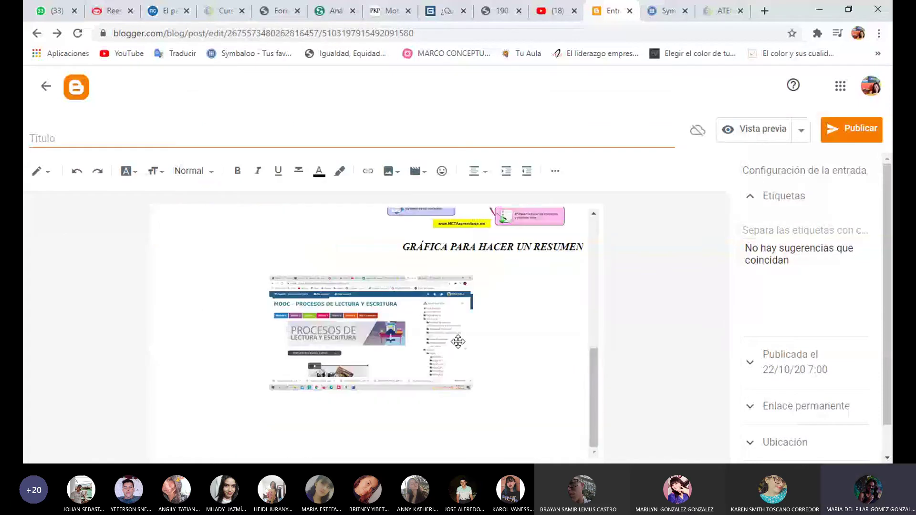
- Add the caption "MOOC INSTITUCIONAL" on the line below the MOOC course screenshot
{"action": "left_click", "coordinate": [370, 334]}
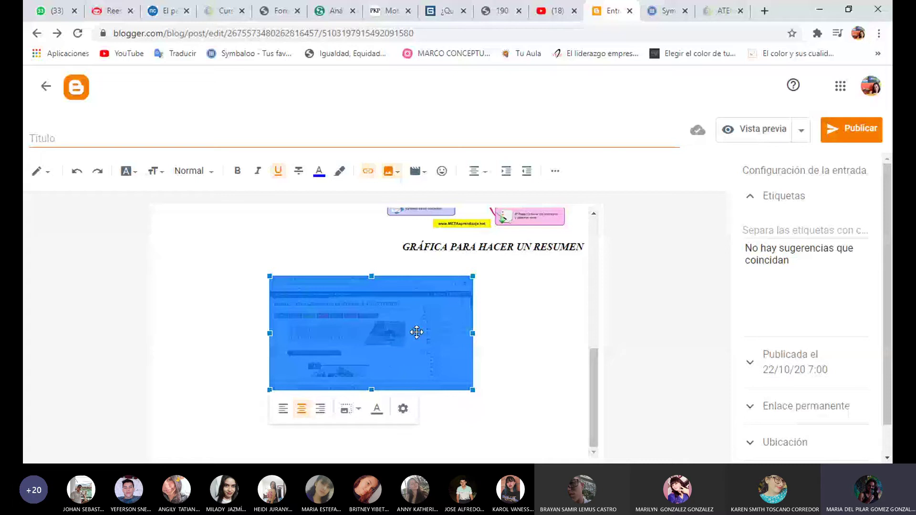
{"action": "left_click", "coordinate": [531, 327]}
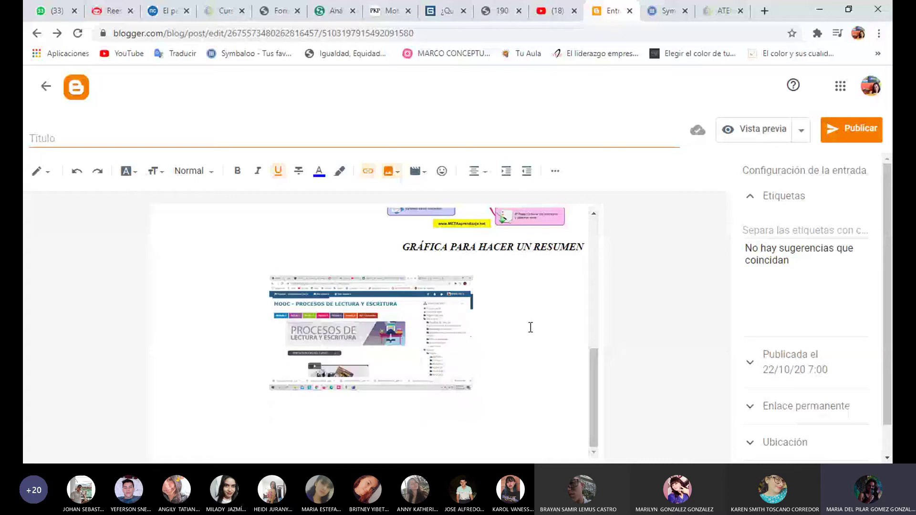
{"action": "left_click", "coordinate": [514, 354]}
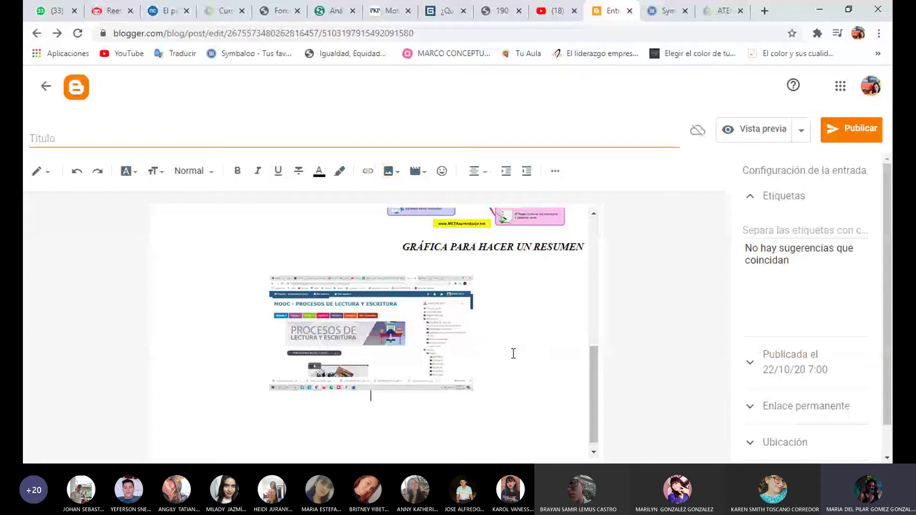
{"action": "type", "text": "MOOC INSTITUCI"}
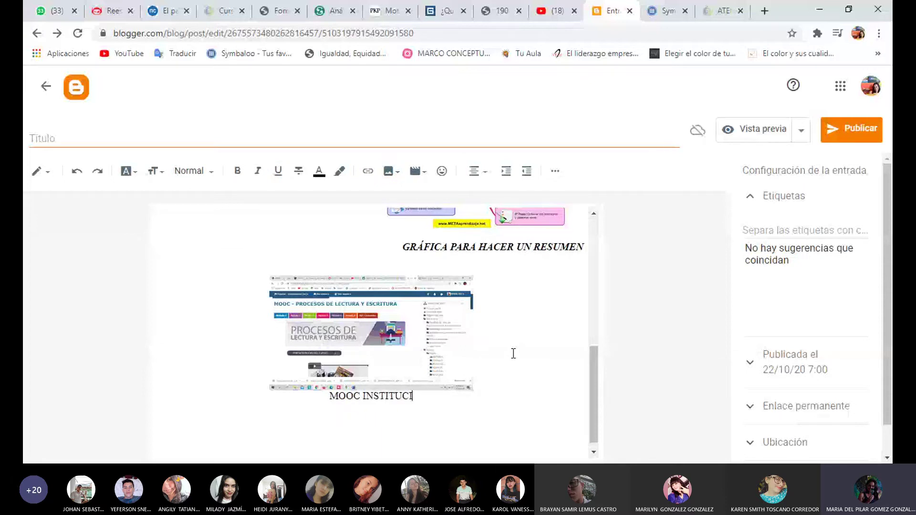
{"action": "type", "text": "ONAL"}
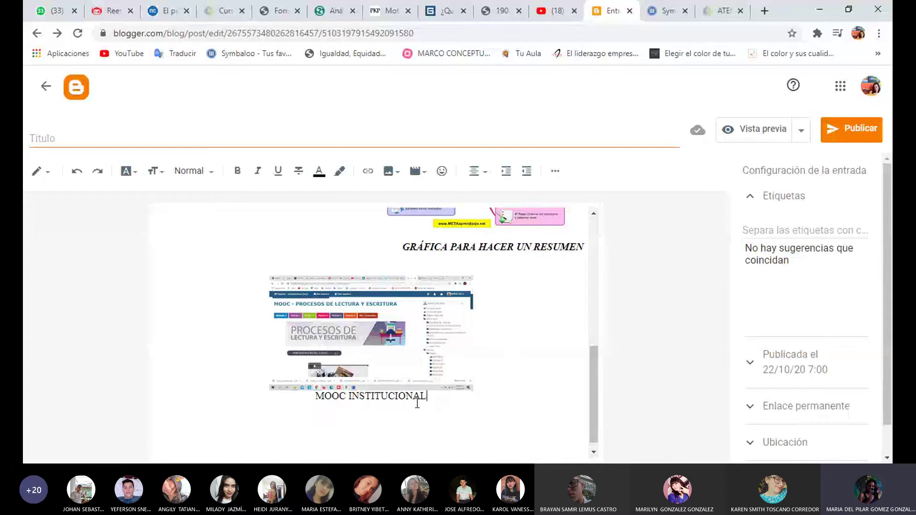
- Search for "uts virtual" in a new browser tab, open the EDUCACIÓN VIRTUAL UTS site and copy its web address
{"action": "left_click", "coordinate": [764, 13]}
{"action": "left_click", "coordinate": [628, 32]}
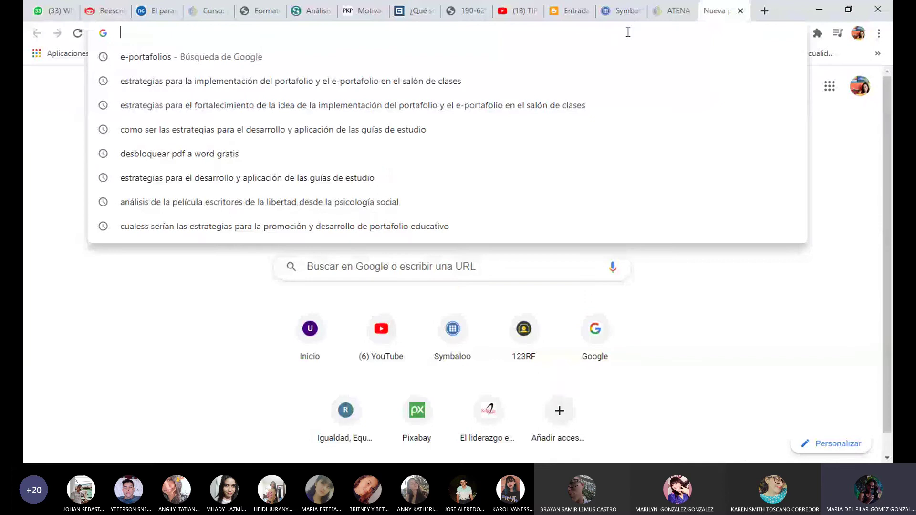
{"action": "type", "text": "UTS"}
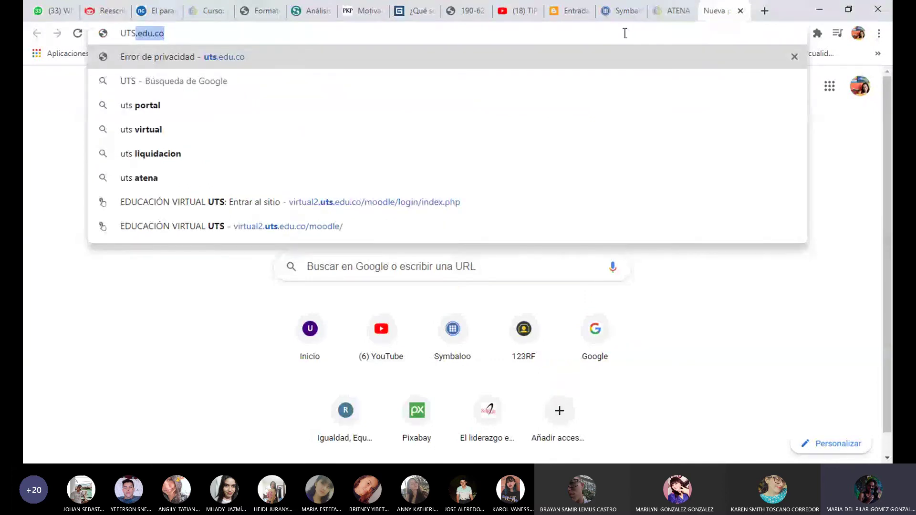
{"action": "left_click", "coordinate": [149, 136]}
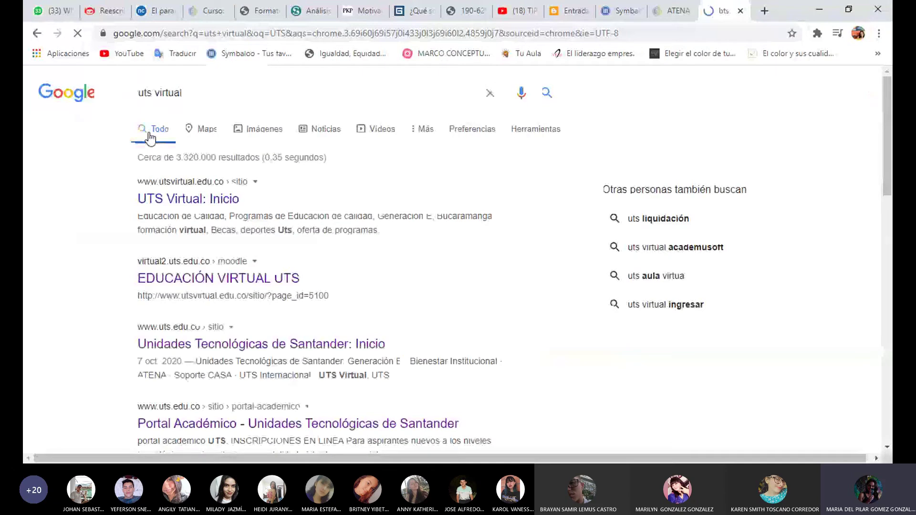
{"action": "left_click", "coordinate": [201, 280]}
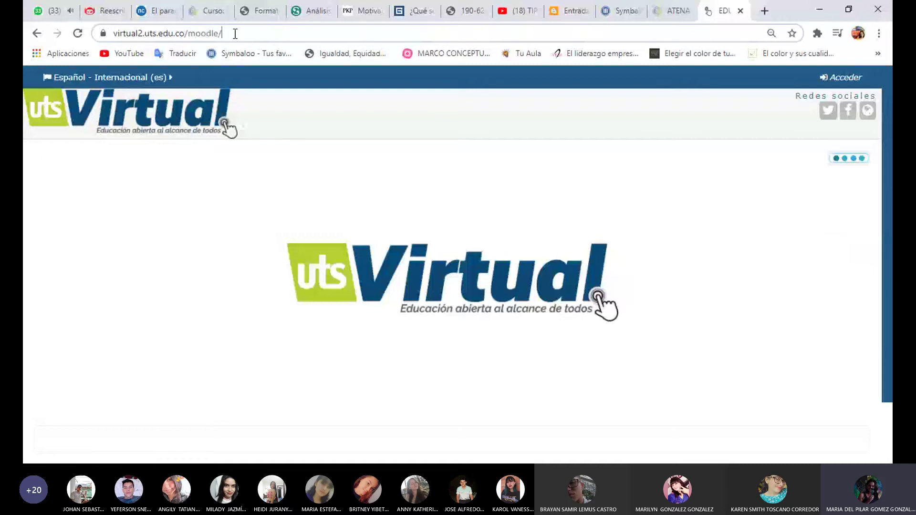
{"action": "left_click", "coordinate": [236, 34]}
{"action": "key", "text": "ctrl+c"}
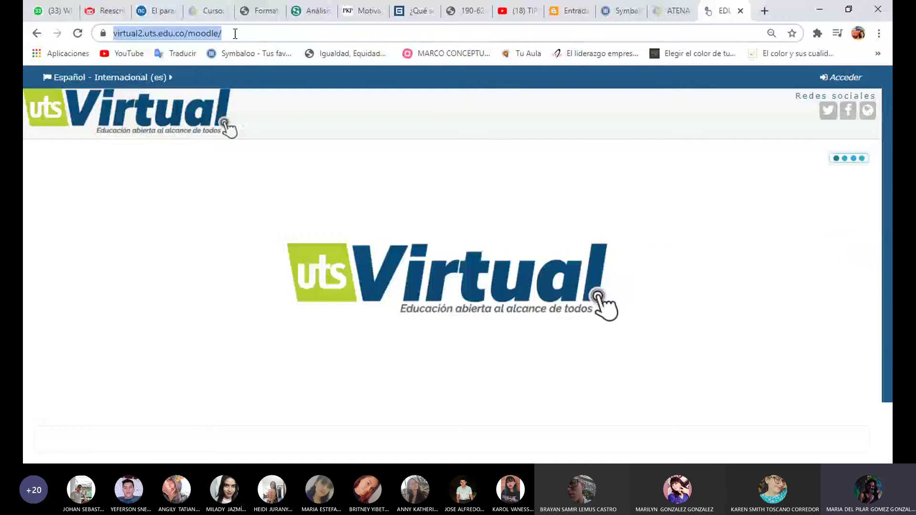
{"action": "left_click", "coordinate": [573, 11]}
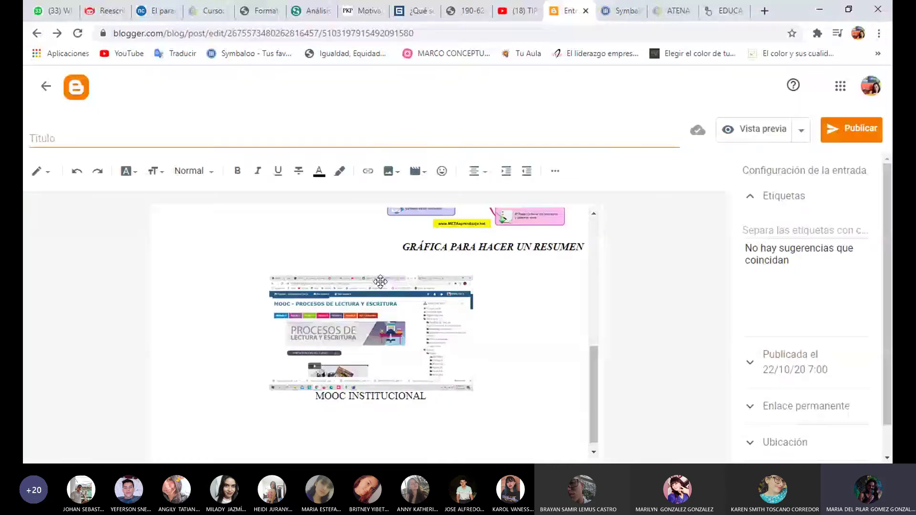
{"action": "left_click", "coordinate": [444, 410]}
{"action": "left_click", "coordinate": [368, 172]}
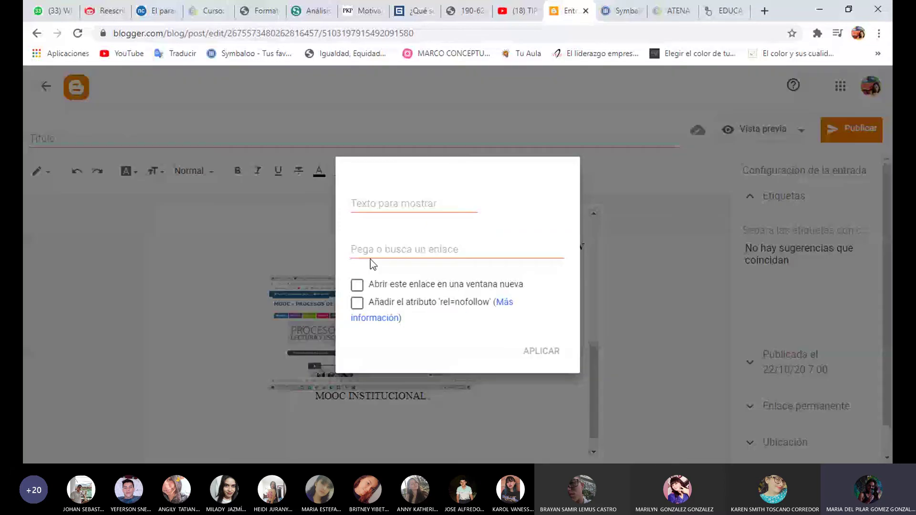
{"action": "key", "text": "ctrl+v"}
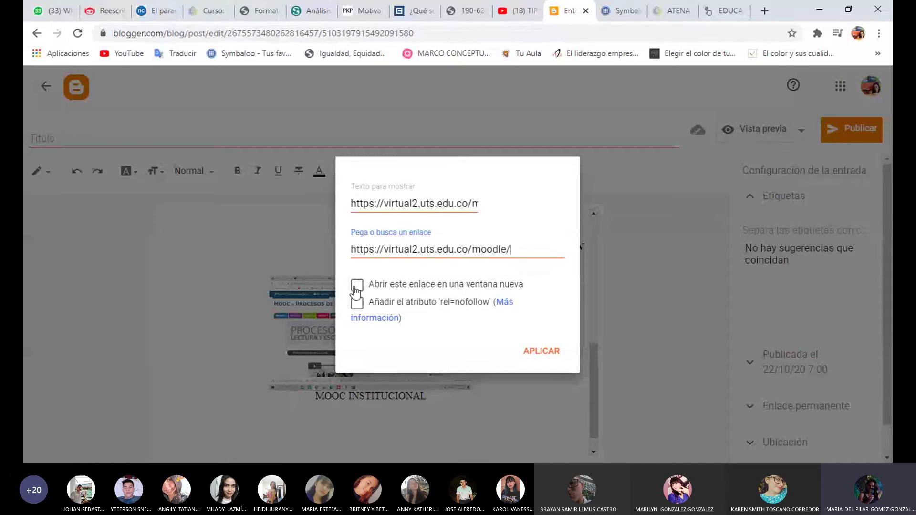
{"action": "left_click", "coordinate": [357, 285]}
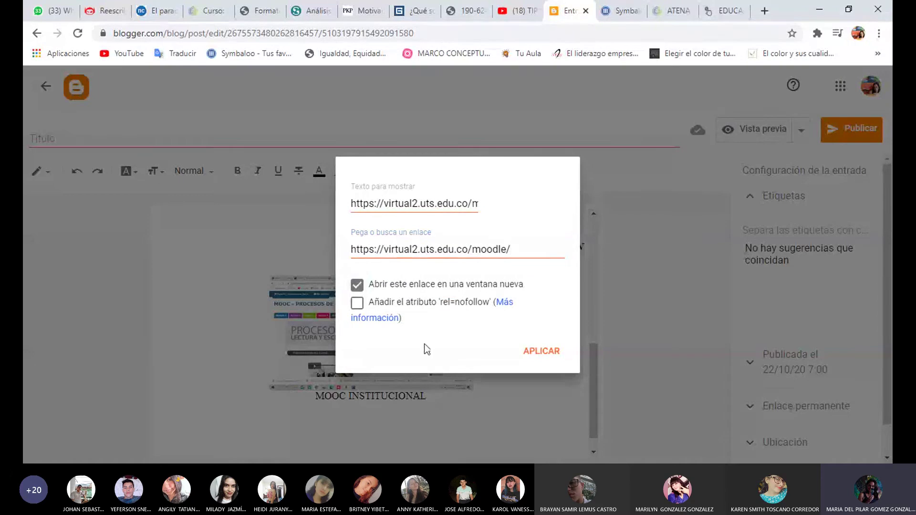
{"action": "left_click", "coordinate": [542, 353]}
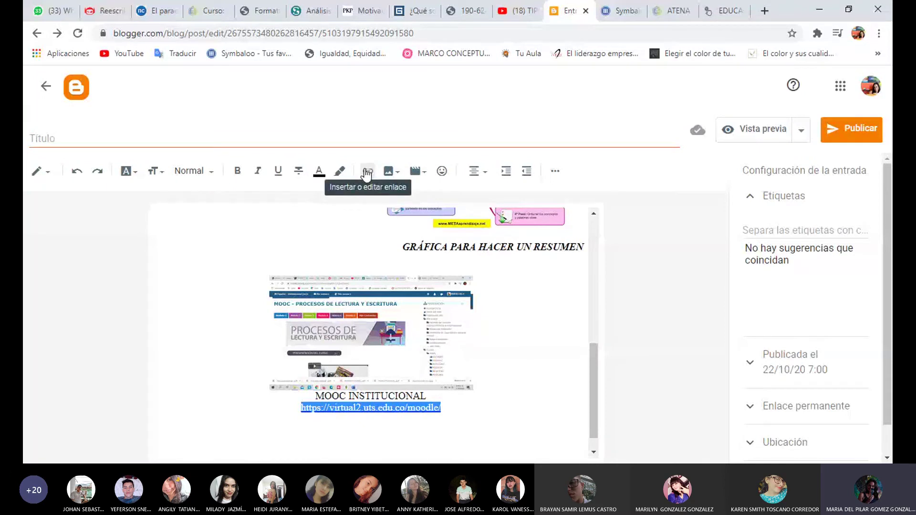
- Format the "MOOC INSTITUCIONAL" caption as bold and italic
{"action": "left_click", "coordinate": [555, 171]}
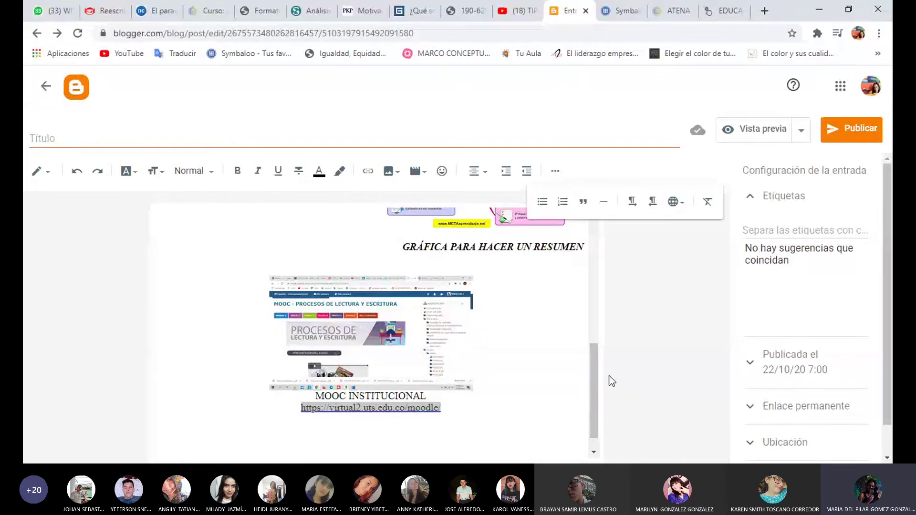
{"action": "left_click", "coordinate": [417, 344]}
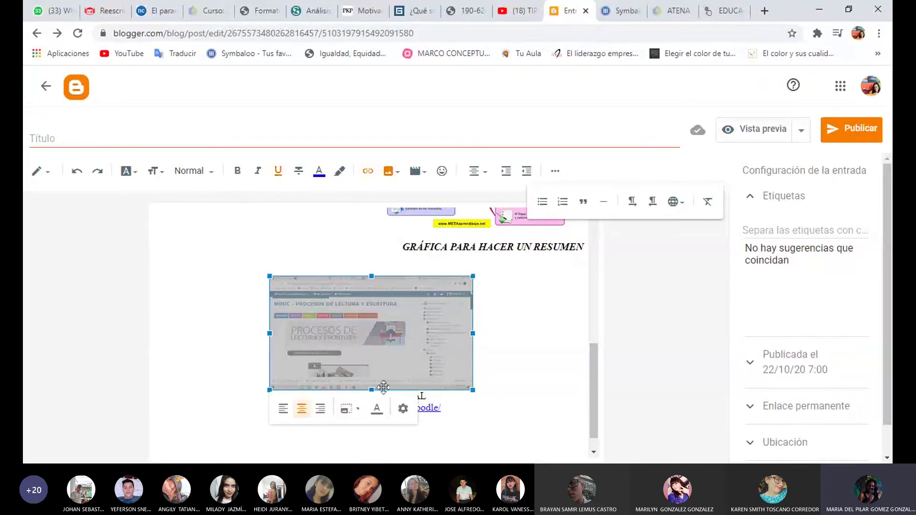
{"action": "left_click_drag", "start_coordinate": [504, 364], "coordinate": [500, 360]}
{"action": "left_click_drag", "start_coordinate": [432, 396], "coordinate": [284, 393]}
{"action": "left_click", "coordinate": [236, 173]}
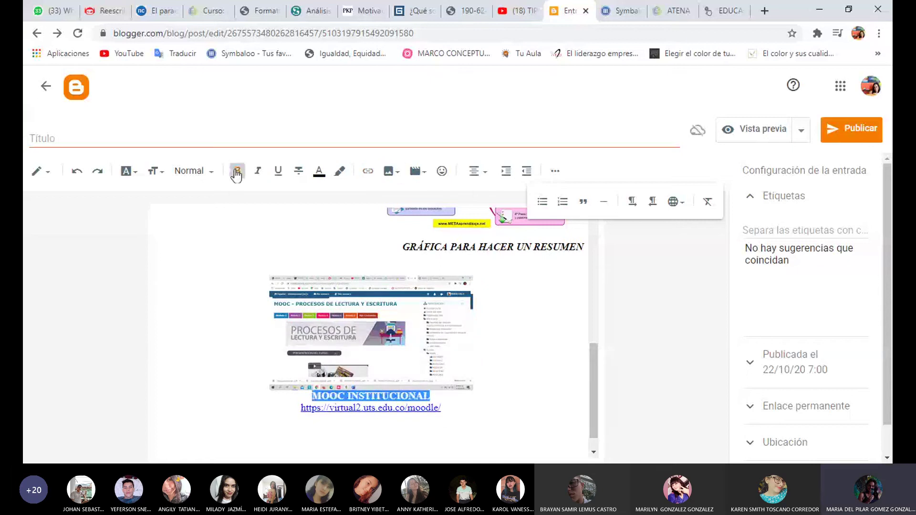
{"action": "left_click", "coordinate": [253, 176]}
{"action": "left_click", "coordinate": [548, 379]}
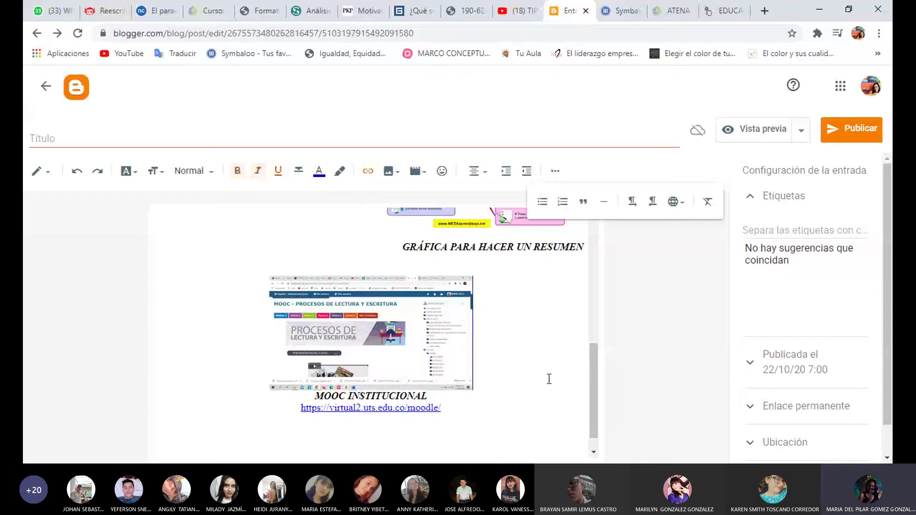
- Preview the blog post, check the layout of its images, captions and link, and close the preview
{"action": "left_click", "coordinate": [770, 134]}
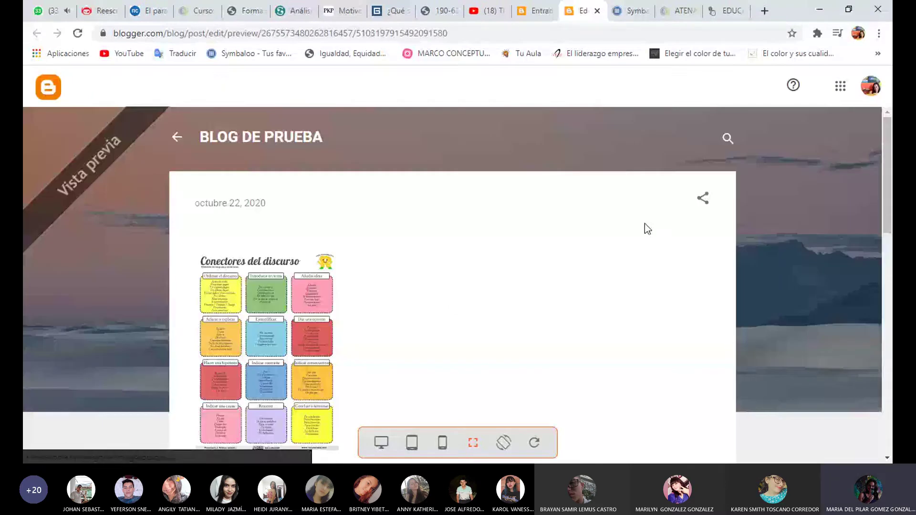
{"action": "scroll", "coordinate": [645, 224], "scroll_direction": "down", "scroll_amount": 5}
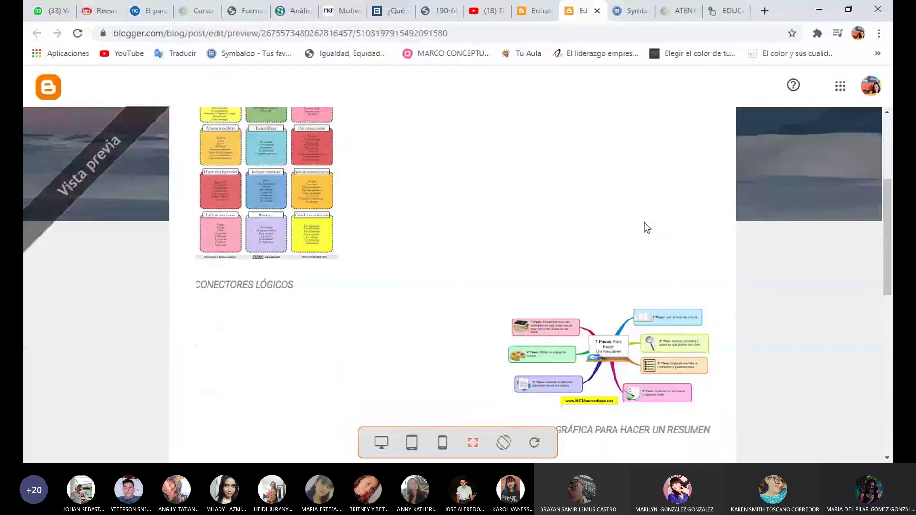
{"action": "scroll", "coordinate": [647, 227], "scroll_direction": "down", "scroll_amount": 3}
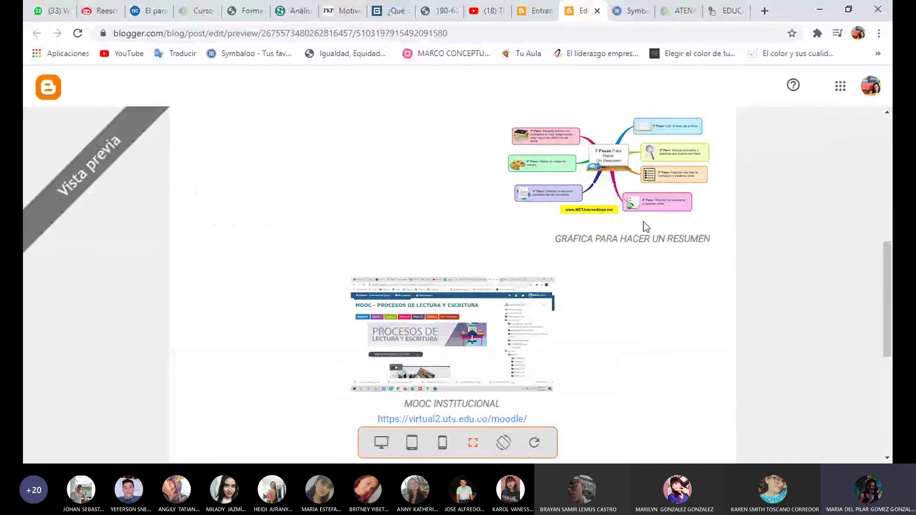
{"action": "scroll", "coordinate": [646, 227], "scroll_direction": "down", "scroll_amount": 3}
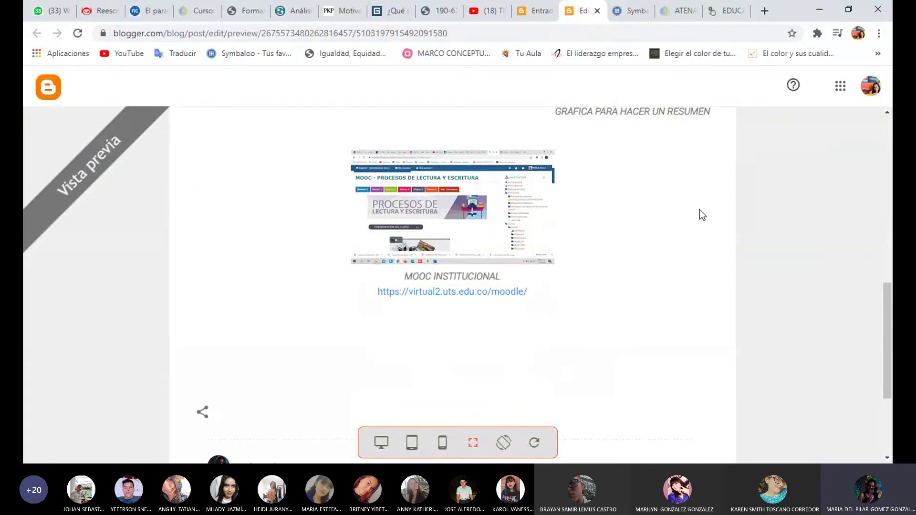
{"action": "scroll", "coordinate": [655, 329], "scroll_direction": "up", "scroll_amount": 6}
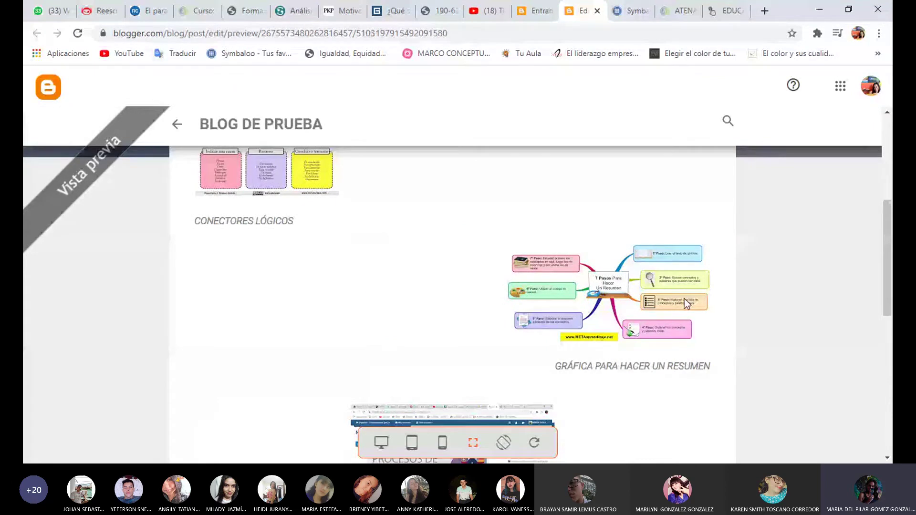
{"action": "scroll", "coordinate": [685, 299], "scroll_direction": "up", "scroll_amount": 3}
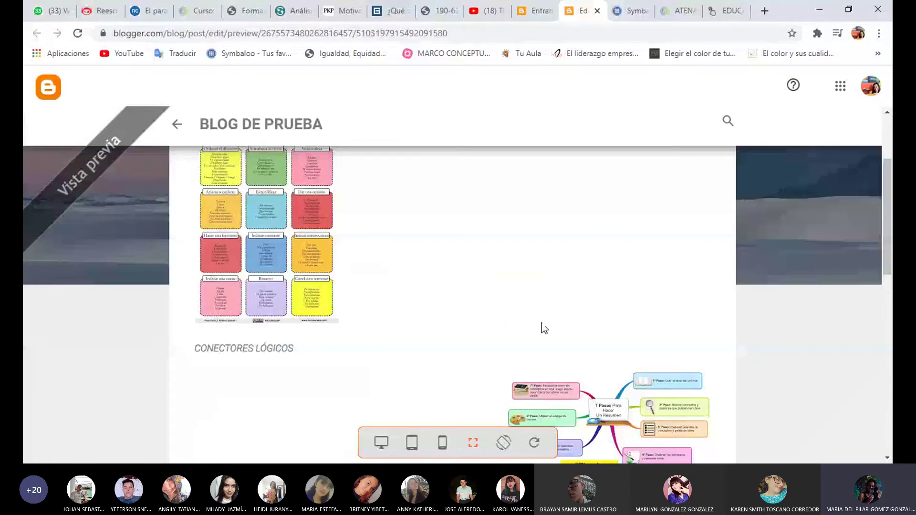
{"action": "scroll", "coordinate": [544, 329], "scroll_direction": "down", "scroll_amount": 4}
{"action": "scroll", "coordinate": [702, 245], "scroll_direction": "up", "scroll_amount": 7}
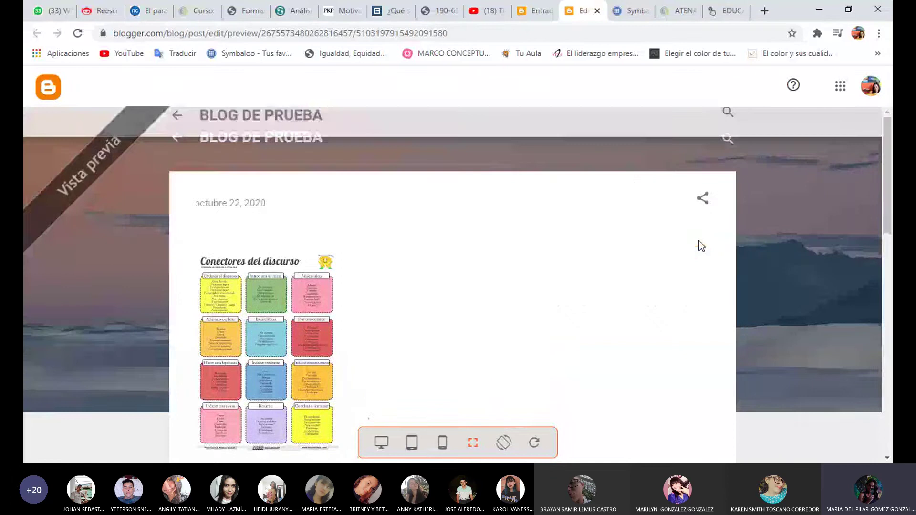
{"action": "left_click", "coordinate": [597, 11]}
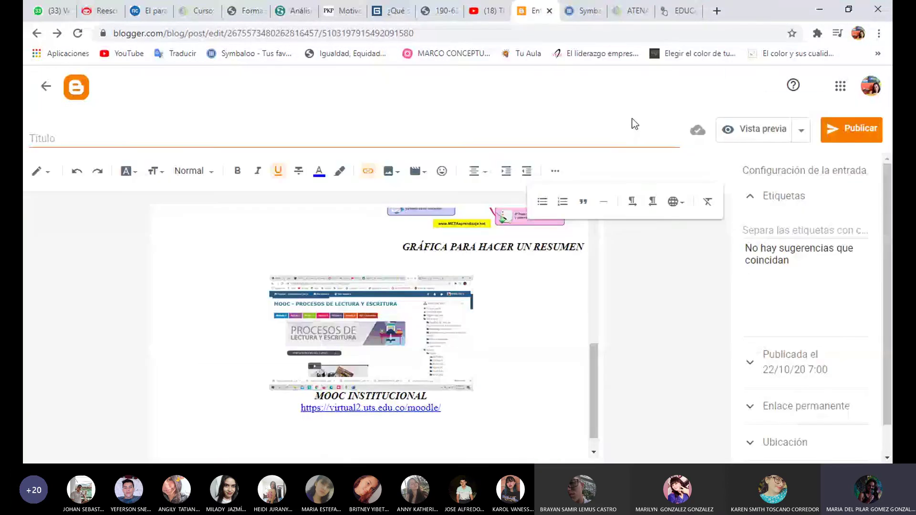
- Title the post "MOOC INSTITUCIONAL" and publish it to the blog
{"action": "left_click", "coordinate": [150, 136]}
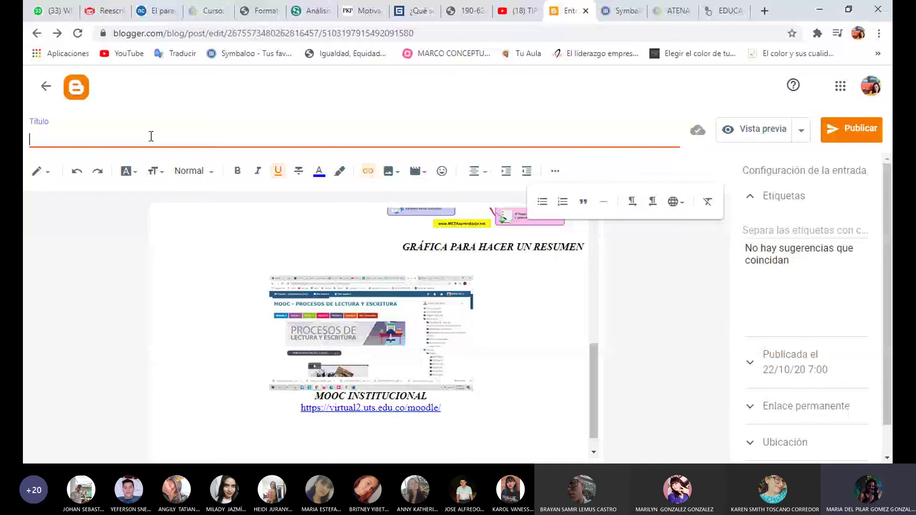
{"action": "type", "text": "MOOC "}
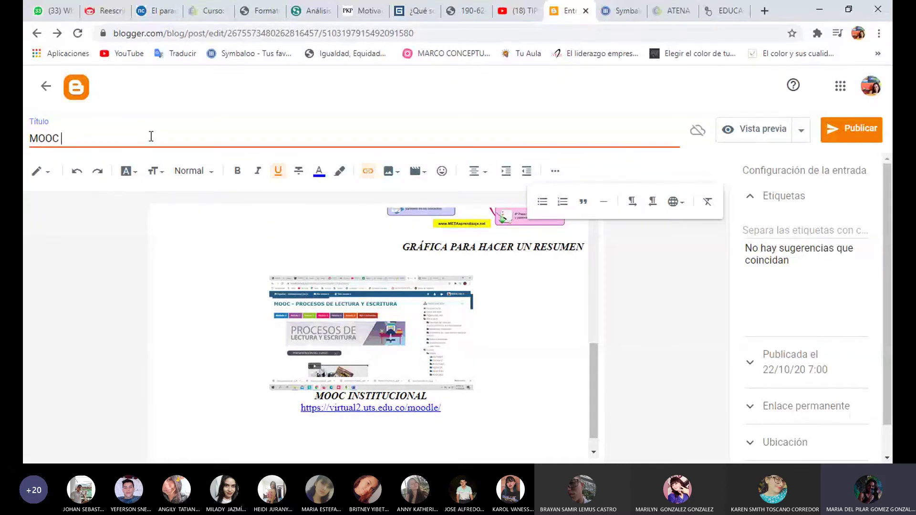
{"action": "type", "text": "INSTITU"}
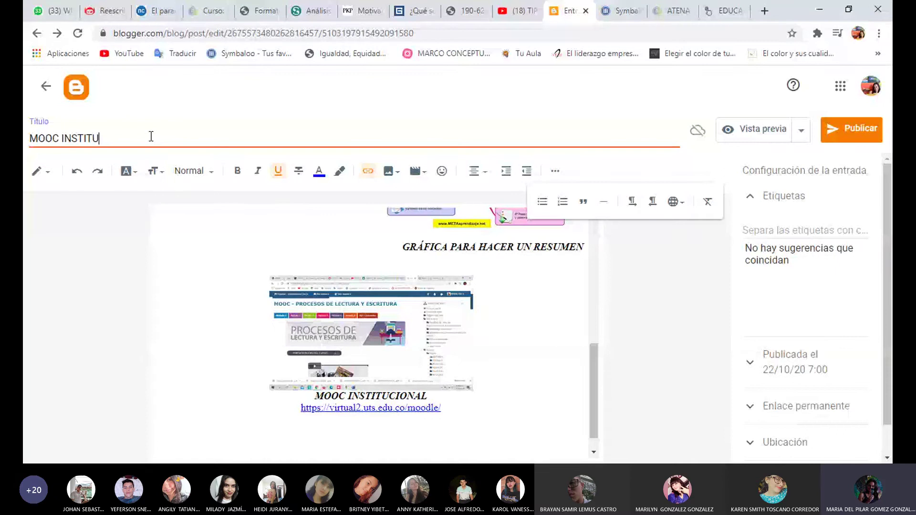
{"action": "type", "text": "CIONAL"}
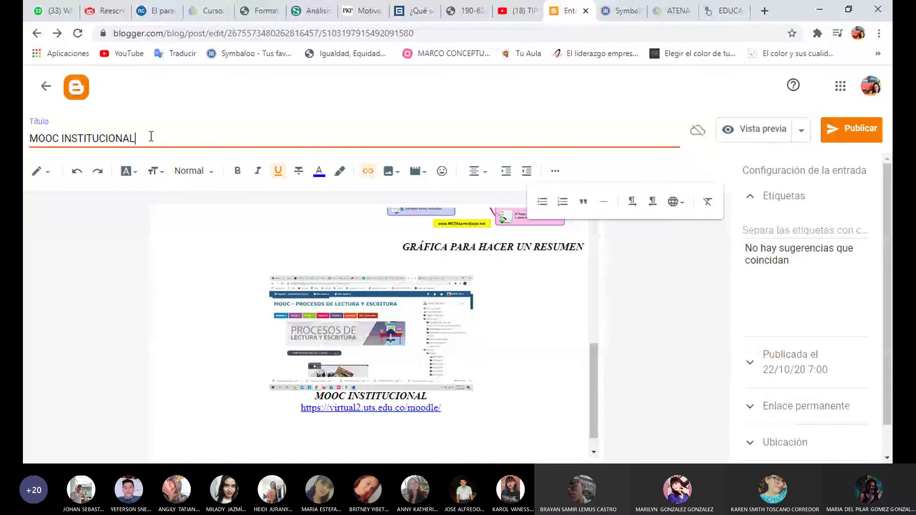
{"action": "left_click", "coordinate": [854, 133]}
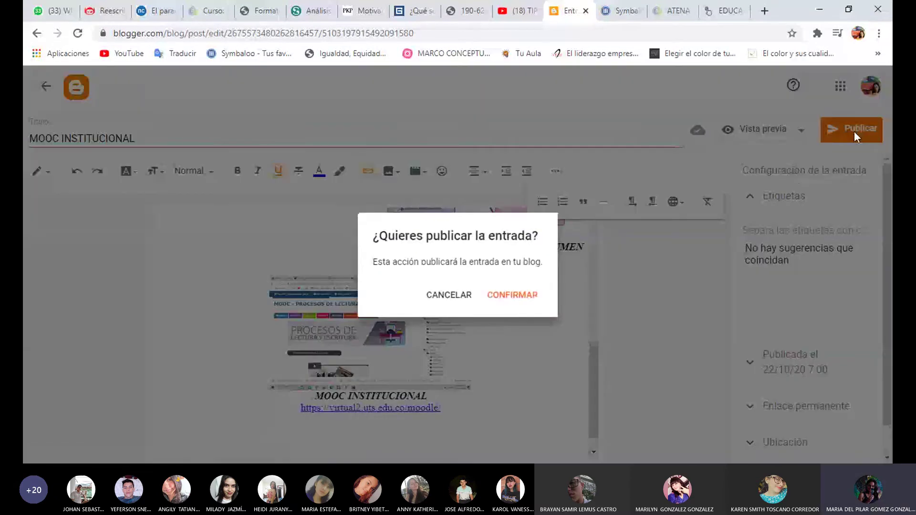
{"action": "left_click", "coordinate": [530, 297]}
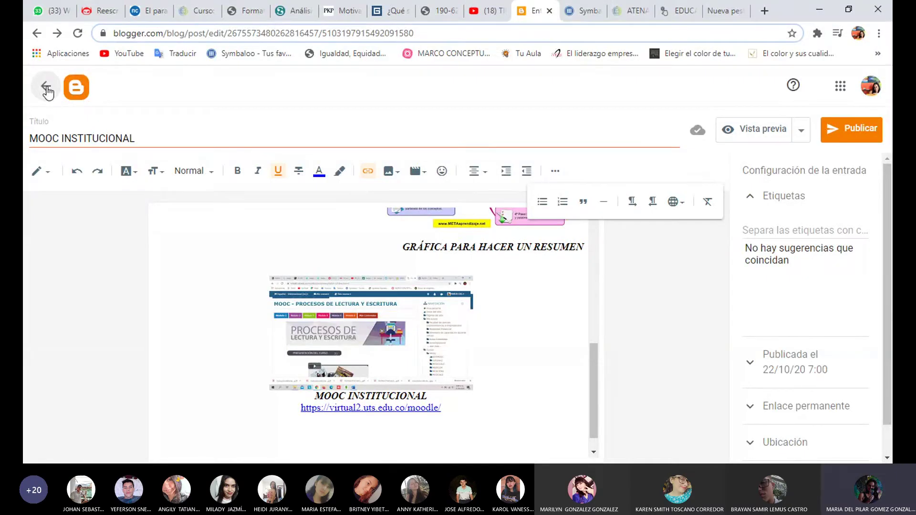
- Reload the post editor and return to the blog's list of posts
{"action": "left_click", "coordinate": [46, 88]}
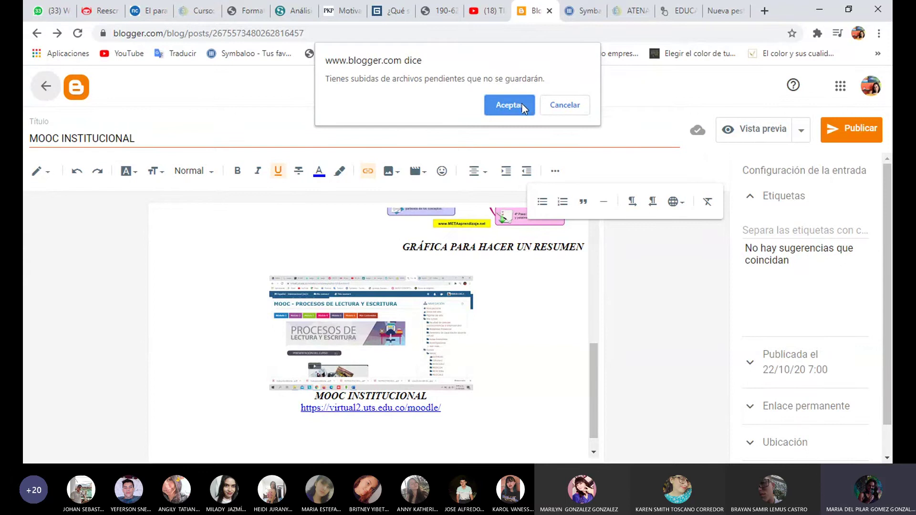
{"action": "left_click", "coordinate": [557, 109]}
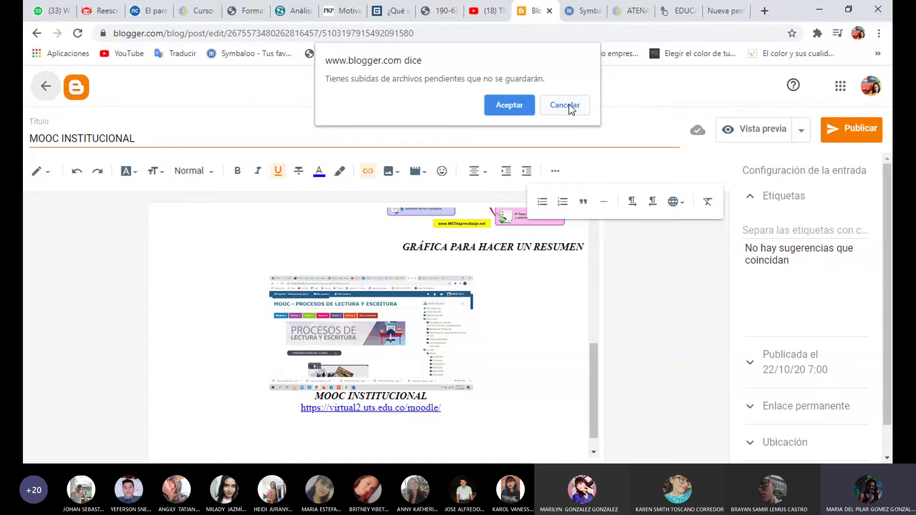
{"action": "left_click", "coordinate": [79, 34]}
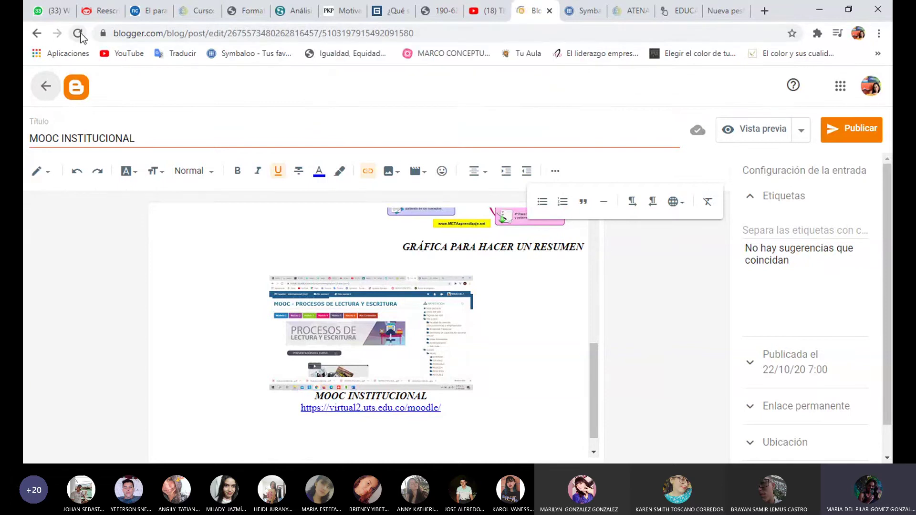
{"action": "left_click", "coordinate": [48, 86]}
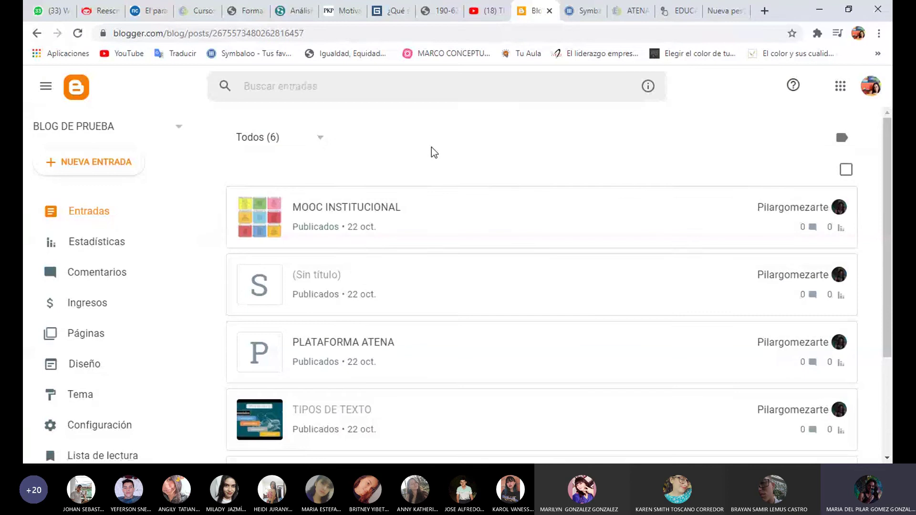
- Look through the post list, open the TIPOS DE TEXTO post to check it, and return to the list
{"action": "scroll", "coordinate": [423, 154], "scroll_direction": "down", "scroll_amount": 3}
{"action": "scroll", "coordinate": [421, 153], "scroll_direction": "up", "scroll_amount": 3}
{"action": "scroll", "coordinate": [420, 153], "scroll_direction": "down", "scroll_amount": 3}
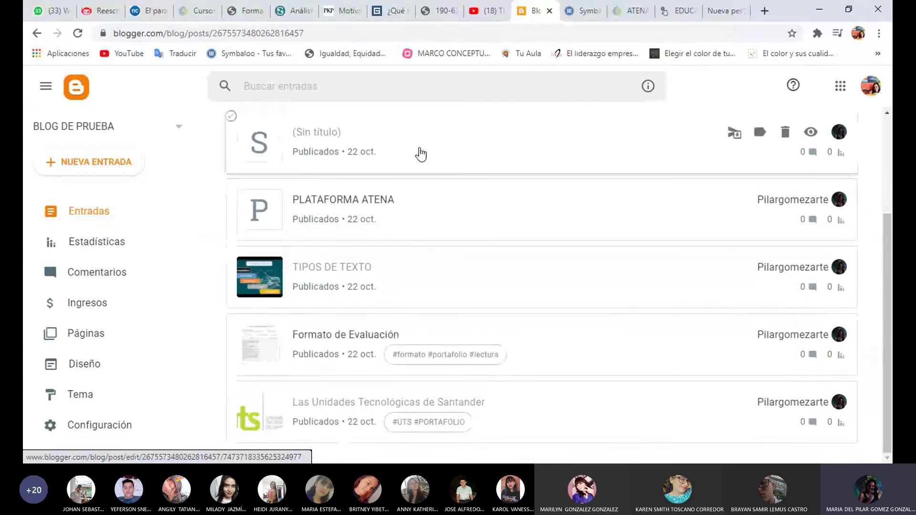
{"action": "left_click", "coordinate": [301, 269]}
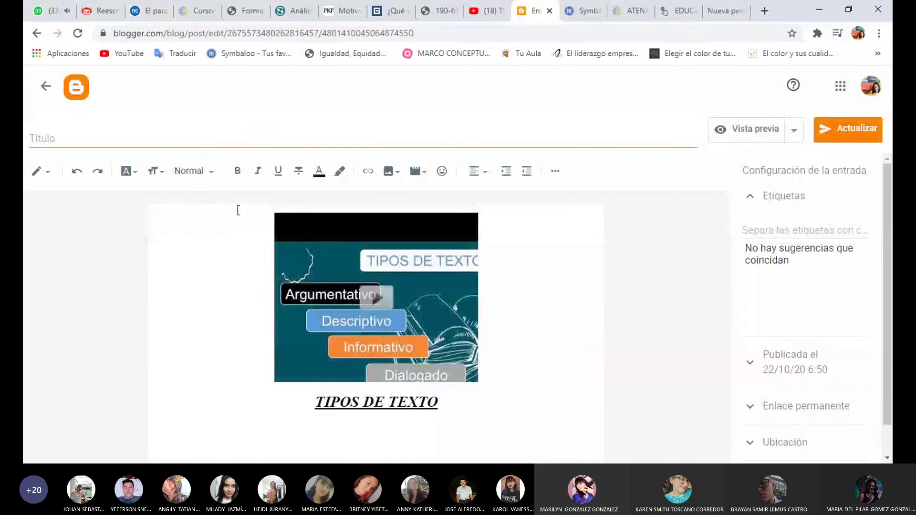
{"action": "left_click", "coordinate": [44, 87]}
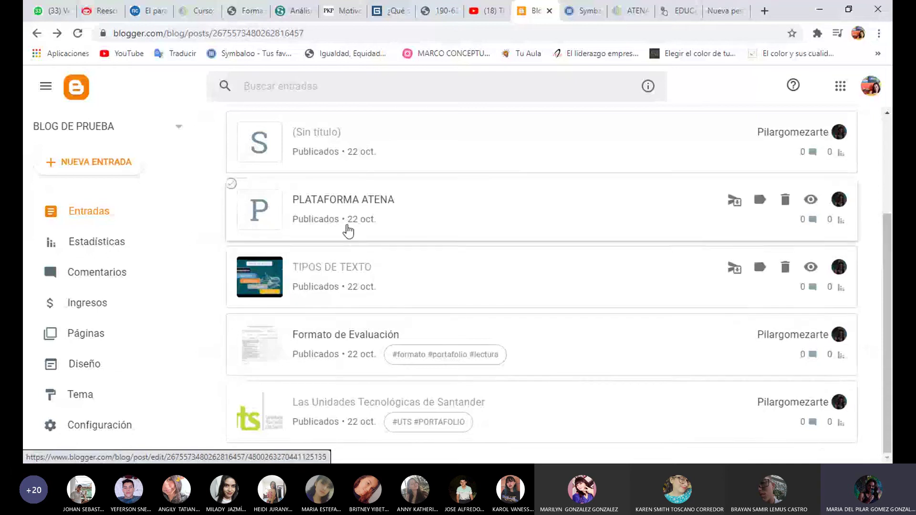
- Title the untitled video post "LECTURA INFERENCIAL", update it and return to the post list
{"action": "scroll", "coordinate": [347, 231], "scroll_direction": "up", "scroll_amount": 1}
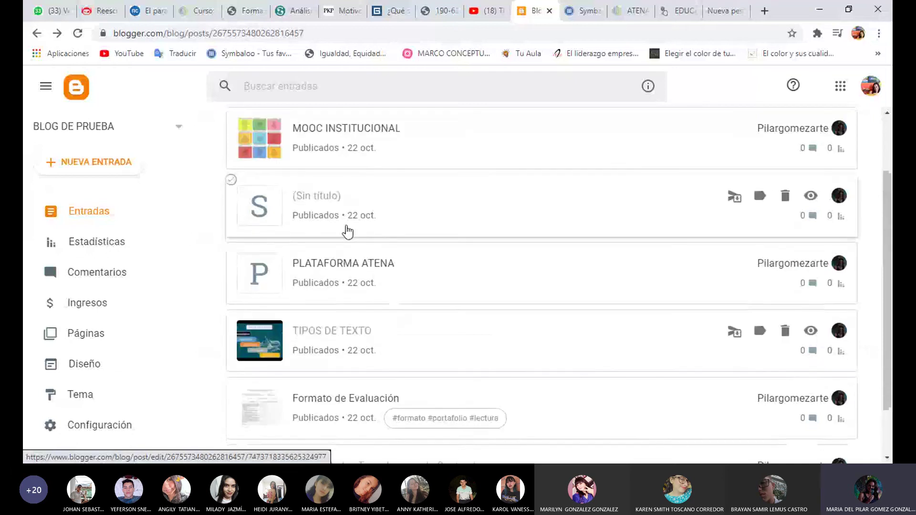
{"action": "left_click", "coordinate": [320, 203]}
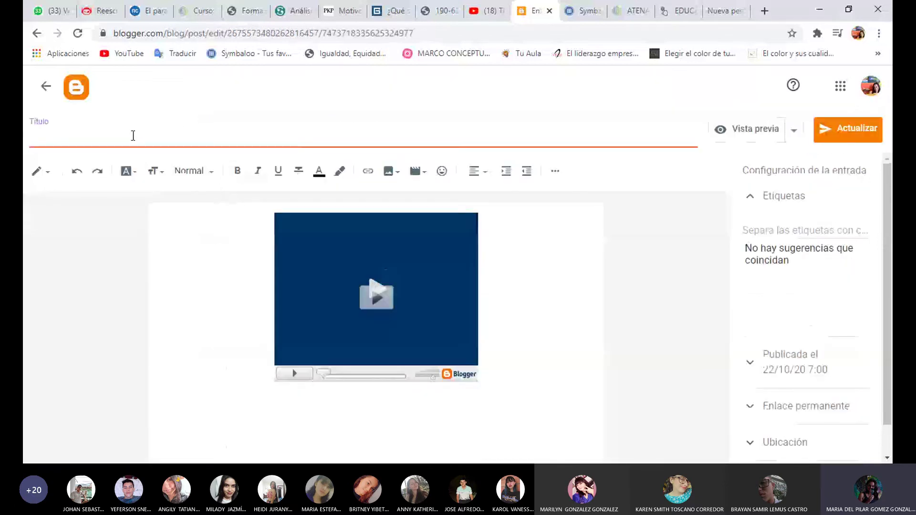
{"action": "type", "text": "LECTU"}
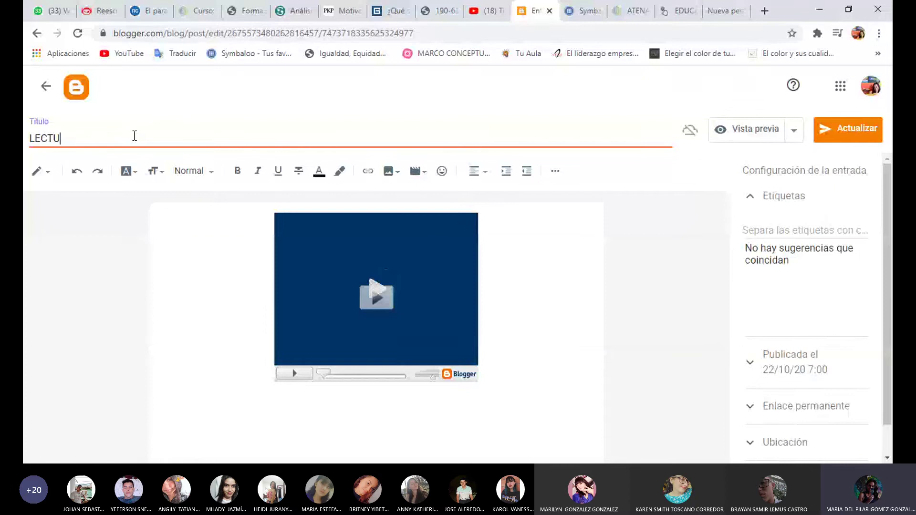
{"action": "type", "text": "RA INFERENCIAL"}
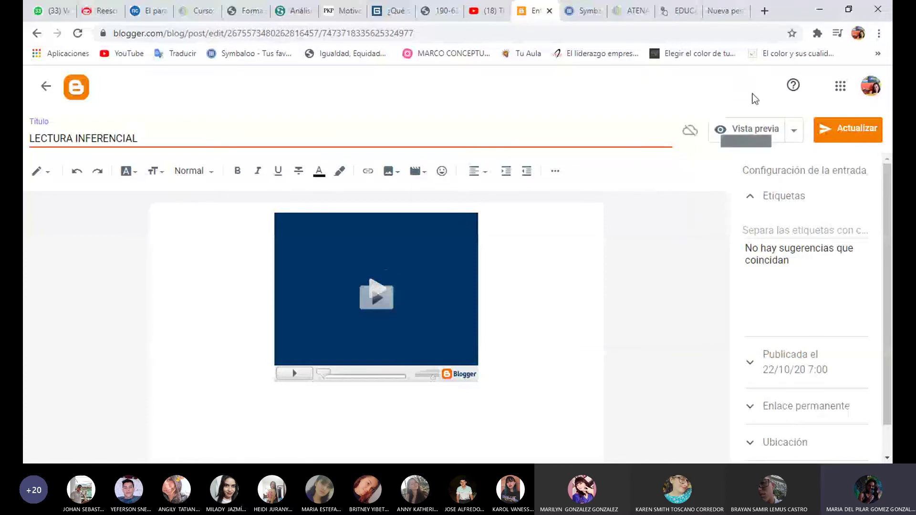
{"action": "left_click", "coordinate": [859, 130]}
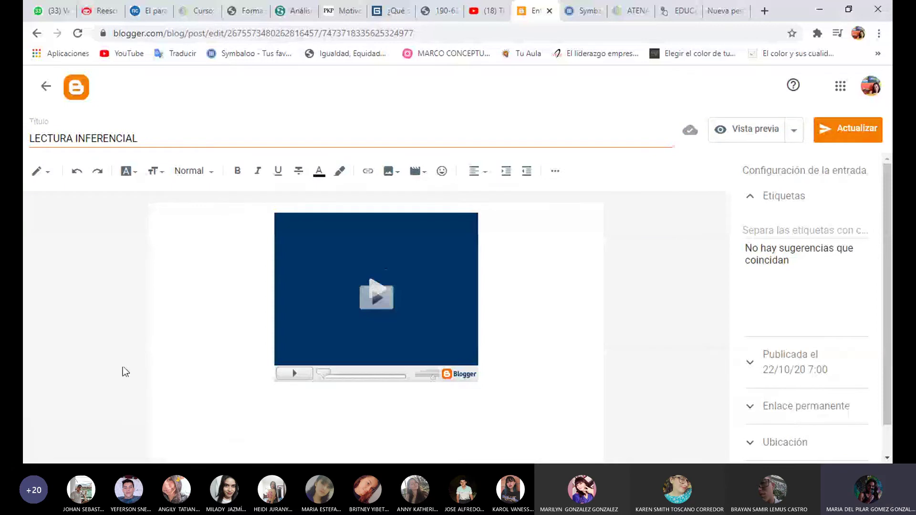
{"action": "left_click", "coordinate": [46, 85]}
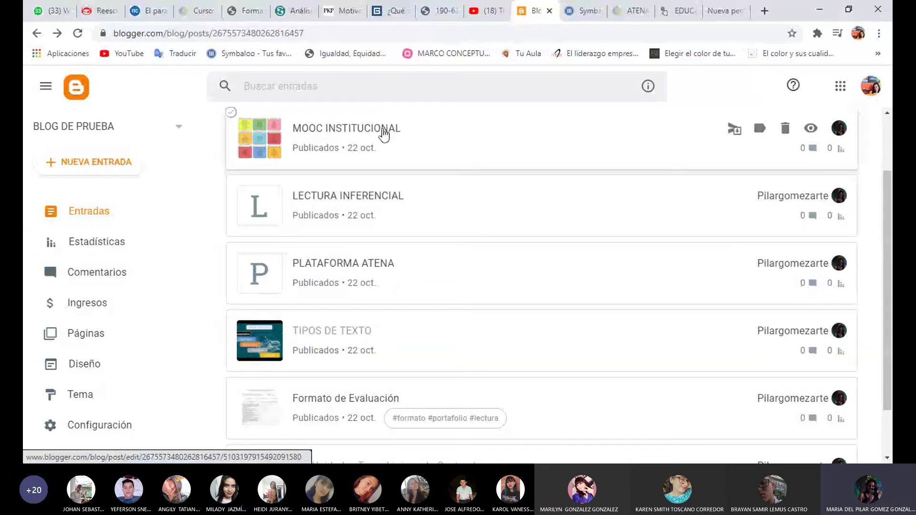
- Review the list of published posts and open the public view of the blog
{"action": "scroll", "coordinate": [372, 375], "scroll_direction": "down", "scroll_amount": 2}
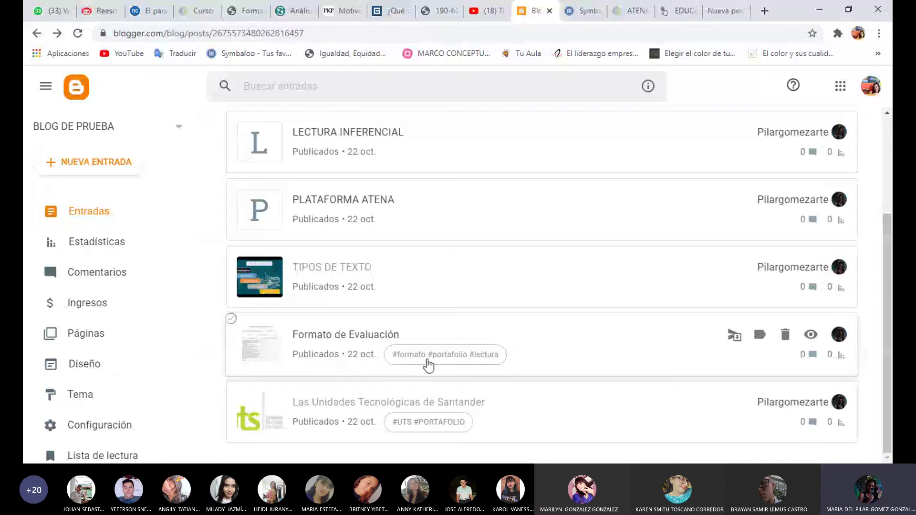
{"action": "scroll", "coordinate": [428, 366], "scroll_direction": "up", "scroll_amount": 4}
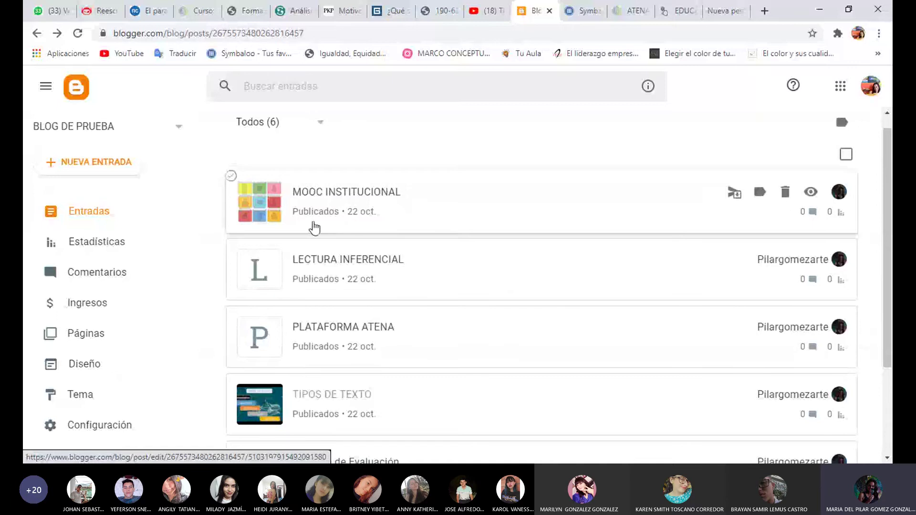
{"action": "scroll", "coordinate": [95, 407], "scroll_direction": "down", "scroll_amount": 3}
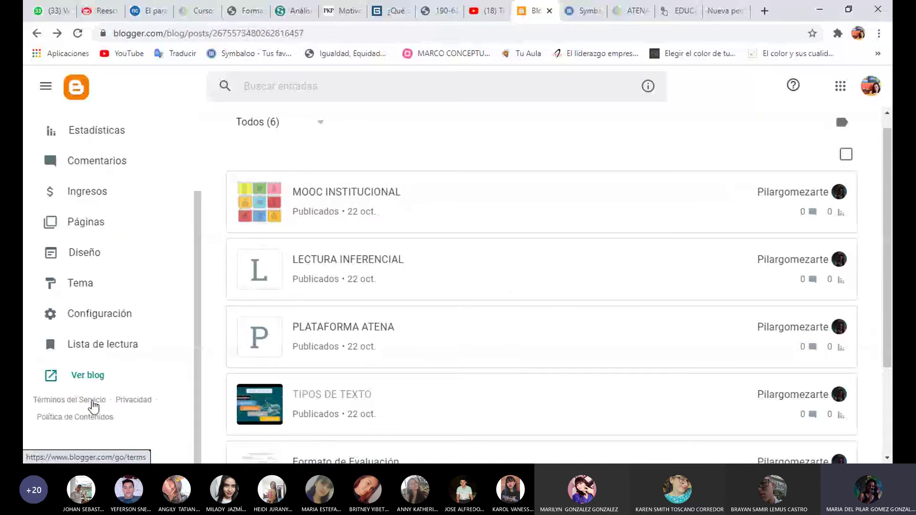
{"action": "left_click", "coordinate": [87, 376]}
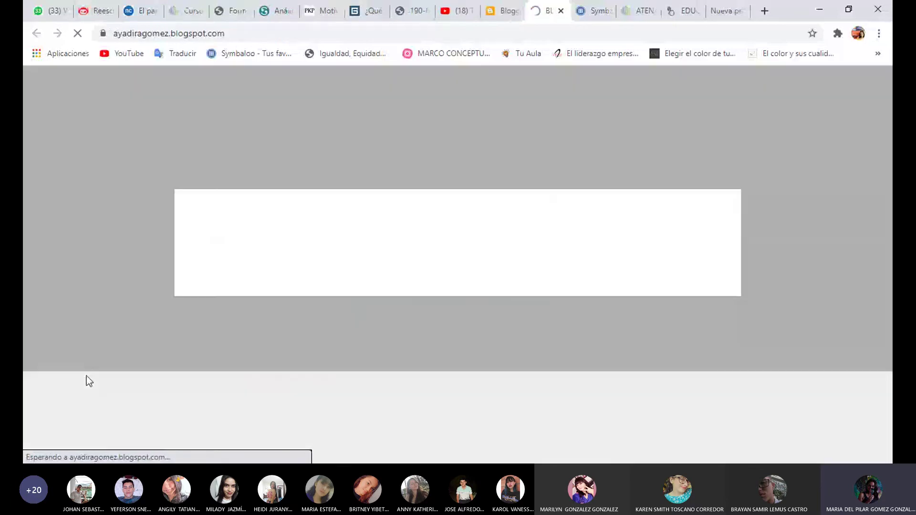
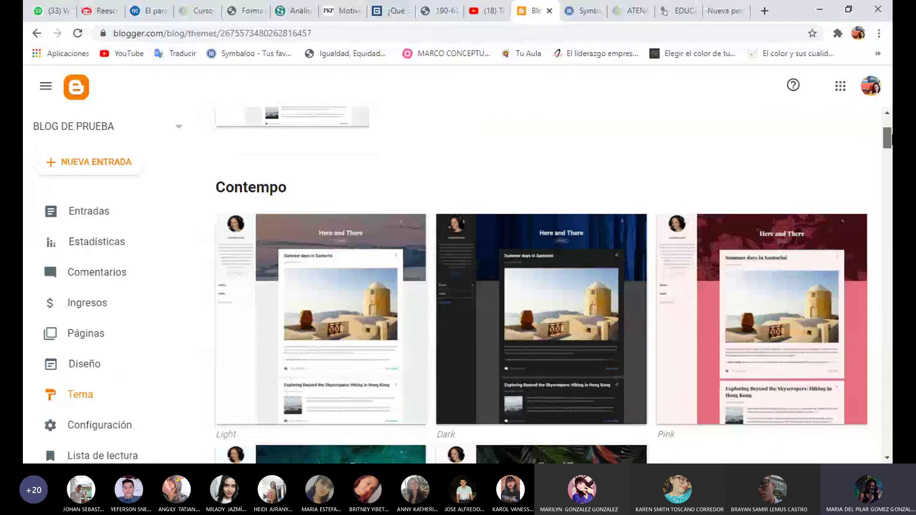
- Browse the theme gallery from the Contempo designs through Soho, Notable, Essential, Simple and Dynamic Views to the Awesome Inc. designs
{"action": "scroll", "coordinate": [542, 287], "scroll_direction": "down", "scroll_amount": 2}
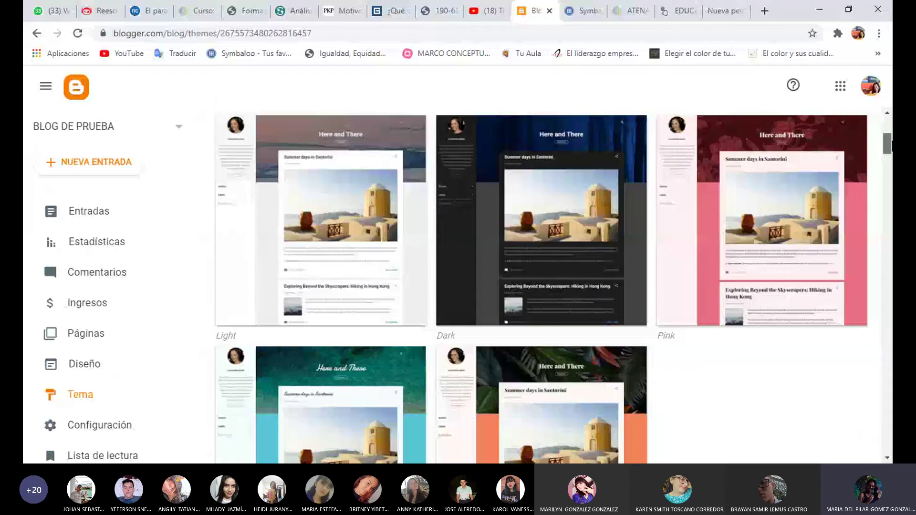
{"action": "scroll", "coordinate": [542, 287], "scroll_direction": "down", "scroll_amount": 4}
{"action": "scroll", "coordinate": [554, 285], "scroll_direction": "down", "scroll_amount": 6}
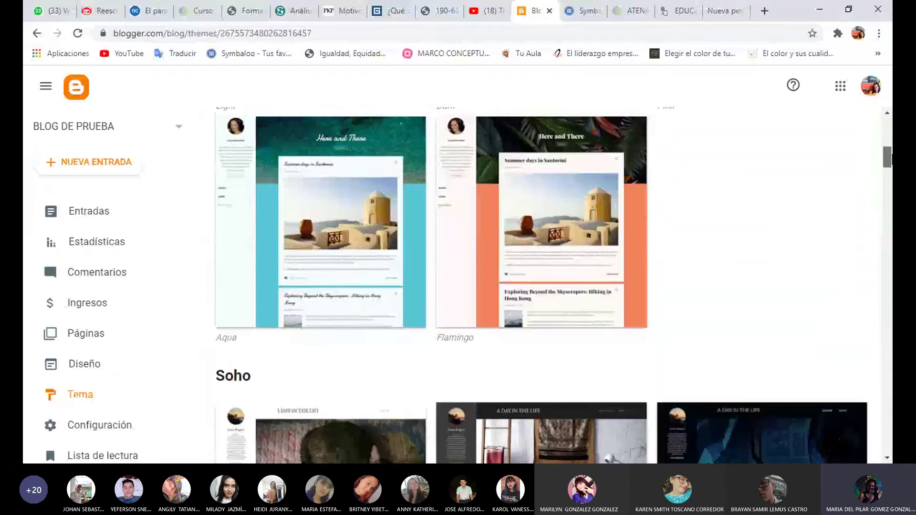
{"action": "scroll", "coordinate": [554, 286], "scroll_direction": "down", "scroll_amount": 1}
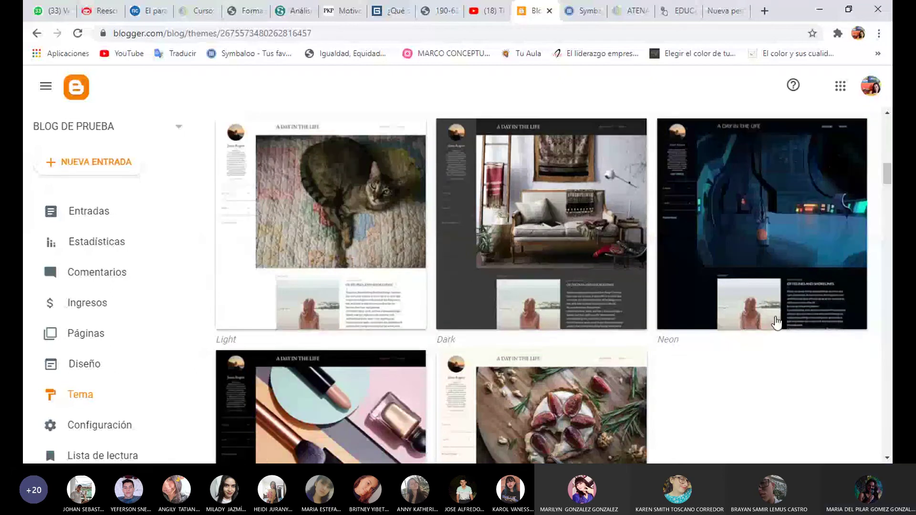
{"action": "scroll", "coordinate": [775, 297], "scroll_direction": "down", "scroll_amount": 7}
{"action": "scroll", "coordinate": [774, 297], "scroll_direction": "down", "scroll_amount": 4}
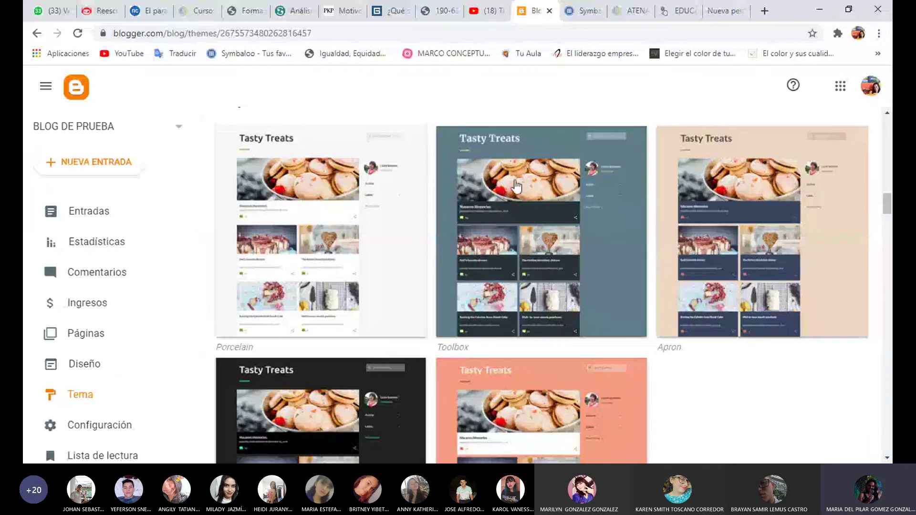
{"action": "scroll", "coordinate": [698, 273], "scroll_direction": "down", "scroll_amount": 8}
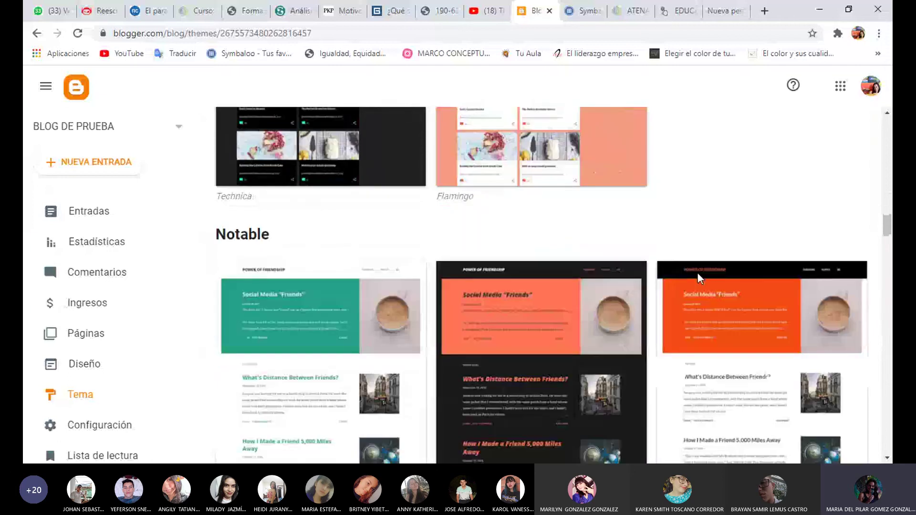
{"action": "scroll", "coordinate": [698, 273], "scroll_direction": "down", "scroll_amount": 5}
{"action": "scroll", "coordinate": [697, 273], "scroll_direction": "down", "scroll_amount": 5}
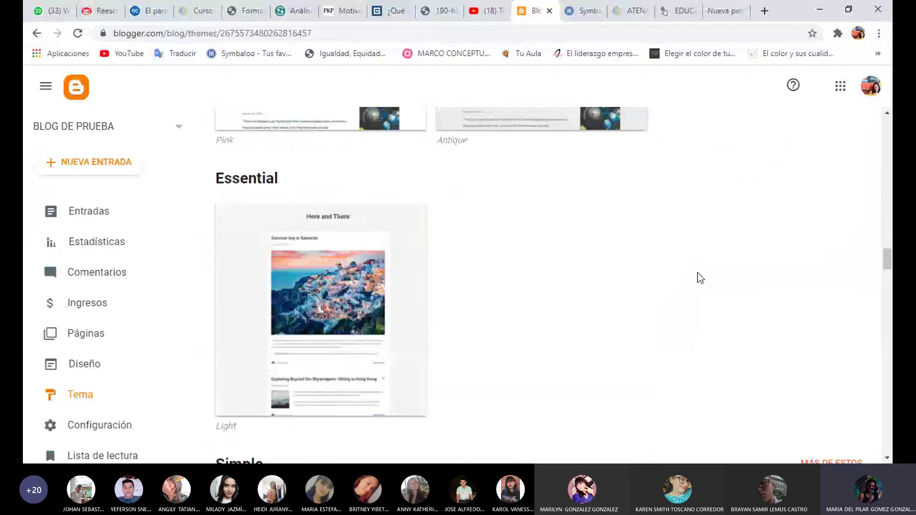
{"action": "scroll", "coordinate": [698, 273], "scroll_direction": "down", "scroll_amount": 5}
{"action": "scroll", "coordinate": [698, 273], "scroll_direction": "down", "scroll_amount": 3}
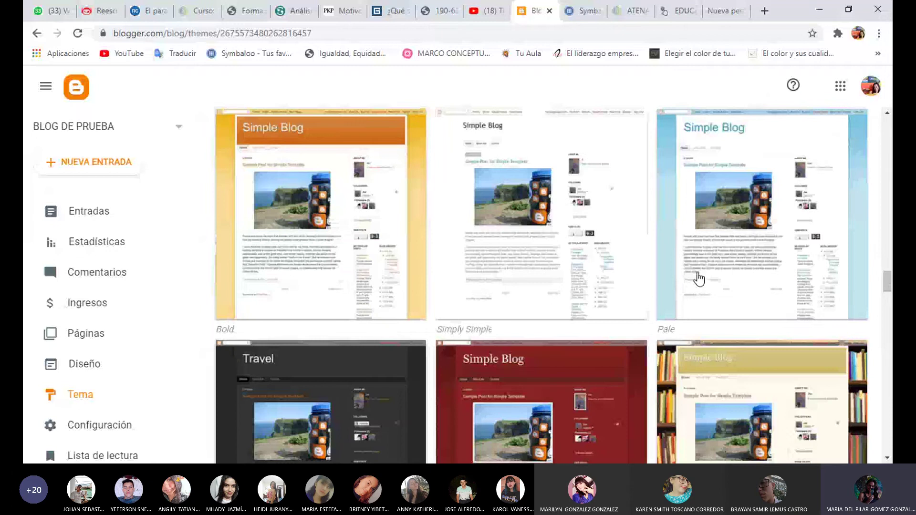
{"action": "scroll", "coordinate": [678, 250], "scroll_direction": "down", "scroll_amount": 4}
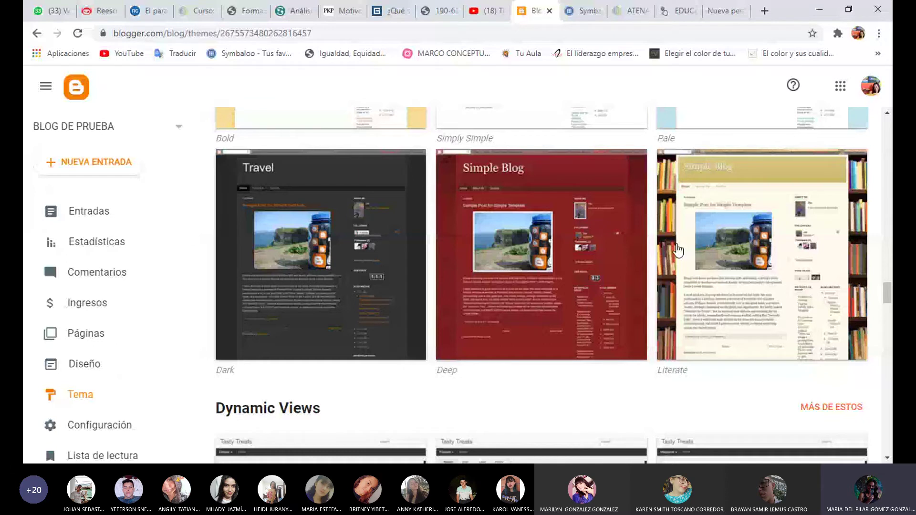
{"action": "scroll", "coordinate": [675, 250], "scroll_direction": "down", "scroll_amount": 20}
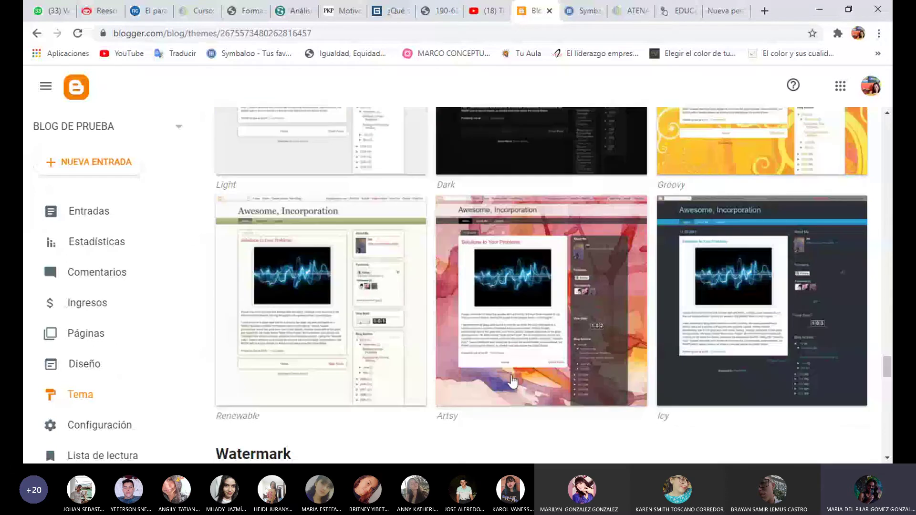
- Select the Awesome Inc. Artsy theme and open a preview of the blog with it
{"action": "left_click", "coordinate": [520, 277]}
{"action": "scroll", "coordinate": [515, 271], "scroll_direction": "down", "scroll_amount": 5}
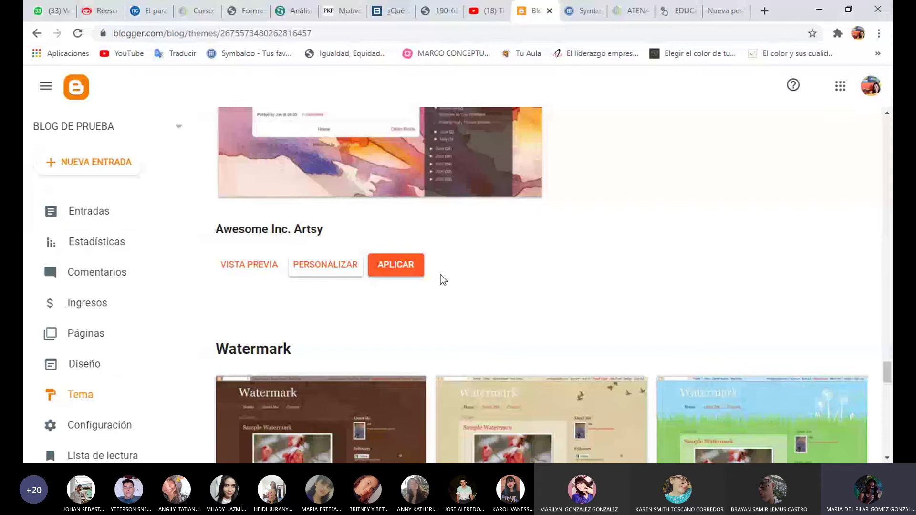
{"action": "left_click", "coordinate": [246, 265]}
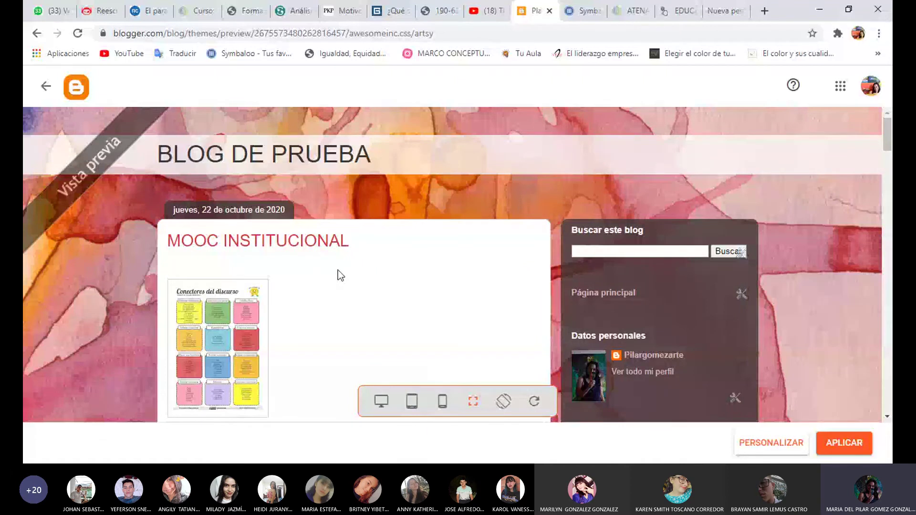
- Examine how the sidebar and all the posts, from MOOC INSTITUCIONAL to Formato de Evaluación and beyond, look in the Artsy preview
{"action": "scroll", "coordinate": [598, 271], "scroll_direction": "down", "scroll_amount": 3}
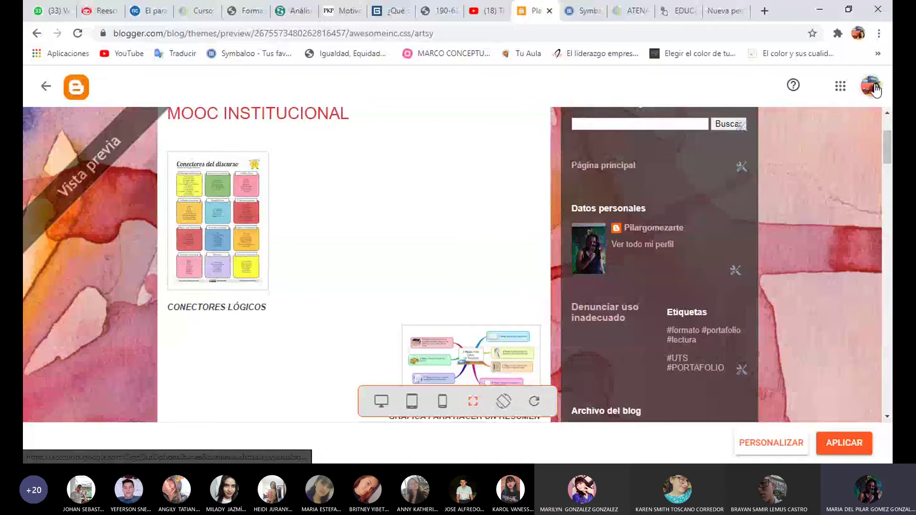
{"action": "scroll", "coordinate": [609, 245], "scroll_direction": "down", "scroll_amount": 3}
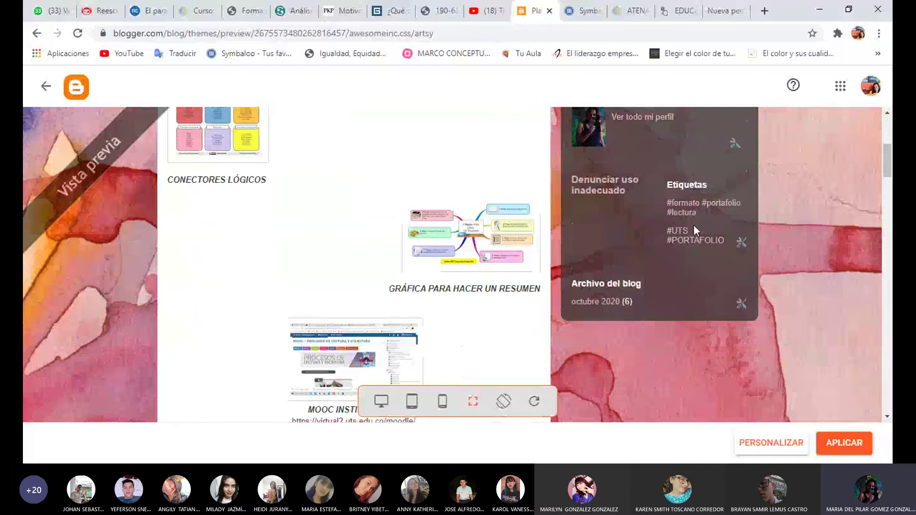
{"action": "scroll", "coordinate": [336, 238], "scroll_direction": "up", "scroll_amount": 1}
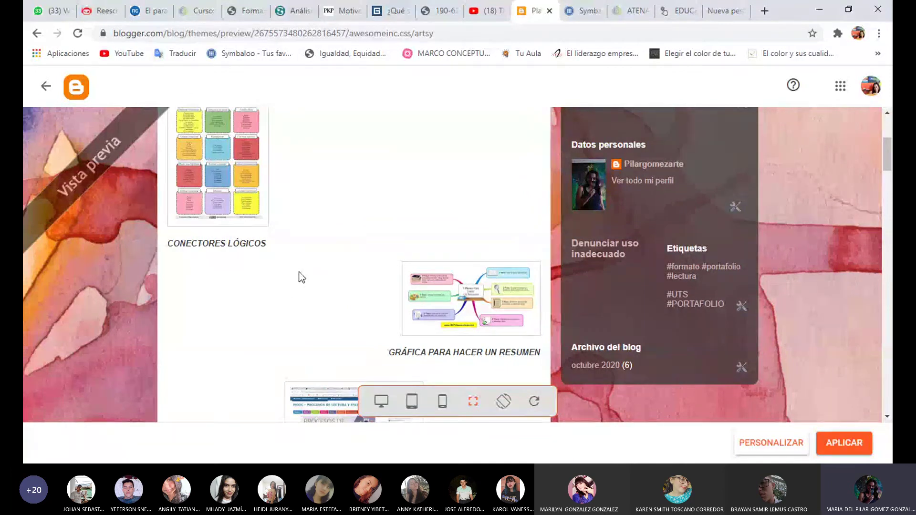
{"action": "scroll", "coordinate": [299, 273], "scroll_direction": "down", "scroll_amount": 6}
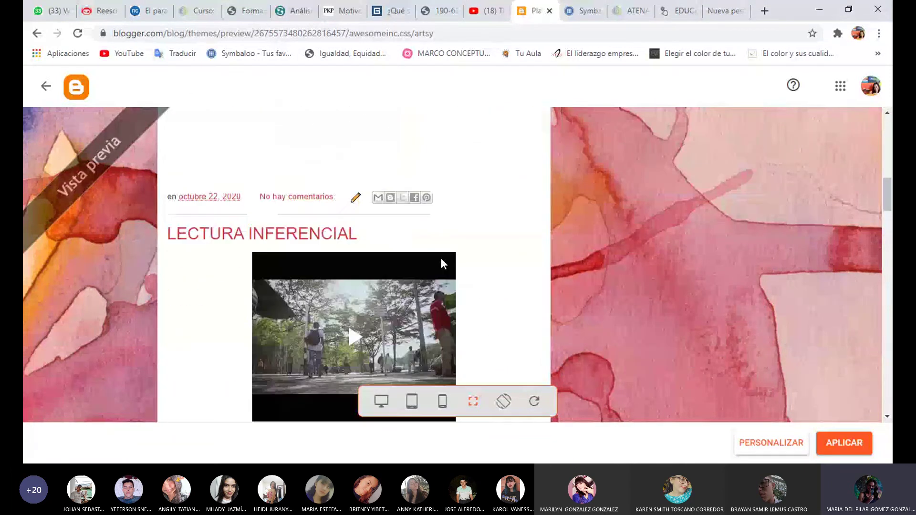
{"action": "scroll", "coordinate": [440, 258], "scroll_direction": "down", "scroll_amount": 1}
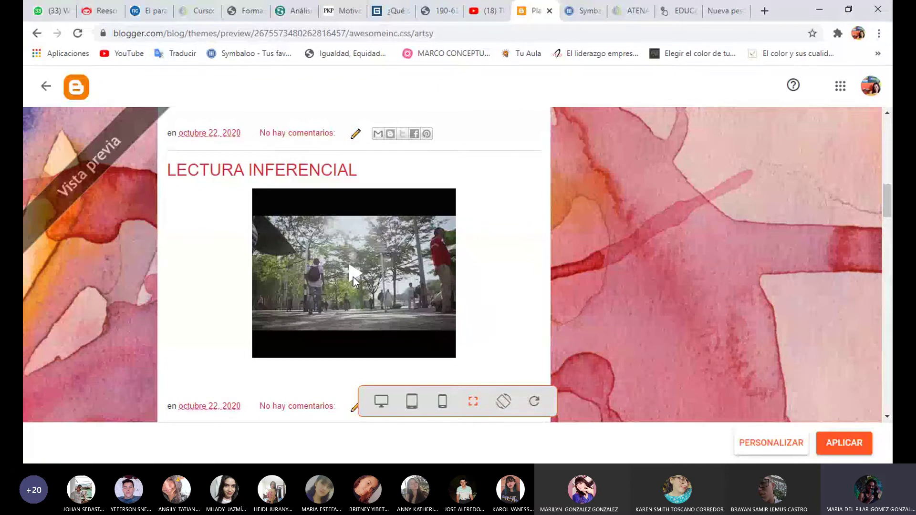
{"action": "scroll", "coordinate": [508, 280], "scroll_direction": "down", "scroll_amount": 3}
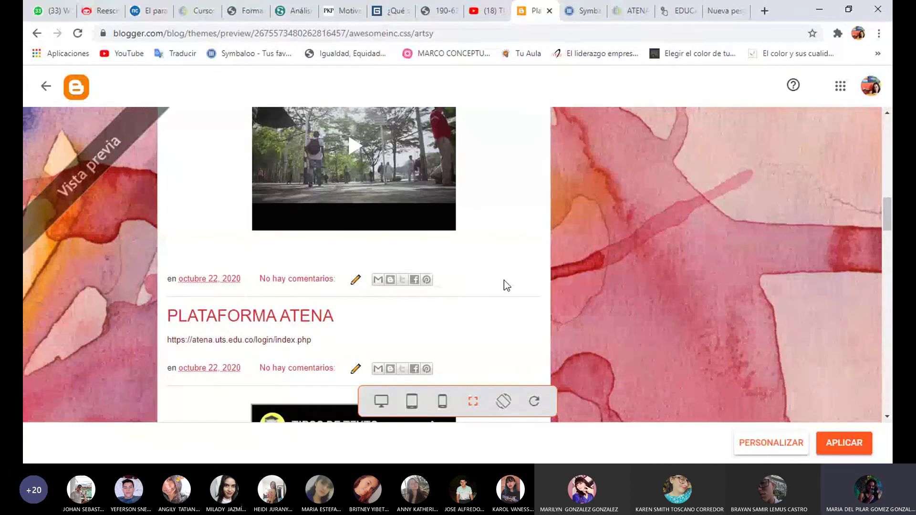
{"action": "scroll", "coordinate": [504, 281], "scroll_direction": "down", "scroll_amount": 3}
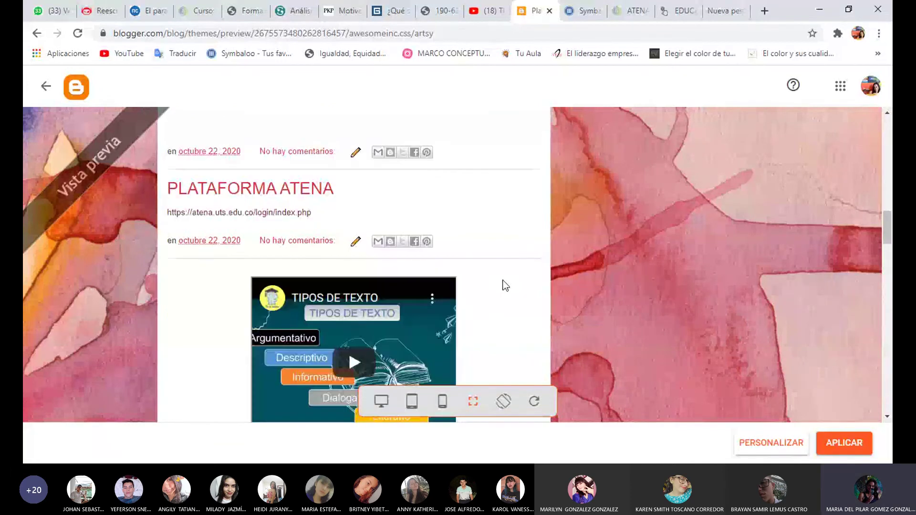
{"action": "scroll", "coordinate": [506, 286], "scroll_direction": "down", "scroll_amount": 3}
{"action": "scroll", "coordinate": [443, 250], "scroll_direction": "down", "scroll_amount": 3}
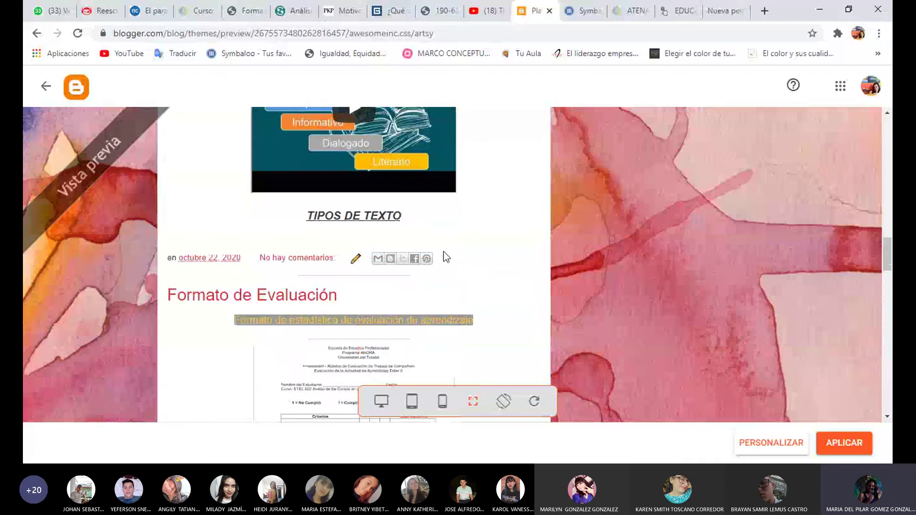
{"action": "scroll", "coordinate": [446, 257], "scroll_direction": "down", "scroll_amount": 4}
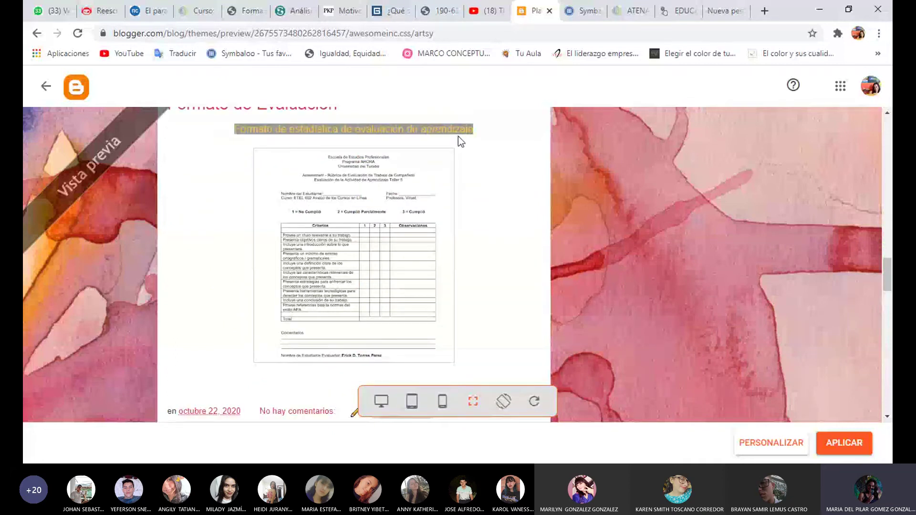
{"action": "scroll", "coordinate": [485, 292], "scroll_direction": "down", "scroll_amount": 1}
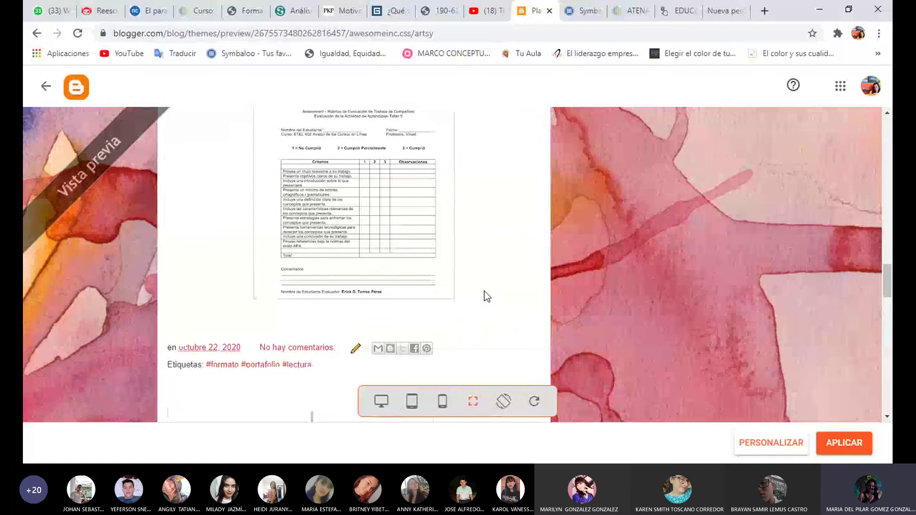
{"action": "scroll", "coordinate": [485, 297], "scroll_direction": "down", "scroll_amount": 5}
{"action": "scroll", "coordinate": [540, 299], "scroll_direction": "down", "scroll_amount": 1}
{"action": "scroll", "coordinate": [599, 305], "scroll_direction": "down", "scroll_amount": 9}
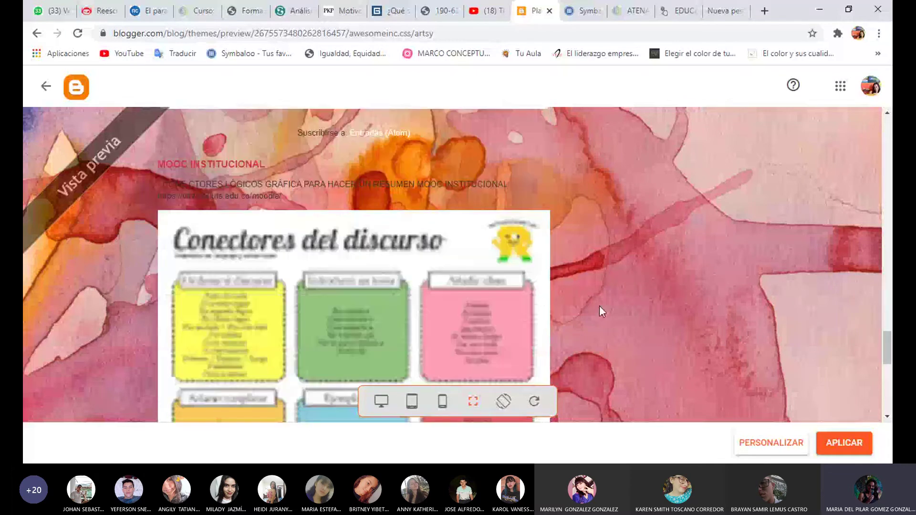
- Review the upper posts of the Artsy preview once more and return to the theme gallery without applying it
{"action": "scroll", "coordinate": [612, 309], "scroll_direction": "up", "scroll_amount": 8}
{"action": "scroll", "coordinate": [612, 308], "scroll_direction": "up", "scroll_amount": 15}
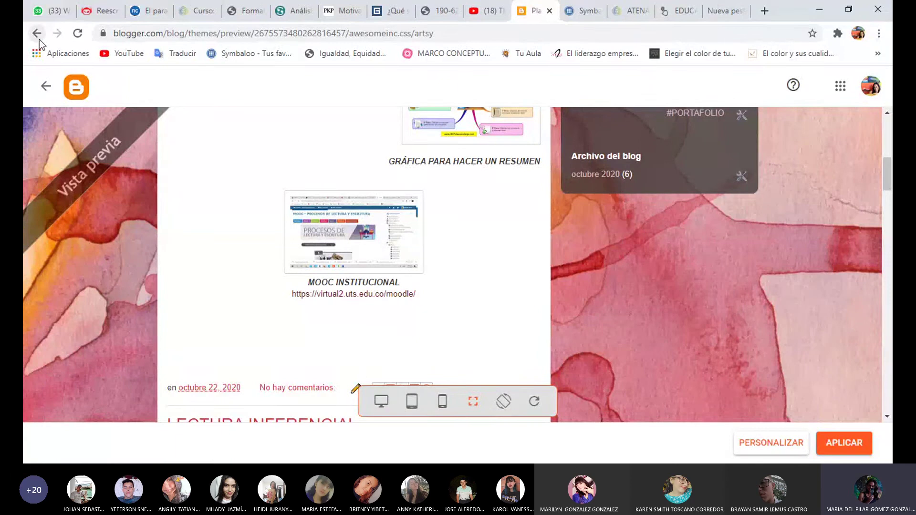
{"action": "scroll", "coordinate": [373, 310], "scroll_direction": "up", "scroll_amount": 8}
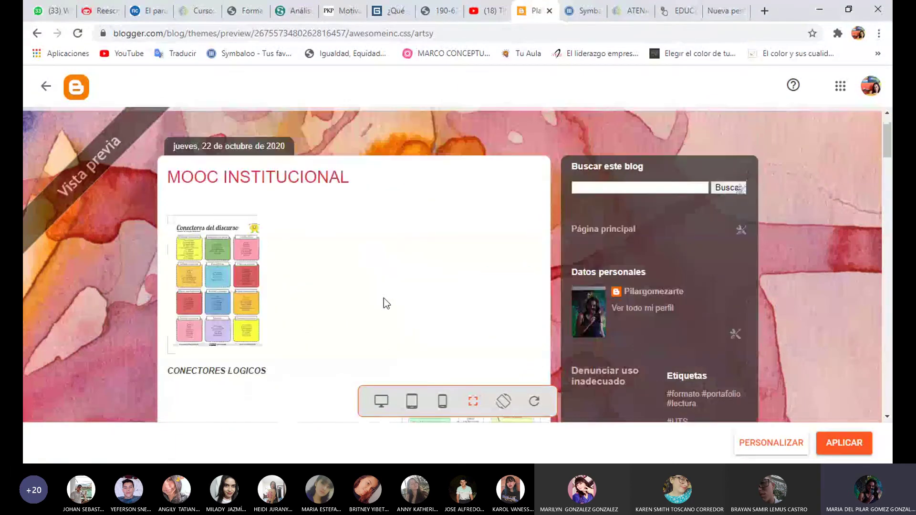
{"action": "scroll", "coordinate": [384, 298], "scroll_direction": "down", "scroll_amount": 10}
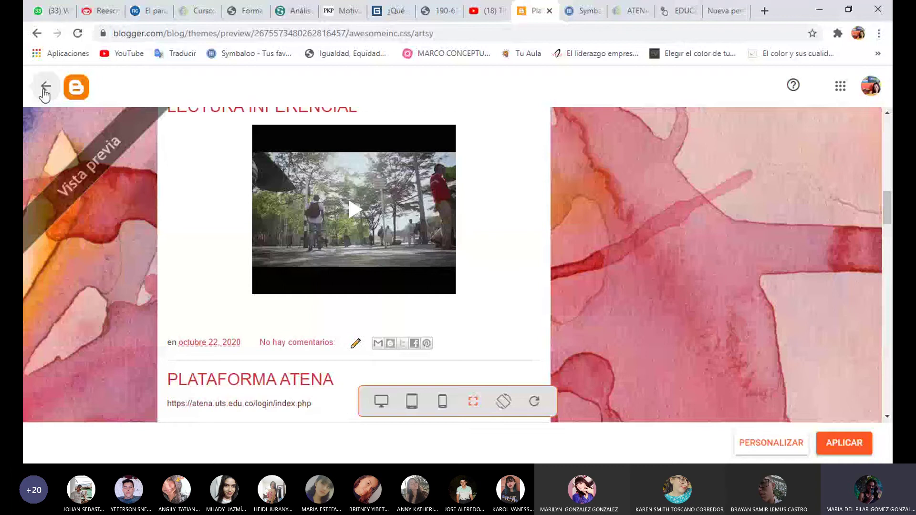
{"action": "left_click", "coordinate": [45, 86]}
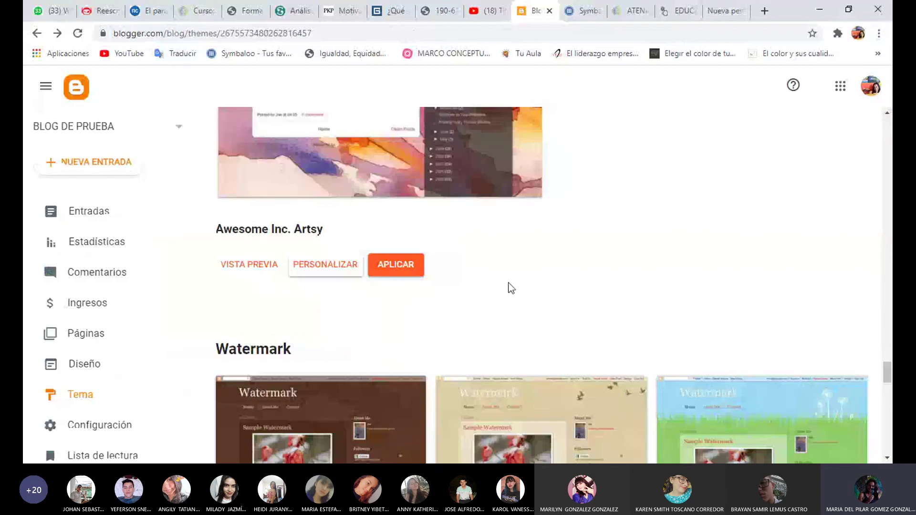
- Select the Watermark Navigator theme and open a preview of the blog with it
{"action": "scroll", "coordinate": [573, 262], "scroll_direction": "down", "scroll_amount": 4}
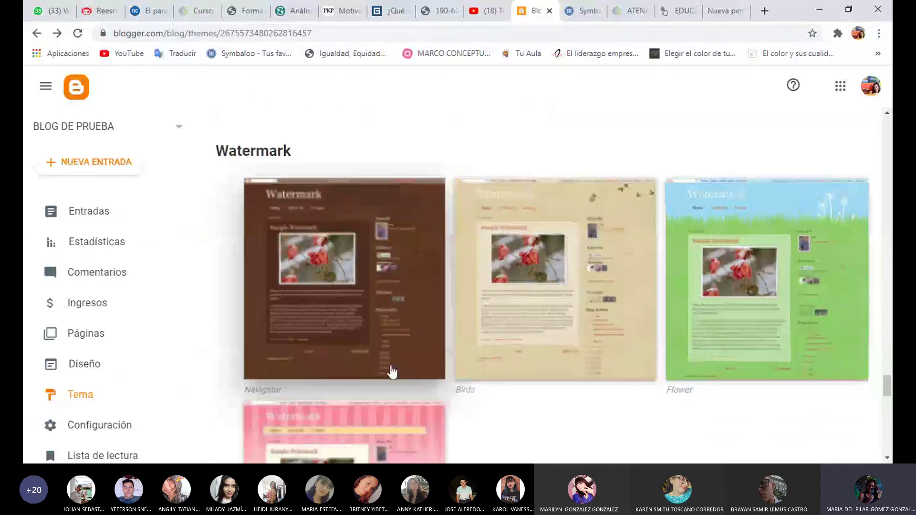
{"action": "left_click", "coordinate": [391, 372]}
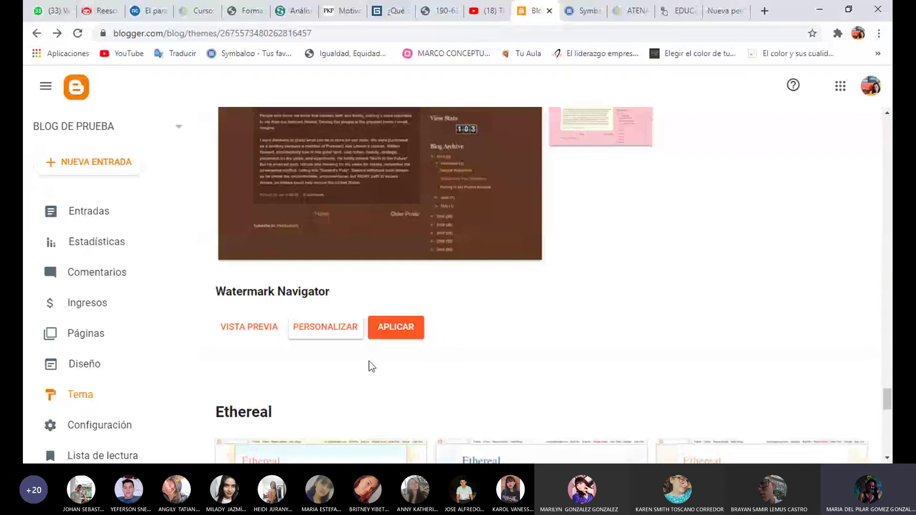
{"action": "left_click", "coordinate": [240, 334]}
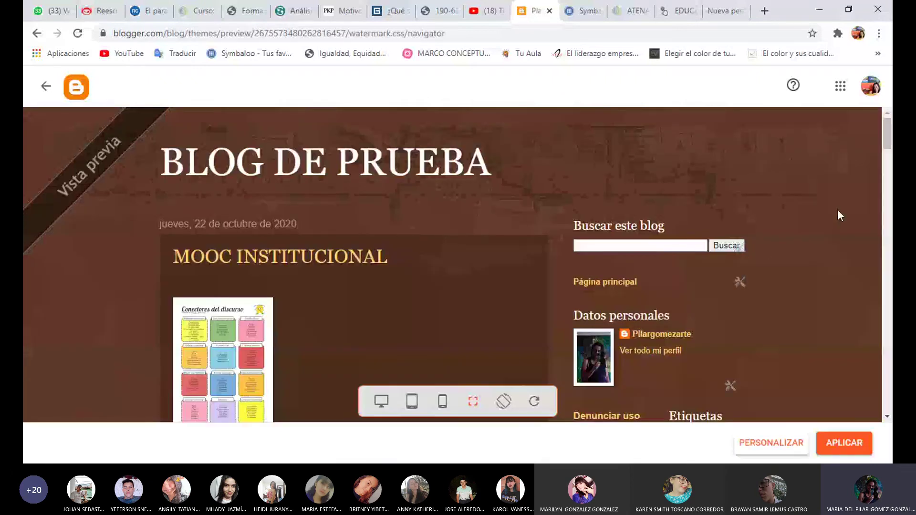
- Examine how the sidebar and the posts down to the evaluation format look in the Watermark Navigator preview
{"action": "scroll", "coordinate": [838, 216], "scroll_direction": "down", "scroll_amount": 3}
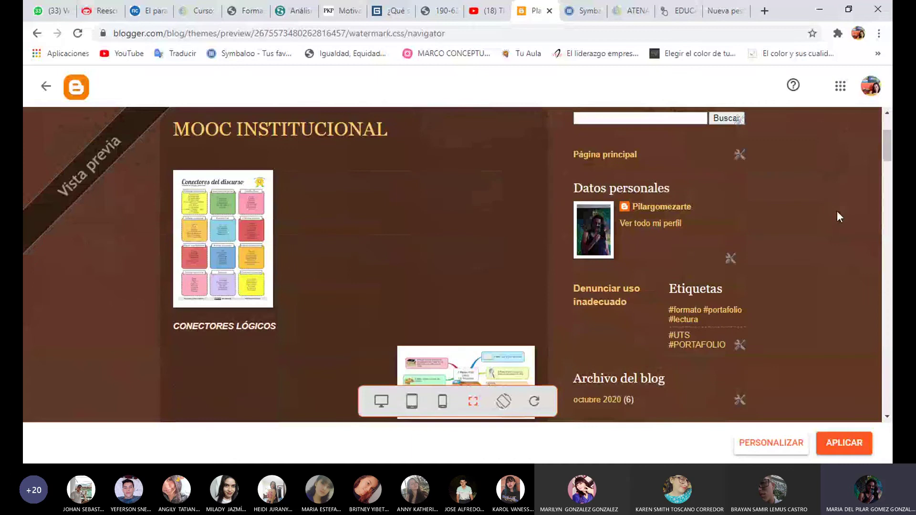
{"action": "scroll", "coordinate": [838, 216], "scroll_direction": "down", "scroll_amount": 4}
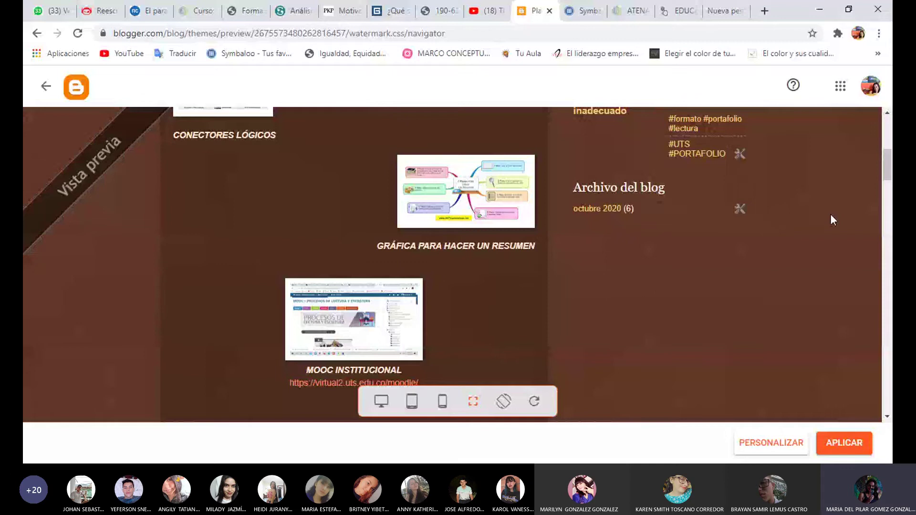
{"action": "scroll", "coordinate": [830, 214], "scroll_direction": "down", "scroll_amount": 6}
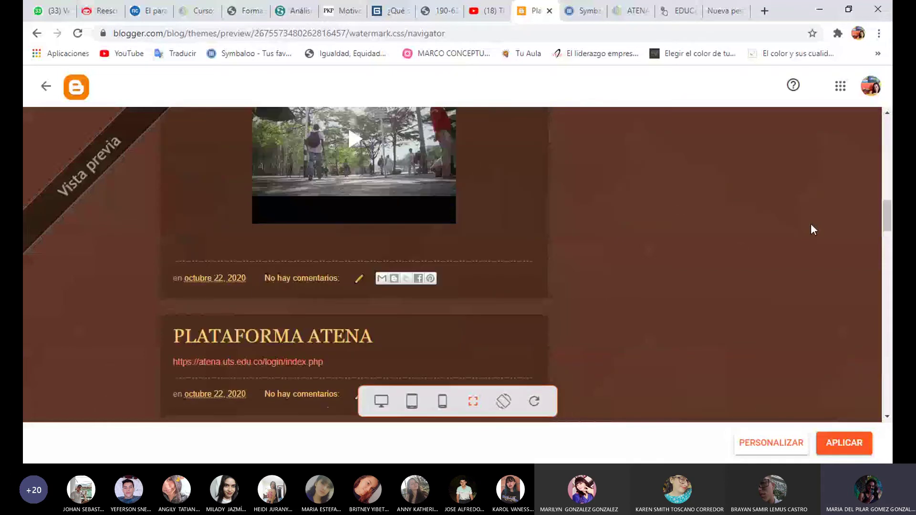
{"action": "scroll", "coordinate": [813, 229], "scroll_direction": "down", "scroll_amount": 3}
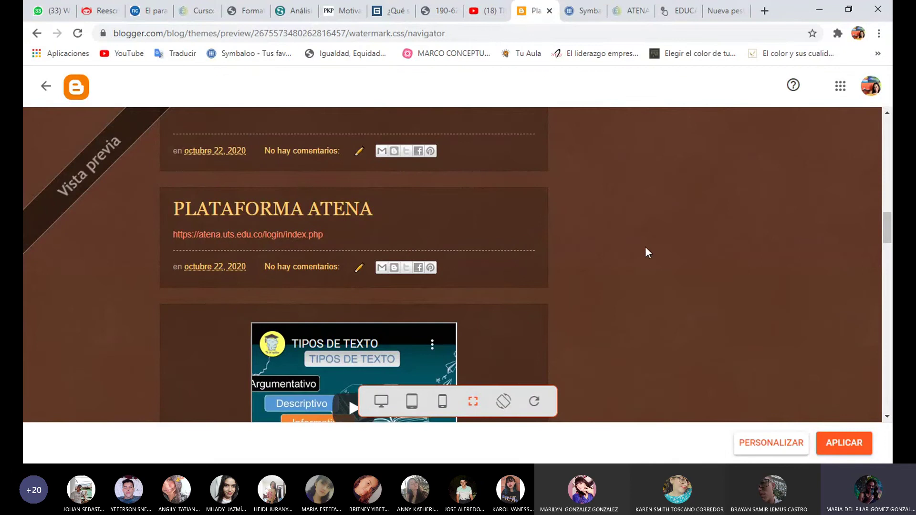
{"action": "scroll", "coordinate": [650, 249], "scroll_direction": "down", "scroll_amount": 9}
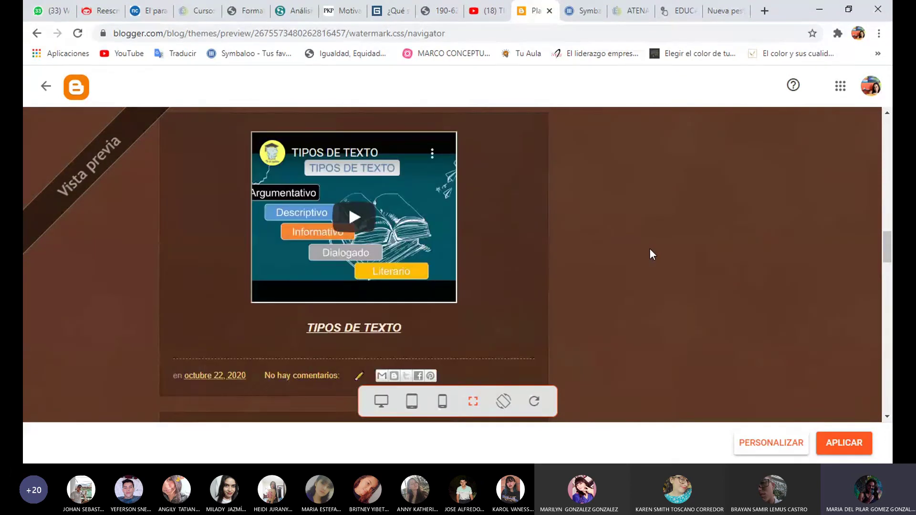
{"action": "scroll", "coordinate": [652, 254], "scroll_direction": "down", "scroll_amount": 3}
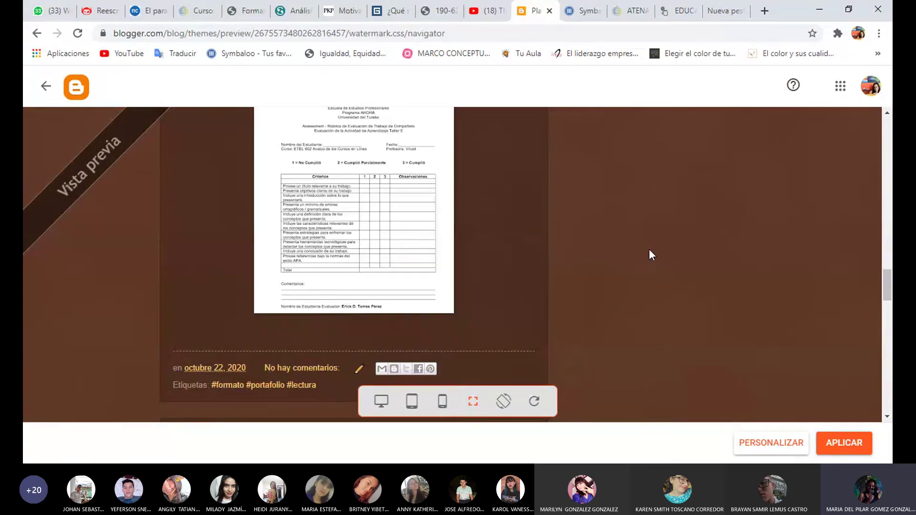
- Leave the Watermark Navigator preview and open that theme for customization
{"action": "scroll", "coordinate": [649, 249], "scroll_direction": "up", "scroll_amount": 20}
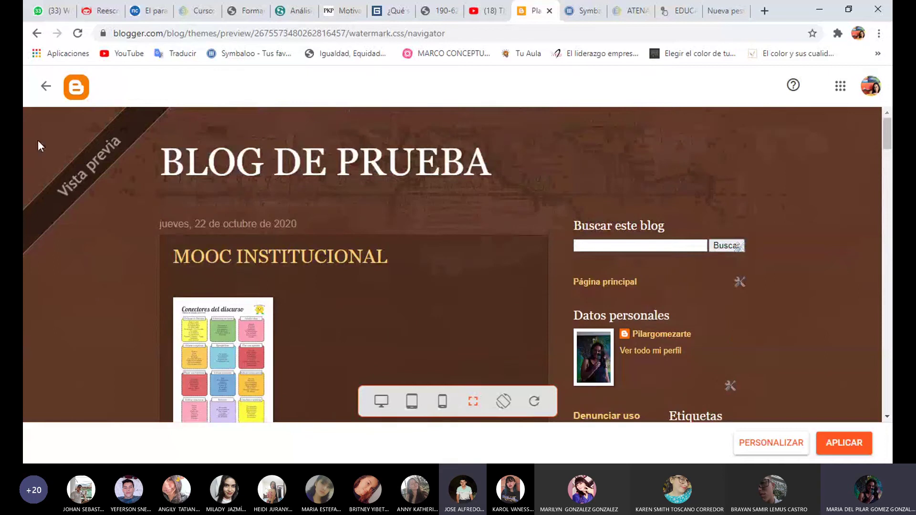
{"action": "left_click", "coordinate": [46, 86]}
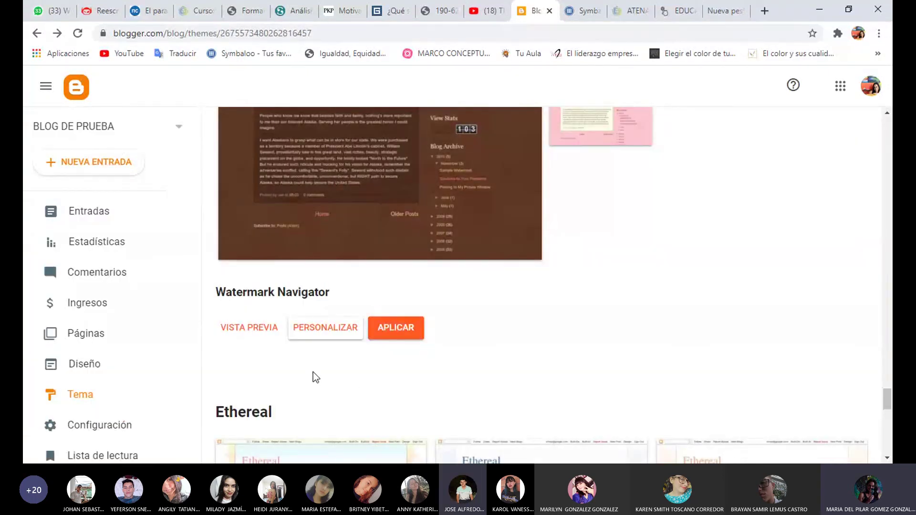
{"action": "left_click", "coordinate": [326, 333]}
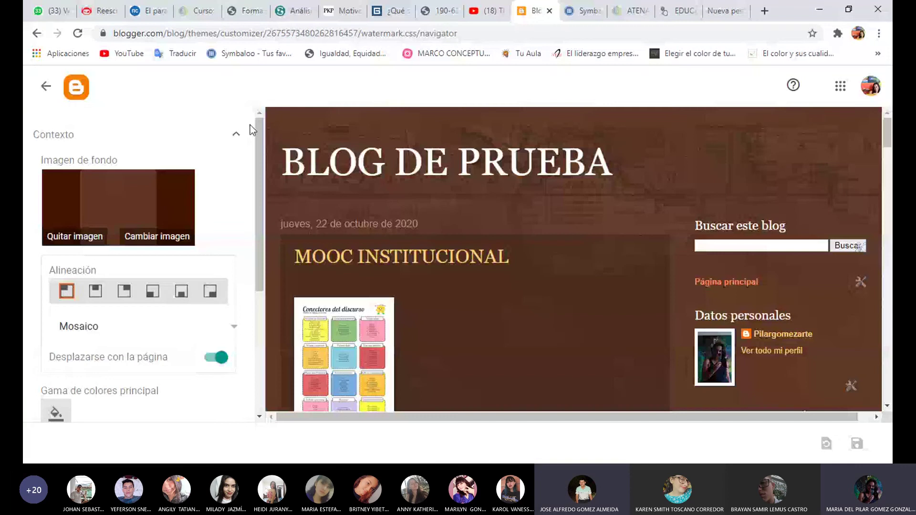
- Try the other background image alignments in turn and set the alignment back to top left
{"action": "scroll", "coordinate": [196, 143], "scroll_direction": "down", "scroll_amount": 1}
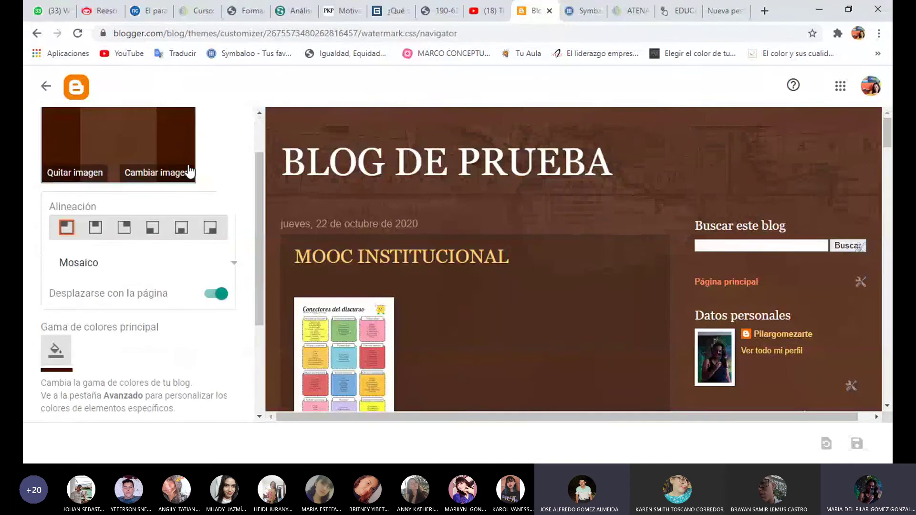
{"action": "left_click", "coordinate": [95, 228]}
{"action": "scroll", "coordinate": [111, 187], "scroll_direction": "up", "scroll_amount": 1}
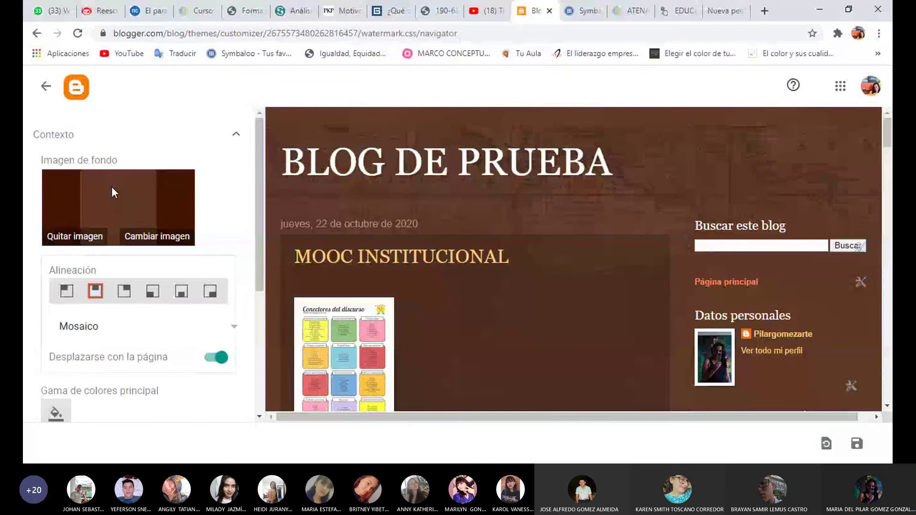
{"action": "left_click", "coordinate": [124, 291]}
{"action": "left_click", "coordinate": [151, 289]}
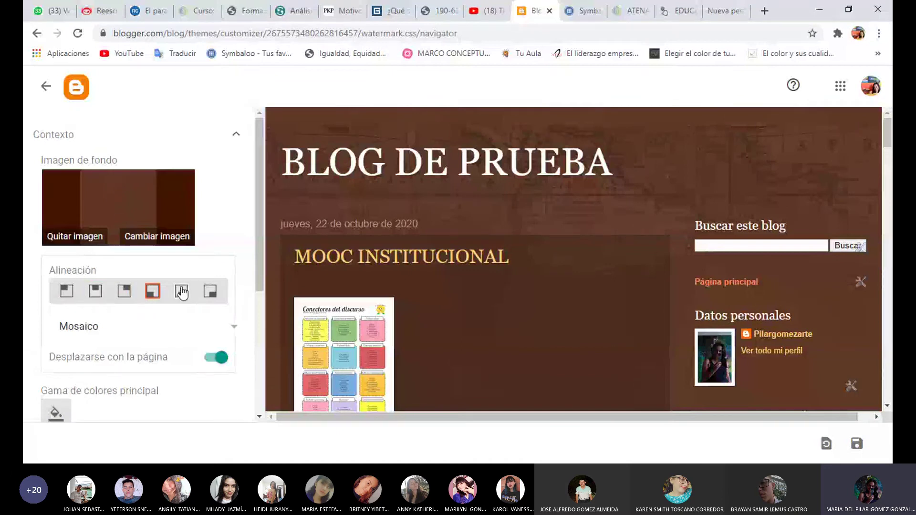
{"action": "left_click", "coordinate": [182, 292]}
{"action": "left_click", "coordinate": [210, 292]}
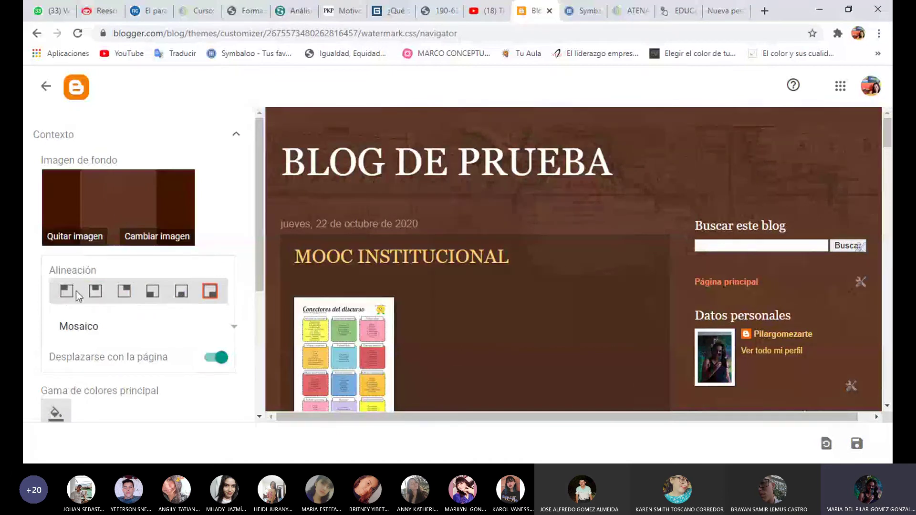
{"action": "left_click", "coordinate": [67, 291]}
- Set the full blog width to 861 px and the right sidebar width to 267 px
{"action": "scroll", "coordinate": [160, 291], "scroll_direction": "down", "scroll_amount": 4}
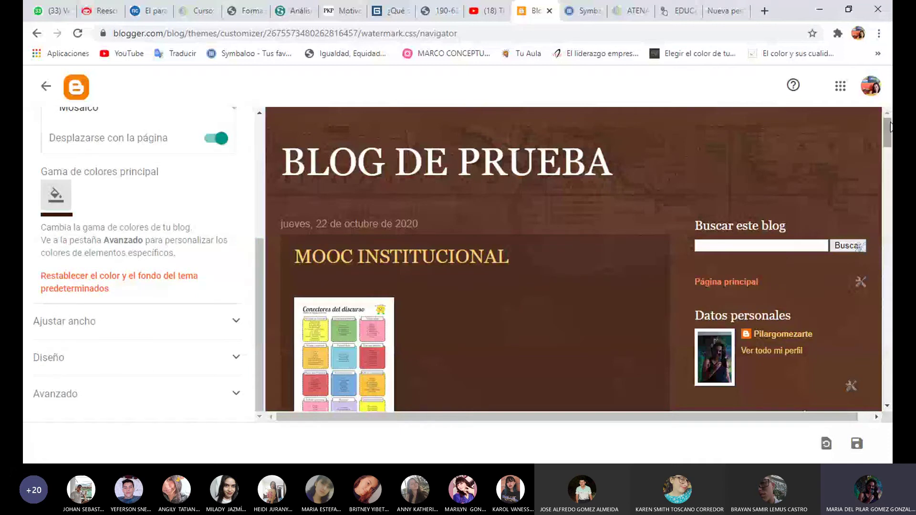
{"action": "scroll", "coordinate": [890, 126], "scroll_direction": "down", "scroll_amount": 4}
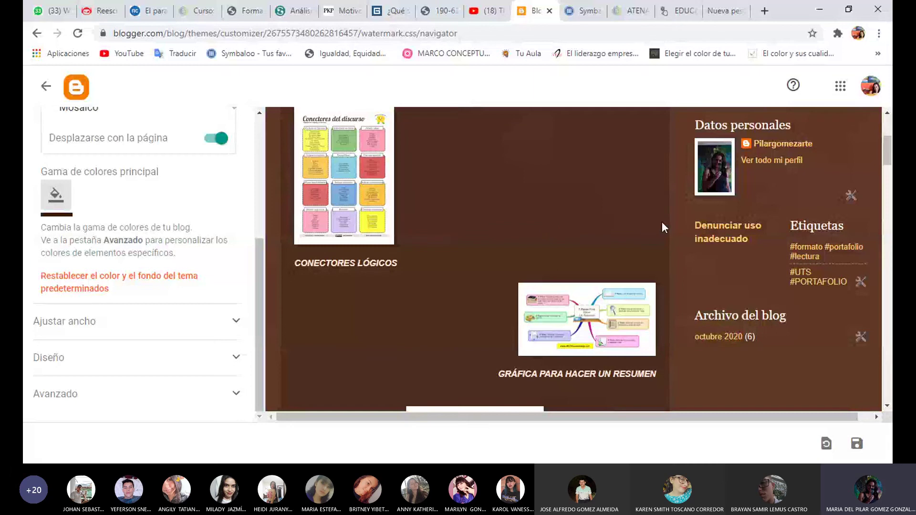
{"action": "left_click", "coordinate": [237, 323]}
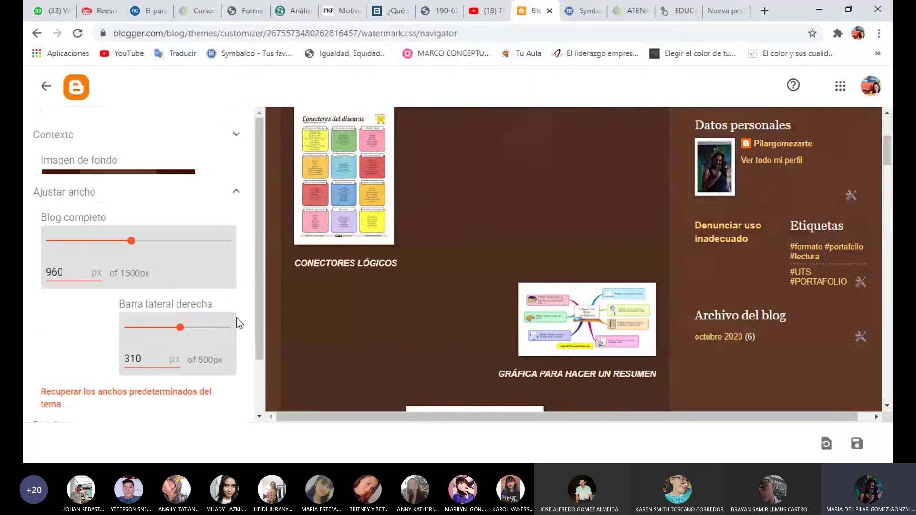
{"action": "left_click_drag", "start_coordinate": [130, 220], "coordinate": [114, 224]}
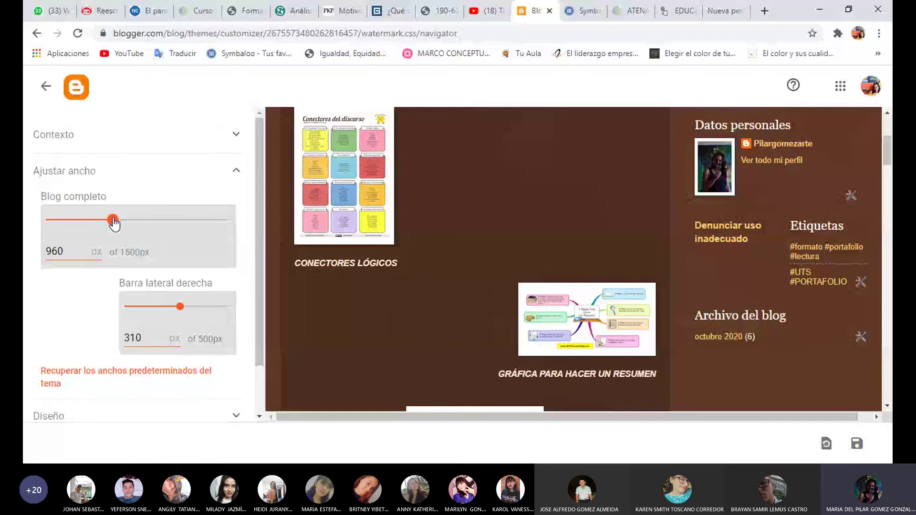
{"action": "left_click_drag", "start_coordinate": [114, 222], "coordinate": [113, 223]}
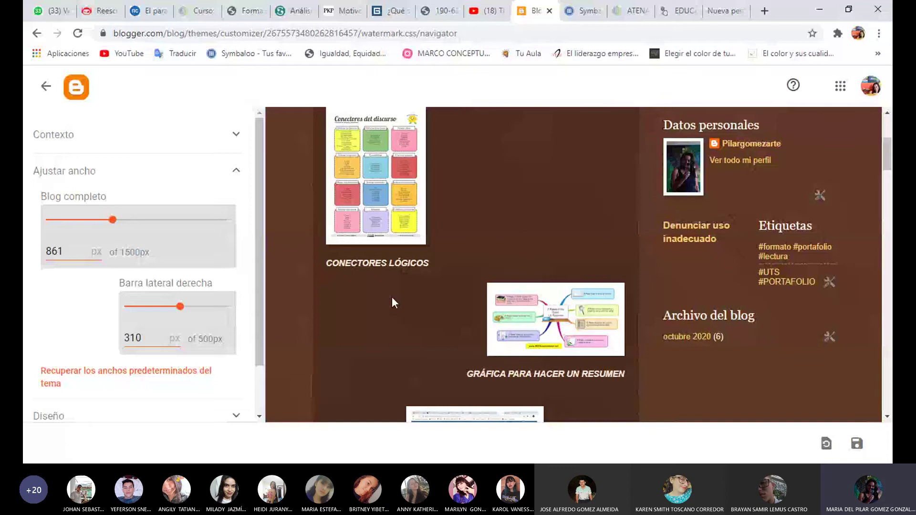
{"action": "mouse_move", "coordinate": [180, 306]}
{"action": "left_mouse_down"}
{"action": "mouse_move", "coordinate": [219, 308]}
{"action": "mouse_move", "coordinate": [147, 308]}
{"action": "mouse_move", "coordinate": [170, 310]}
{"action": "left_mouse_up"}
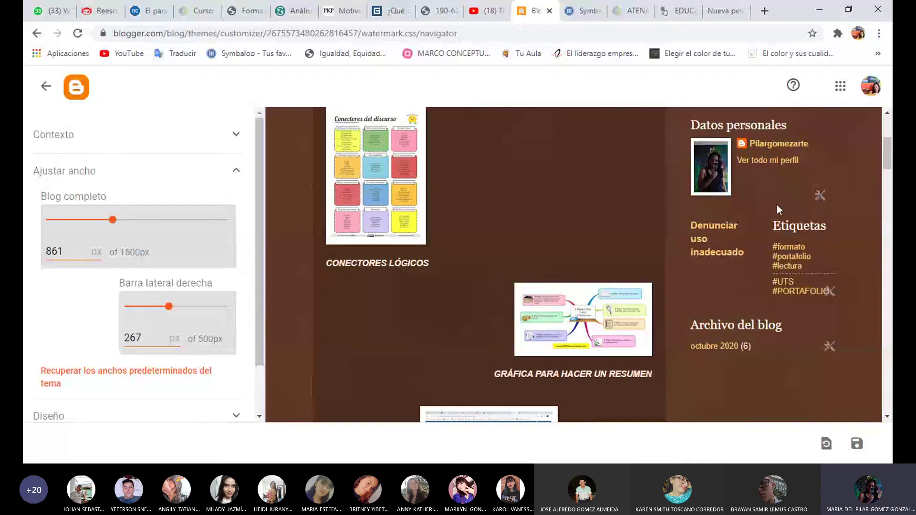
- Examine how the sidebar and the posts from MOOC INSTITUCIONAL to PLATAFORMA ATENA look at the adjusted widths
{"action": "scroll", "coordinate": [780, 267], "scroll_direction": "down", "scroll_amount": 5}
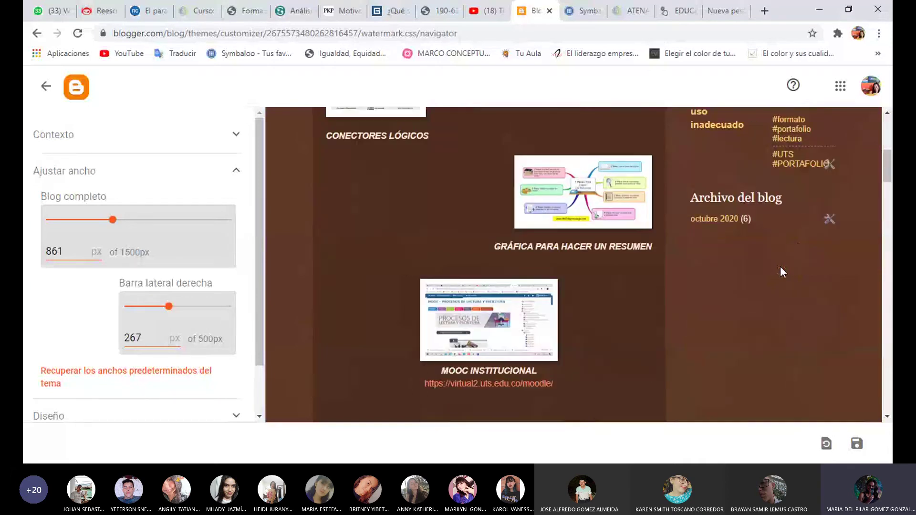
{"action": "scroll", "coordinate": [781, 267], "scroll_direction": "up", "scroll_amount": 6}
{"action": "scroll", "coordinate": [783, 252], "scroll_direction": "down", "scroll_amount": 5}
{"action": "scroll", "coordinate": [783, 254], "scroll_direction": "up", "scroll_amount": 3}
{"action": "scroll", "coordinate": [783, 254], "scroll_direction": "down", "scroll_amount": 4}
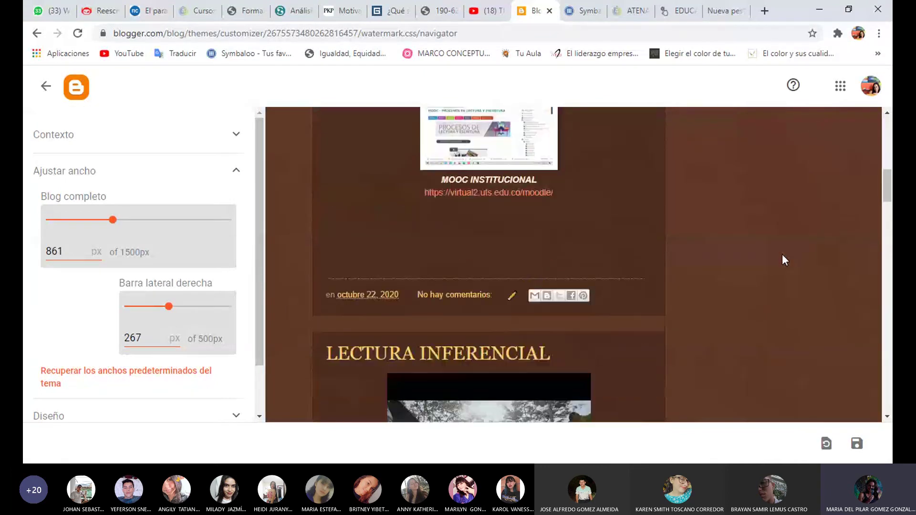
{"action": "scroll", "coordinate": [782, 255], "scroll_direction": "down", "scroll_amount": 5}
{"action": "scroll", "coordinate": [783, 255], "scroll_direction": "up", "scroll_amount": 1}
{"action": "scroll", "coordinate": [783, 260], "scroll_direction": "down", "scroll_amount": 1}
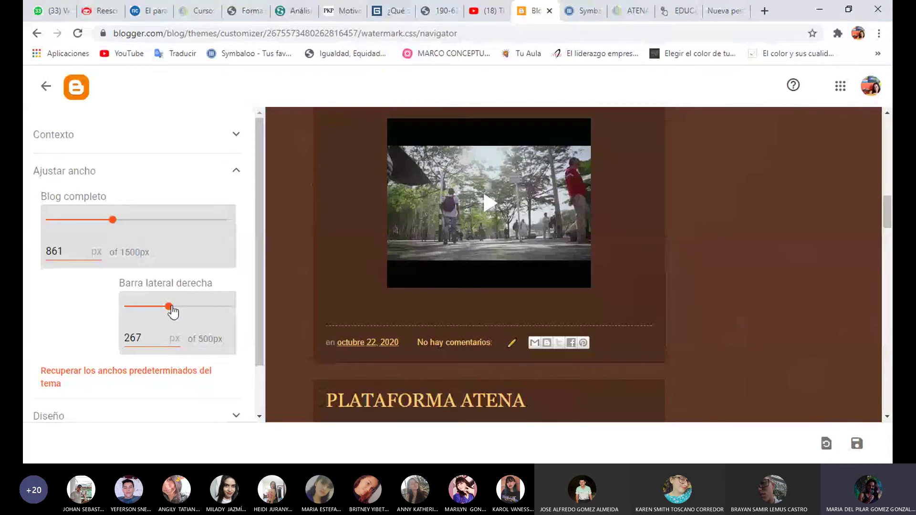
- Set the right sidebar width to 203 px and the full blog width to 957 px, and close the width settings
{"action": "left_click_drag", "start_coordinate": [172, 312], "coordinate": [155, 315]}
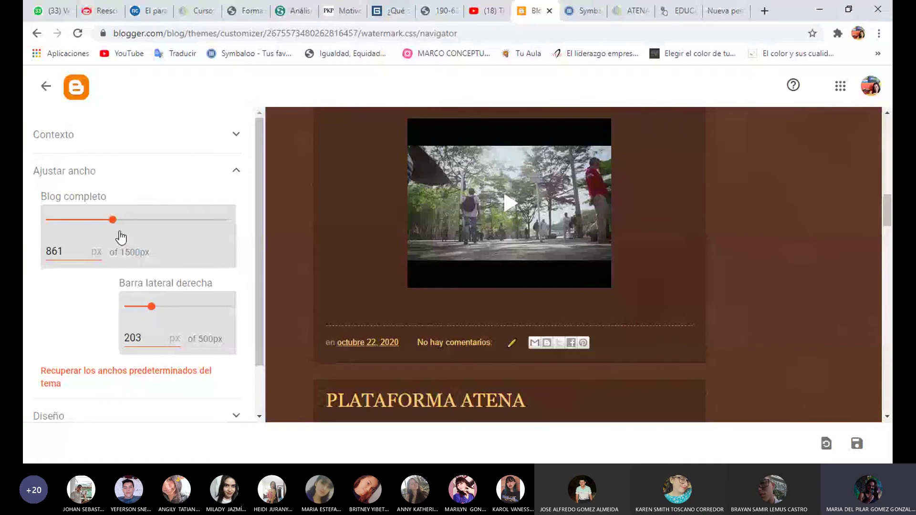
{"action": "mouse_move", "coordinate": [113, 221]}
{"action": "left_mouse_down"}
{"action": "mouse_move", "coordinate": [213, 225]}
{"action": "mouse_move", "coordinate": [131, 221]}
{"action": "left_mouse_up"}
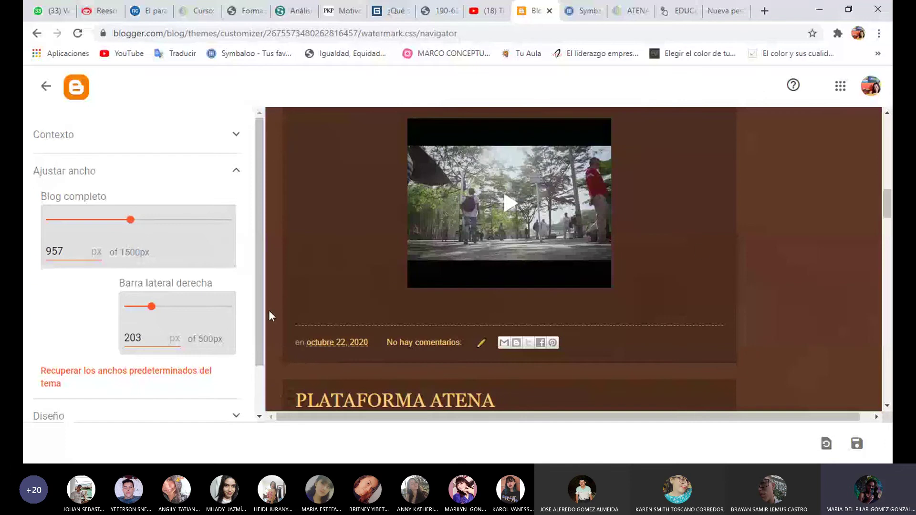
{"action": "left_click_drag", "start_coordinate": [266, 285], "coordinate": [259, 364]}
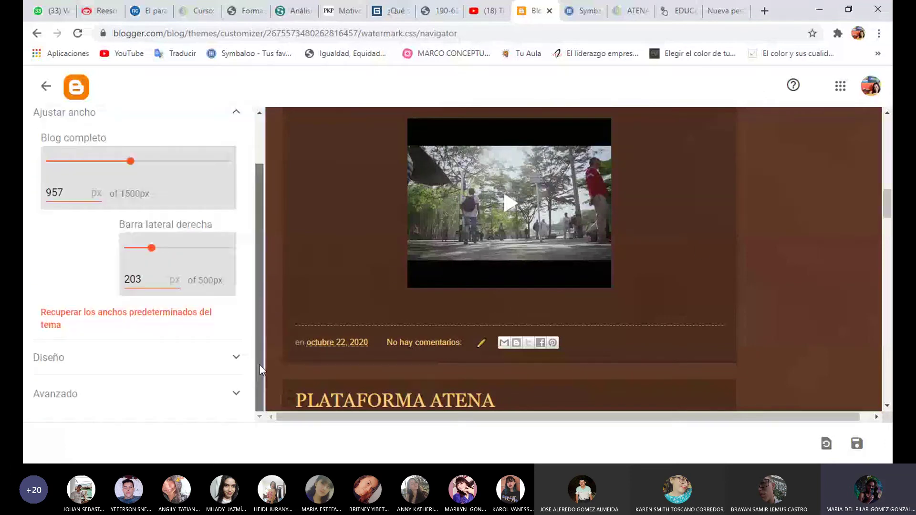
{"action": "left_click", "coordinate": [234, 118]}
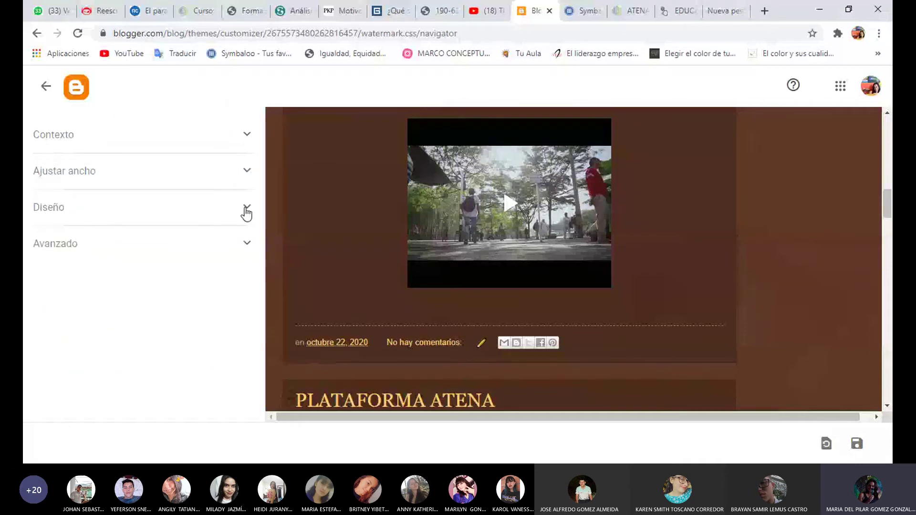
- Try three other blog body layouts with side columns and return to the one with a partly split right sidebar
{"action": "left_click", "coordinate": [247, 213]}
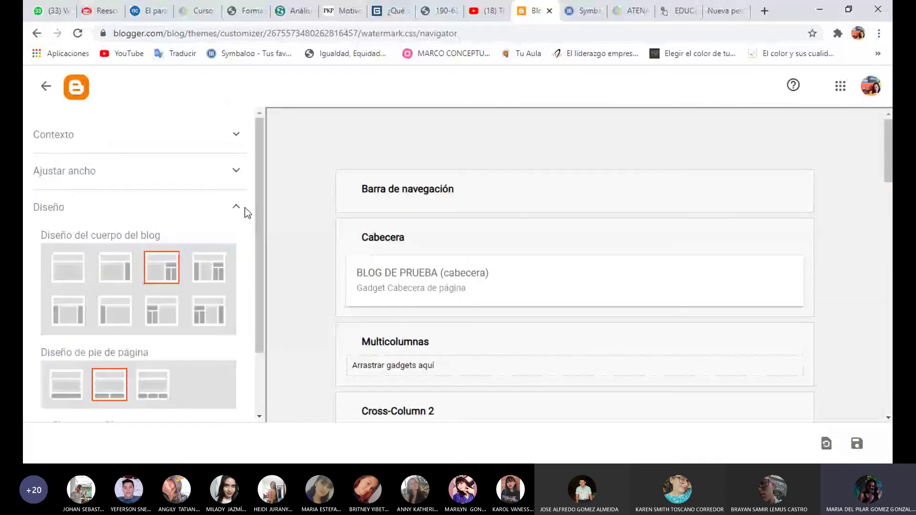
{"action": "scroll", "coordinate": [230, 183], "scroll_direction": "down", "scroll_amount": 2}
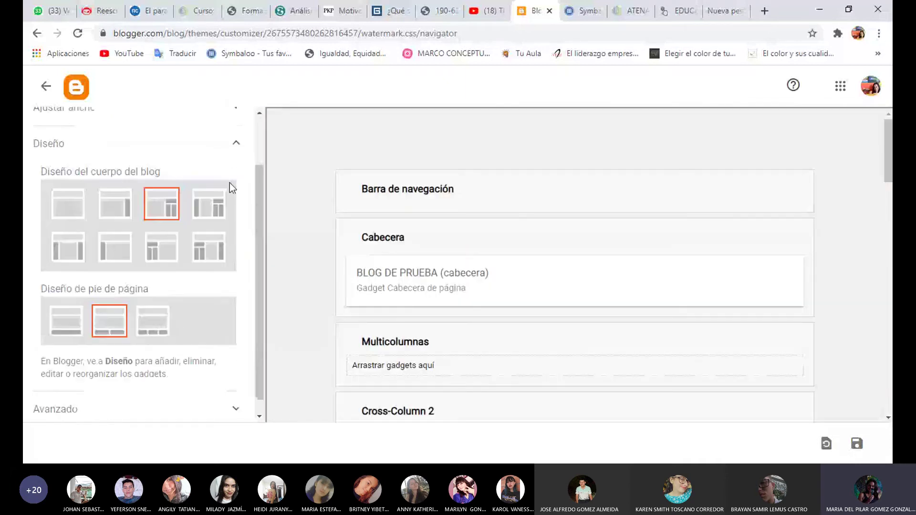
{"action": "left_click", "coordinate": [209, 213]}
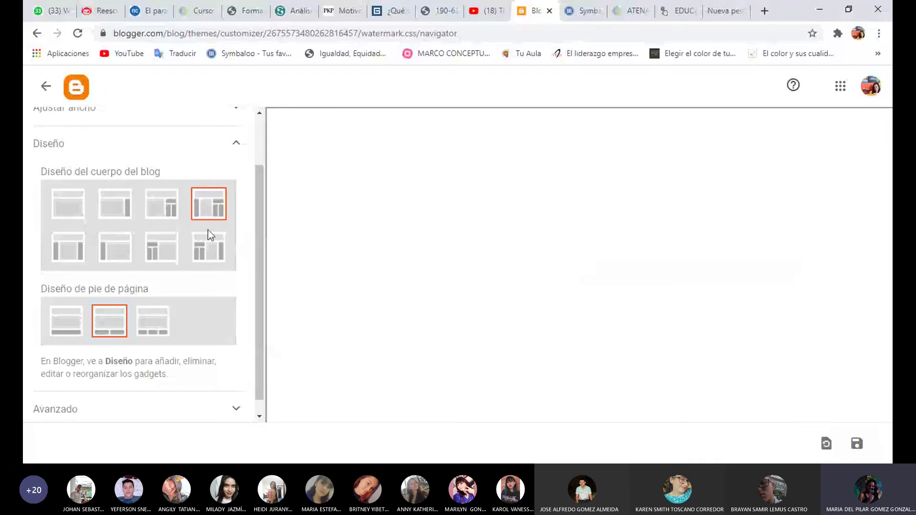
{"action": "left_click", "coordinate": [208, 246]}
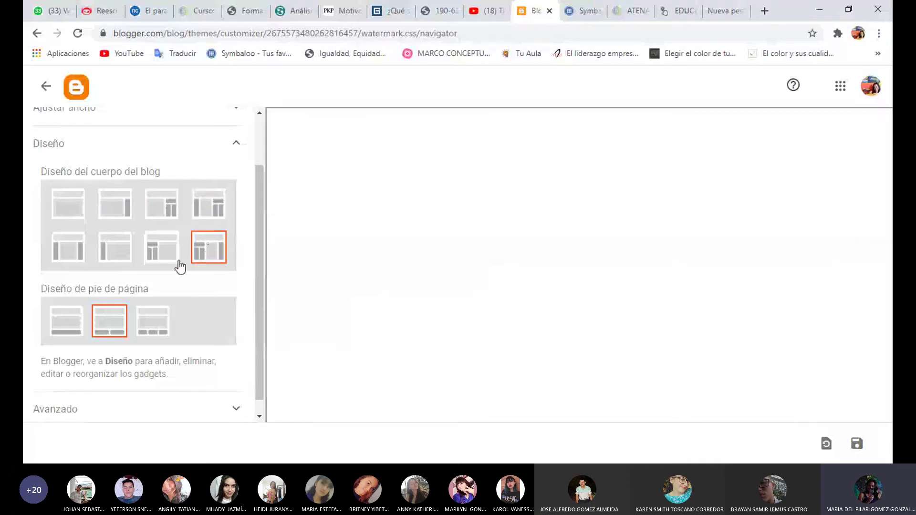
{"action": "left_click", "coordinate": [162, 256]}
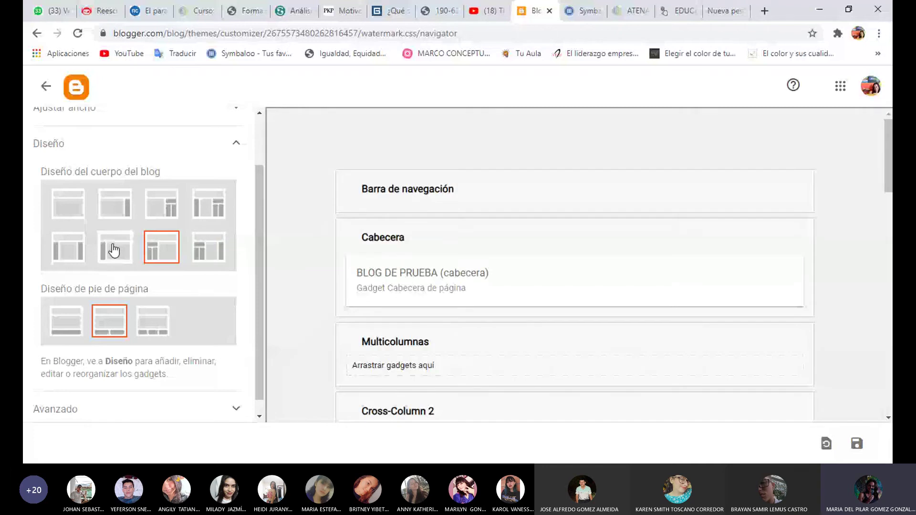
{"action": "left_click", "coordinate": [170, 212]}
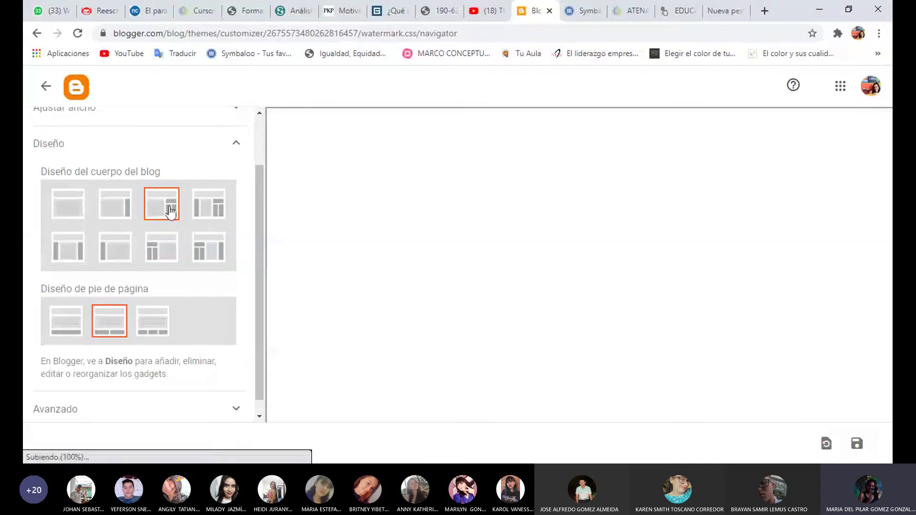
- Examine how the gadgets are arranged in the main column, the right sidebar sections and the footer of the layout
{"action": "scroll", "coordinate": [502, 306], "scroll_direction": "down", "scroll_amount": 5}
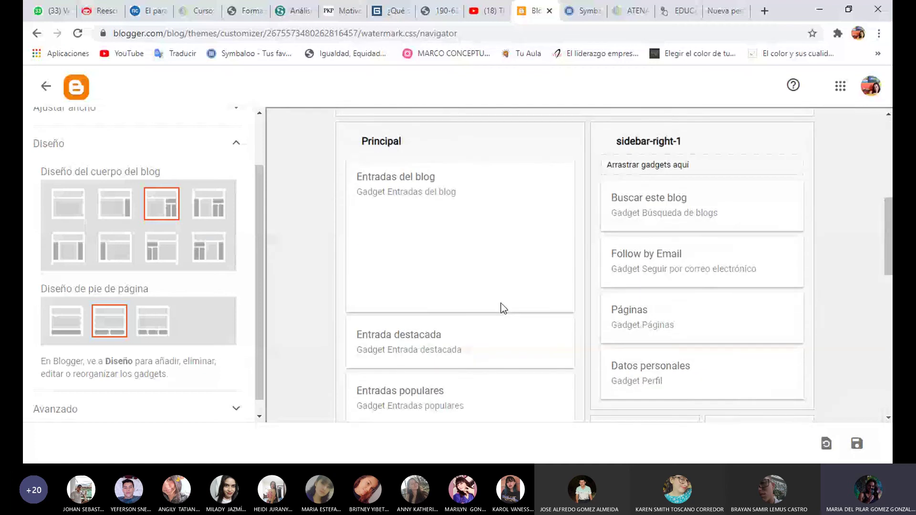
{"action": "scroll", "coordinate": [467, 245], "scroll_direction": "down", "scroll_amount": 2}
{"action": "scroll", "coordinate": [468, 245], "scroll_direction": "up", "scroll_amount": 1}
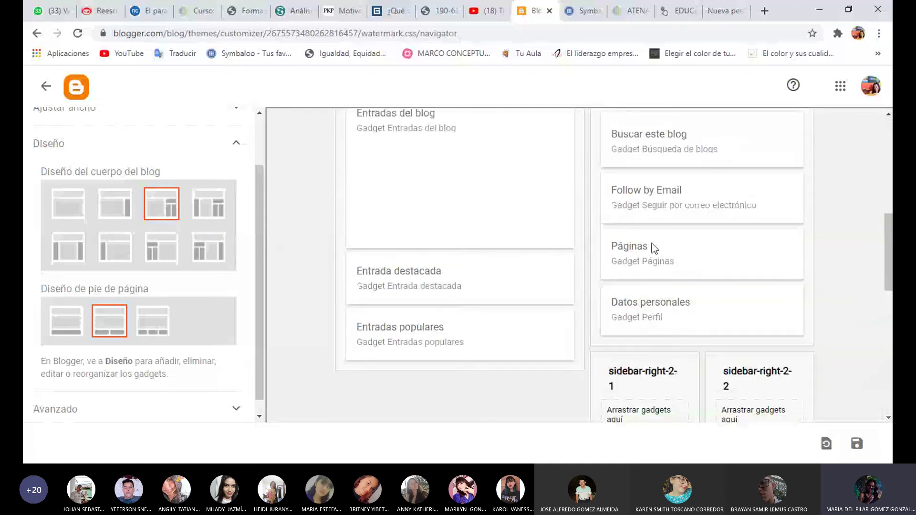
{"action": "scroll", "coordinate": [720, 158], "scroll_direction": "down", "scroll_amount": 7}
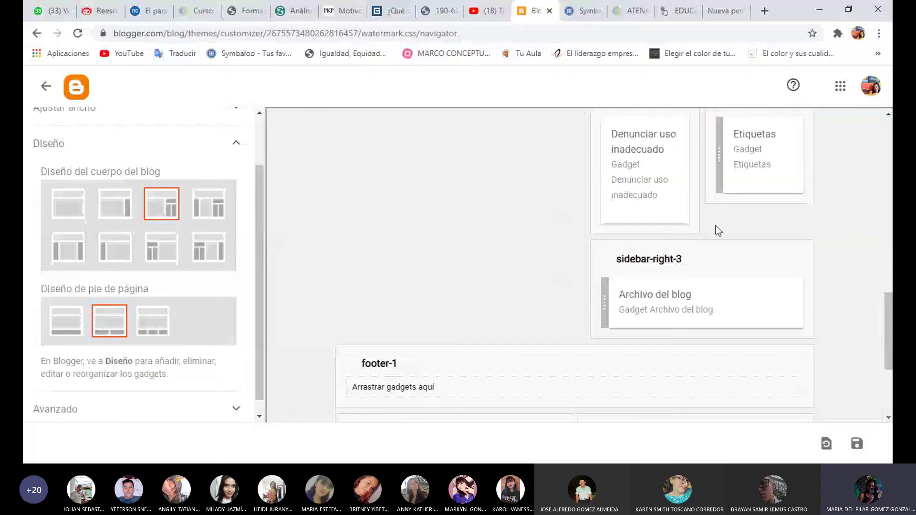
{"action": "scroll", "coordinate": [709, 277], "scroll_direction": "up", "scroll_amount": 4}
{"action": "scroll", "coordinate": [707, 275], "scroll_direction": "up", "scroll_amount": 4}
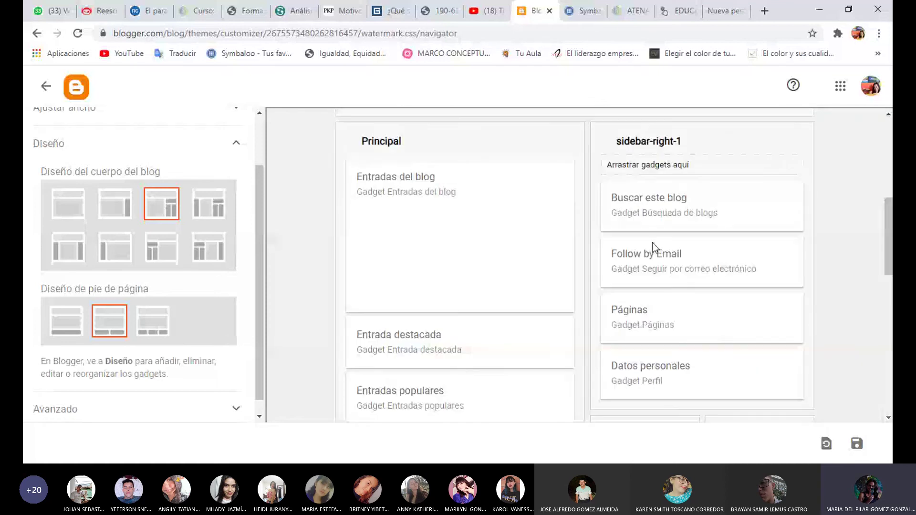
{"action": "scroll", "coordinate": [685, 215], "scroll_direction": "down", "scroll_amount": 1}
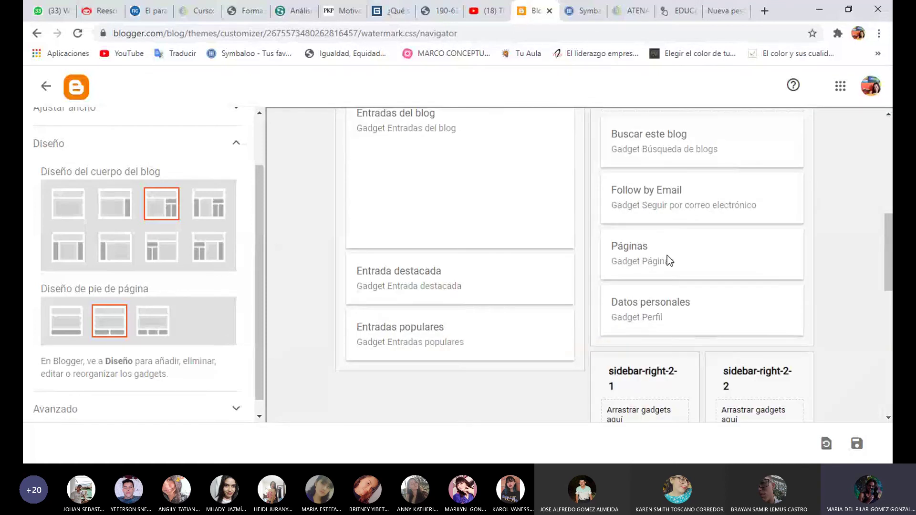
{"action": "scroll", "coordinate": [420, 161], "scroll_direction": "down", "scroll_amount": 3}
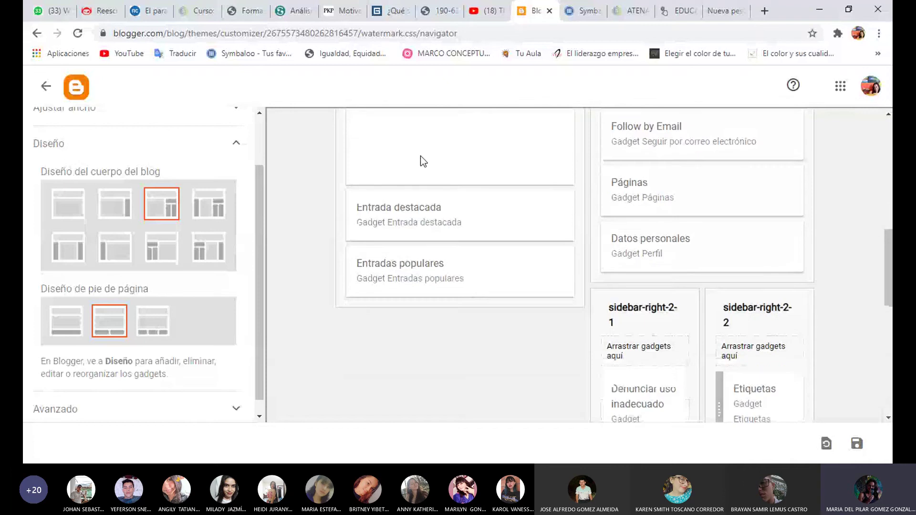
{"action": "scroll", "coordinate": [419, 160], "scroll_direction": "up", "scroll_amount": 2}
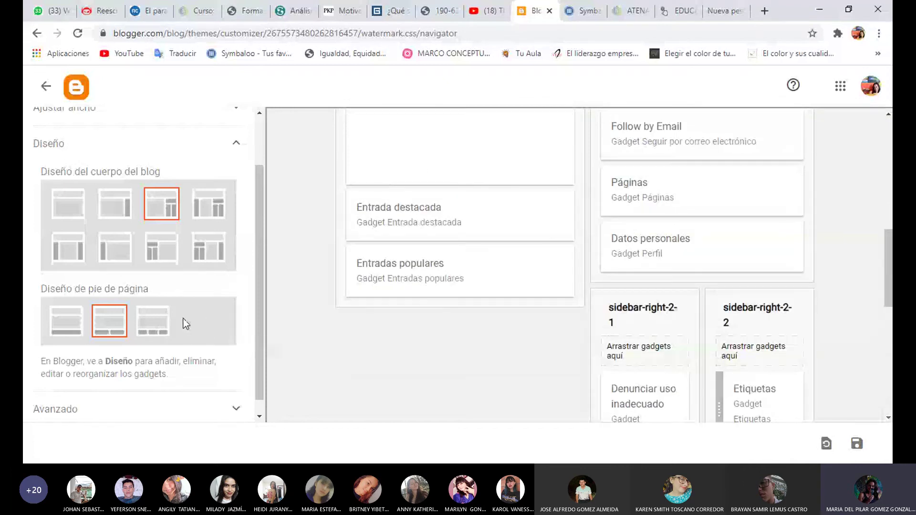
- Set the footer layout to three columns and check the gadget arrangement
{"action": "left_click", "coordinate": [153, 322]}
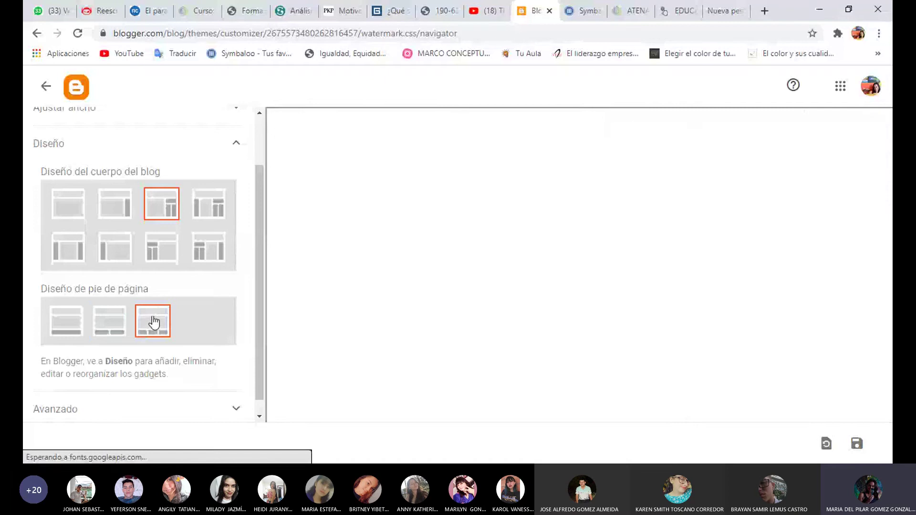
{"action": "scroll", "coordinate": [435, 268], "scroll_direction": "down", "scroll_amount": 7}
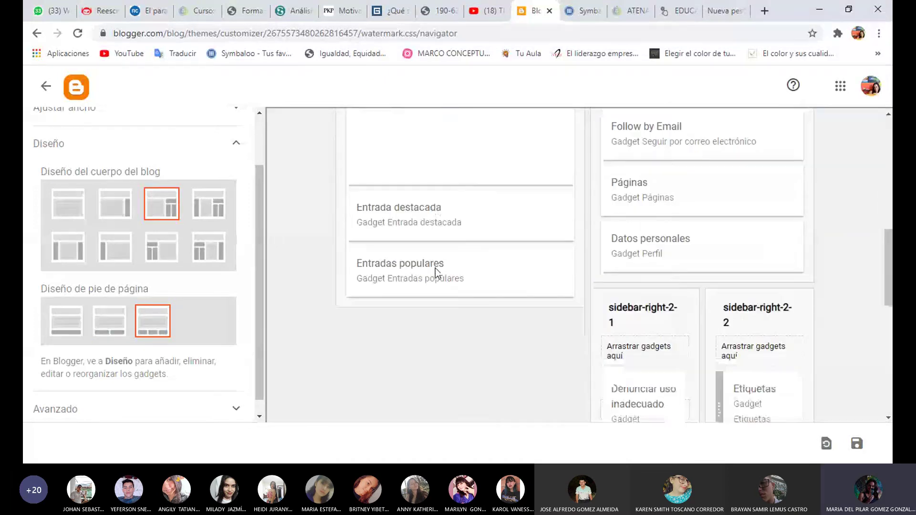
- Check the three-column footer's gadget areas and open the advanced settings for the page text
{"action": "scroll", "coordinate": [436, 268], "scroll_direction": "down", "scroll_amount": 9}
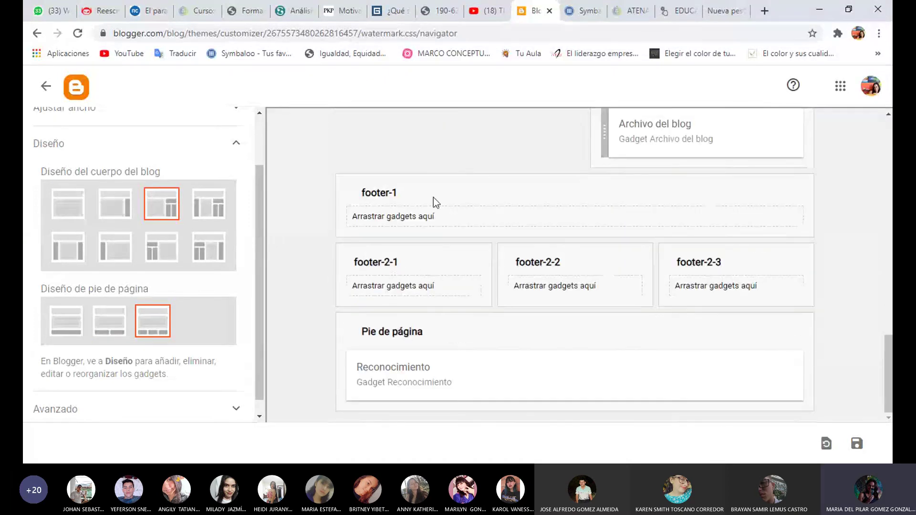
{"action": "scroll", "coordinate": [169, 342], "scroll_direction": "down", "scroll_amount": 1}
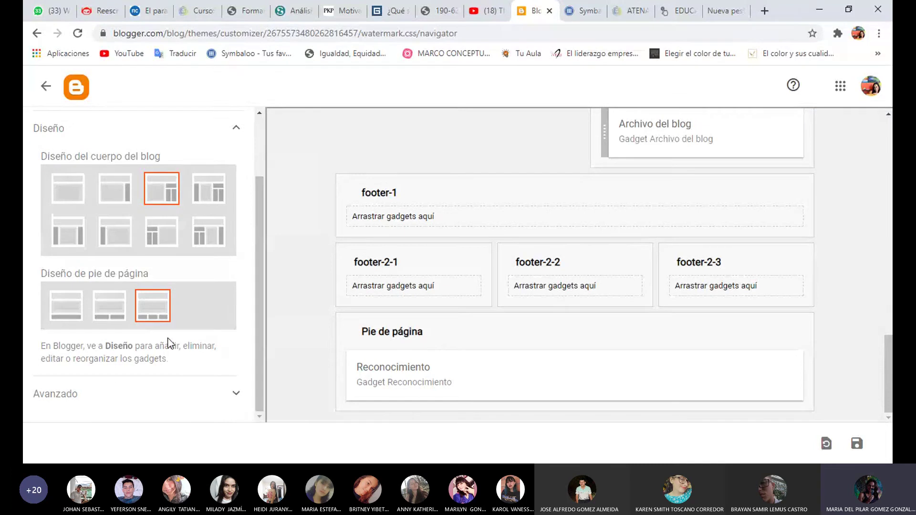
{"action": "left_click", "coordinate": [234, 394]}
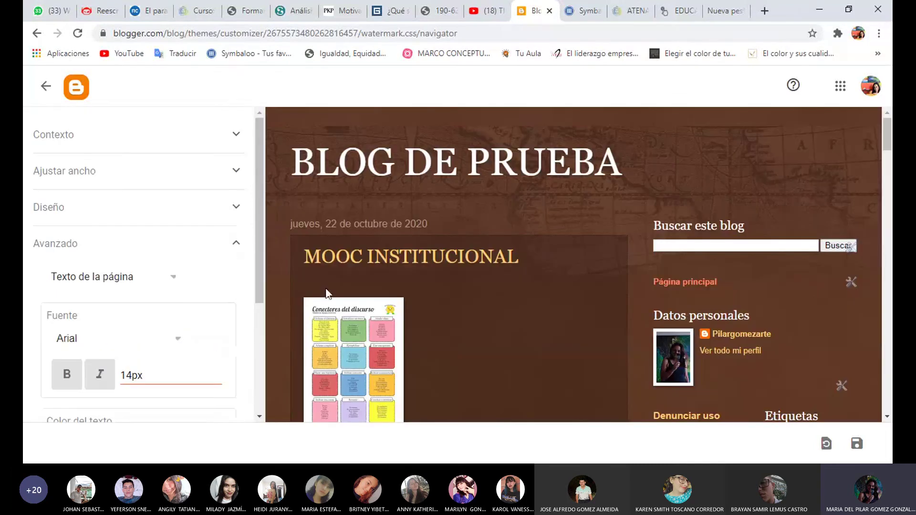
{"action": "left_click_drag", "start_coordinate": [259, 179], "coordinate": [259, 267]}
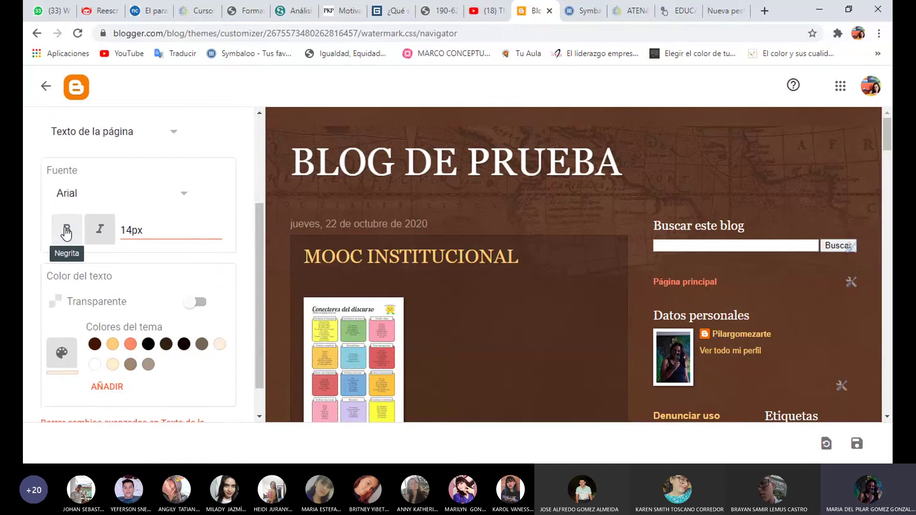
- Try Georgia and Cherry Cream Soda as the page text font and check the preview
{"action": "left_click", "coordinate": [186, 196]}
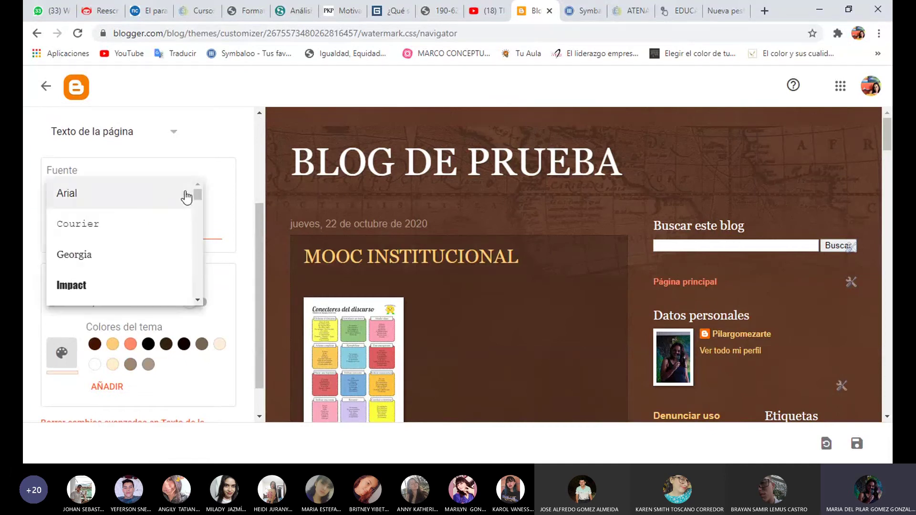
{"action": "left_click", "coordinate": [77, 261]}
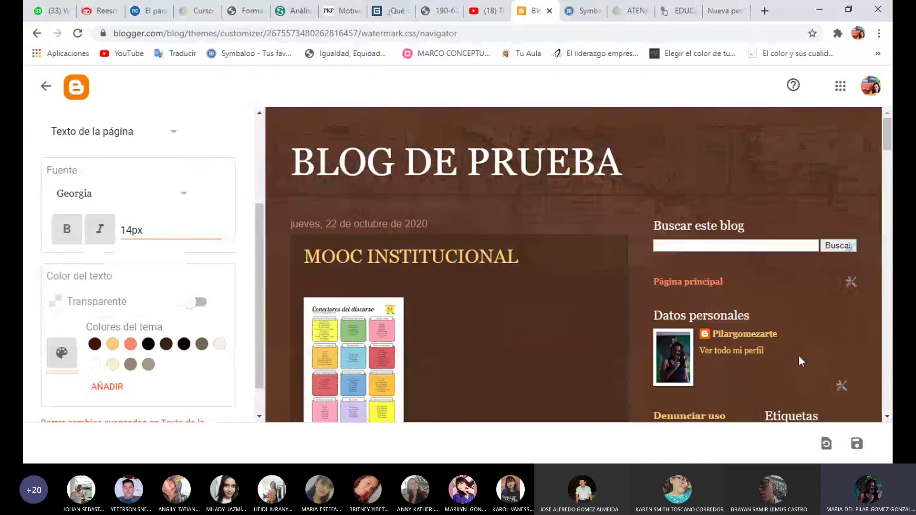
{"action": "scroll", "coordinate": [801, 336], "scroll_direction": "down", "scroll_amount": 3}
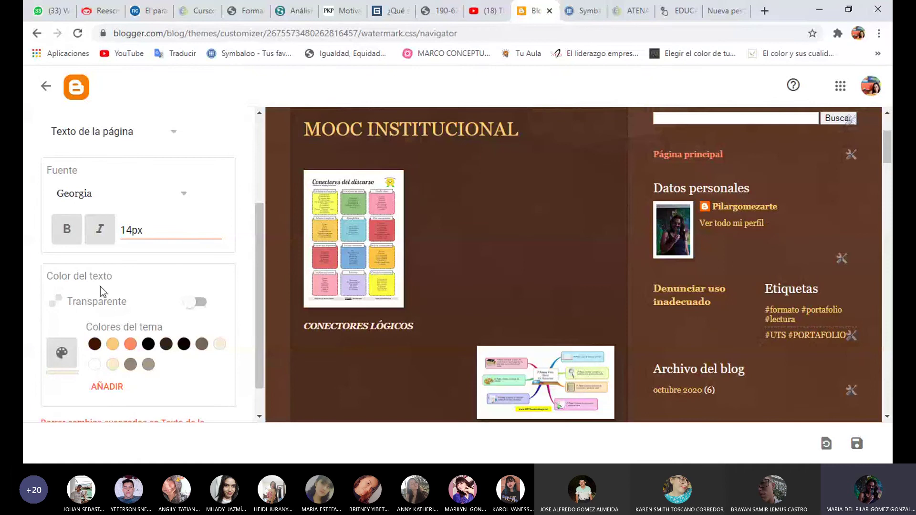
{"action": "left_click", "coordinate": [185, 194]}
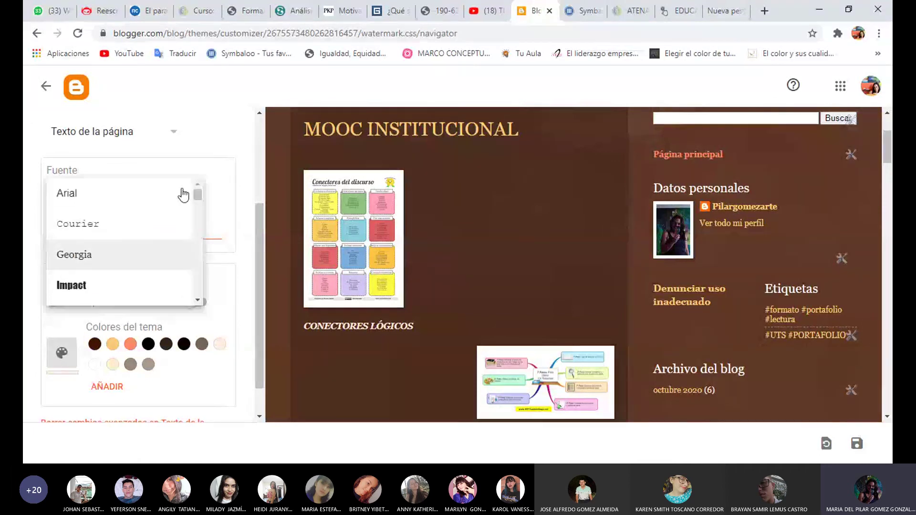
{"action": "left_click_drag", "start_coordinate": [194, 199], "coordinate": [198, 208]}
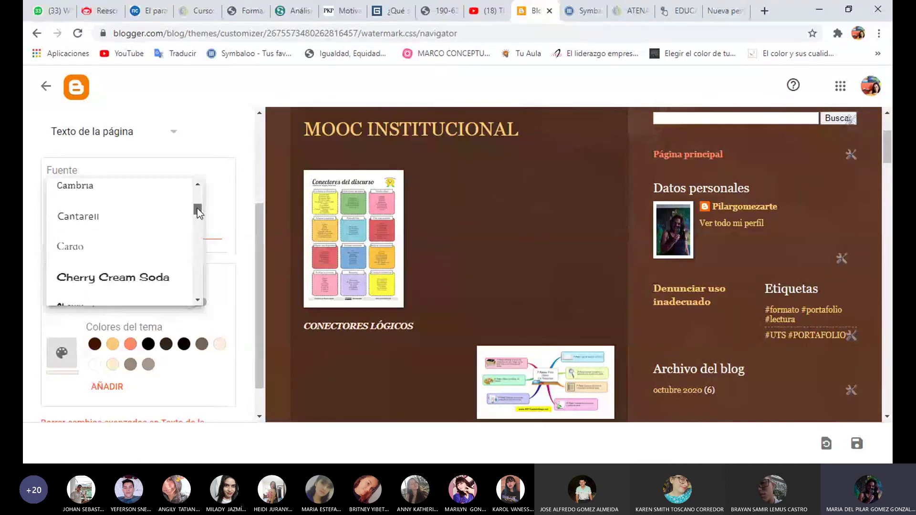
{"action": "left_click", "coordinate": [127, 279]}
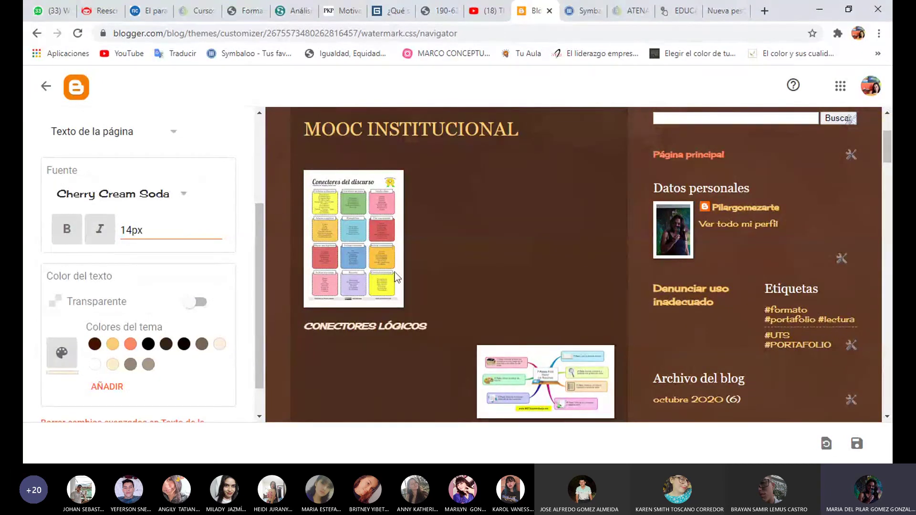
- Try Allerta and Impact as the page text font
{"action": "left_click", "coordinate": [184, 194]}
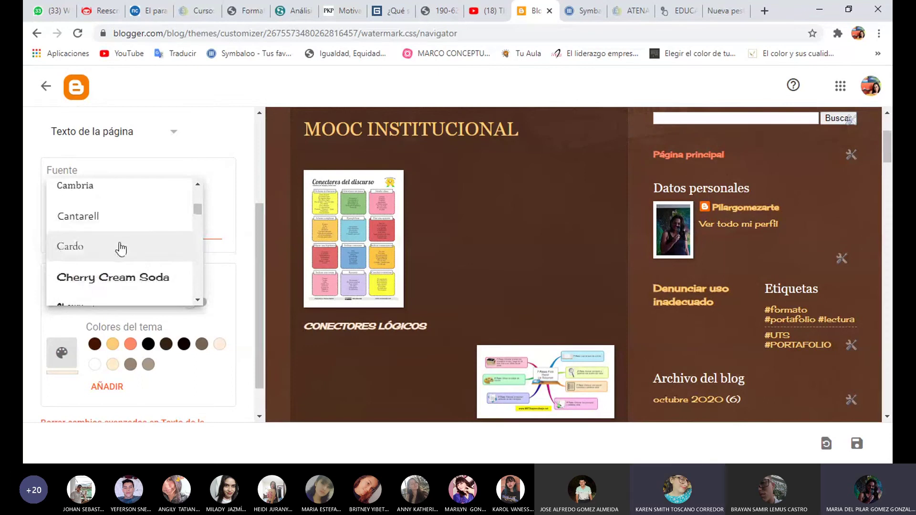
{"action": "scroll", "coordinate": [121, 247], "scroll_direction": "up", "scroll_amount": 5}
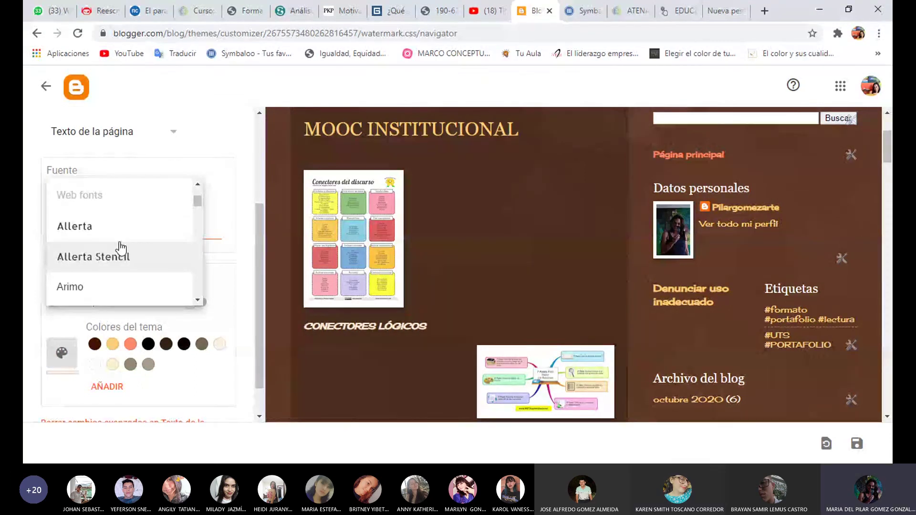
{"action": "left_click", "coordinate": [72, 231]}
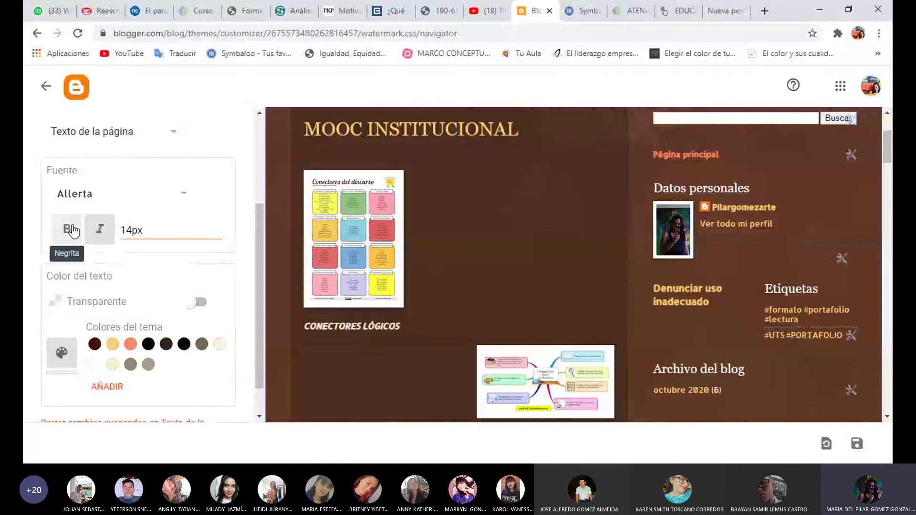
{"action": "left_click", "coordinate": [184, 197]}
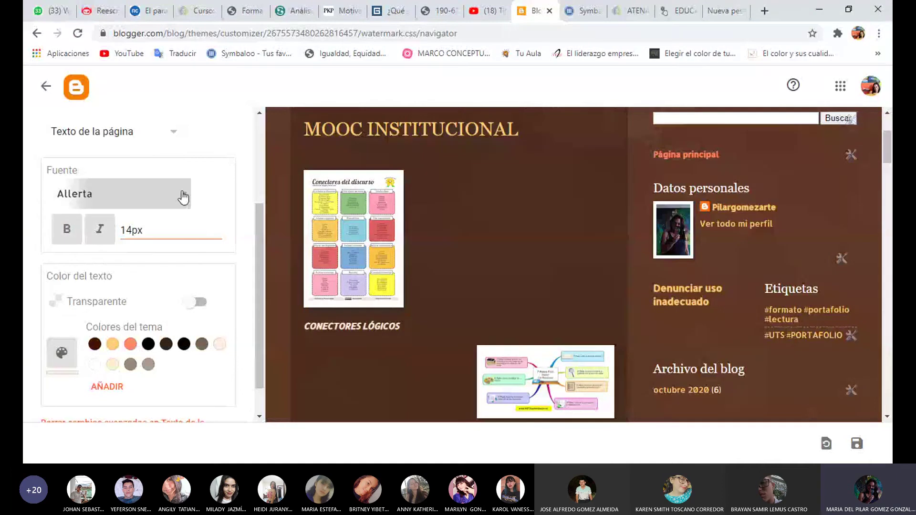
{"action": "scroll", "coordinate": [105, 263], "scroll_direction": "up", "scroll_amount": 4}
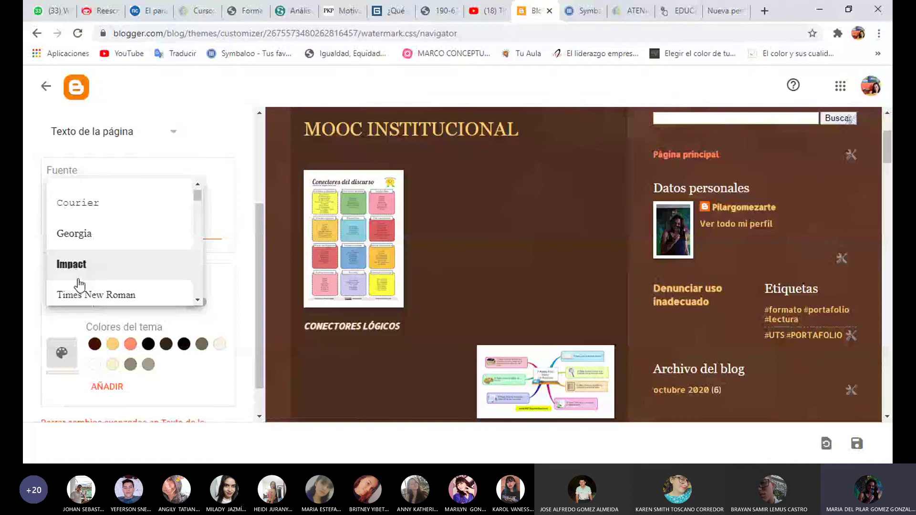
{"action": "left_click", "coordinate": [71, 264]}
- Set the page text font to Copse
{"action": "left_click", "coordinate": [181, 204]}
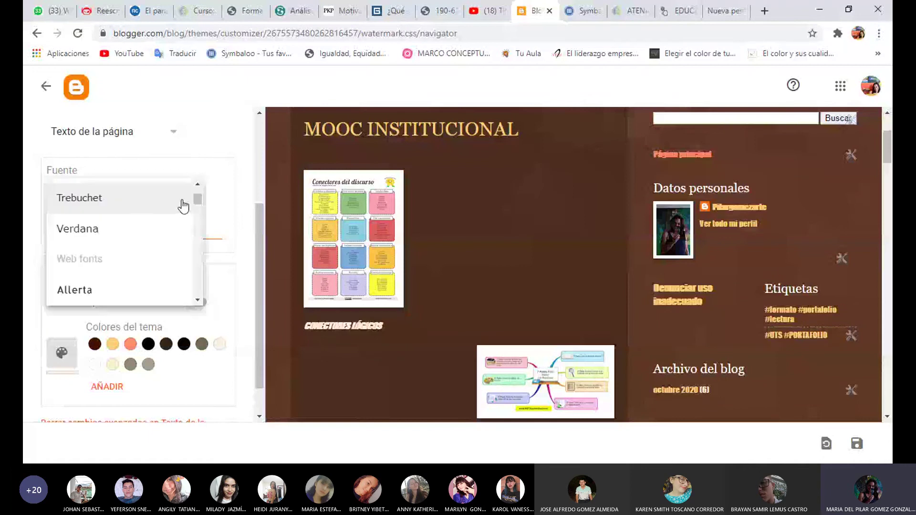
{"action": "scroll", "coordinate": [180, 204], "scroll_direction": "down", "scroll_amount": 6}
{"action": "scroll", "coordinate": [143, 238], "scroll_direction": "up", "scroll_amount": 2}
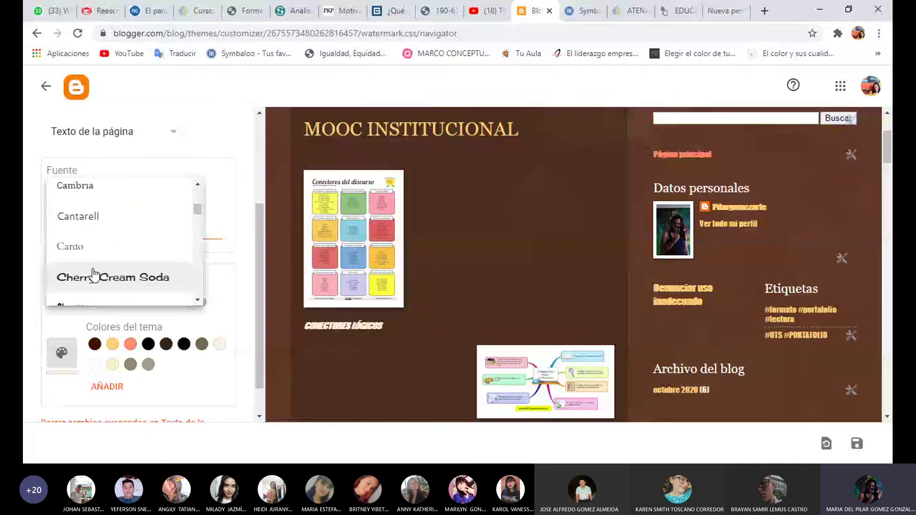
{"action": "scroll", "coordinate": [92, 277], "scroll_direction": "down", "scroll_amount": 3}
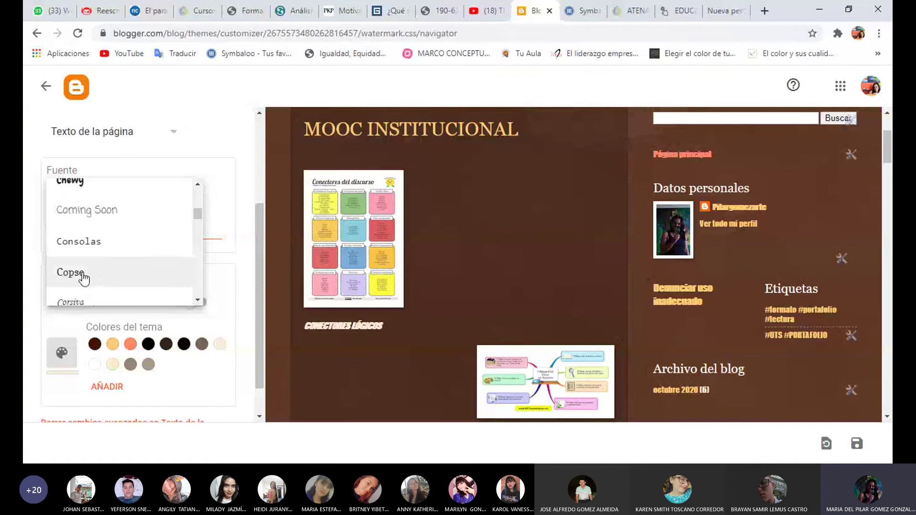
{"action": "left_click", "coordinate": [82, 276]}
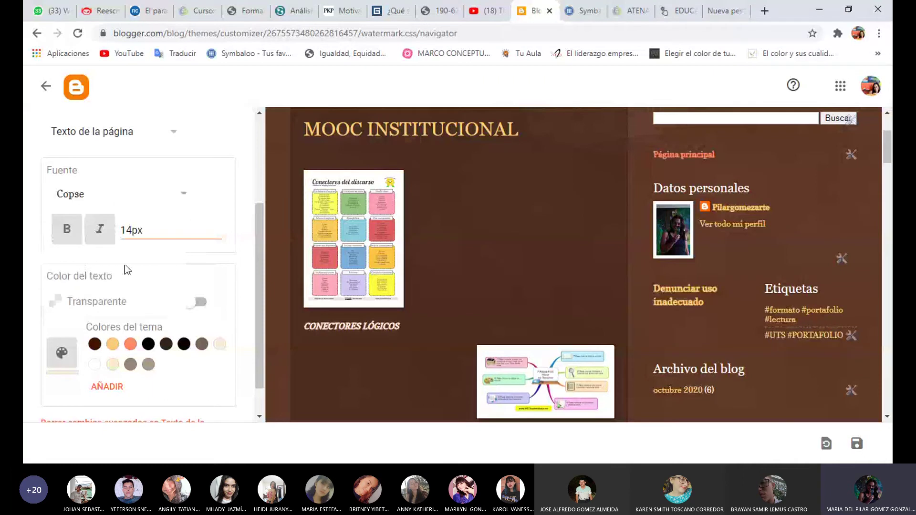
- Try the salmon theme colour for the page text and check it across the posts
{"action": "scroll", "coordinate": [239, 279], "scroll_direction": "down", "scroll_amount": 1}
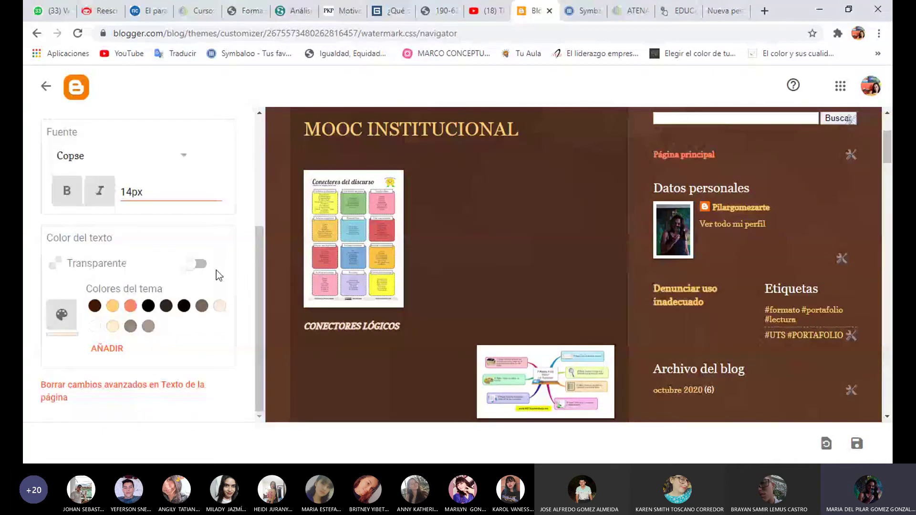
{"action": "left_click", "coordinate": [131, 306]}
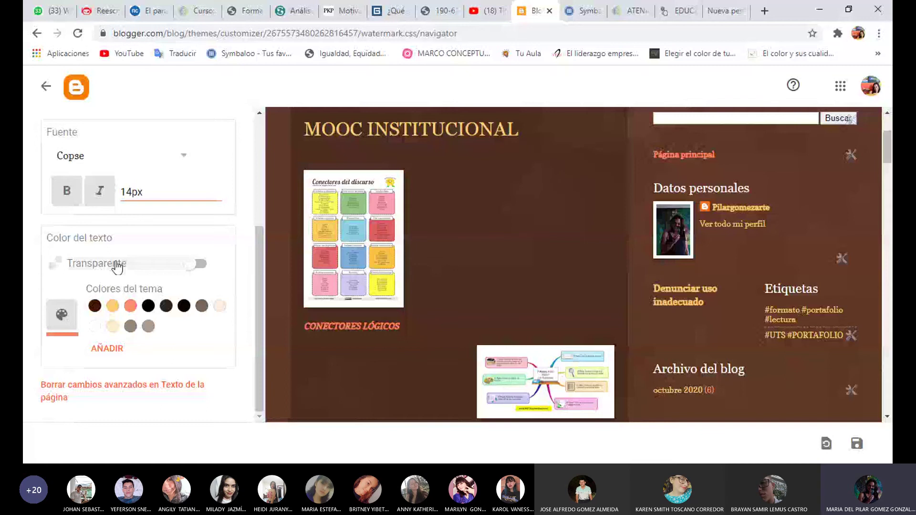
{"action": "scroll", "coordinate": [399, 316], "scroll_direction": "down", "scroll_amount": 4}
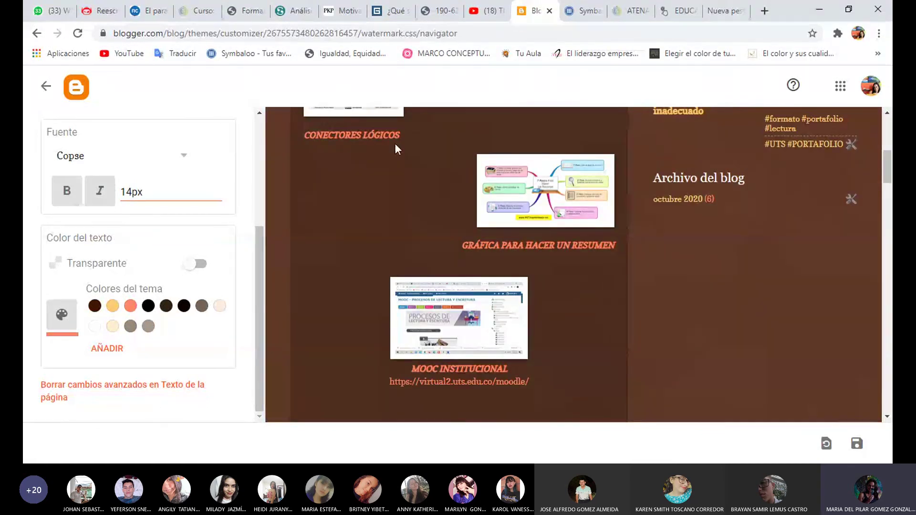
{"action": "scroll", "coordinate": [514, 330], "scroll_direction": "down", "scroll_amount": 10}
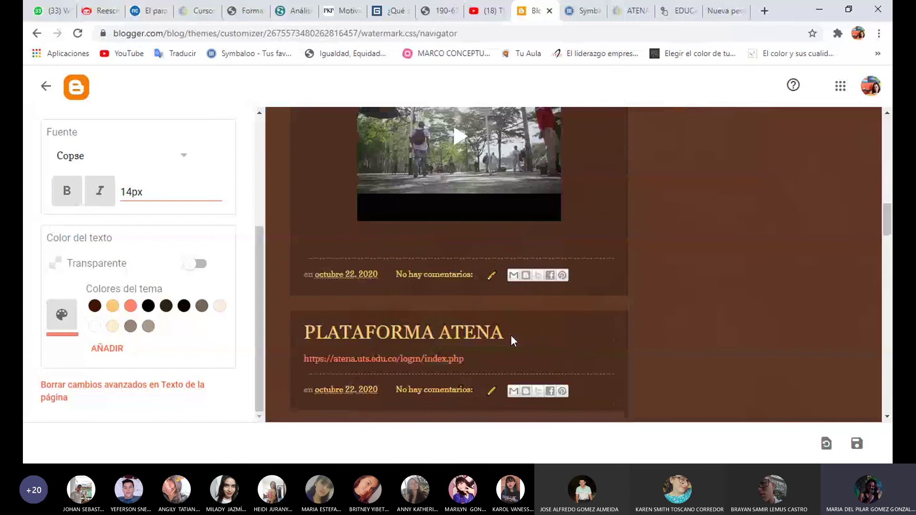
{"action": "scroll", "coordinate": [511, 335], "scroll_direction": "down", "scroll_amount": 1}
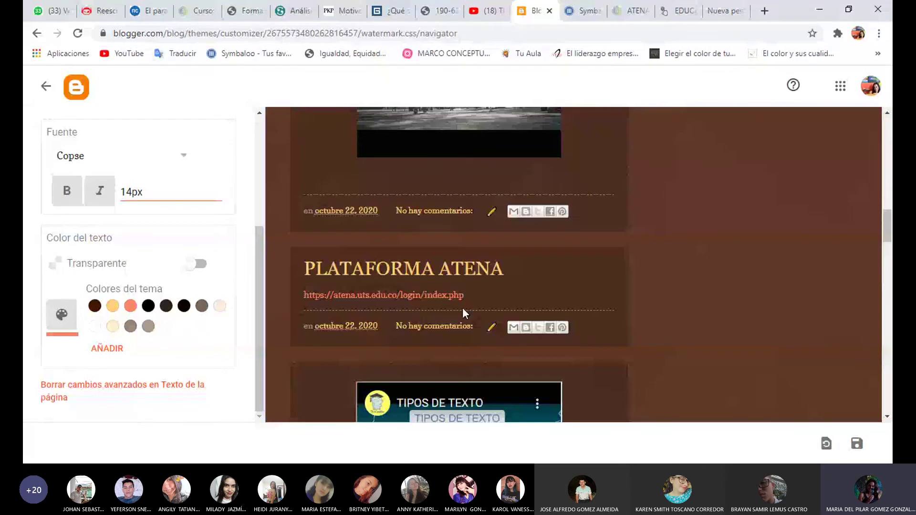
- Try dark brown, golden orange, cream, white and pale peach for the page text, and switch its transparency on and off
{"action": "left_click", "coordinate": [165, 306]}
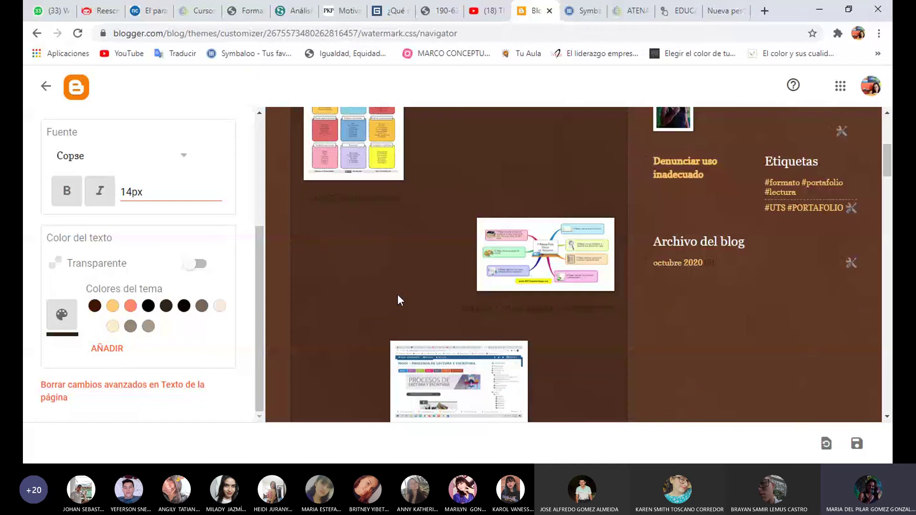
{"action": "left_click", "coordinate": [112, 306]}
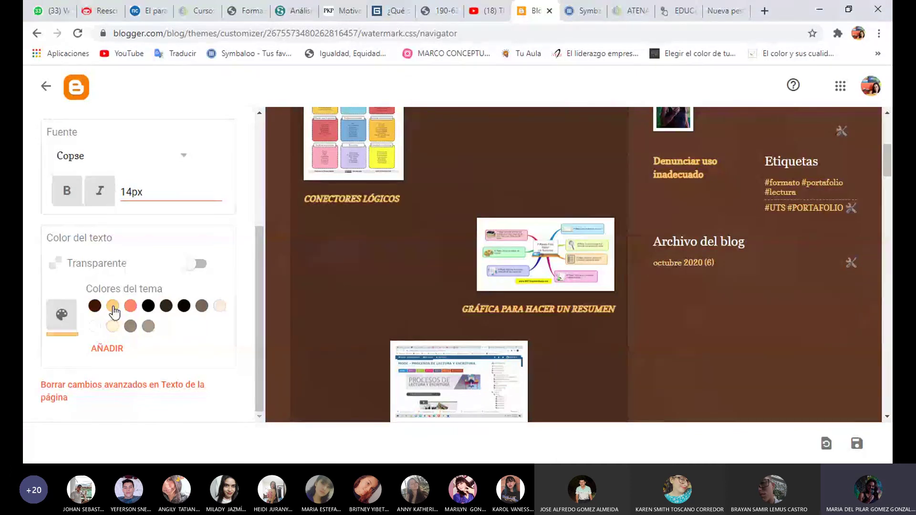
{"action": "left_click", "coordinate": [113, 326]}
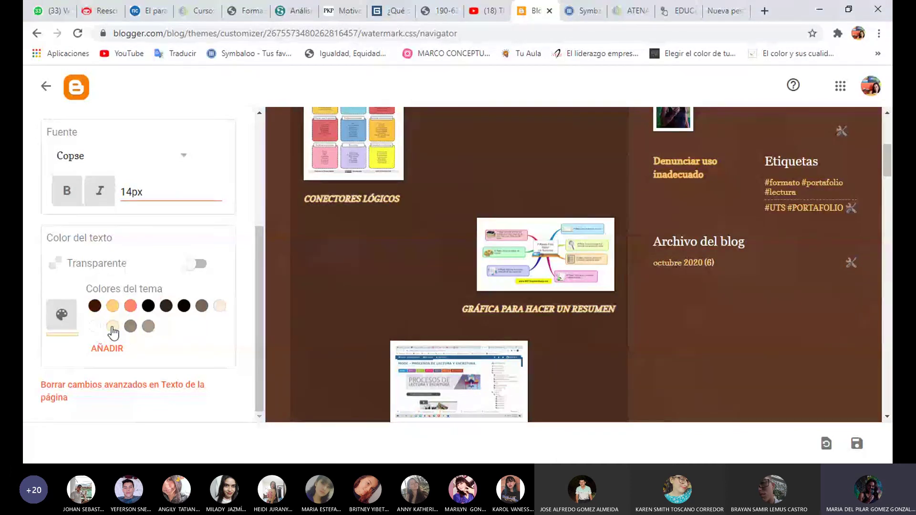
{"action": "left_click", "coordinate": [94, 327]}
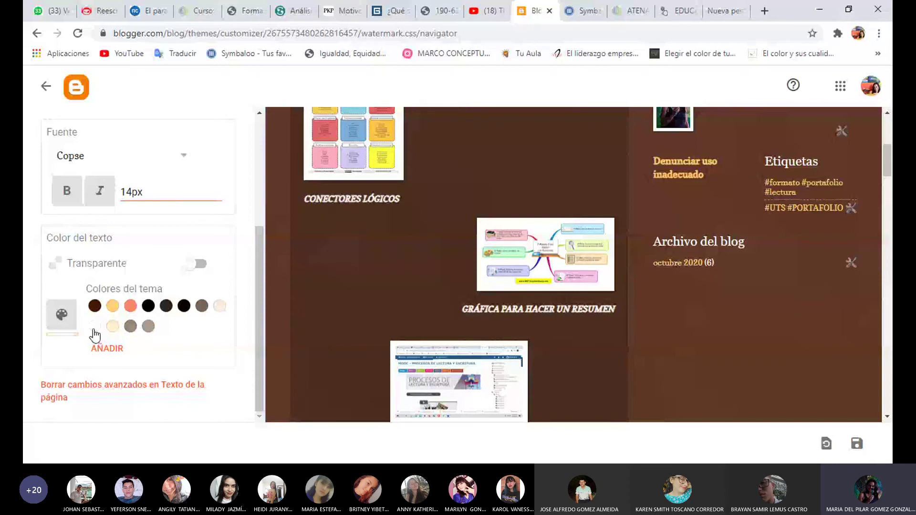
{"action": "left_click", "coordinate": [220, 308]}
{"action": "left_click", "coordinate": [199, 263]}
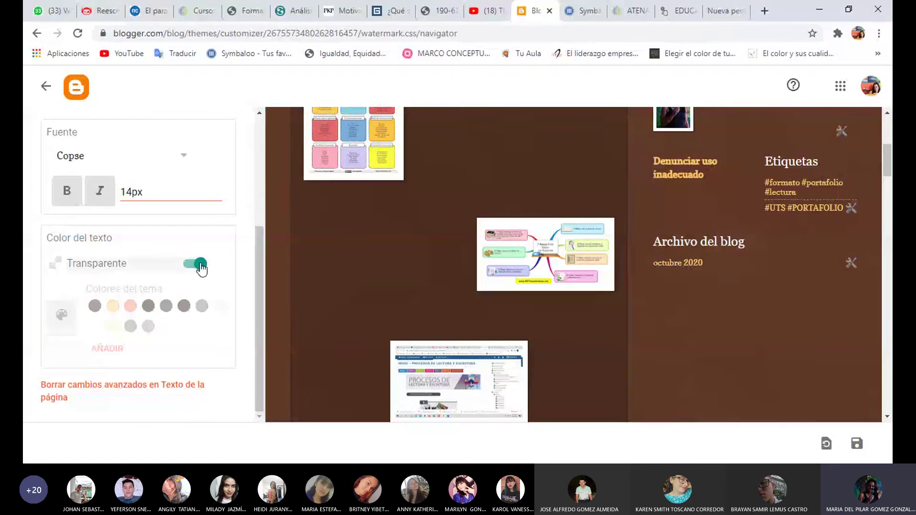
{"action": "left_click", "coordinate": [200, 264]}
- Compare lime green with the golden orange theme colour for the page text, keep golden orange and review the posts
{"action": "left_click", "coordinate": [113, 310]}
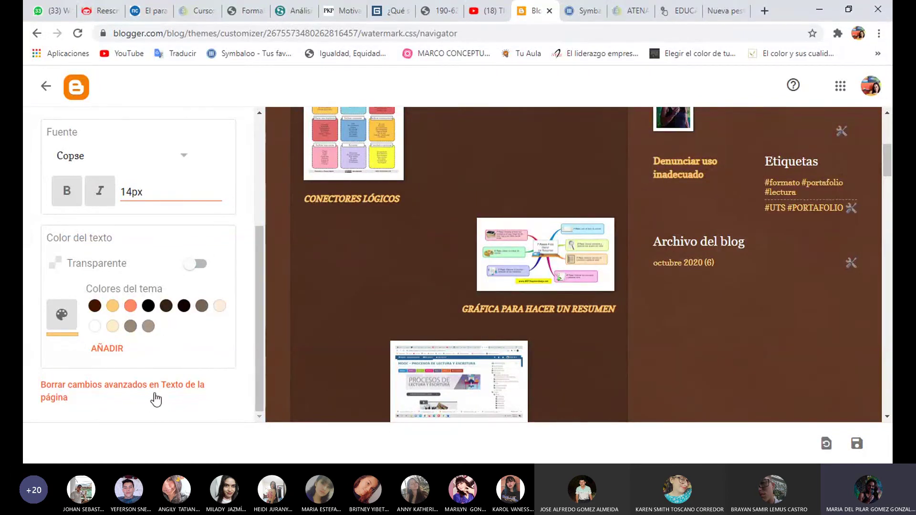
{"action": "left_click", "coordinate": [109, 350]}
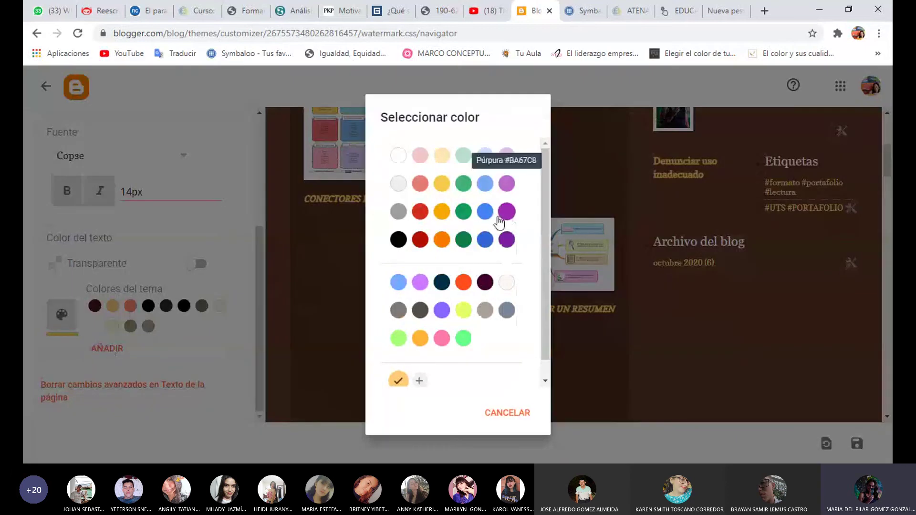
{"action": "left_click", "coordinate": [464, 311]}
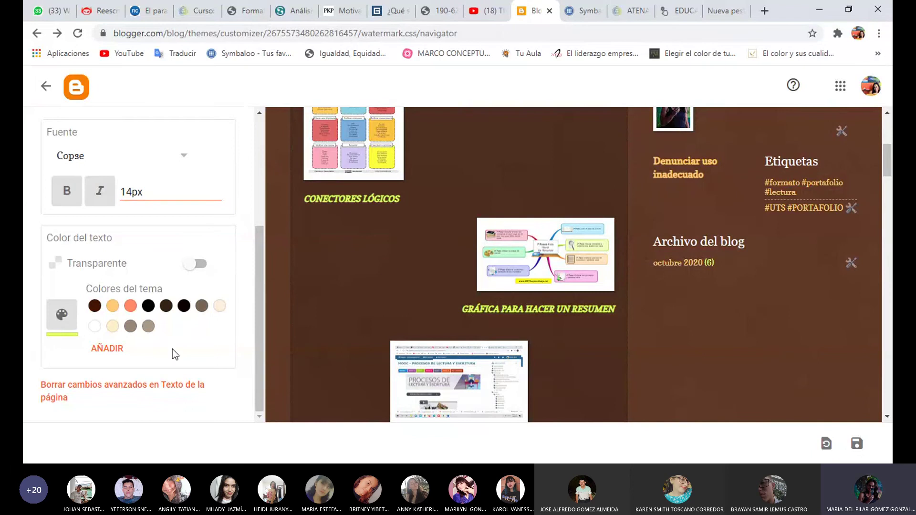
{"action": "left_click", "coordinate": [112, 306]}
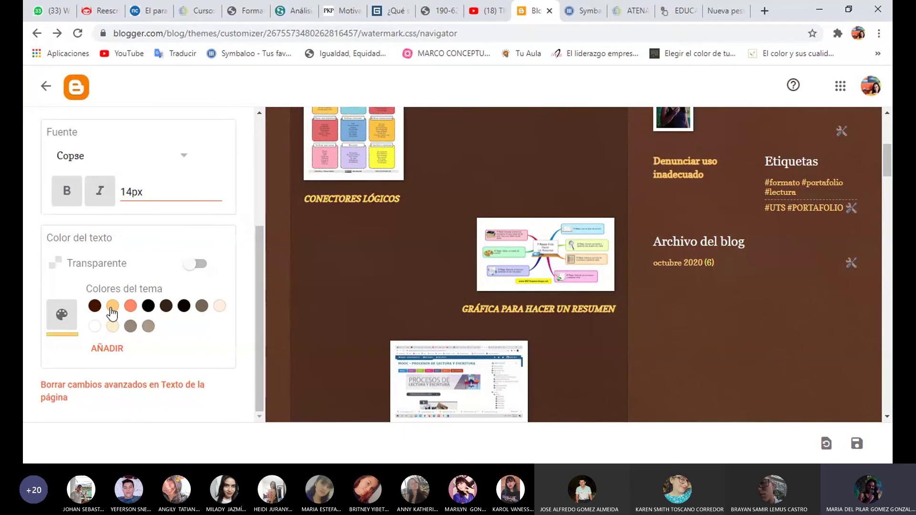
{"action": "left_click_drag", "start_coordinate": [887, 162], "coordinate": [890, 430]}
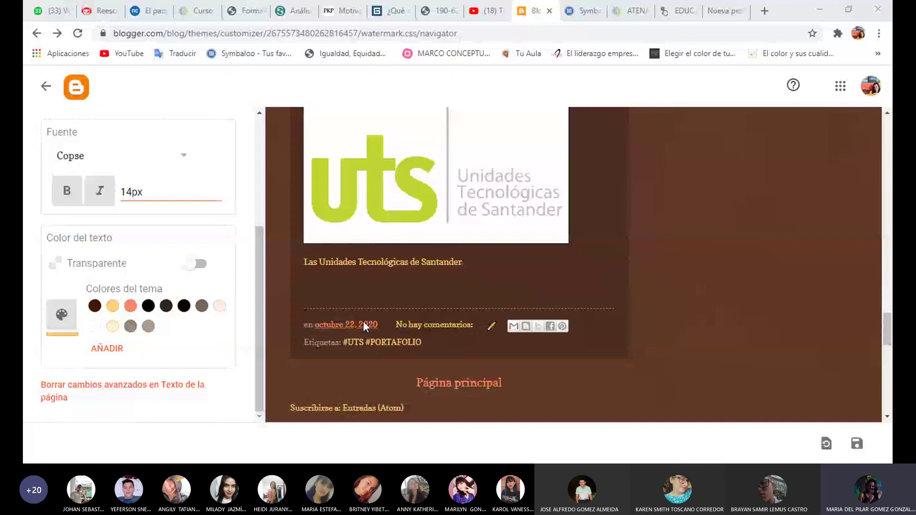
{"action": "scroll", "coordinate": [364, 326], "scroll_direction": "up", "scroll_amount": 6}
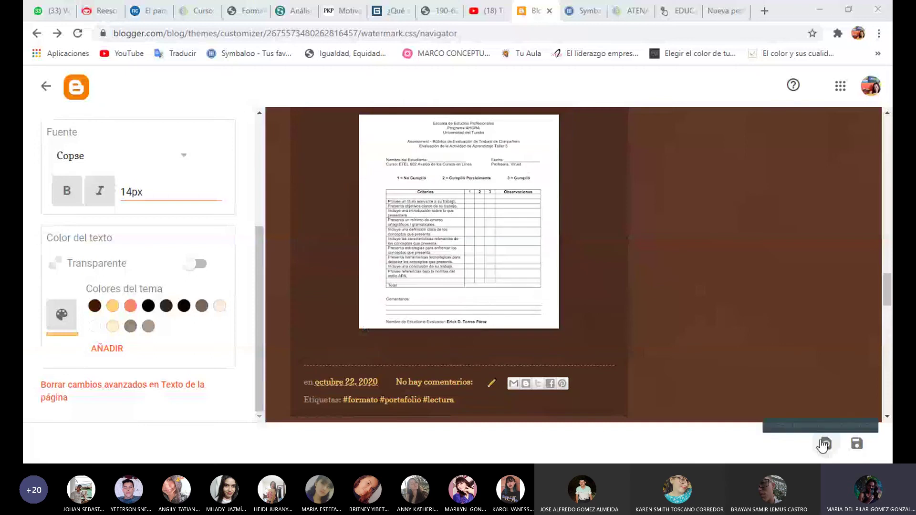
- Save the customised theme and accept the notice that hidden gadgets may become visible
{"action": "left_click", "coordinate": [858, 443]}
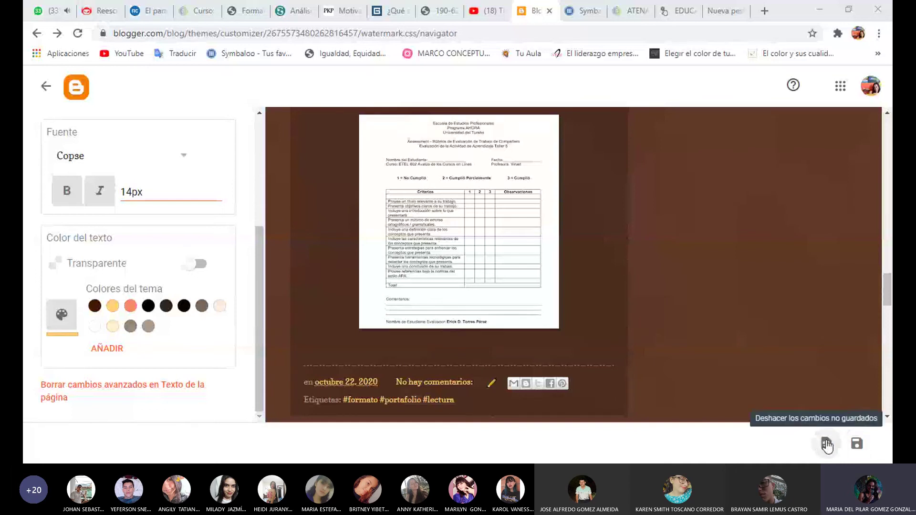
{"action": "left_click", "coordinate": [858, 444]}
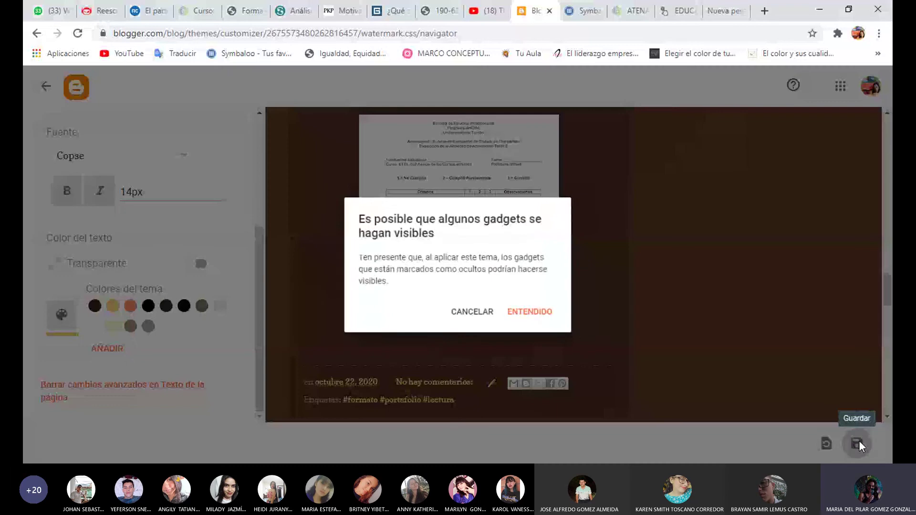
{"action": "left_click", "coordinate": [537, 317]}
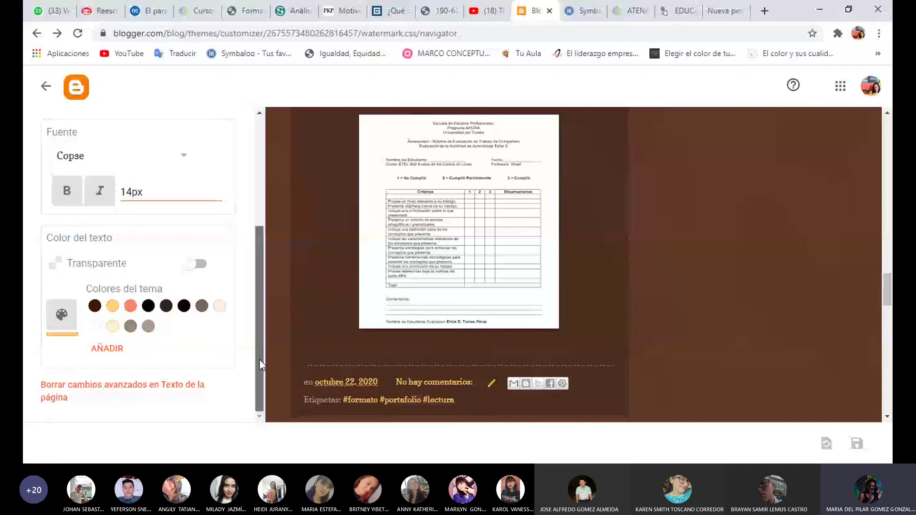
- Review the theme's background image, alignment and main colour range settings
{"action": "left_click_drag", "start_coordinate": [259, 359], "coordinate": [240, 242]}
{"action": "left_click", "coordinate": [240, 242]}
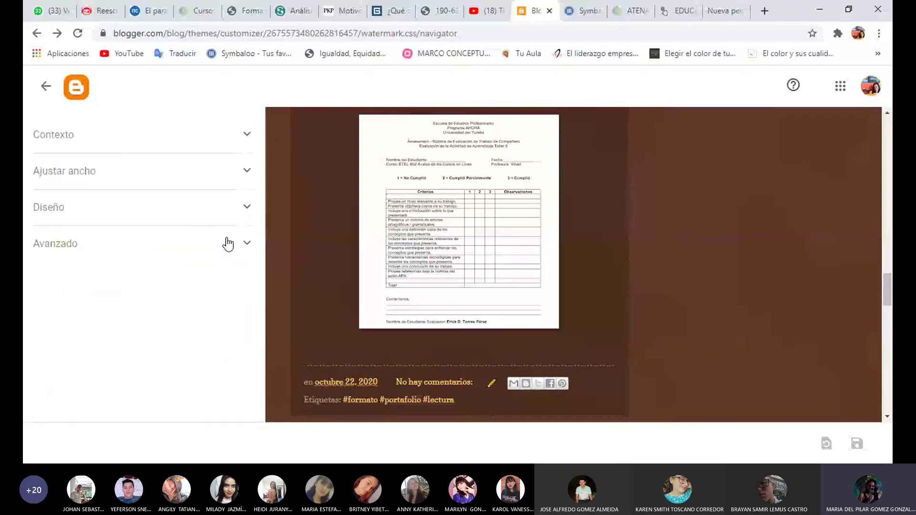
{"action": "left_click", "coordinate": [247, 137]}
{"action": "scroll", "coordinate": [229, 192], "scroll_direction": "down", "scroll_amount": 3}
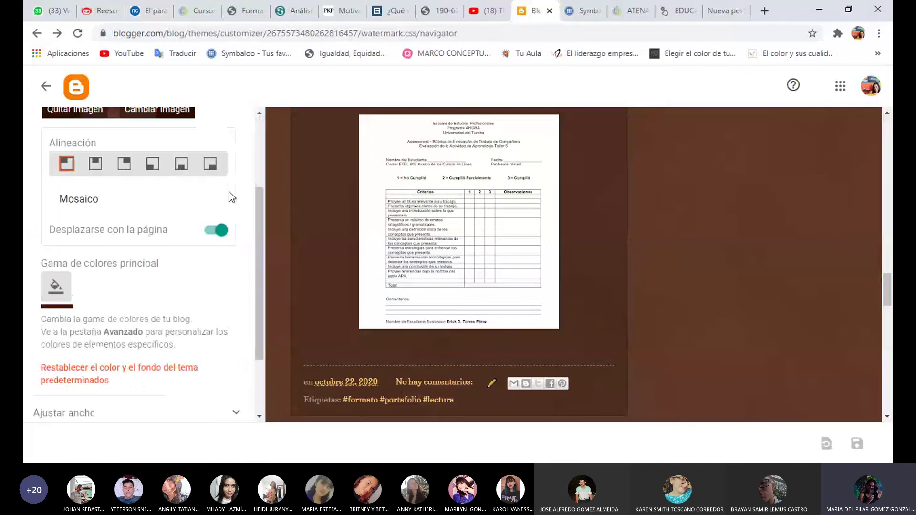
{"action": "scroll", "coordinate": [228, 197], "scroll_direction": "up", "scroll_amount": 3}
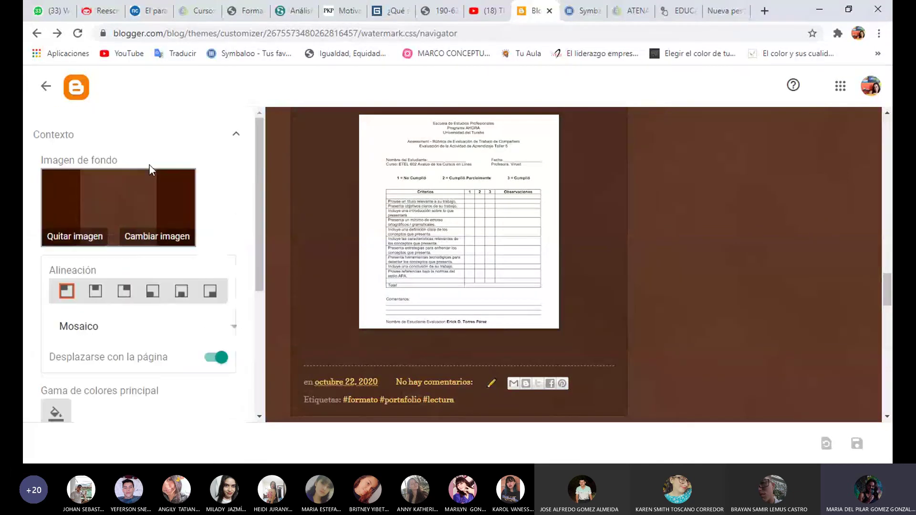
{"action": "left_click", "coordinate": [236, 135]}
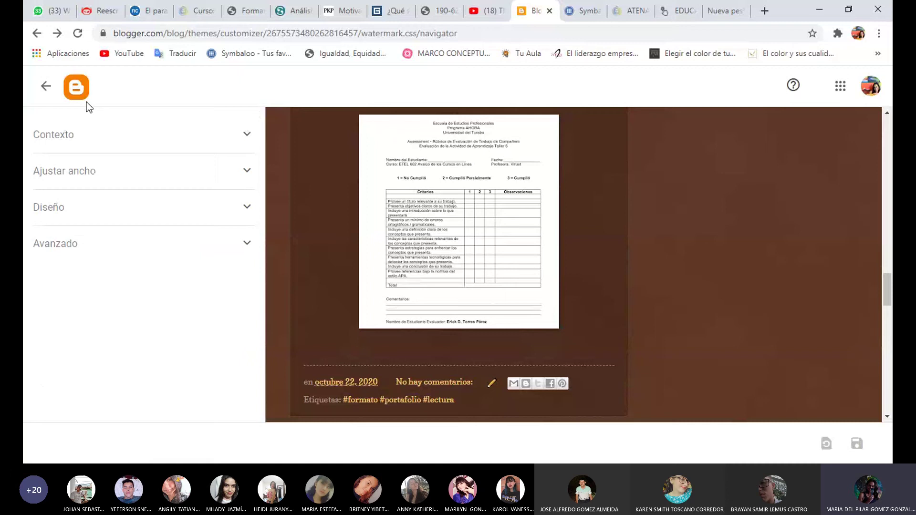
- Leave the theme customizer and look over the gadgets and sections in the blog's layout
{"action": "left_click", "coordinate": [44, 87]}
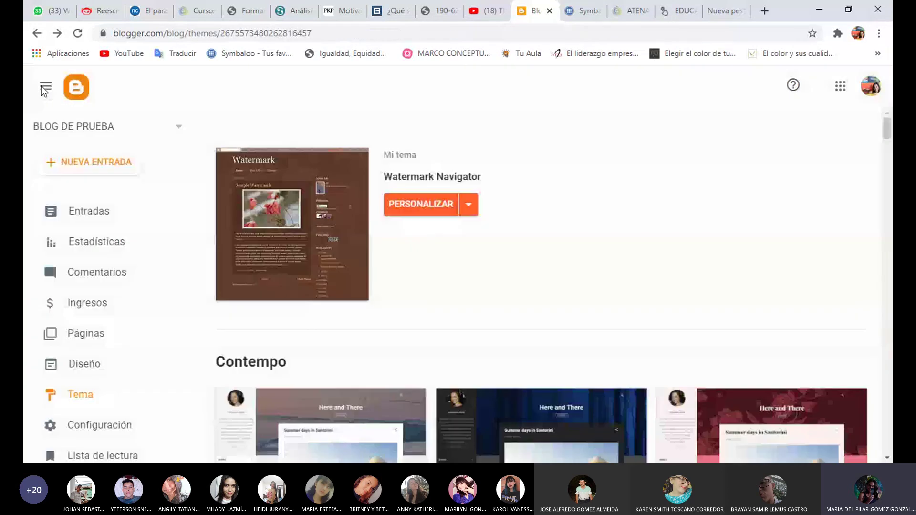
{"action": "scroll", "coordinate": [104, 353], "scroll_direction": "down", "scroll_amount": 1}
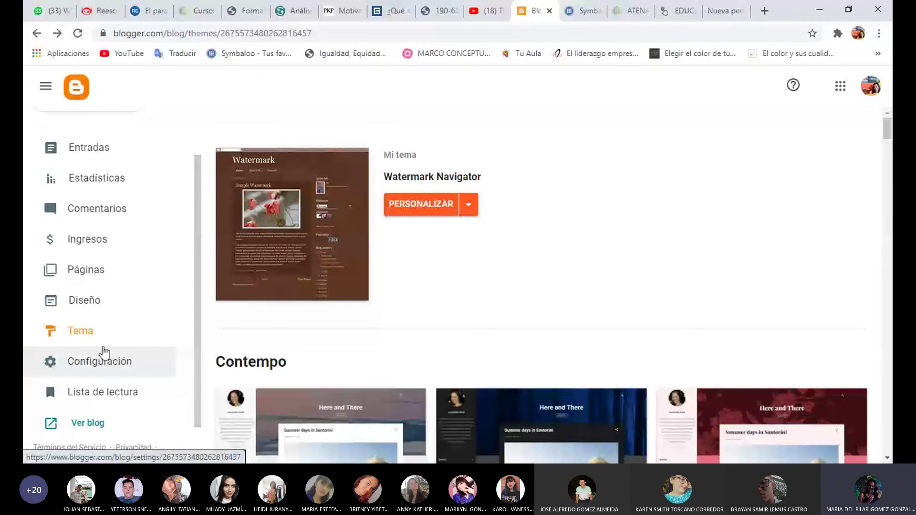
{"action": "left_click", "coordinate": [85, 300]}
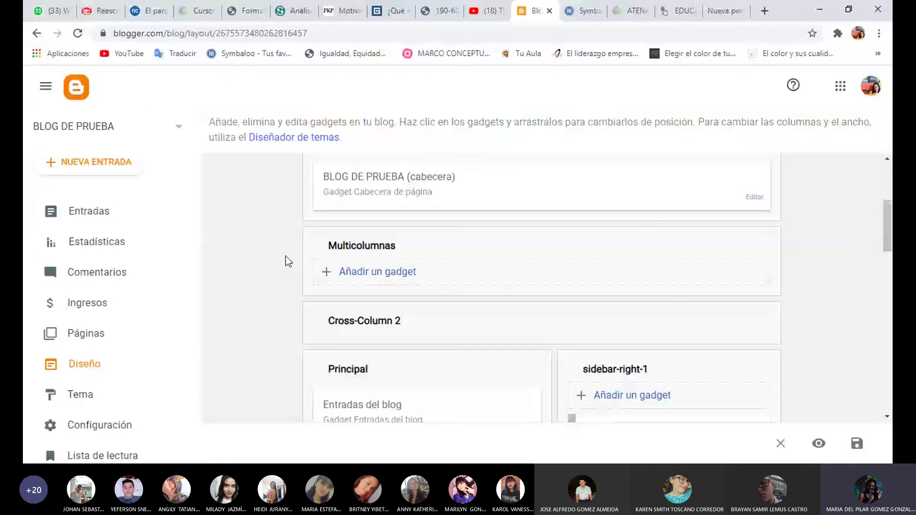
{"action": "scroll", "coordinate": [514, 283], "scroll_direction": "down", "scroll_amount": 10}
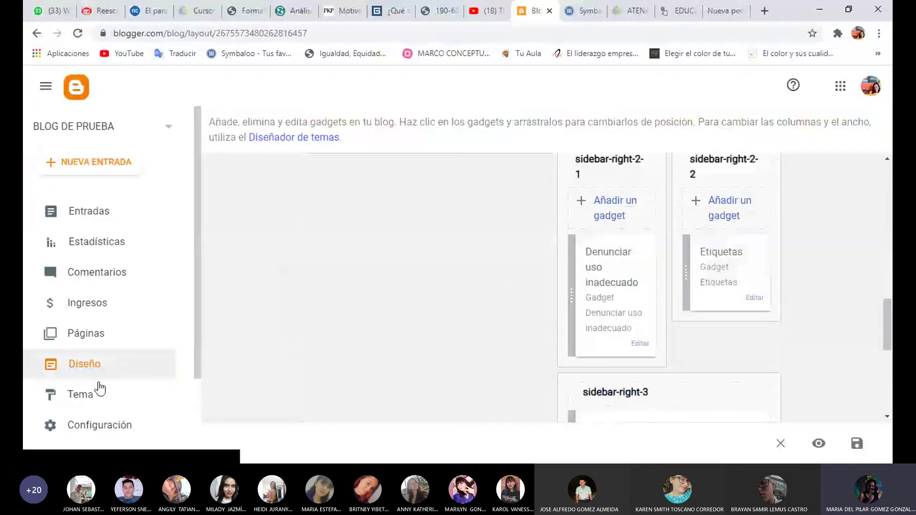
{"action": "scroll", "coordinate": [126, 378], "scroll_direction": "down", "scroll_amount": 2}
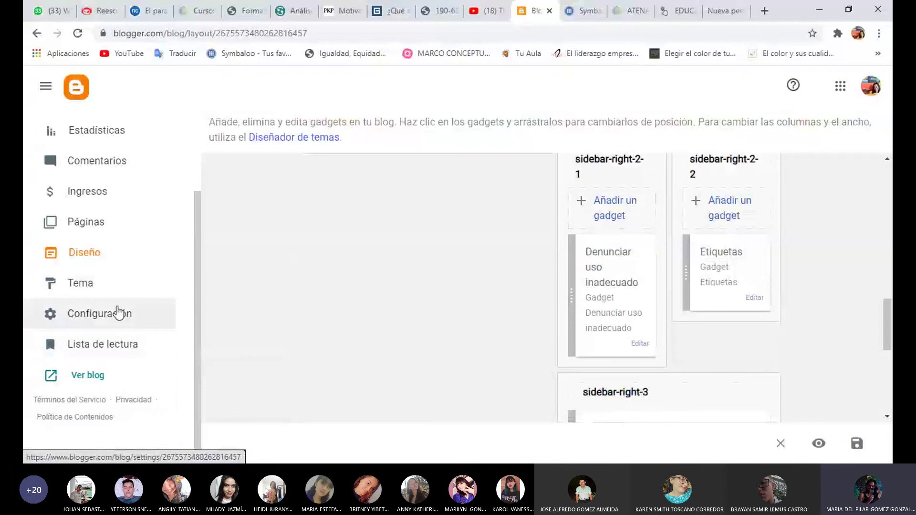
- Examine the blog settings from the basic, privacy and publishing options through permissions, posts and comments
{"action": "left_click", "coordinate": [119, 313]}
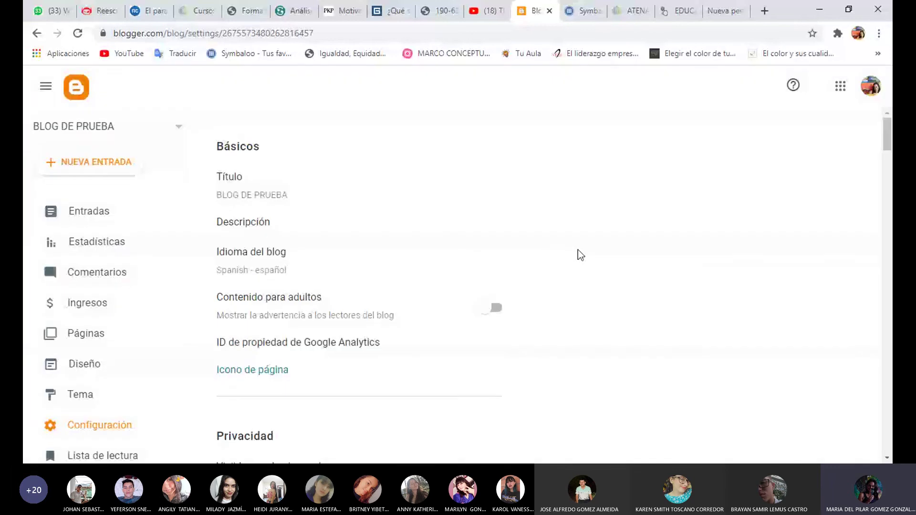
{"action": "scroll", "coordinate": [405, 251], "scroll_direction": "down", "scroll_amount": 3}
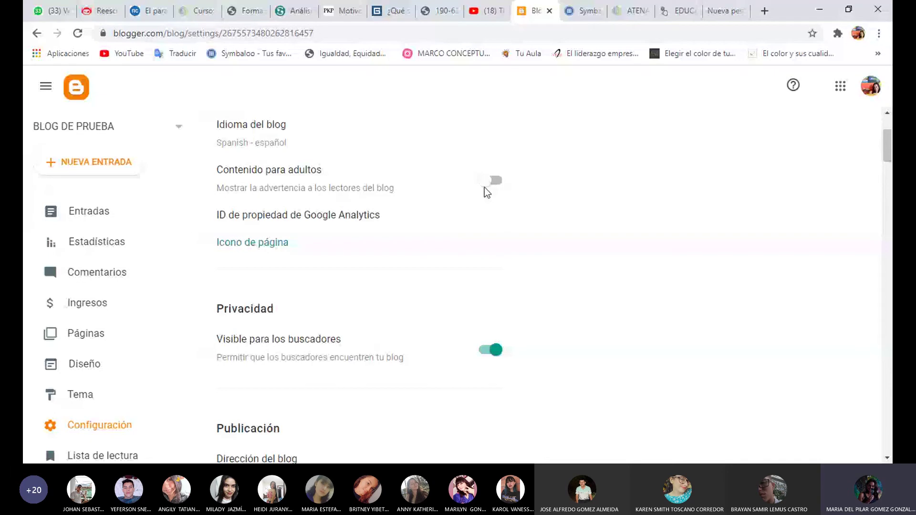
{"action": "scroll", "coordinate": [485, 187], "scroll_direction": "down", "scroll_amount": 3}
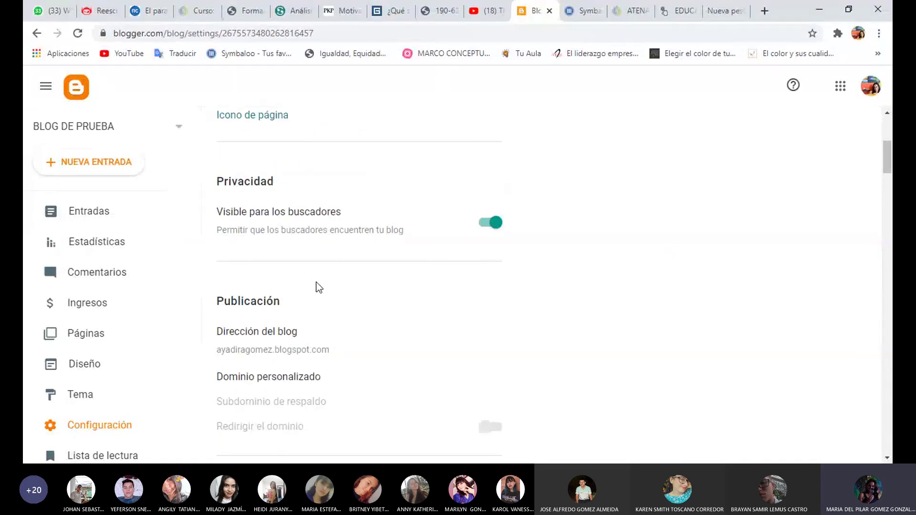
{"action": "scroll", "coordinate": [316, 282], "scroll_direction": "down", "scroll_amount": 3}
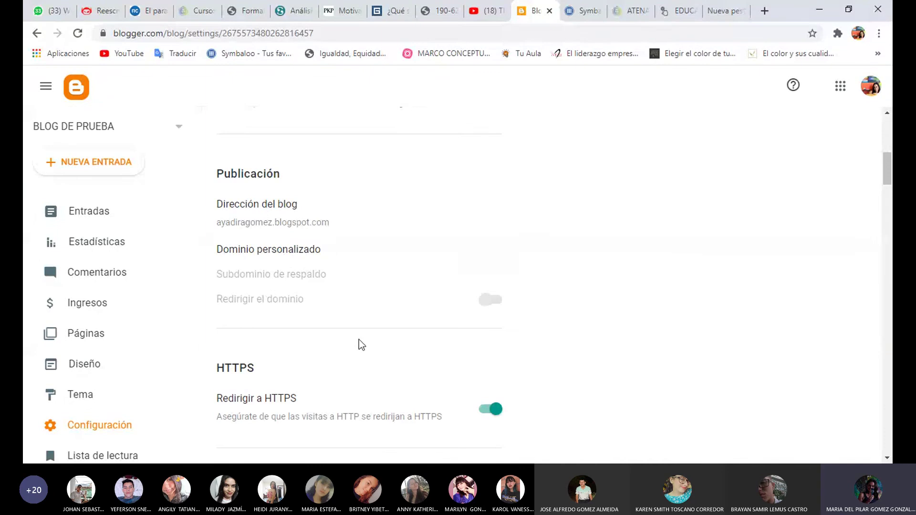
{"action": "scroll", "coordinate": [359, 340], "scroll_direction": "down", "scroll_amount": 7}
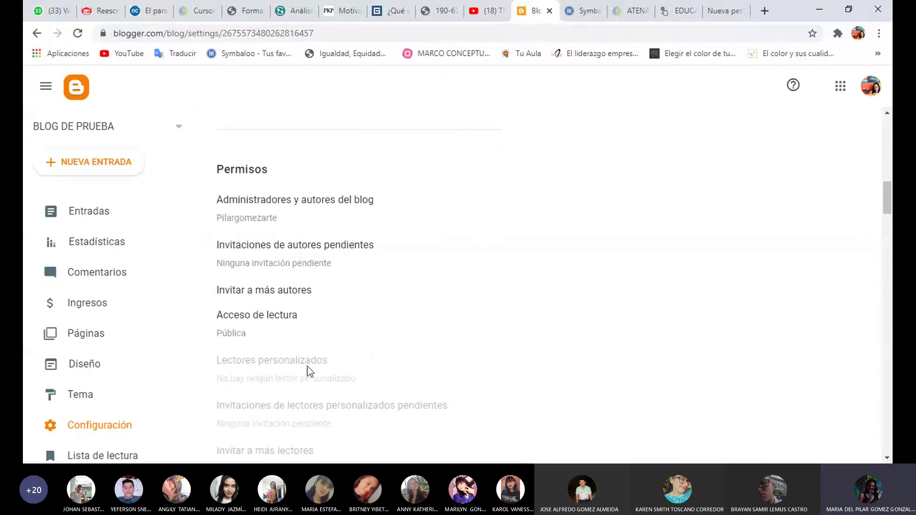
{"action": "scroll", "coordinate": [302, 355], "scroll_direction": "down", "scroll_amount": 4}
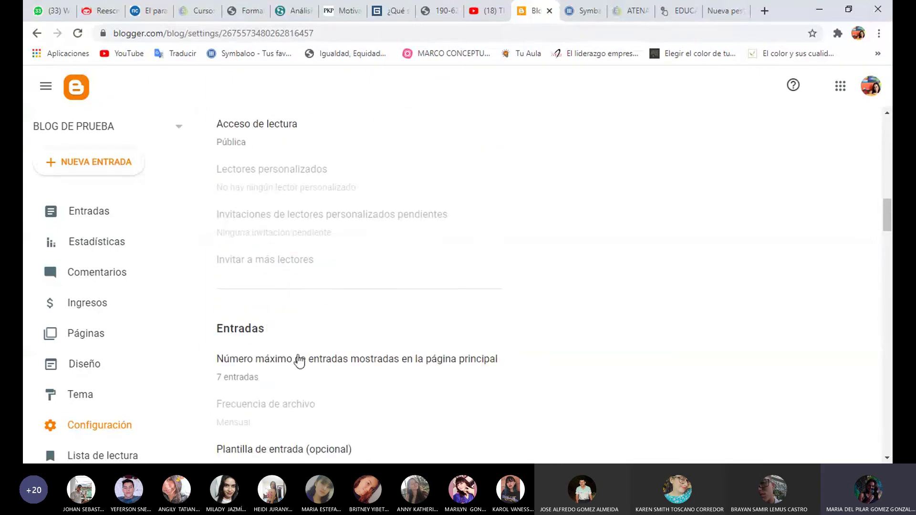
{"action": "scroll", "coordinate": [301, 360], "scroll_direction": "down", "scroll_amount": 4}
{"action": "scroll", "coordinate": [266, 231], "scroll_direction": "down", "scroll_amount": 4}
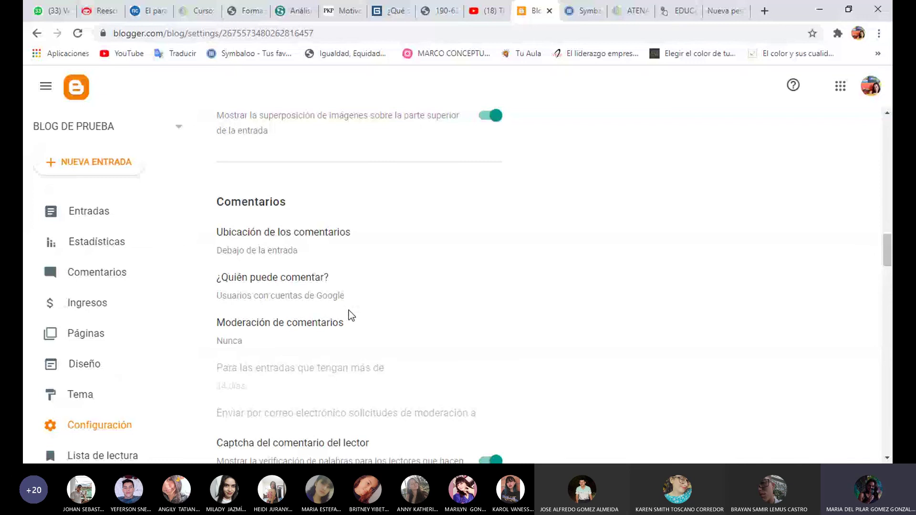
- View the published blog and examine the MOOC INSTITUCIONAL and LECTURA INFERENCIAL posts
{"action": "scroll", "coordinate": [127, 364], "scroll_direction": "down", "scroll_amount": 3}
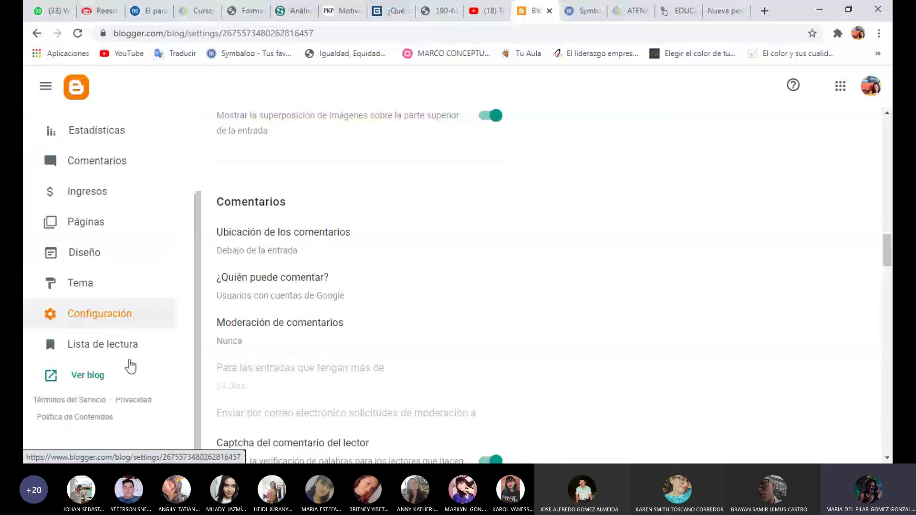
{"action": "left_click", "coordinate": [93, 376]}
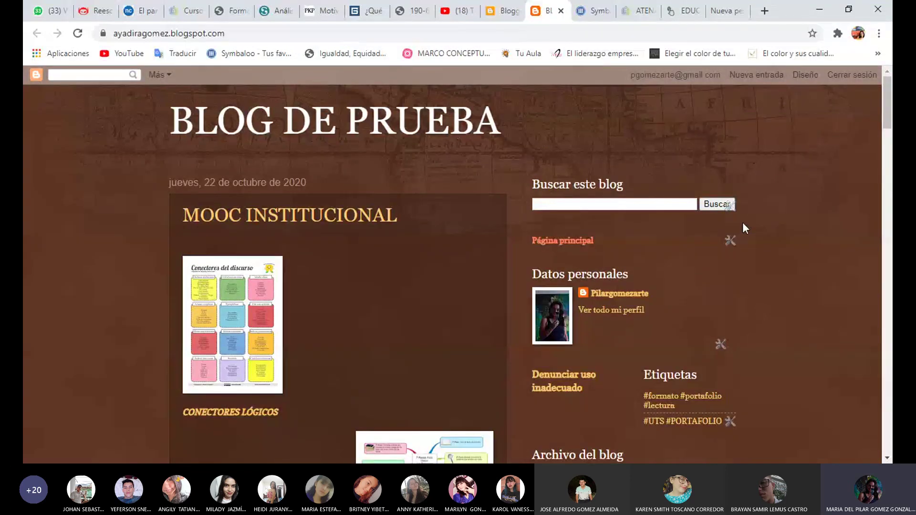
{"action": "scroll", "coordinate": [743, 224], "scroll_direction": "down", "scroll_amount": 3}
{"action": "scroll", "coordinate": [744, 225], "scroll_direction": "down", "scroll_amount": 4}
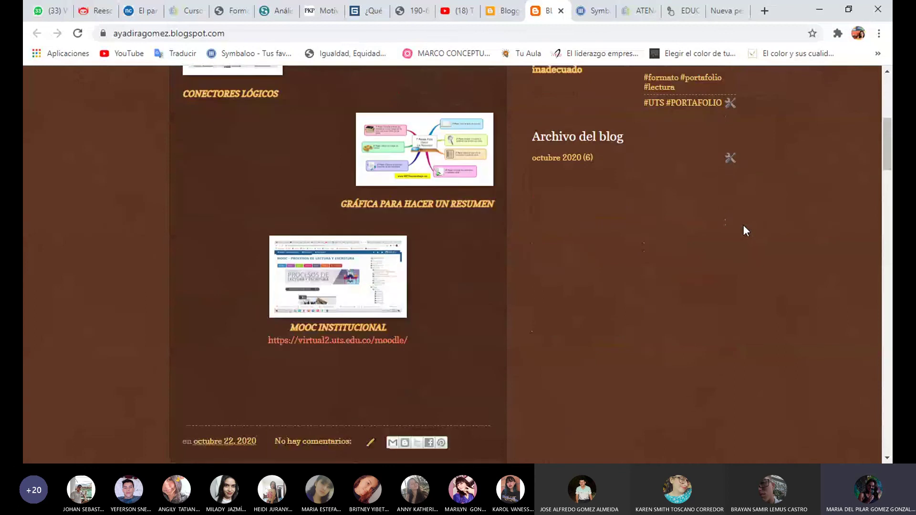
{"action": "scroll", "coordinate": [743, 224], "scroll_direction": "down", "scroll_amount": 7}
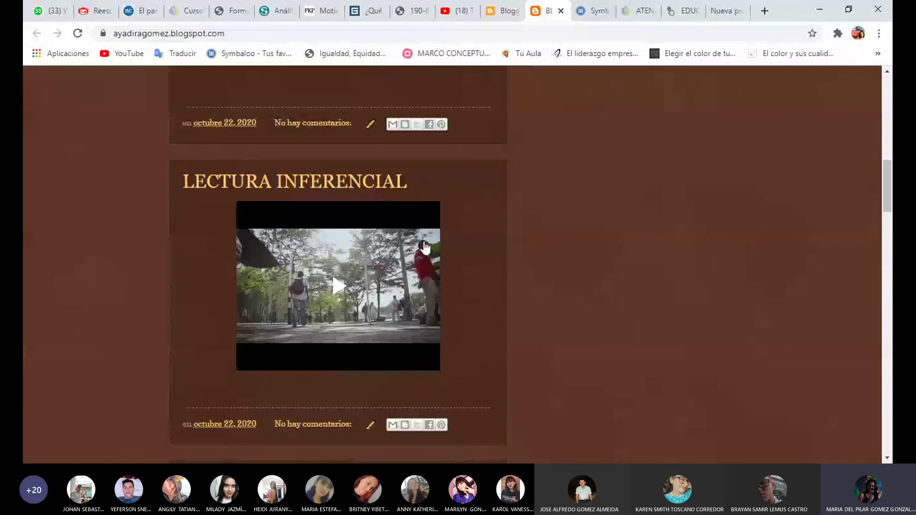
- Test the LECTURA INFERENCIAL video and the PLATAFORMA ATENA link, closing the linked page to return to the blog
{"action": "left_click", "coordinate": [338, 286]}
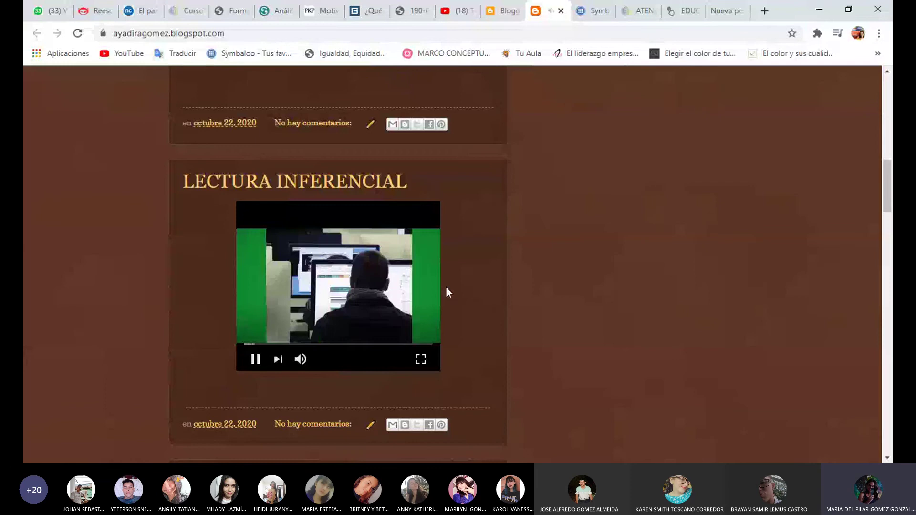
{"action": "left_click", "coordinate": [254, 359]}
{"action": "scroll", "coordinate": [529, 286], "scroll_direction": "down", "scroll_amount": 5}
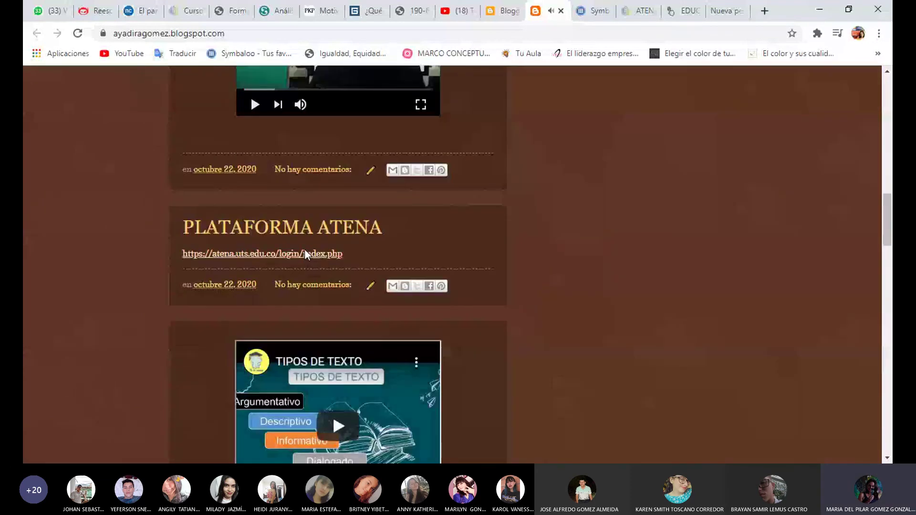
{"action": "left_click", "coordinate": [305, 253]}
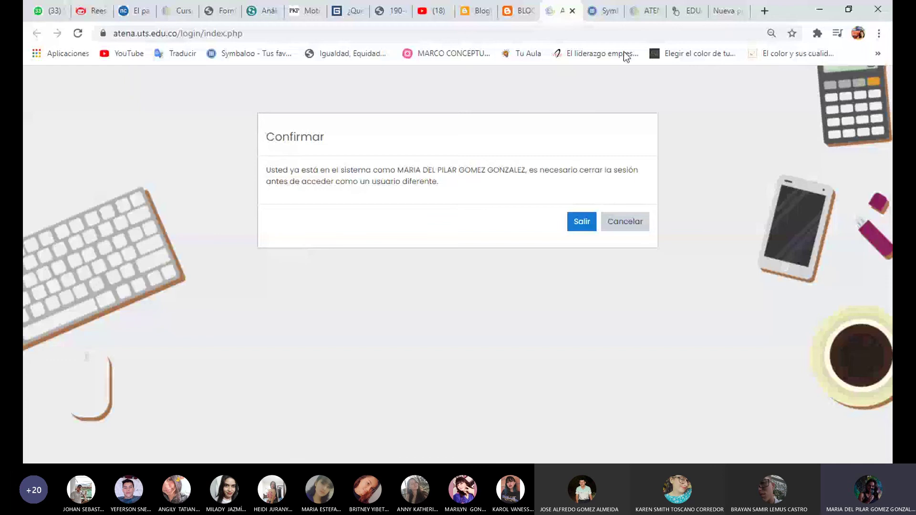
{"action": "left_click", "coordinate": [572, 10]}
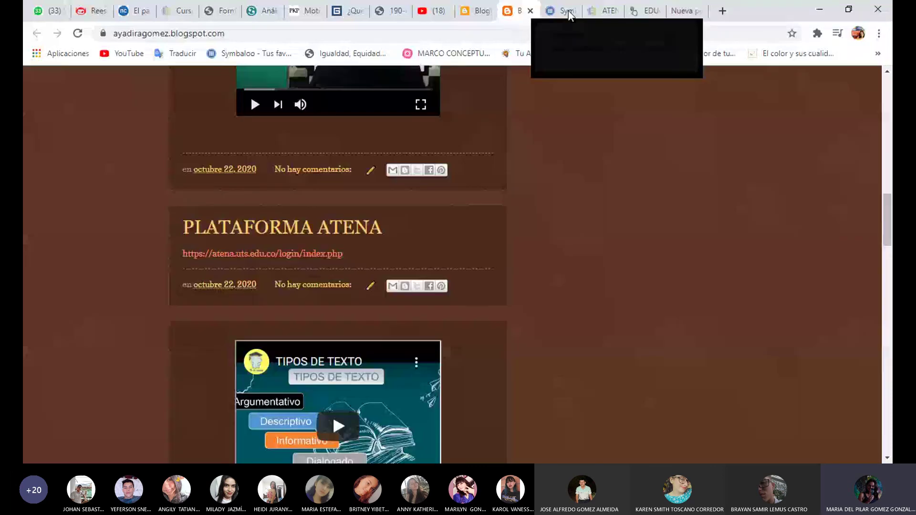
- Check the image in the Formato de Evaluación post and reopen the published blog after closing its page
{"action": "scroll", "coordinate": [453, 347], "scroll_direction": "down", "scroll_amount": 5}
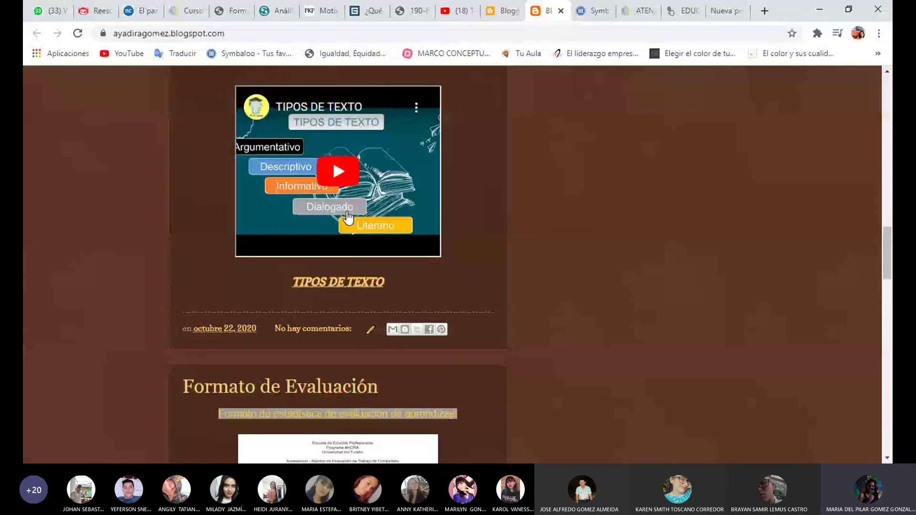
{"action": "left_click", "coordinate": [337, 448]}
{"action": "left_click", "coordinate": [561, 10]}
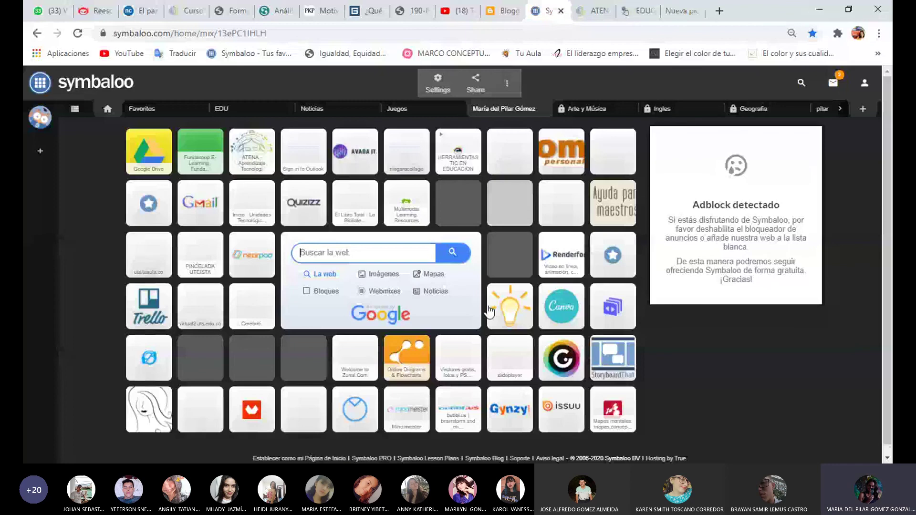
{"action": "key", "text": "ctrl+shift+Tab"}
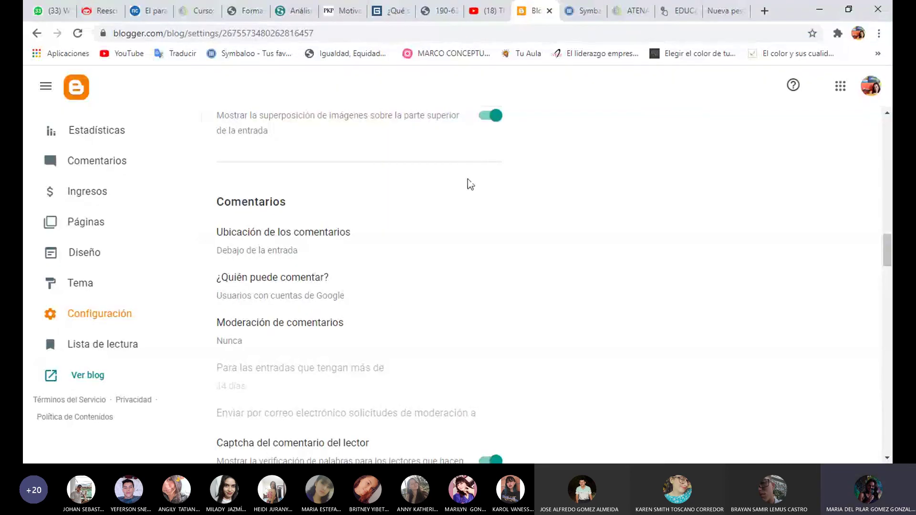
{"action": "key", "text": "ctrl+shift+t"}
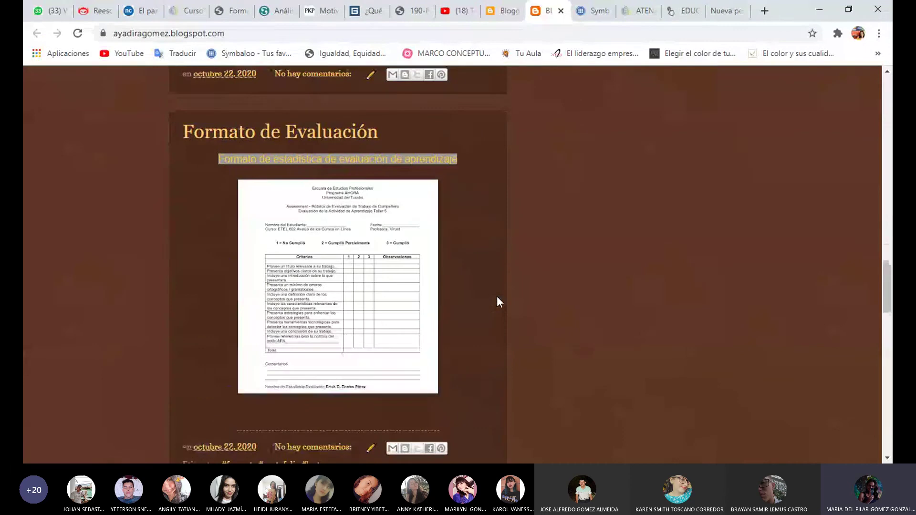
- Test the UTS logo image's link to the Atena login page and return to the published blog
{"action": "scroll", "coordinate": [496, 296], "scroll_direction": "down", "scroll_amount": 5}
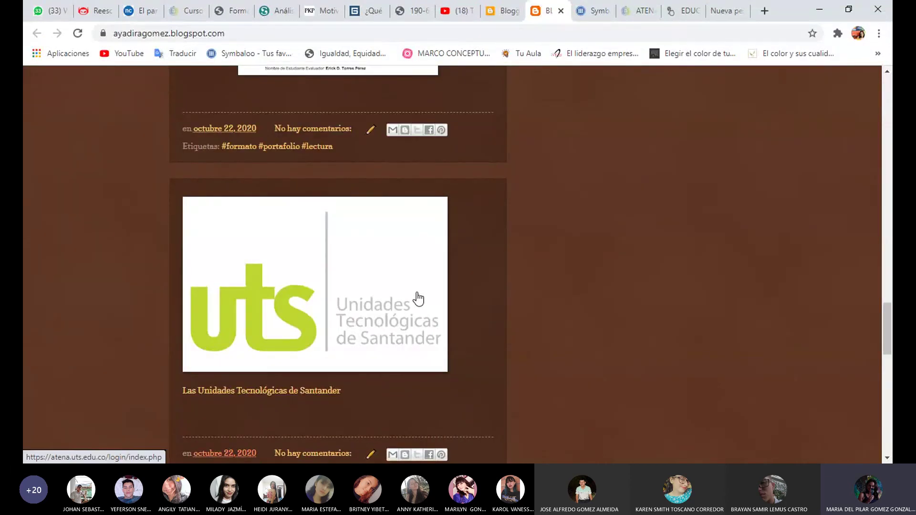
{"action": "left_click", "coordinate": [307, 289]}
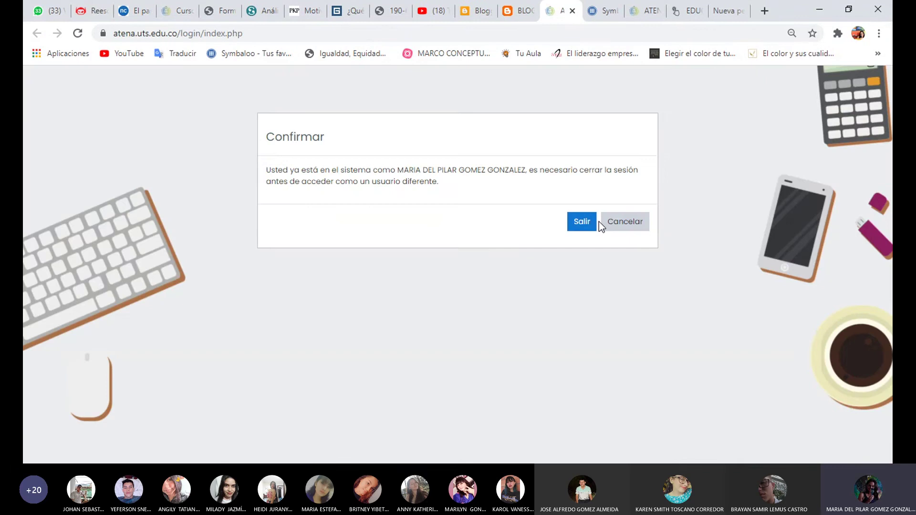
{"action": "left_click", "coordinate": [573, 11]}
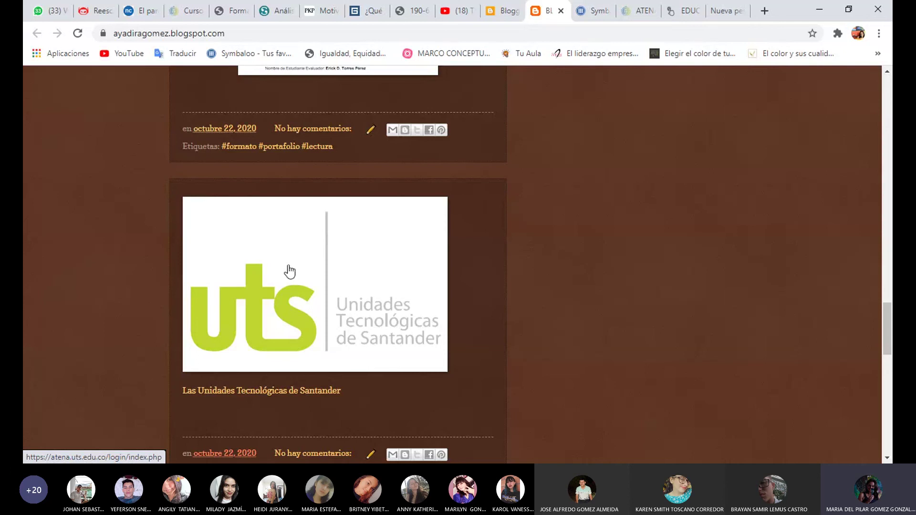
{"action": "scroll", "coordinate": [308, 339], "scroll_direction": "up", "scroll_amount": 1}
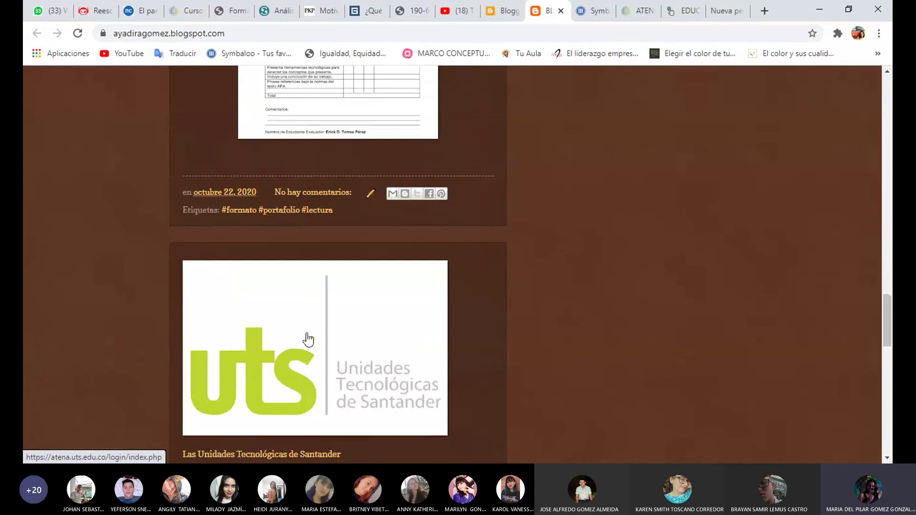
- Return from the published blog to the management page of BLOG DE PRUEBA and start a new post
{"action": "scroll", "coordinate": [308, 339], "scroll_direction": "up", "scroll_amount": 7}
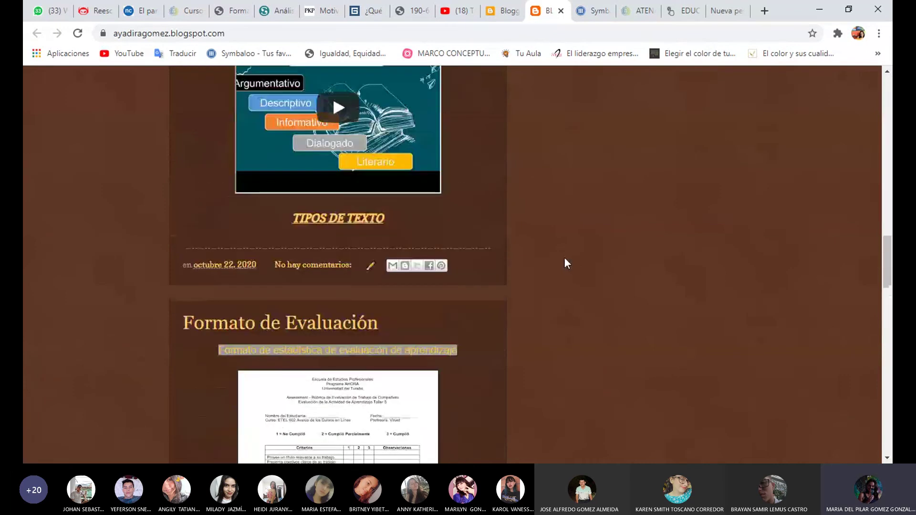
{"action": "scroll", "coordinate": [564, 257], "scroll_direction": "up", "scroll_amount": 5}
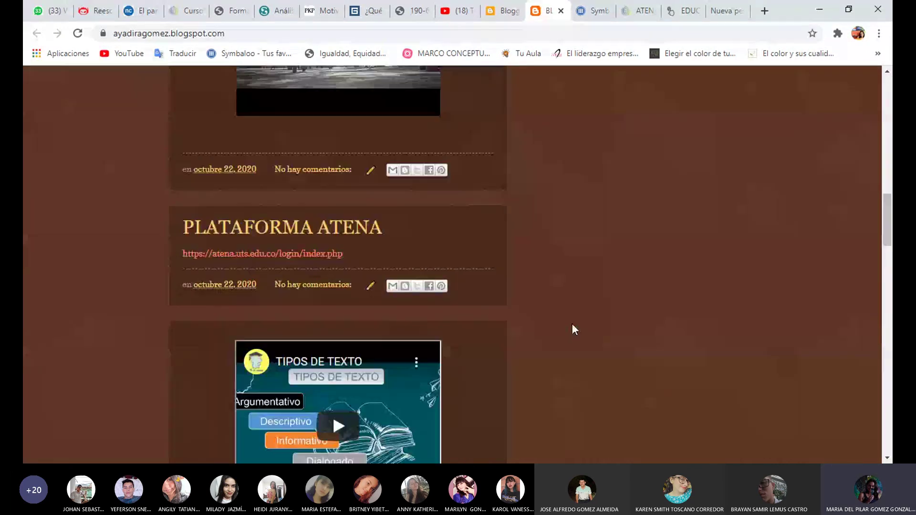
{"action": "scroll", "coordinate": [572, 328], "scroll_direction": "up", "scroll_amount": 3}
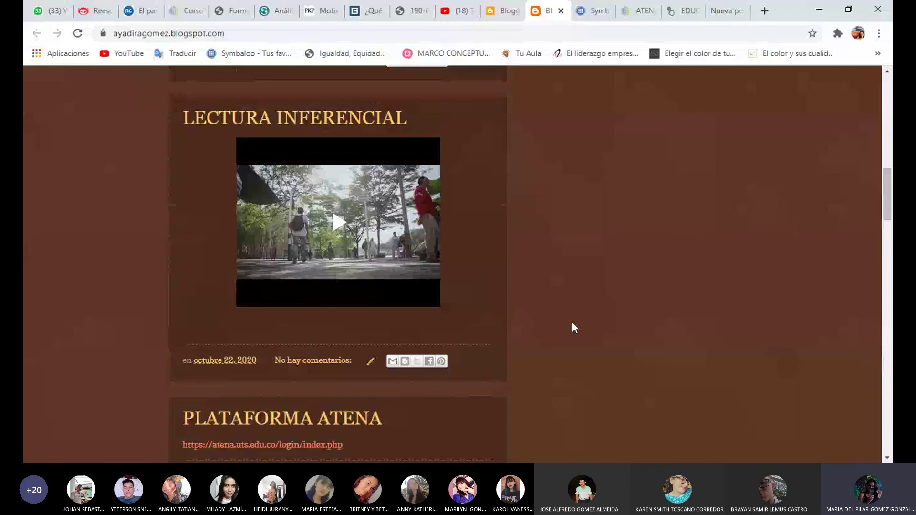
{"action": "scroll", "coordinate": [573, 327], "scroll_direction": "up", "scroll_amount": 3}
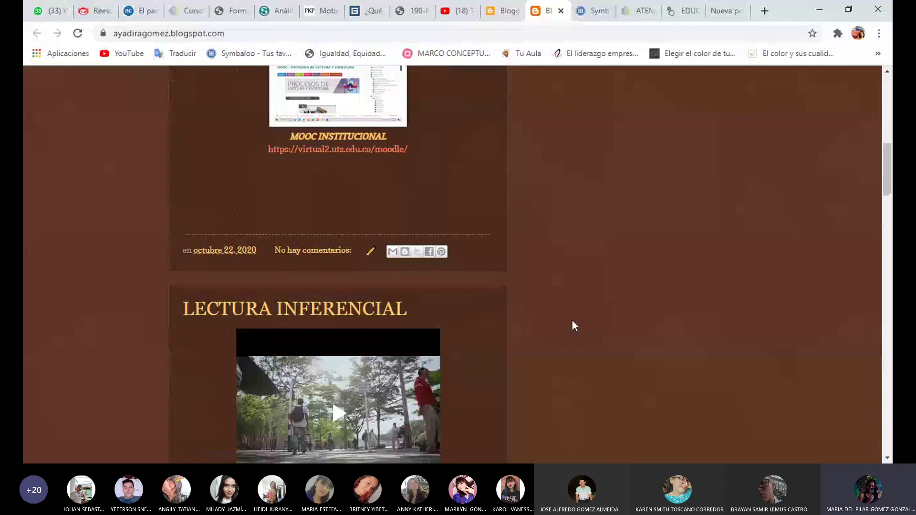
{"action": "key", "text": "ctrl+shift+Tab"}
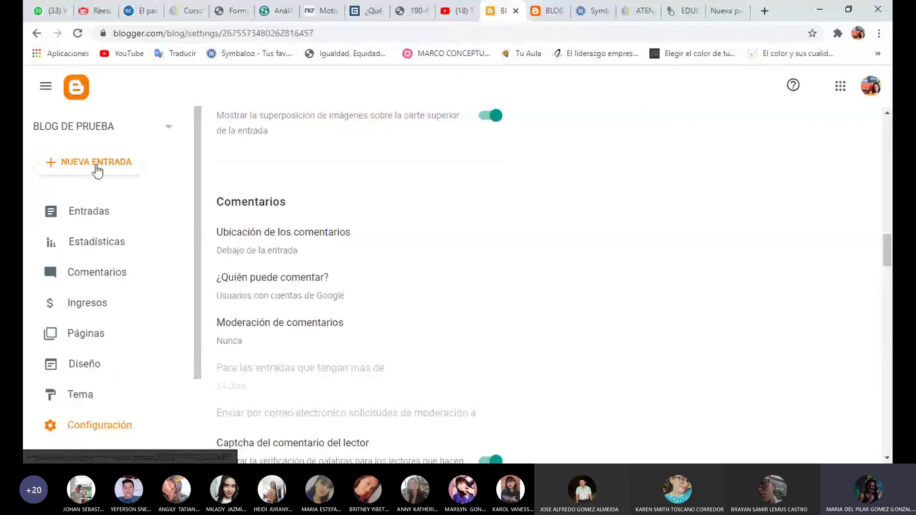
{"action": "left_click", "coordinate": [97, 167]}
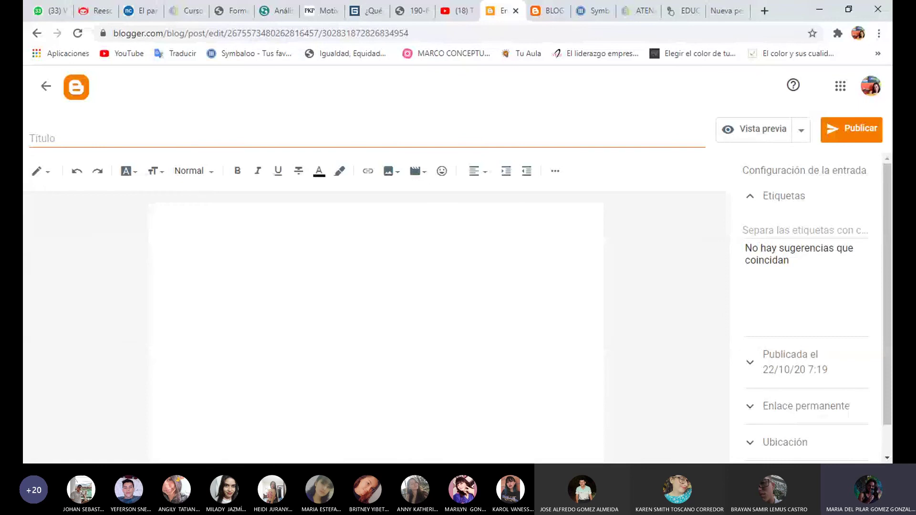
- In Atena, go to Área personal and open the course 1750-A131-131469-DHI014-PROCESOS DE LECTURA Y ESCRITURA
{"action": "left_click", "coordinate": [186, 13]}
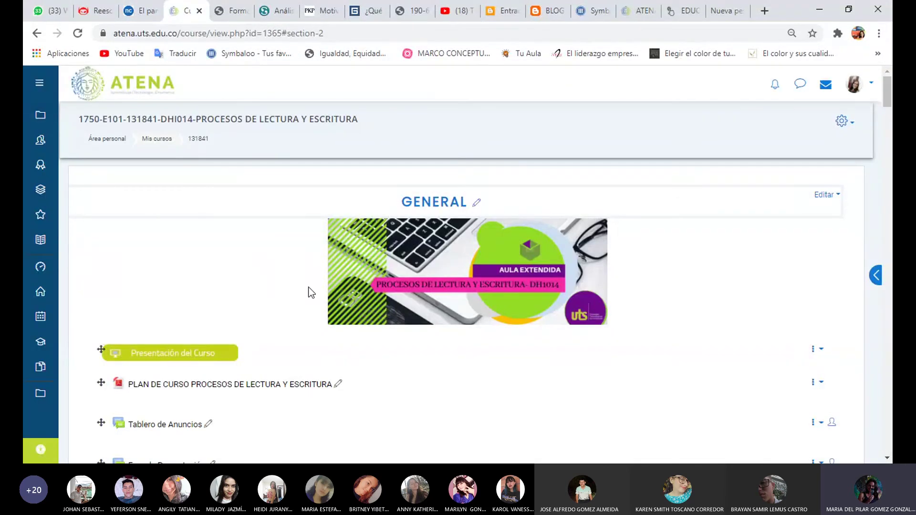
{"action": "left_click", "coordinate": [108, 143]}
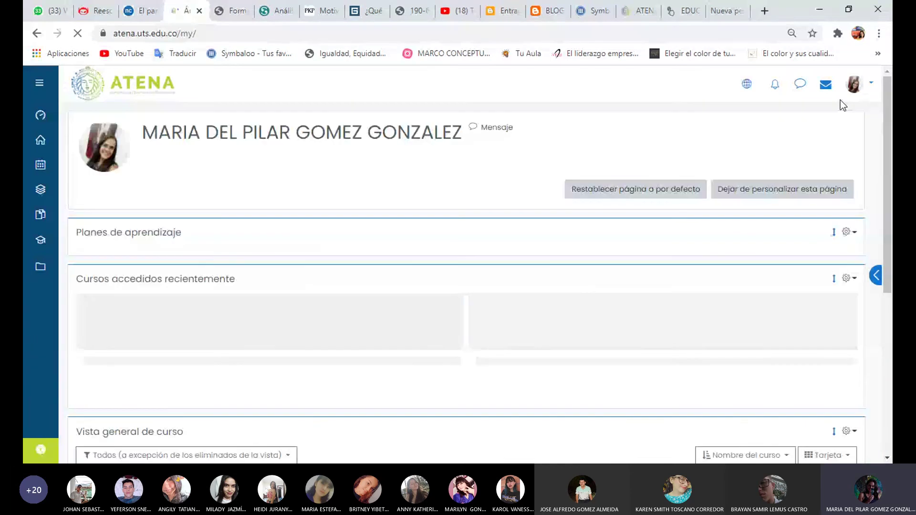
{"action": "scroll", "coordinate": [641, 270], "scroll_direction": "down", "scroll_amount": 4}
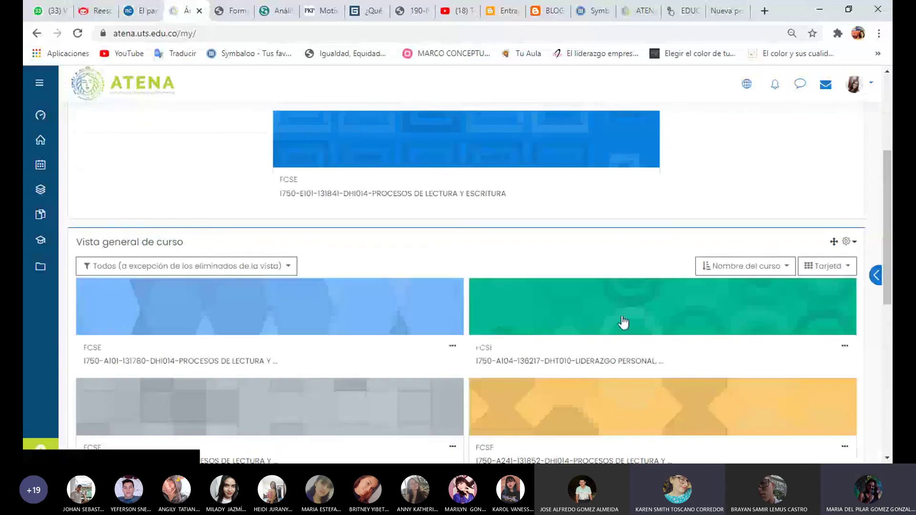
{"action": "scroll", "coordinate": [309, 371], "scroll_direction": "down", "scroll_amount": 1}
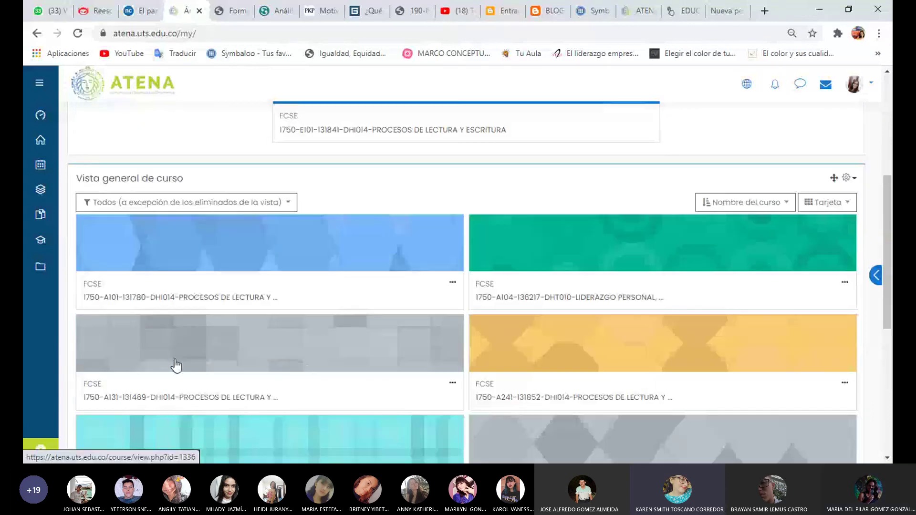
{"action": "left_click", "coordinate": [184, 397]}
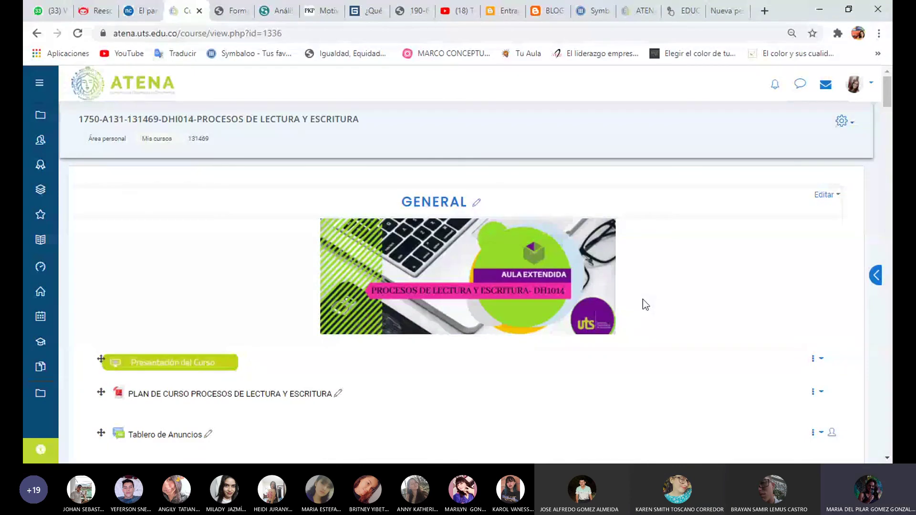
- Open the Actividad No. 1. INFOGRAFÍA de Participación en clase forum under the course's PRIMER CORTE section
{"action": "scroll", "coordinate": [643, 300], "scroll_direction": "down", "scroll_amount": 1}
{"action": "scroll", "coordinate": [645, 303], "scroll_direction": "down", "scroll_amount": 2}
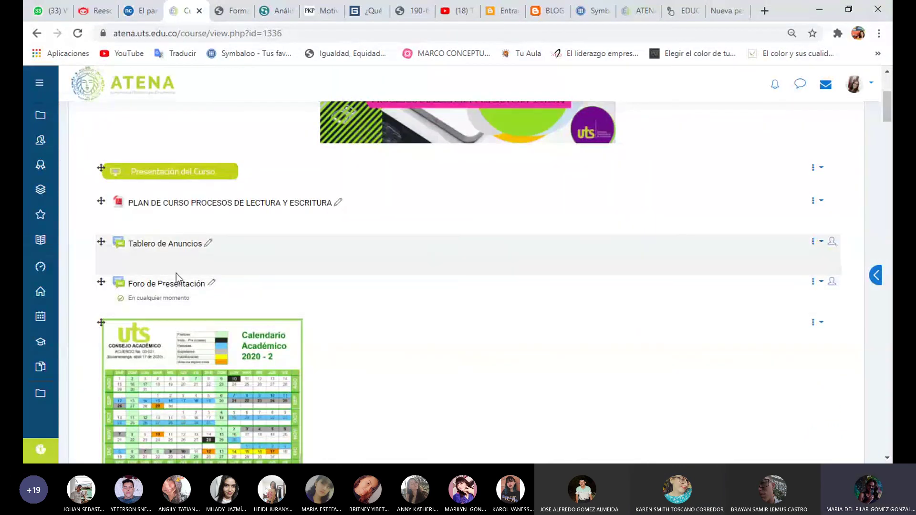
{"action": "scroll", "coordinate": [214, 304], "scroll_direction": "down", "scroll_amount": 18}
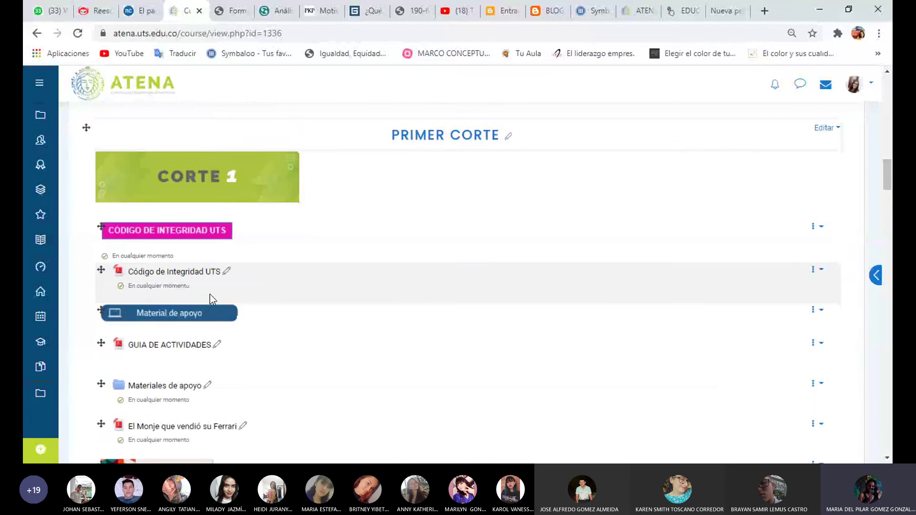
{"action": "scroll", "coordinate": [212, 299], "scroll_direction": "down", "scroll_amount": 5}
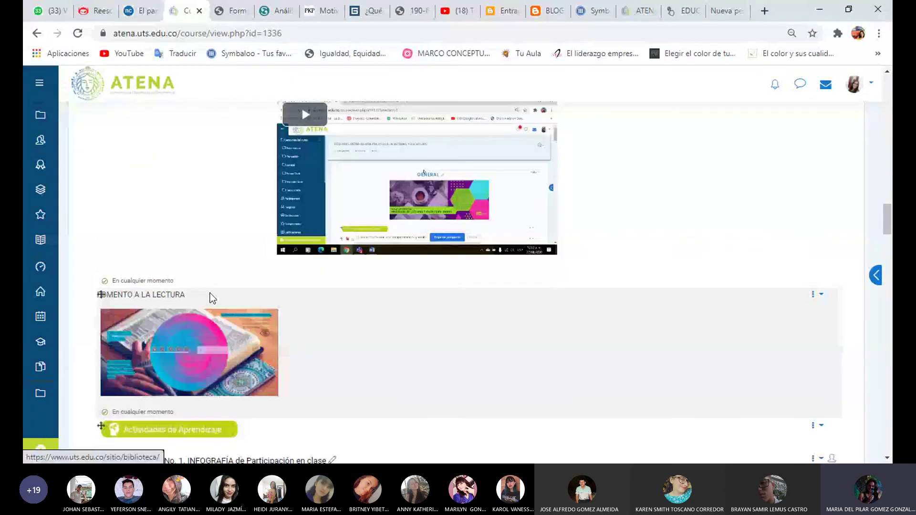
{"action": "scroll", "coordinate": [224, 286], "scroll_direction": "down", "scroll_amount": 3}
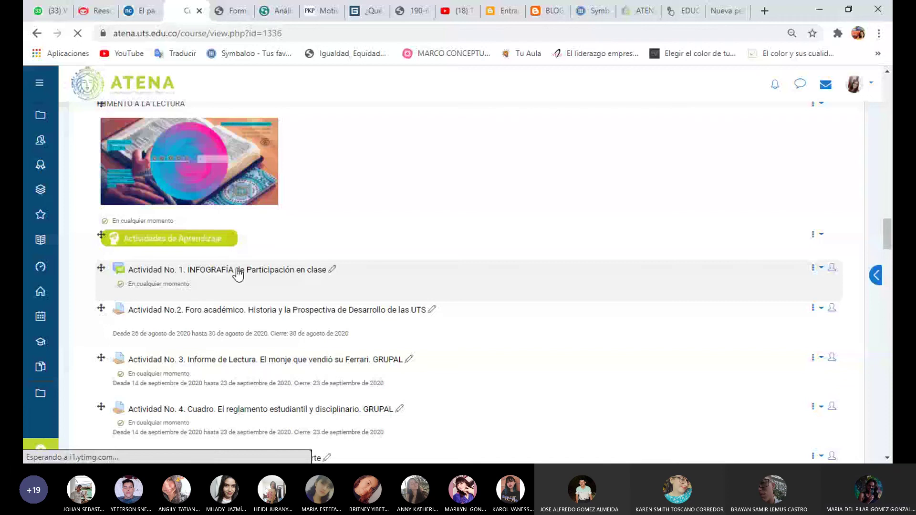
{"action": "left_click", "coordinate": [238, 271]}
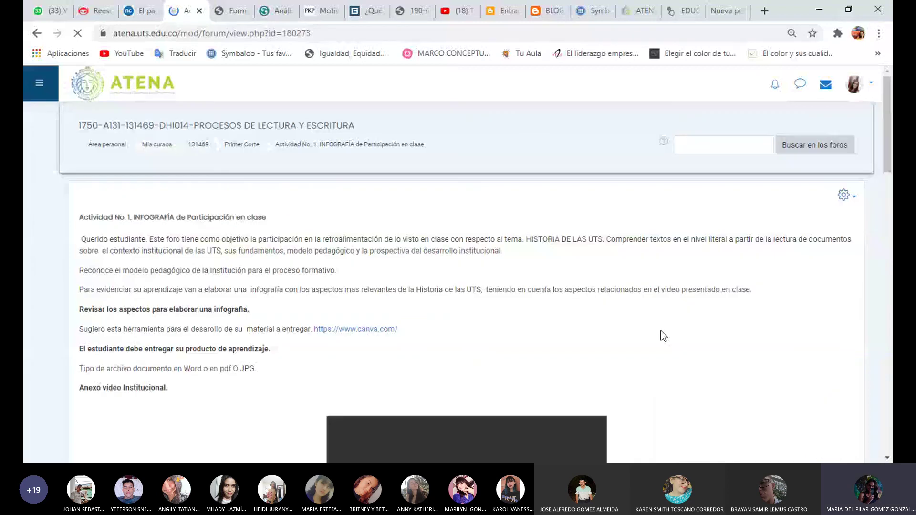
- Open the first discussion, Infografía historia de la UTS, and bring up its infographic image
{"action": "scroll", "coordinate": [663, 335], "scroll_direction": "down", "scroll_amount": 6}
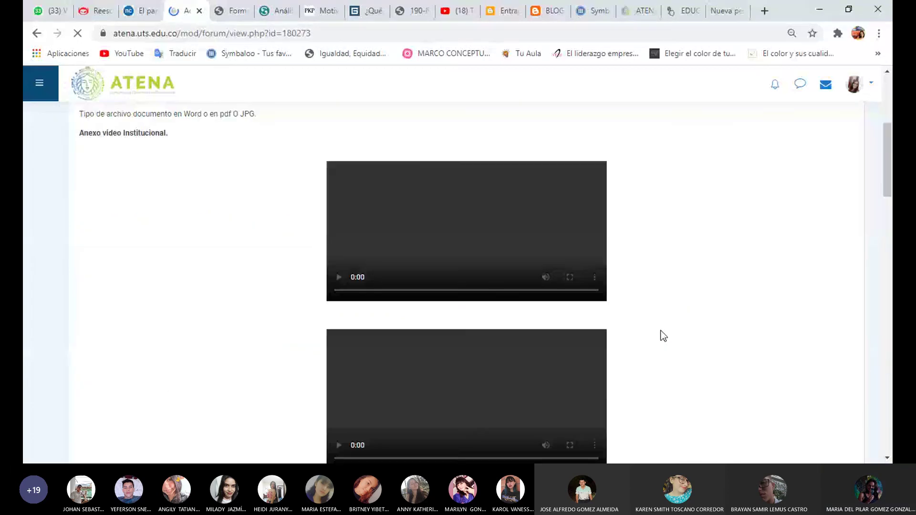
{"action": "scroll", "coordinate": [663, 336], "scroll_direction": "down", "scroll_amount": 5}
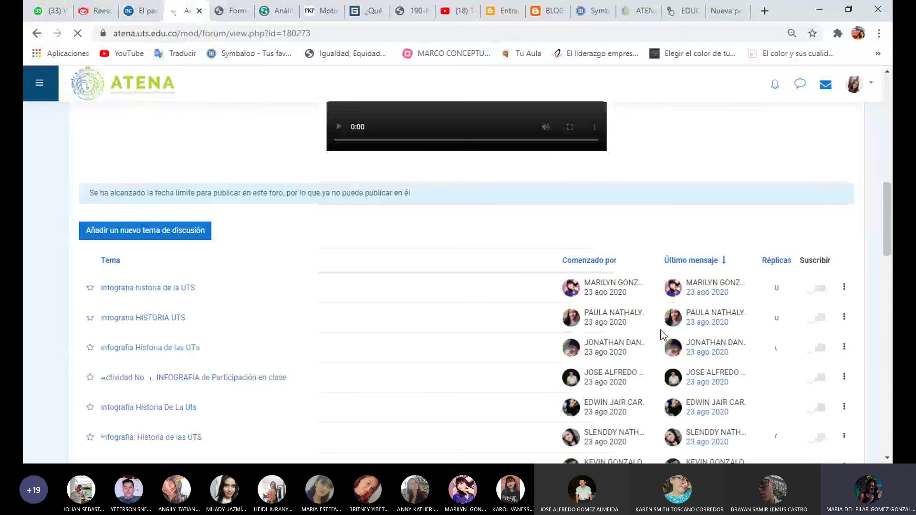
{"action": "left_click", "coordinate": [165, 297]}
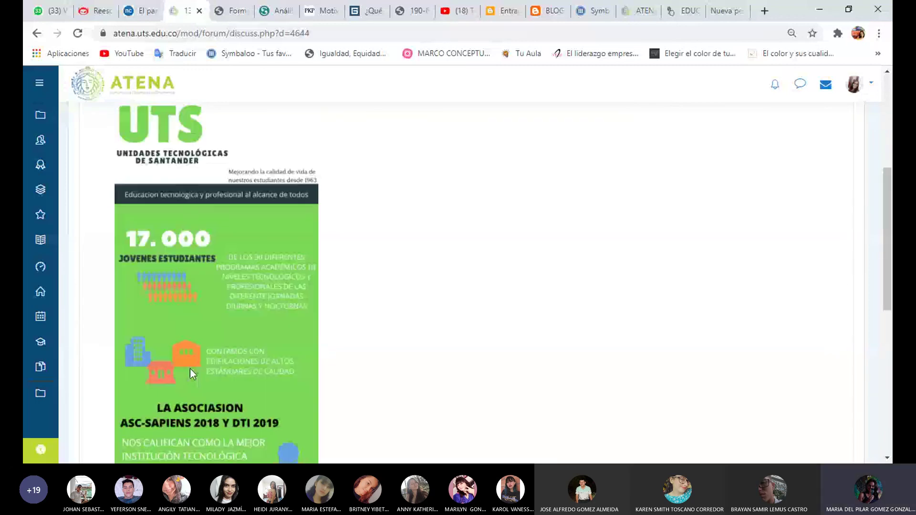
{"action": "scroll", "coordinate": [190, 368], "scroll_direction": "down", "scroll_amount": 4}
{"action": "left_click", "coordinate": [234, 277]}
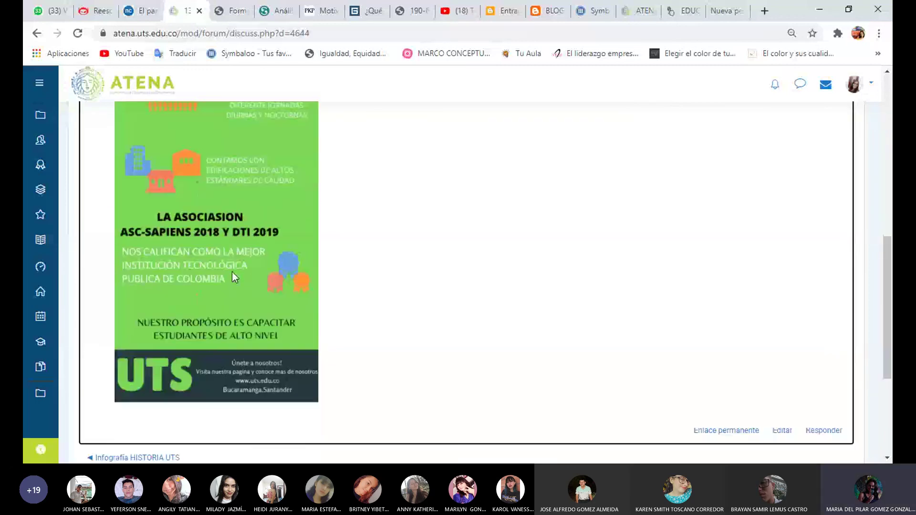
{"action": "right_click", "coordinate": [222, 249]}
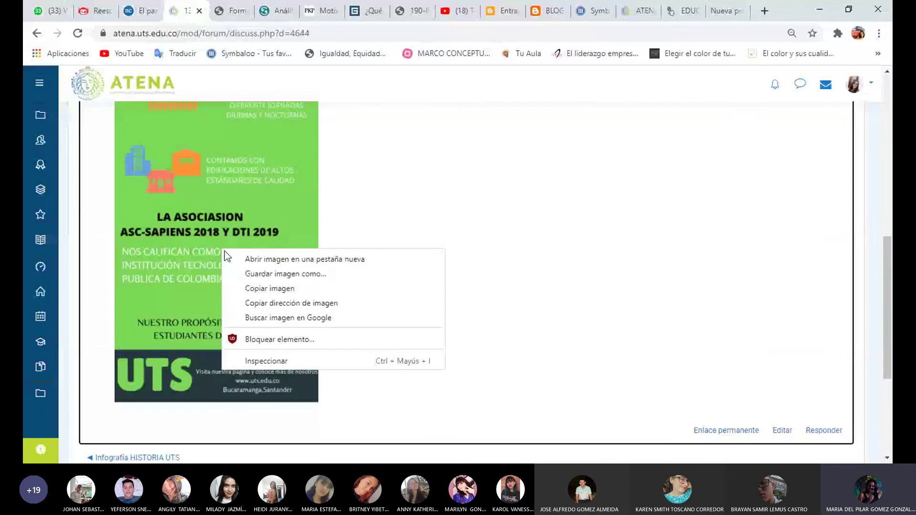
{"action": "left_click", "coordinate": [258, 275]}
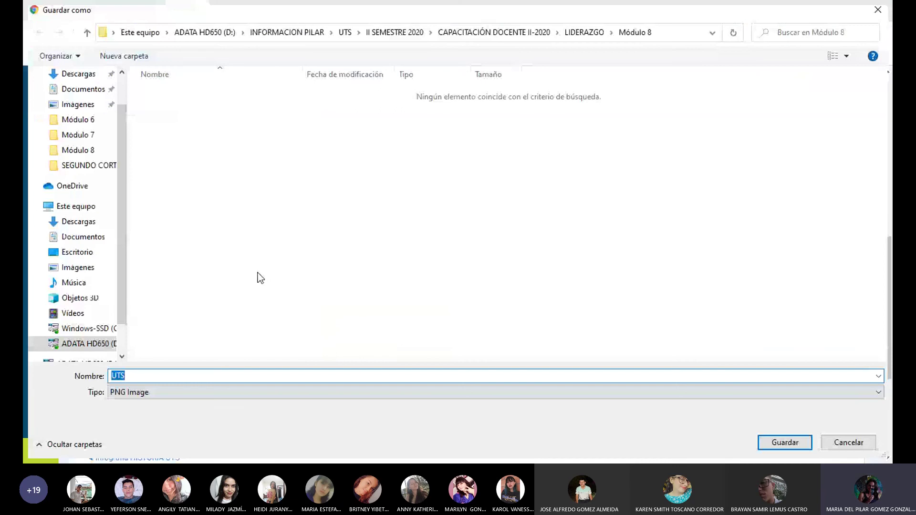
{"action": "key", "text": "Return"}
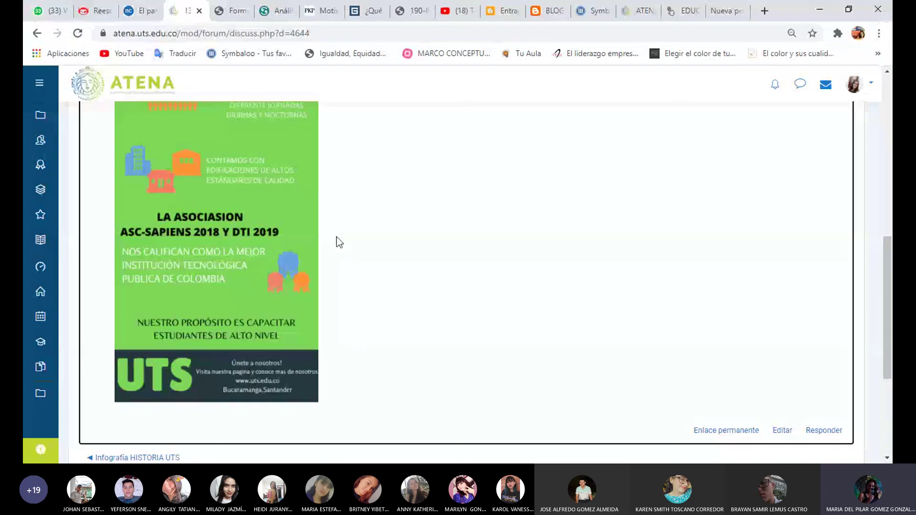
- Try to copy the infographic image into the body of the new Blogger post, and delete the pasted placeholder
{"action": "right_click", "coordinate": [242, 232]}
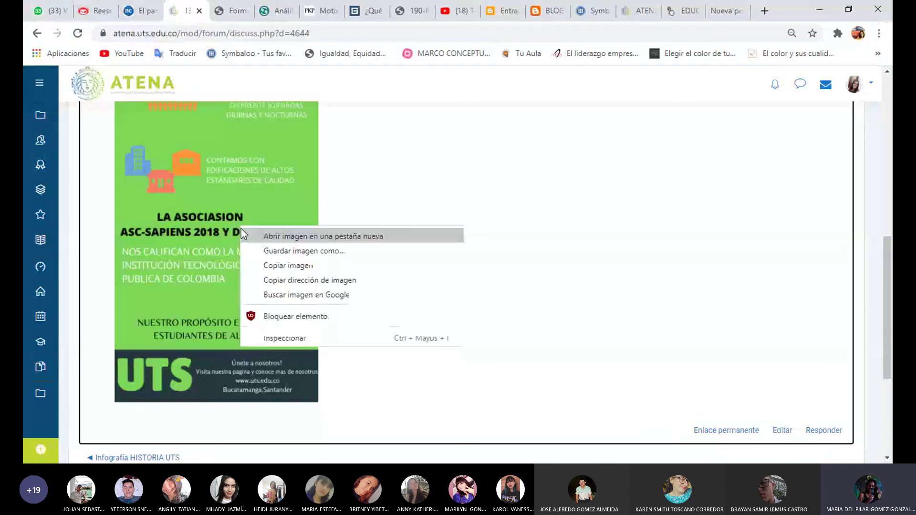
{"action": "left_click", "coordinate": [301, 266]}
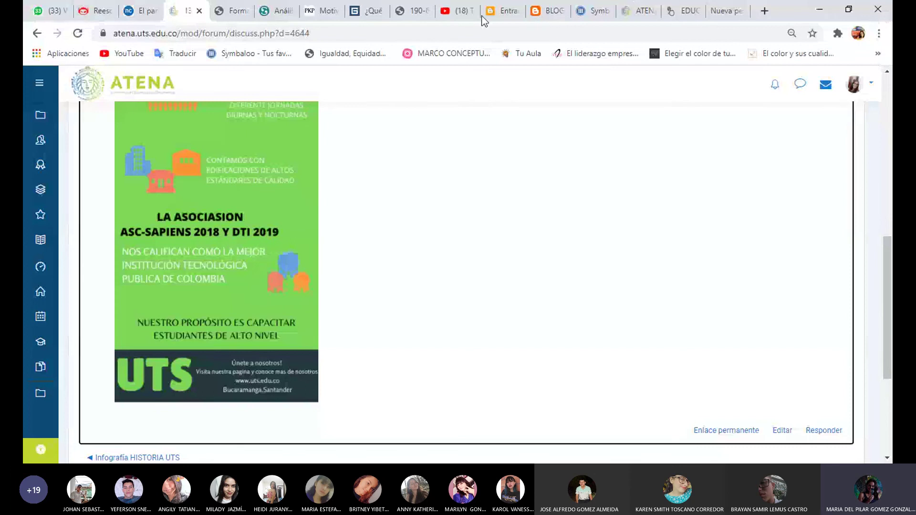
{"action": "left_click", "coordinate": [502, 12]}
{"action": "left_click", "coordinate": [366, 269]}
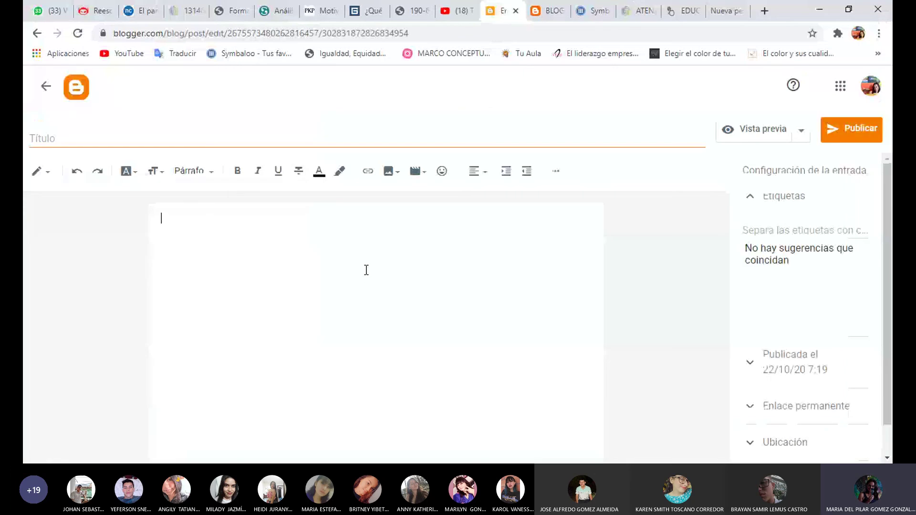
{"action": "key", "text": "ctrl+v"}
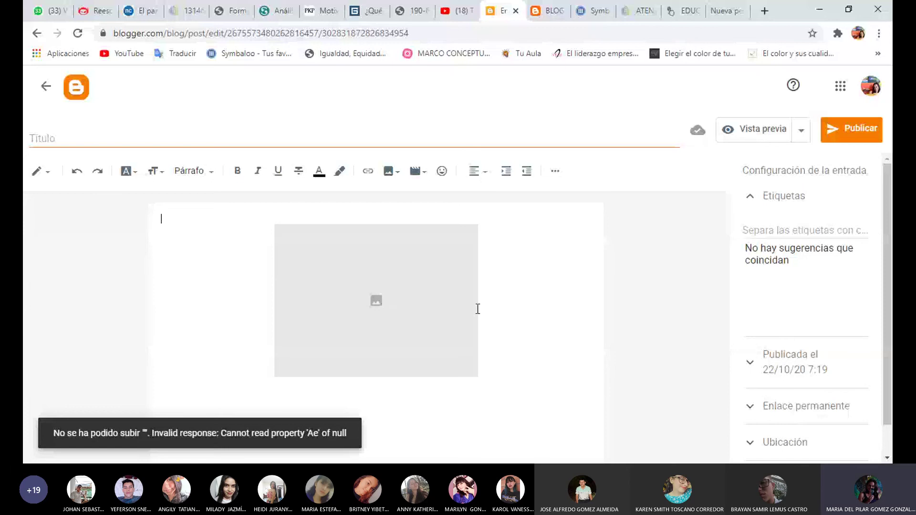
{"action": "left_click", "coordinate": [425, 286]}
{"action": "key", "text": "Delete"}
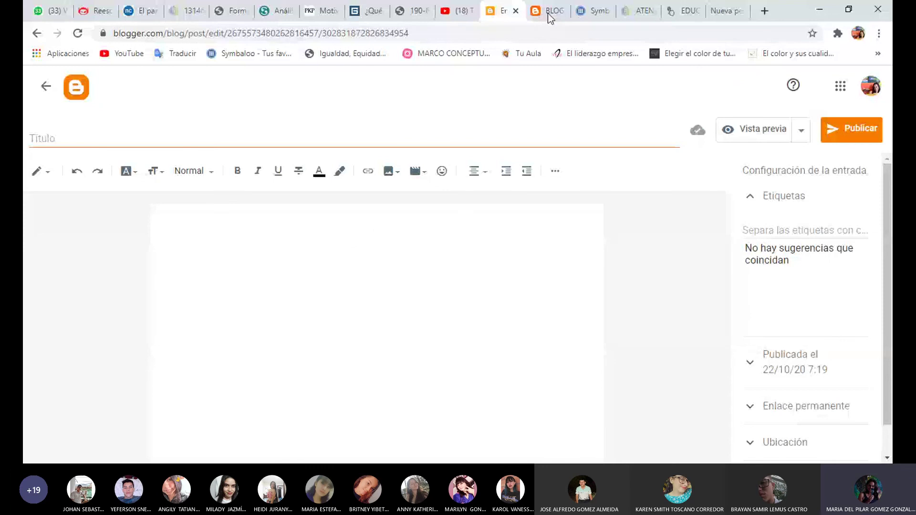
- Save the UTS infographic from the Atena discussion to the computer as a PNG image named UTS
{"action": "left_click", "coordinate": [629, 14]}
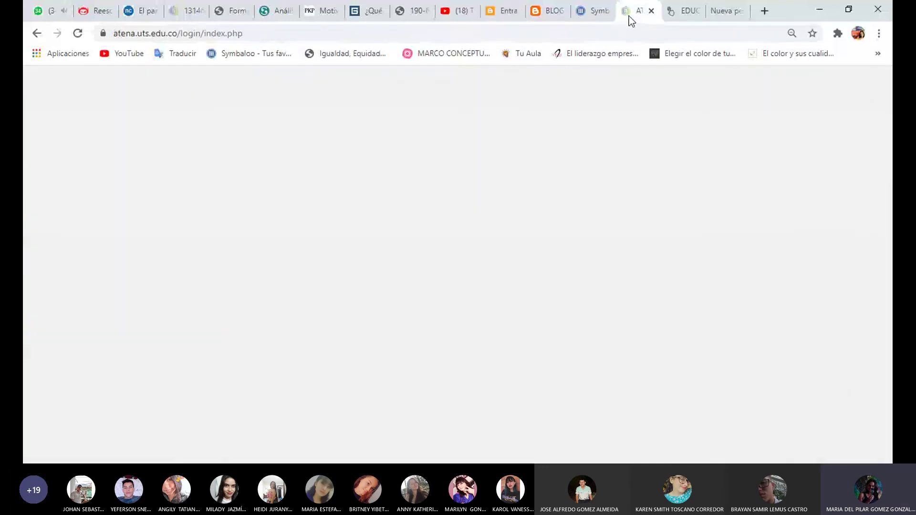
{"action": "left_click", "coordinate": [186, 14]}
{"action": "right_click", "coordinate": [220, 257]}
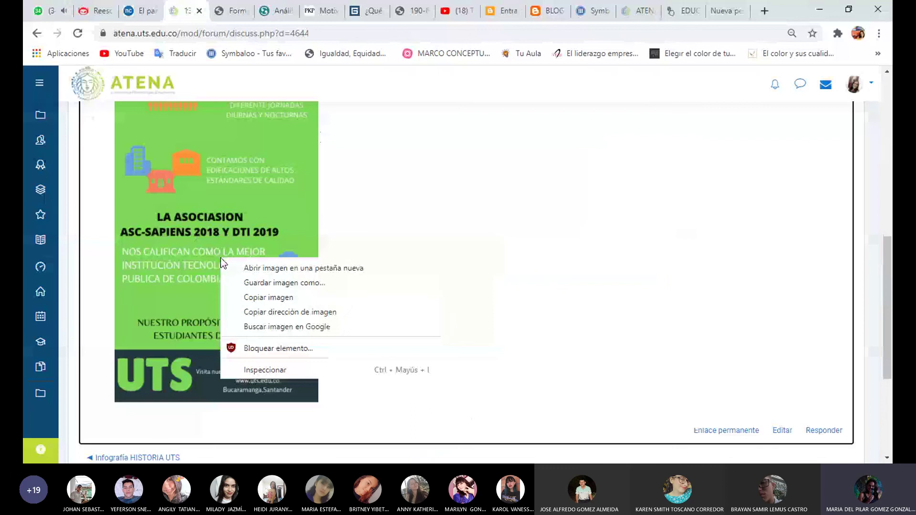
{"action": "left_click", "coordinate": [276, 282]}
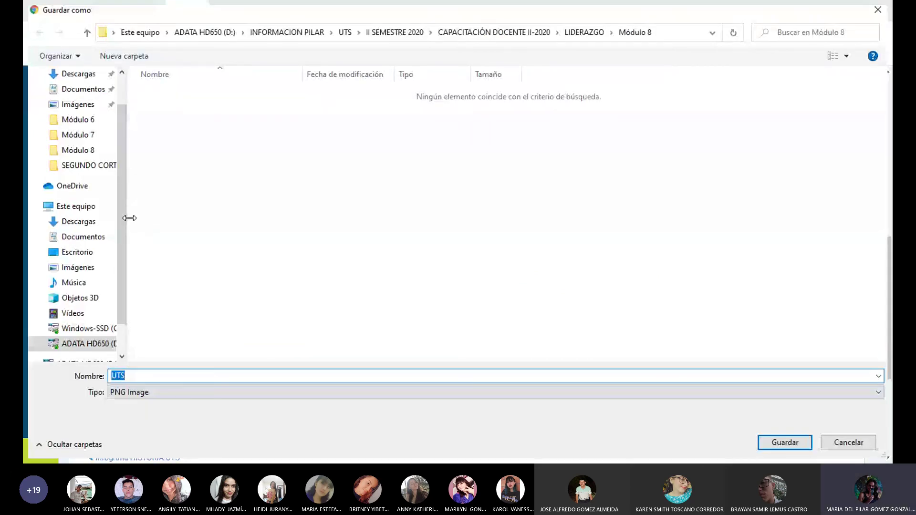
{"action": "left_click", "coordinate": [396, 33]}
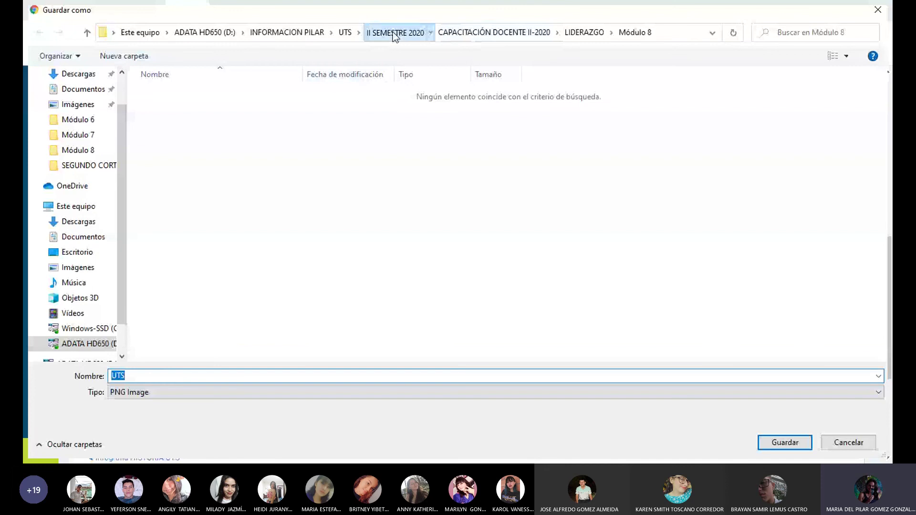
{"action": "left_click", "coordinate": [790, 446]}
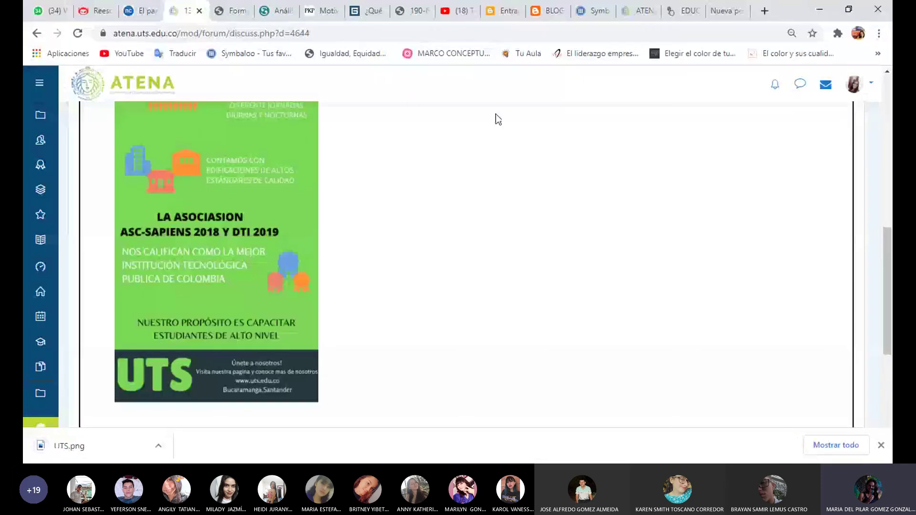
- Switch to Blogger and close the preview of the Infografía historia de la UTS post to return to its editor
{"action": "left_click", "coordinate": [501, 16]}
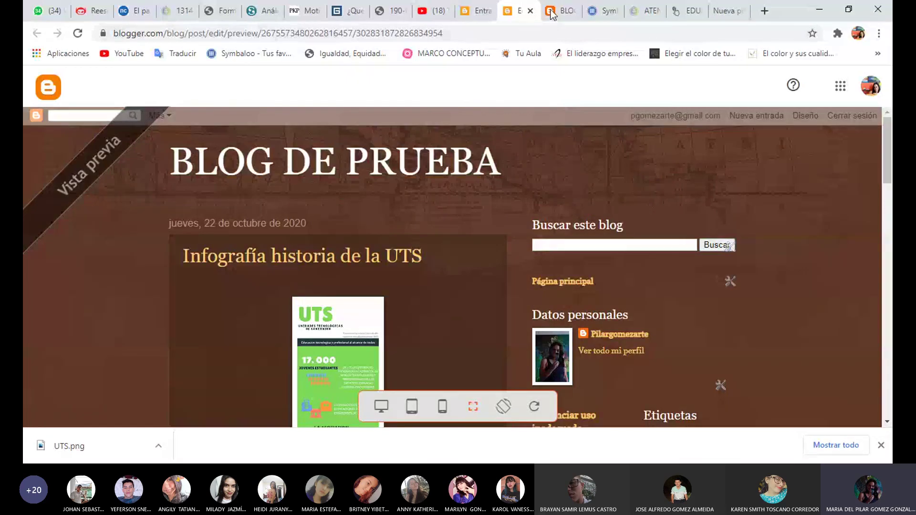
{"action": "left_click", "coordinate": [530, 10]}
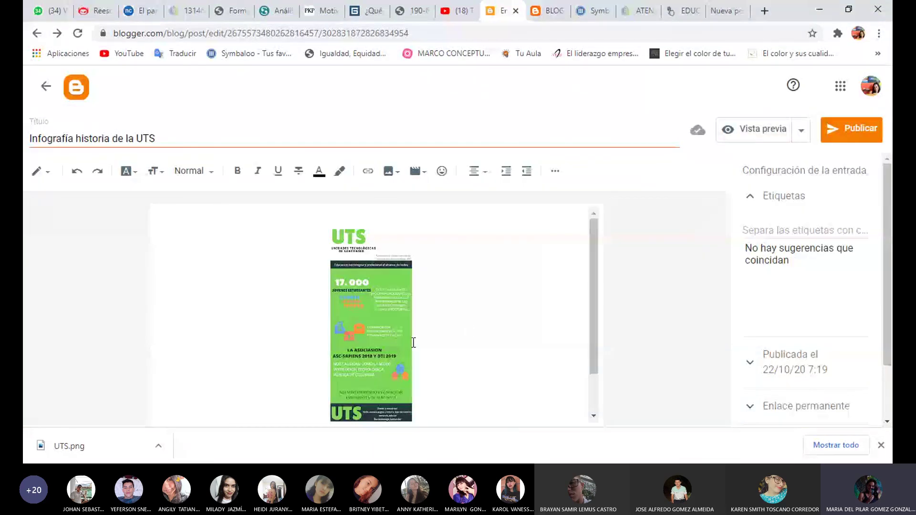
- Set the UTS infographic image in the post body to the Grande size, and reselect the image
{"action": "left_click", "coordinate": [393, 336]}
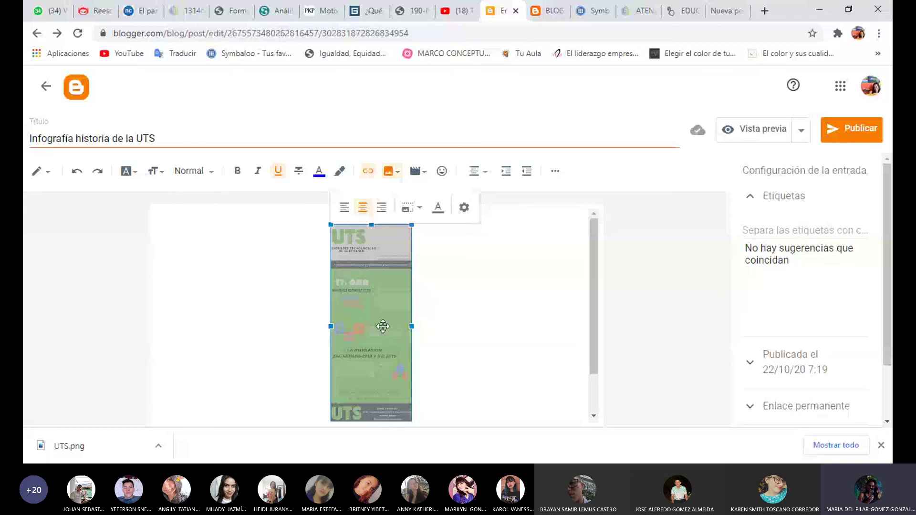
{"action": "scroll", "coordinate": [477, 296], "scroll_direction": "down", "scroll_amount": 1}
{"action": "scroll", "coordinate": [480, 298], "scroll_direction": "up", "scroll_amount": 1}
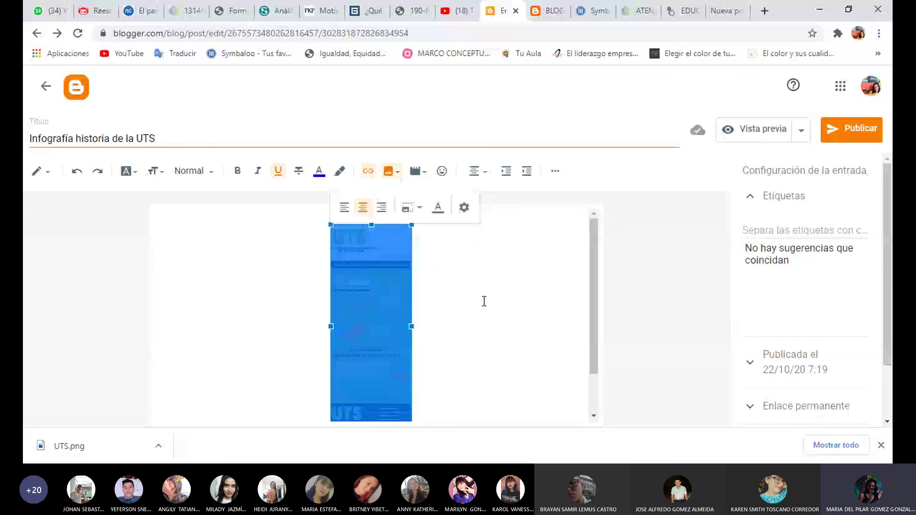
{"action": "left_click", "coordinate": [484, 301]}
{"action": "left_click", "coordinate": [375, 295]}
{"action": "left_click", "coordinate": [409, 207]}
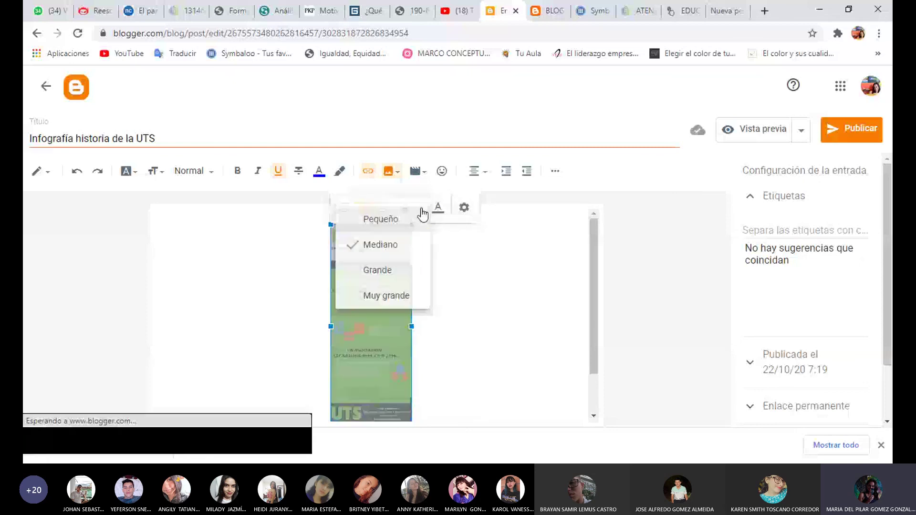
{"action": "left_click", "coordinate": [375, 271]}
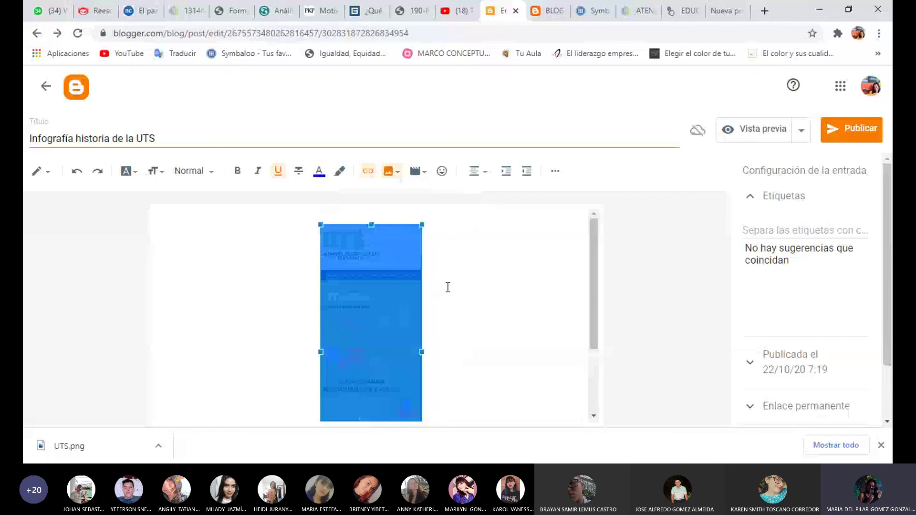
{"action": "left_click", "coordinate": [448, 287]}
{"action": "scroll", "coordinate": [445, 383], "scroll_direction": "down", "scroll_amount": 4}
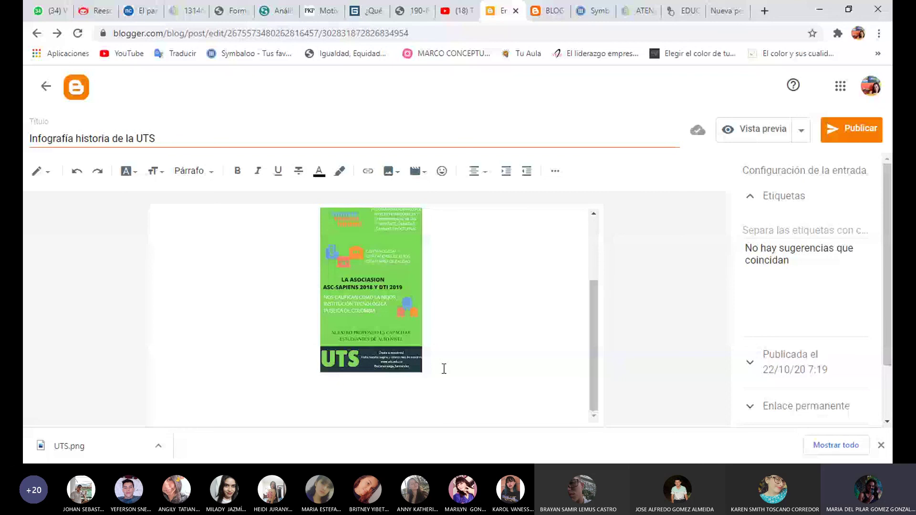
{"action": "left_click", "coordinate": [420, 360]}
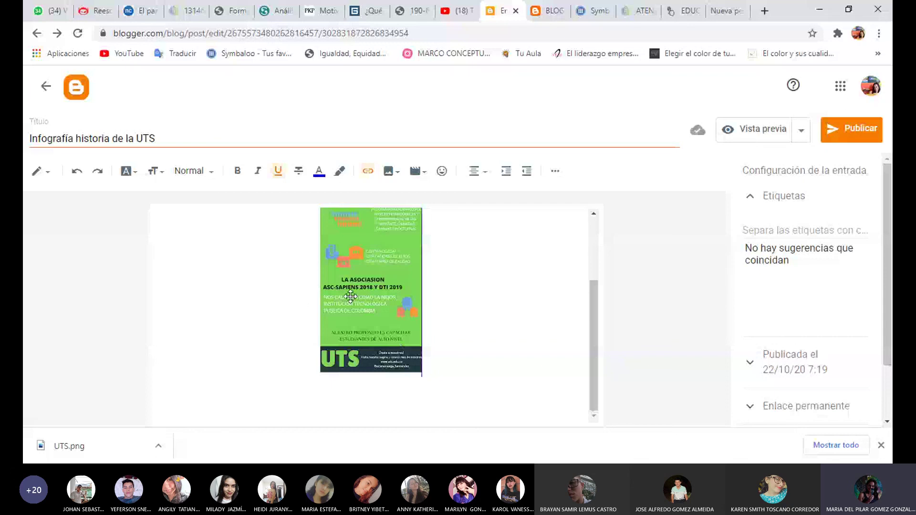
{"action": "left_click", "coordinate": [372, 287]}
- Switch to YouTube and search for LA HISTORIA DE LAS UTS
{"action": "left_click", "coordinate": [459, 10]}
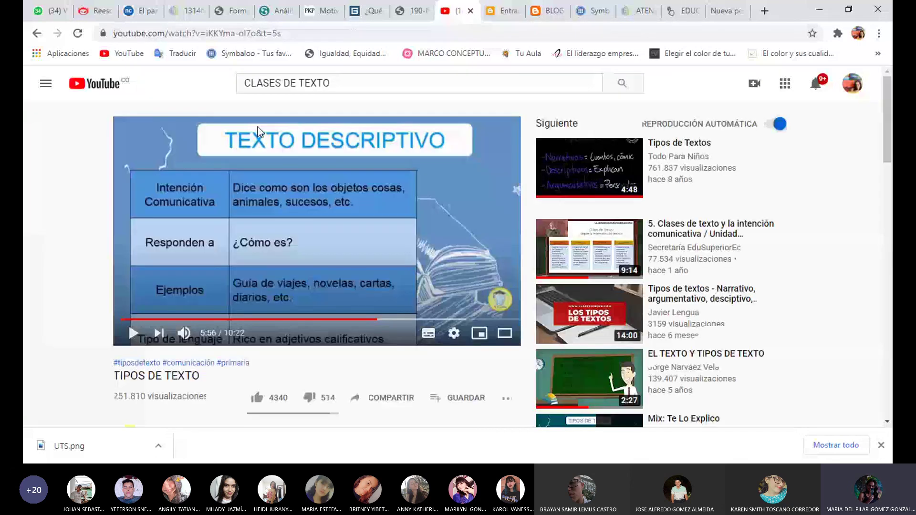
{"action": "left_click", "coordinate": [234, 74]}
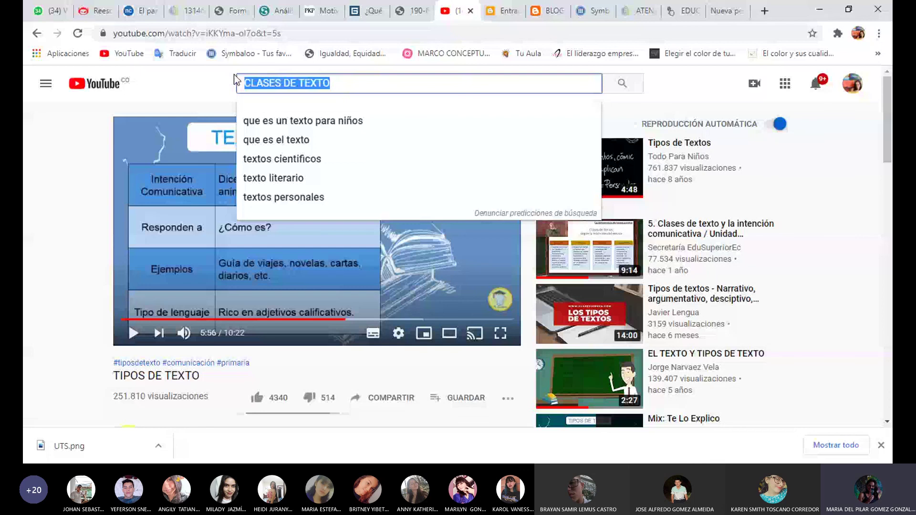
{"action": "type", "text": "LA HIS"}
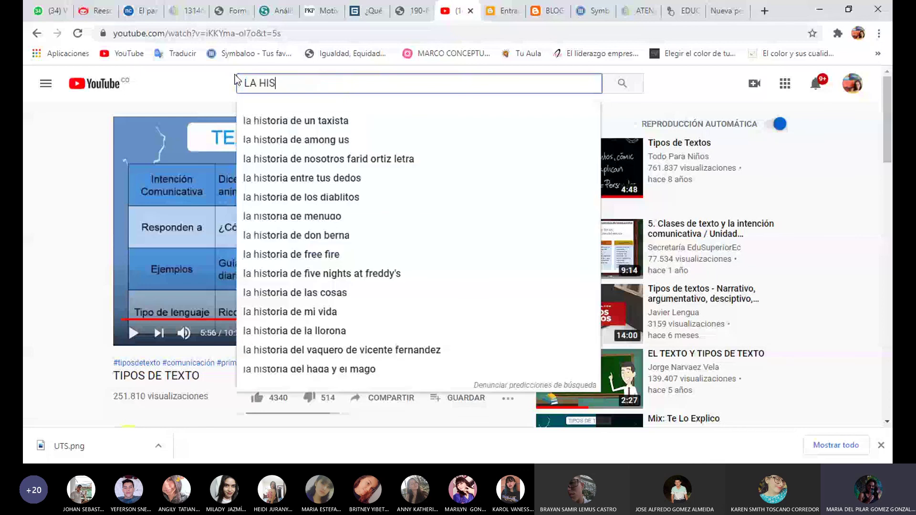
{"action": "type", "text": "TORIA DE LAS "}
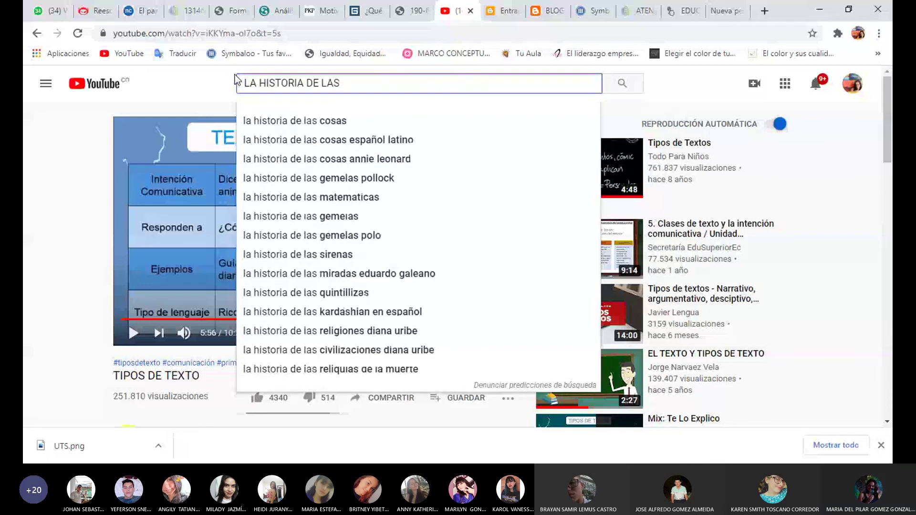
{"action": "type", "text": "UTS"}
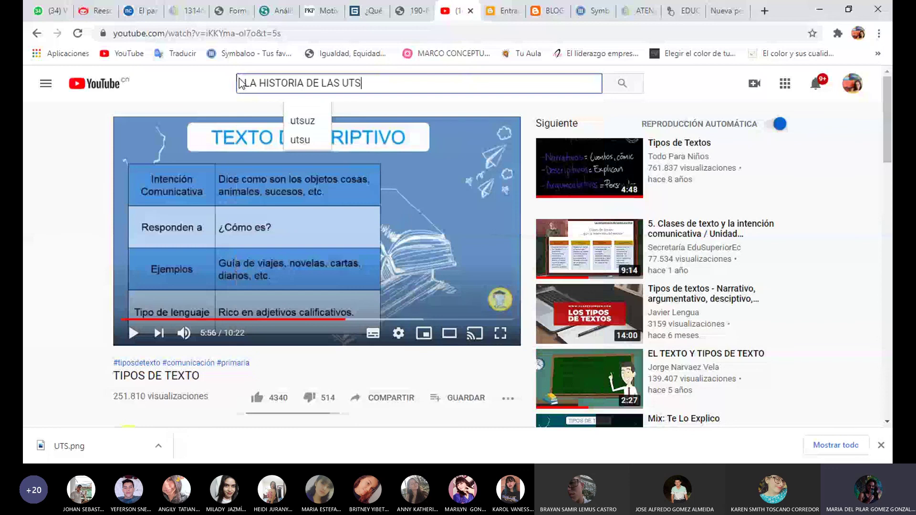
{"action": "key", "text": "Return"}
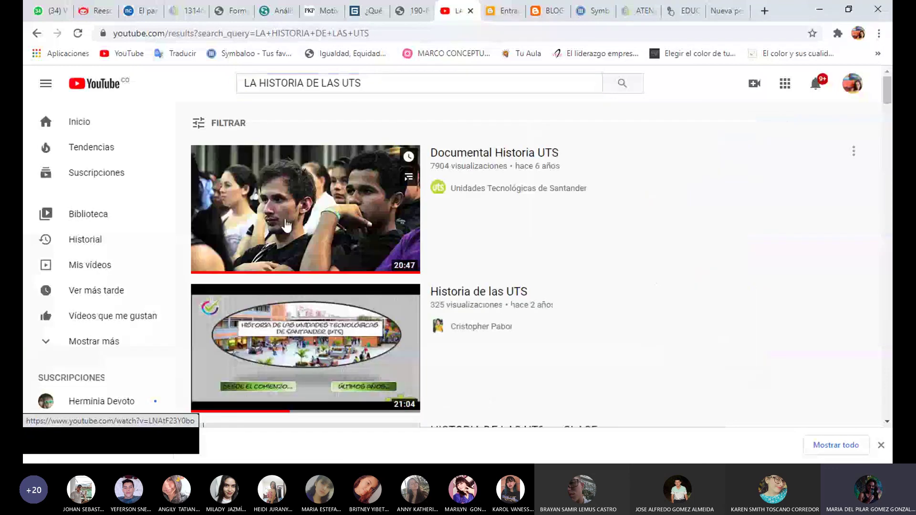
- Open the video HISTORIA DE LAS UTS en CLASE from the search results and copy its share link
{"action": "scroll", "coordinate": [286, 224], "scroll_direction": "down", "scroll_amount": 3}
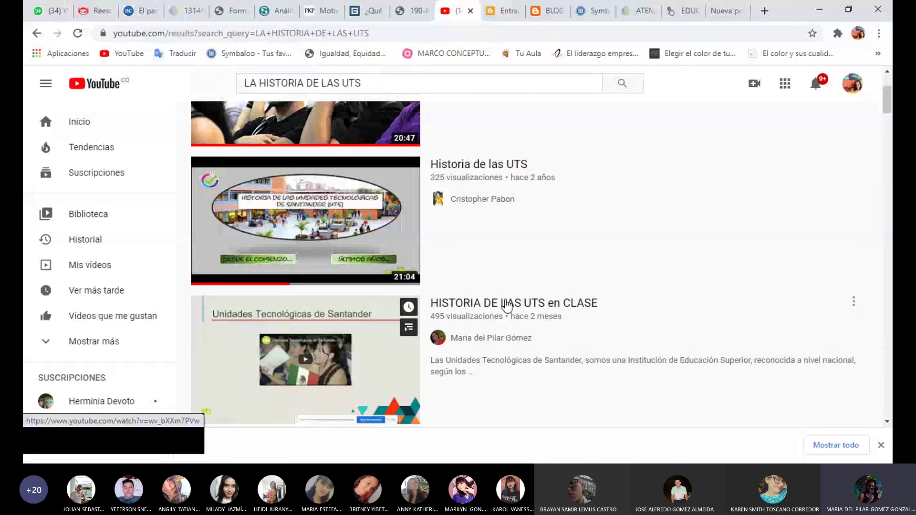
{"action": "scroll", "coordinate": [507, 306], "scroll_direction": "down", "scroll_amount": 1}
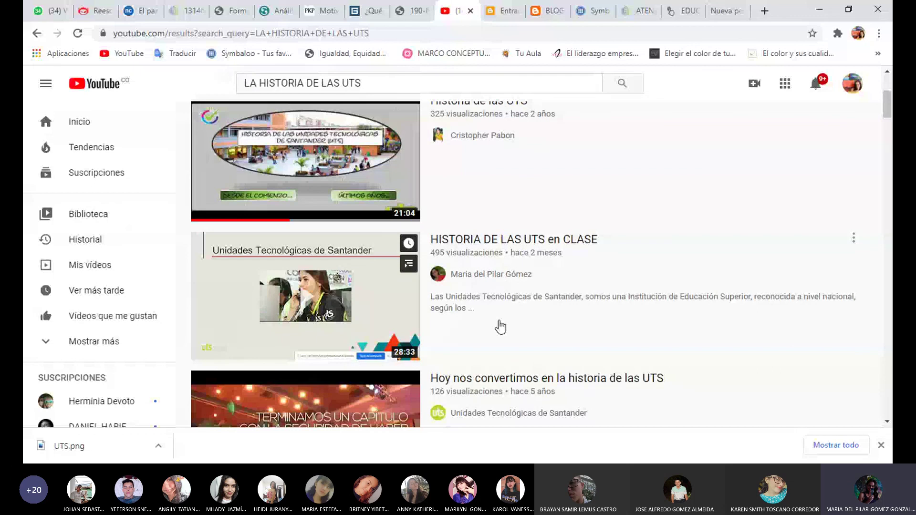
{"action": "scroll", "coordinate": [500, 327], "scroll_direction": "down", "scroll_amount": 3}
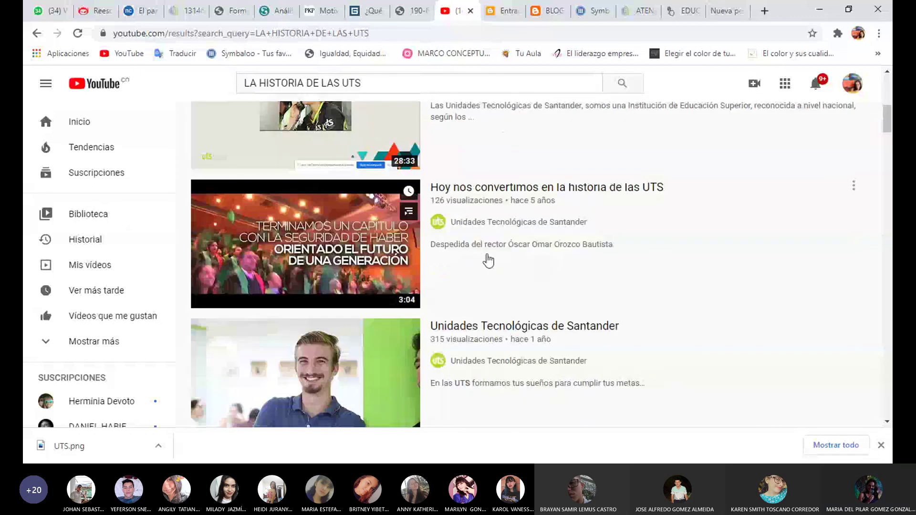
{"action": "scroll", "coordinate": [488, 261], "scroll_direction": "down", "scroll_amount": 7}
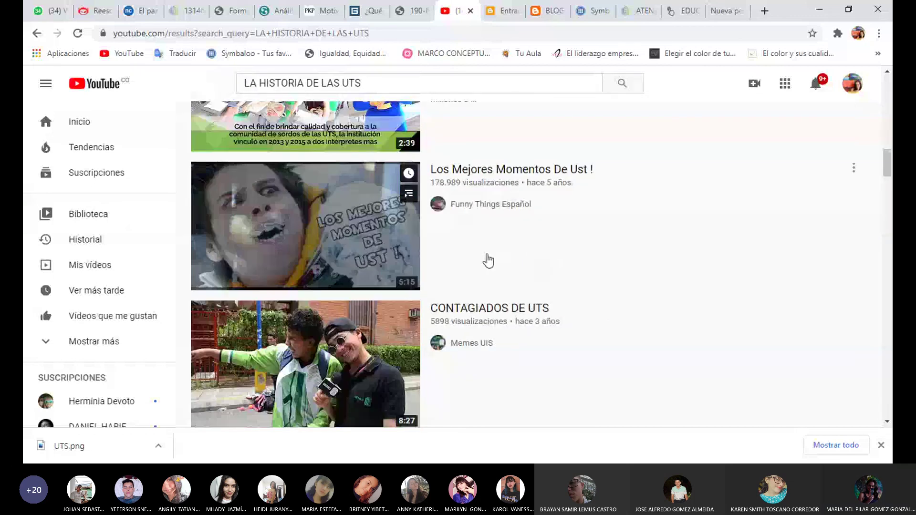
{"action": "scroll", "coordinate": [488, 261], "scroll_direction": "up", "scroll_amount": 2}
{"action": "scroll", "coordinate": [489, 260], "scroll_direction": "up", "scroll_amount": 5}
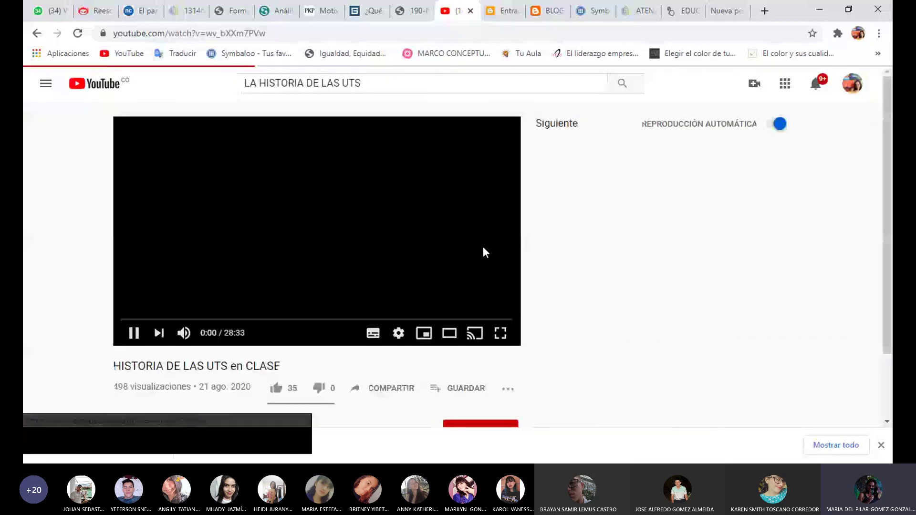
{"action": "left_click", "coordinate": [398, 394]}
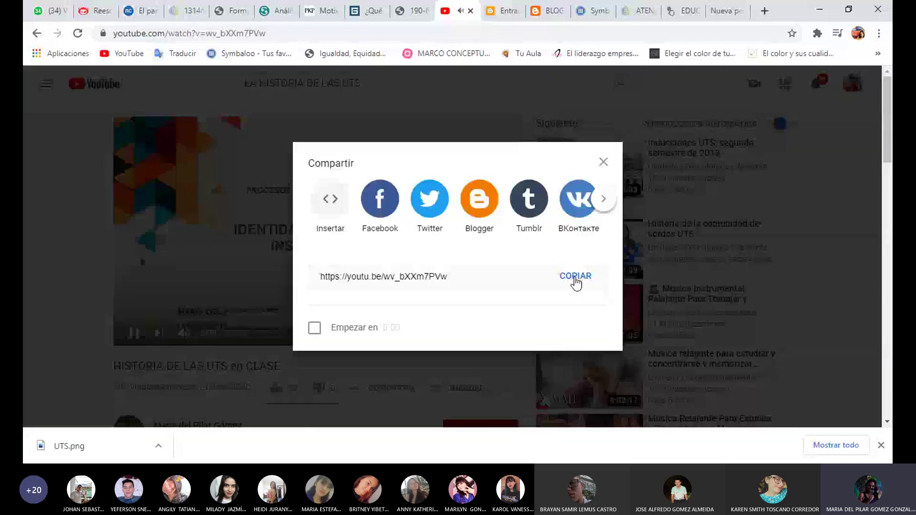
{"action": "left_click", "coordinate": [575, 277]}
{"action": "key", "text": "ctrl+c"}
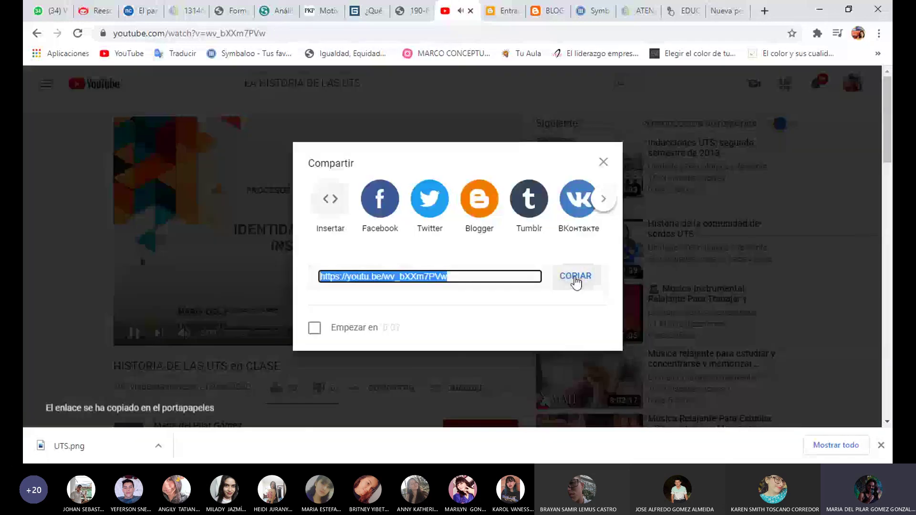
{"action": "left_click", "coordinate": [471, 11]}
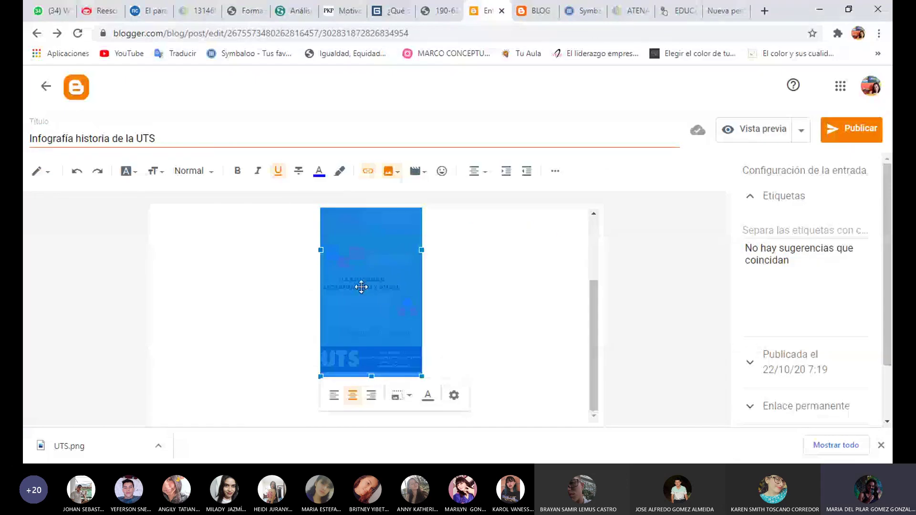
{"action": "left_click", "coordinate": [368, 171]}
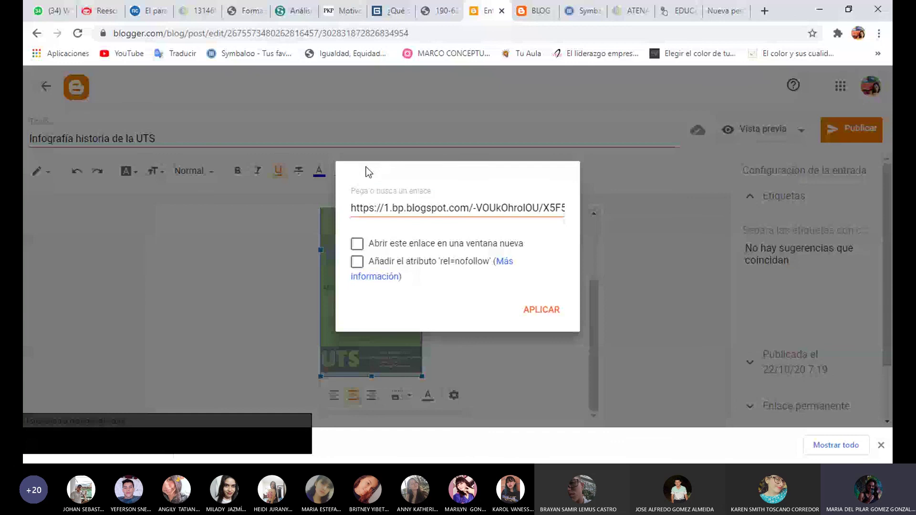
{"action": "left_click_drag", "start_coordinate": [352, 209], "coordinate": [592, 210]}
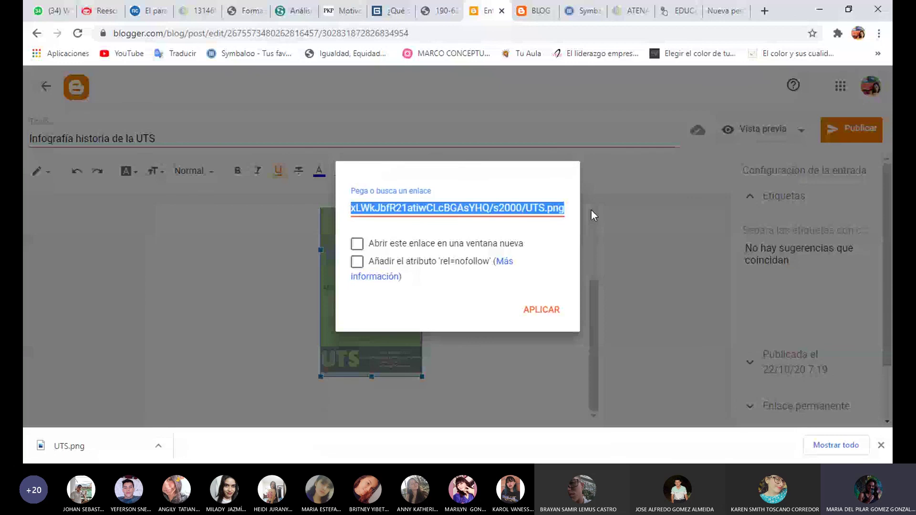
{"action": "key", "text": "ctrl+v"}
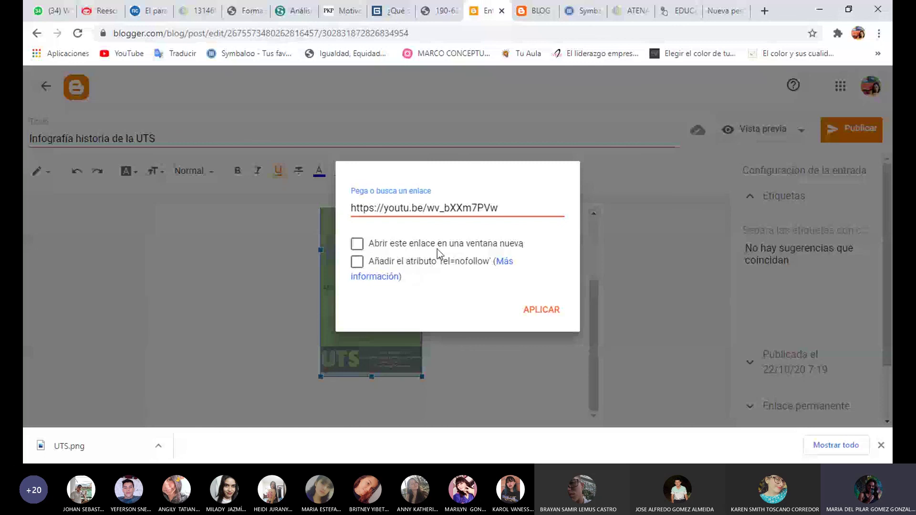
{"action": "left_click", "coordinate": [358, 244]}
{"action": "left_click", "coordinate": [553, 310]}
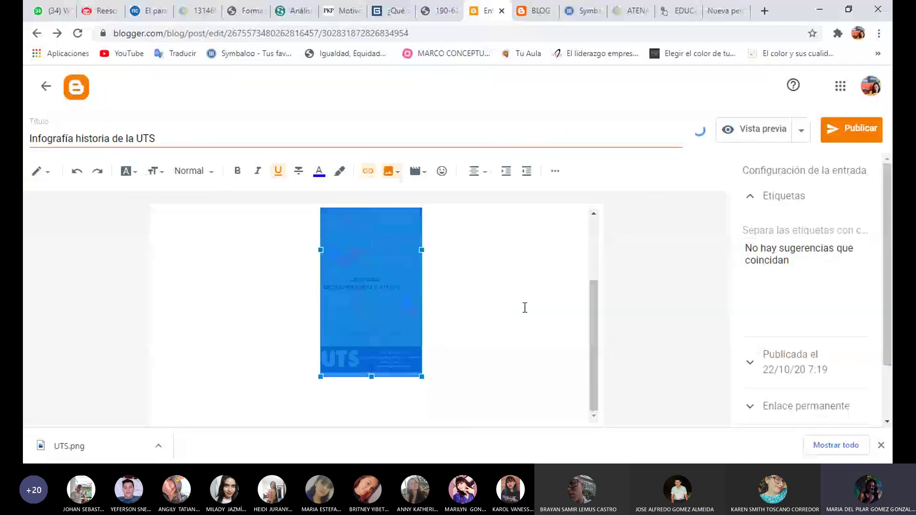
{"action": "left_click", "coordinate": [459, 309]}
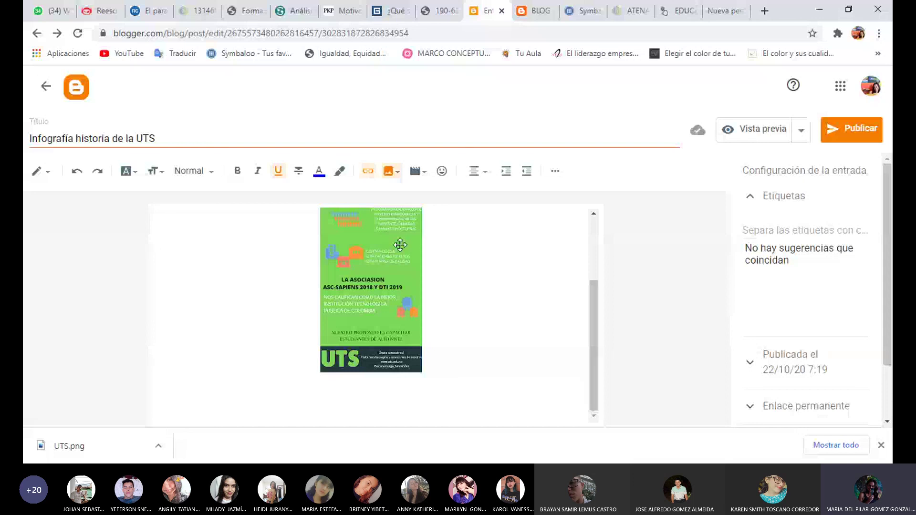
- Preview the Infografía historia de la UTS post to check its enlarged image, and close the preview
{"action": "scroll", "coordinate": [460, 343], "scroll_direction": "up", "scroll_amount": 2}
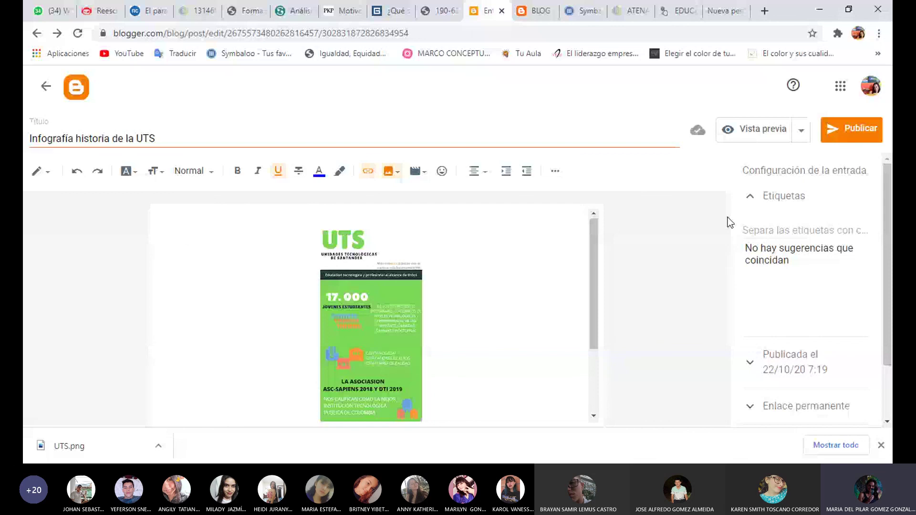
{"action": "left_click", "coordinate": [760, 129]}
{"action": "scroll", "coordinate": [535, 177], "scroll_direction": "down", "scroll_amount": 4}
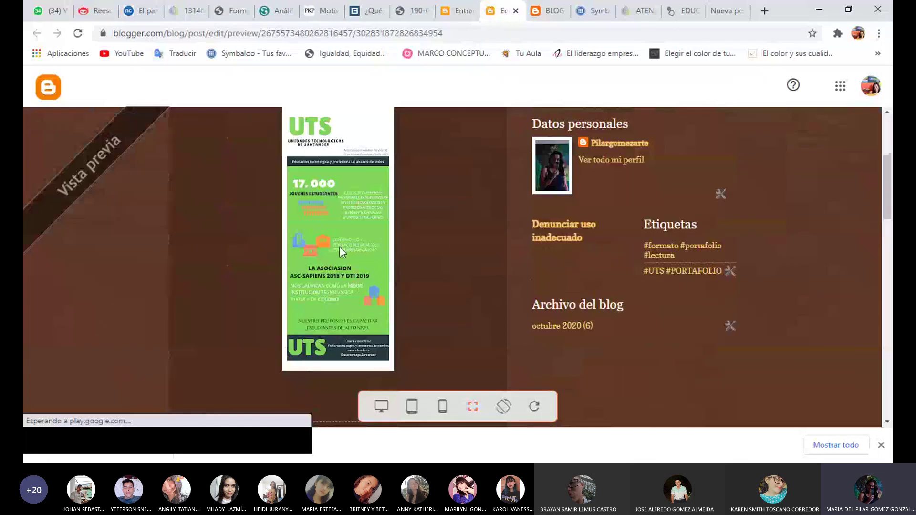
{"action": "scroll", "coordinate": [409, 292], "scroll_direction": "up", "scroll_amount": 4}
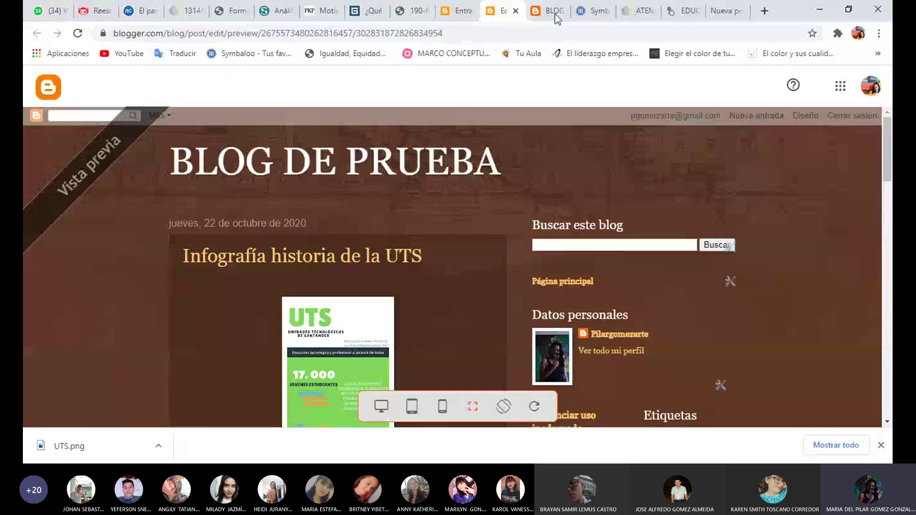
{"action": "left_click", "coordinate": [515, 11]}
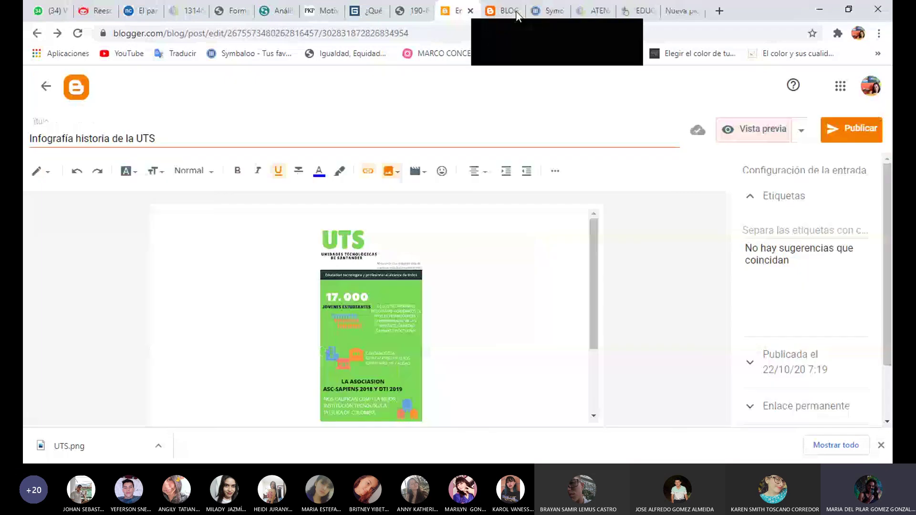
- Publish the Infografía historia de la UTS post, and agree to leave its editor without saving remaining changes
{"action": "left_click", "coordinate": [851, 129]}
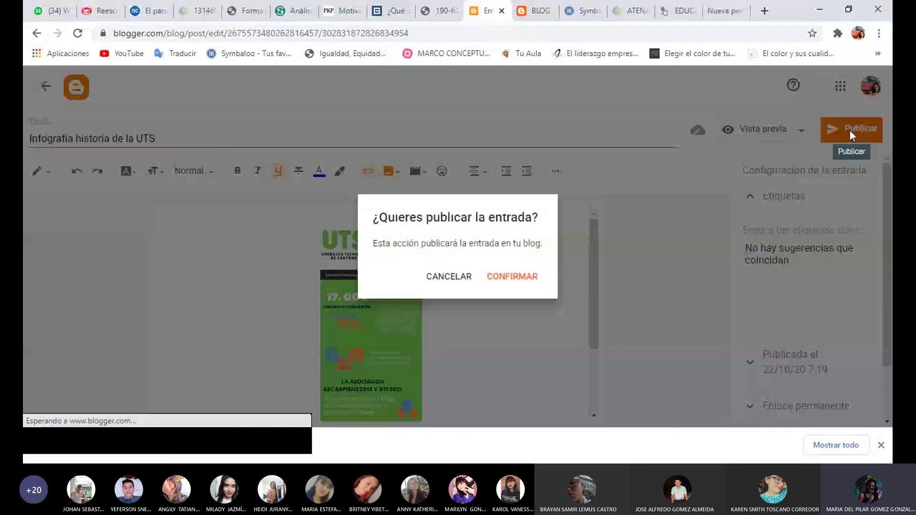
{"action": "left_click", "coordinate": [521, 280]}
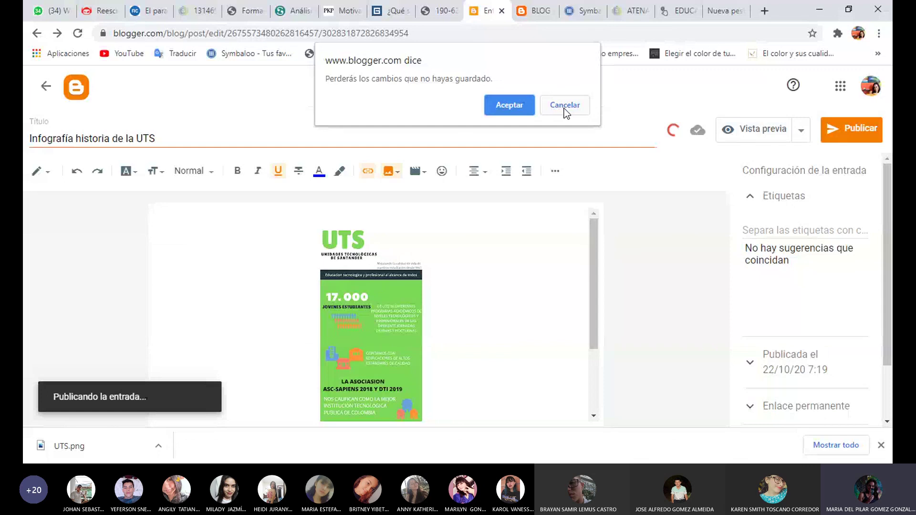
{"action": "left_click", "coordinate": [510, 109]}
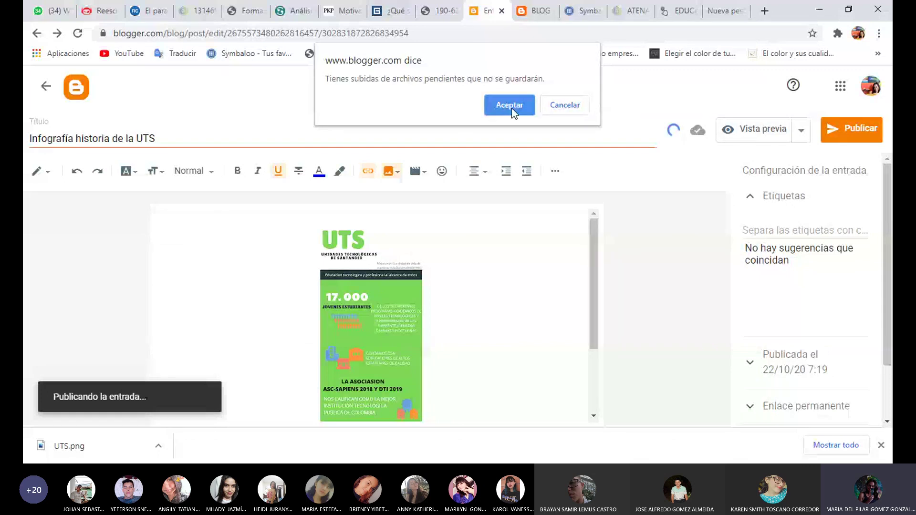